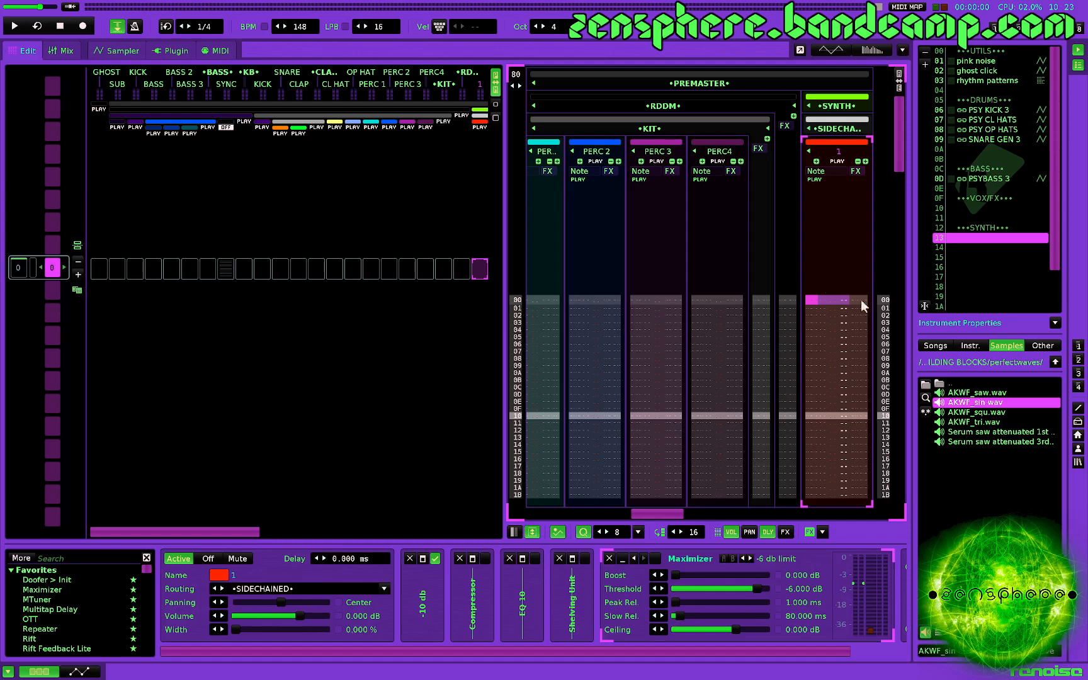
Load AKWF_sin.wav into instrument slot 13 and tune the sample to transpose -2 st and finetune -2
double_click(968, 406)
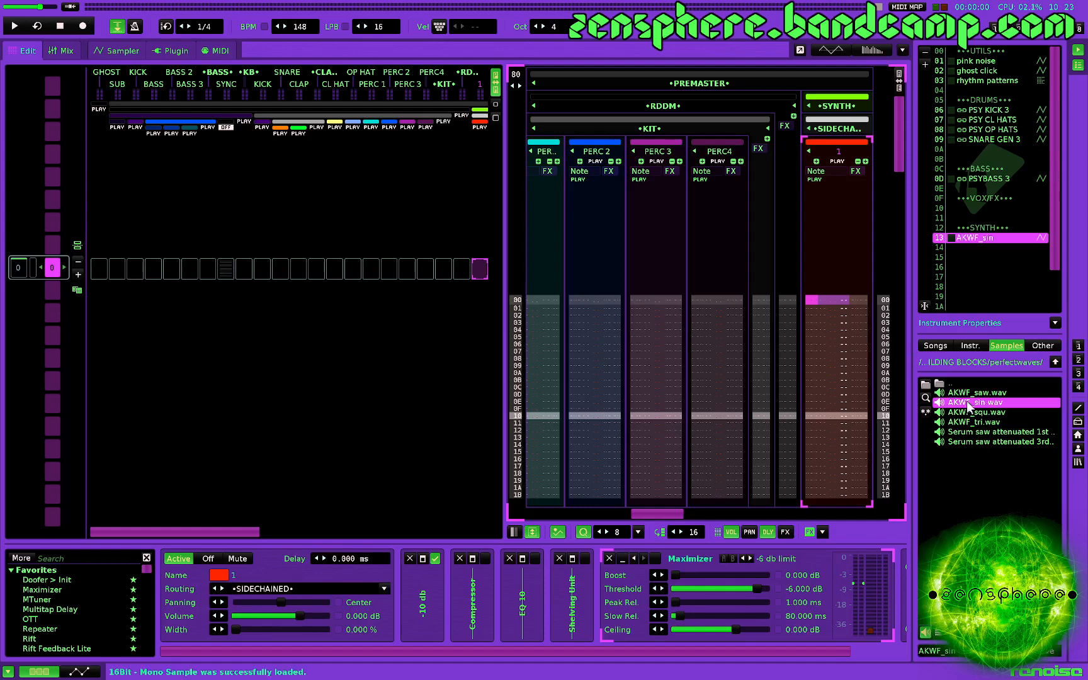
double_click(972, 237)
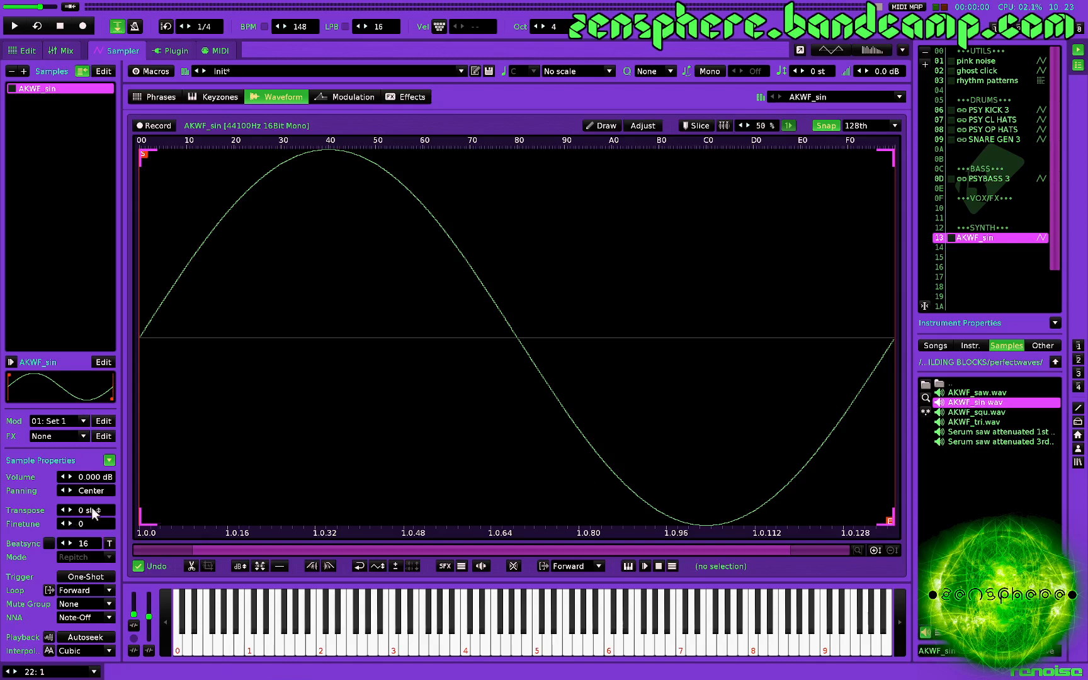
scroll(90, 509, down, 2)
scroll(90, 524, down, 2)
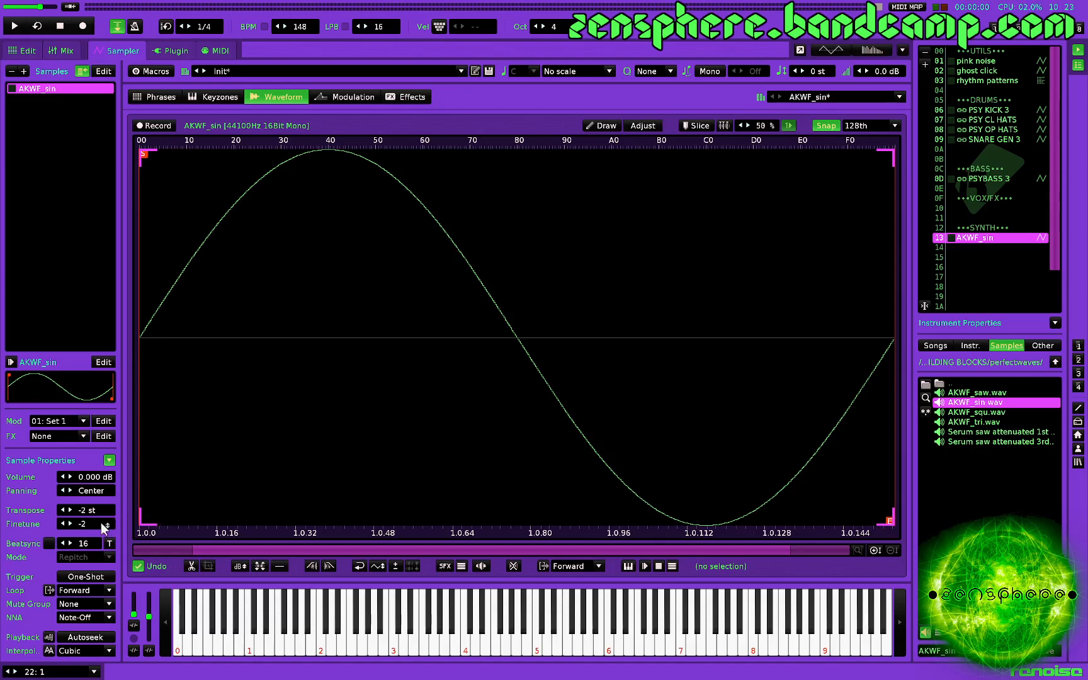
Audition the tuned sine sample with test notes in the current octave and one octave lower
key(z)
key(z)
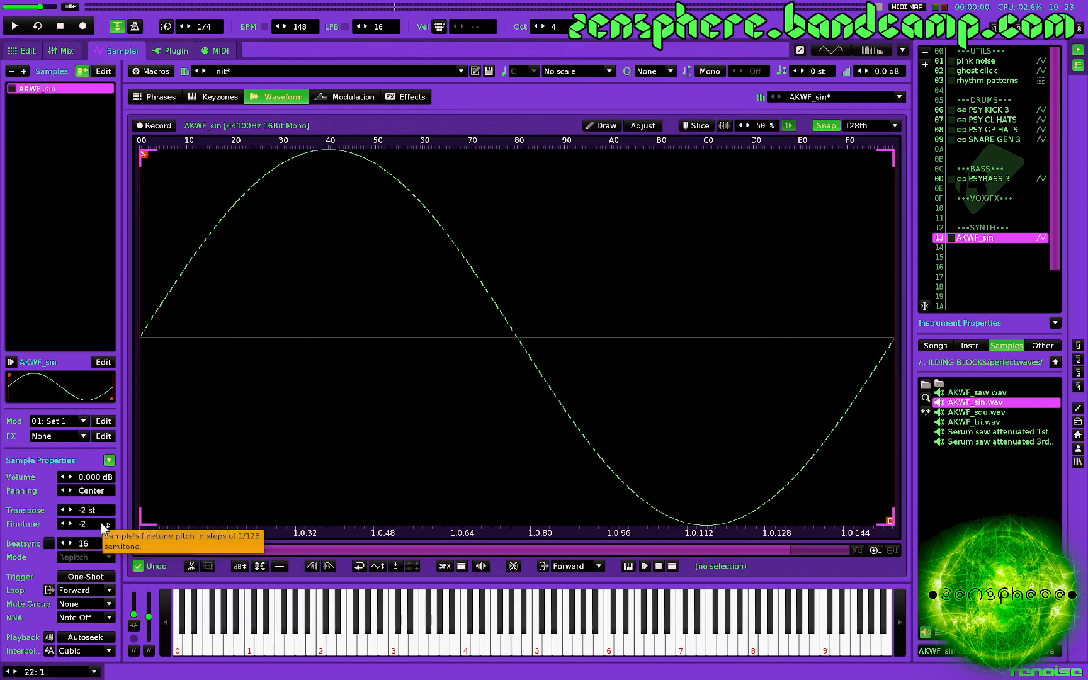
key(z)
key(KP_Divide)
key(z)
key(KP_Multiply)
key(z)
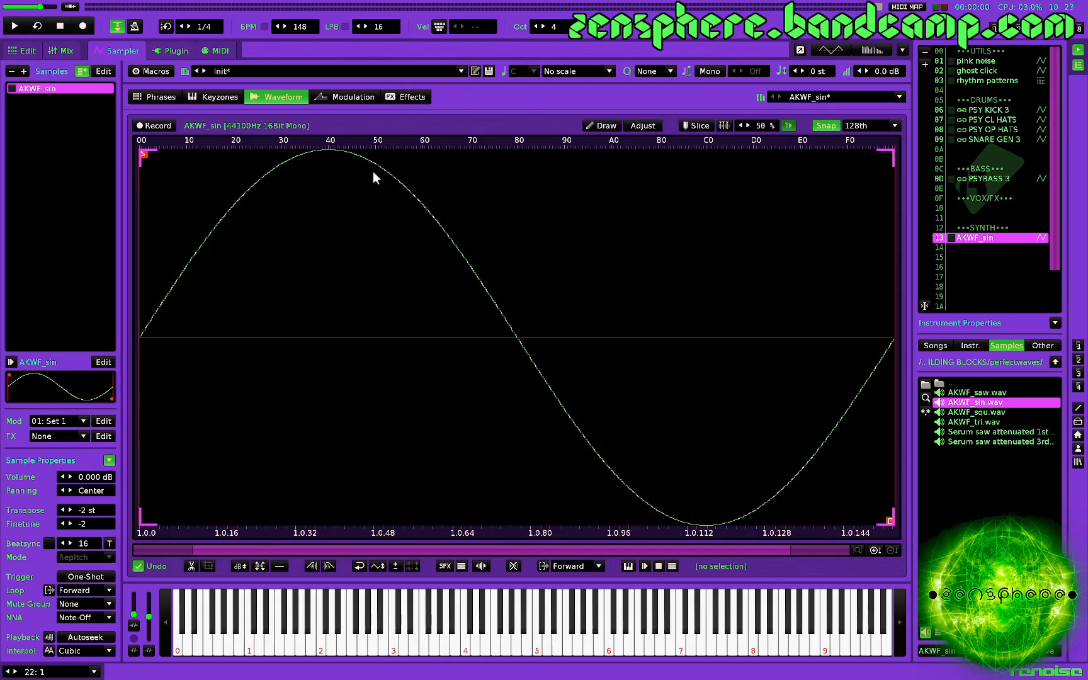
Show the sample's pitch modulation and set the pitch range to 96 st
click(353, 98)
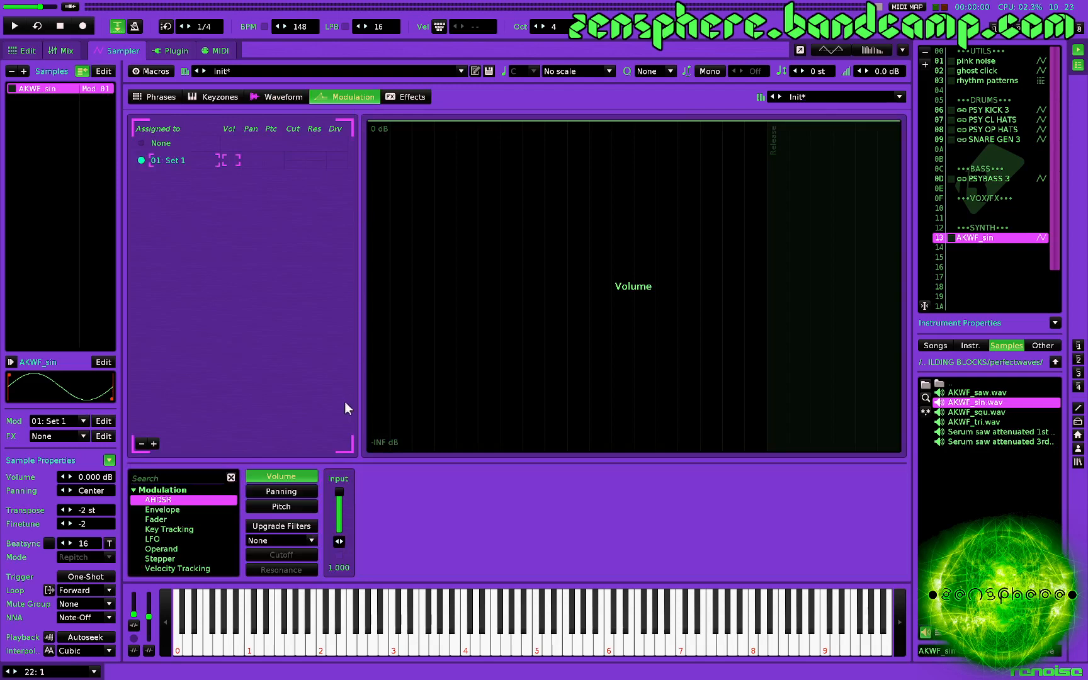
click(293, 503)
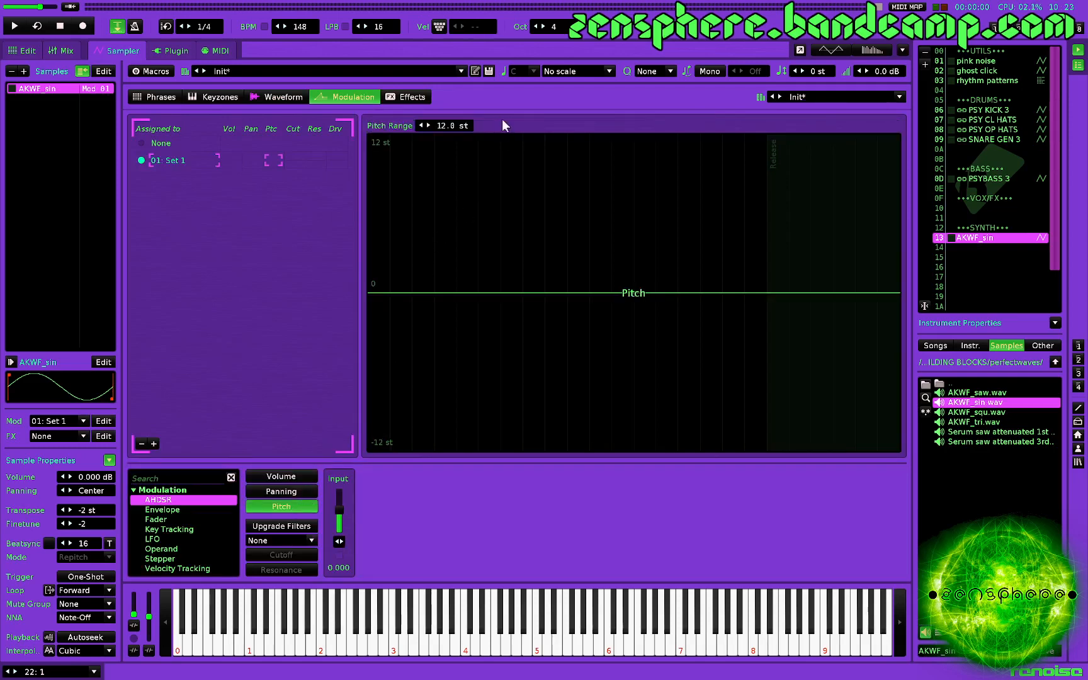
scroll(462, 127, up, 20)
Add a unipolar AHDSR device to the pitch modulation, with attack, sustain and release all at zero and no Fader
double_click(175, 516)
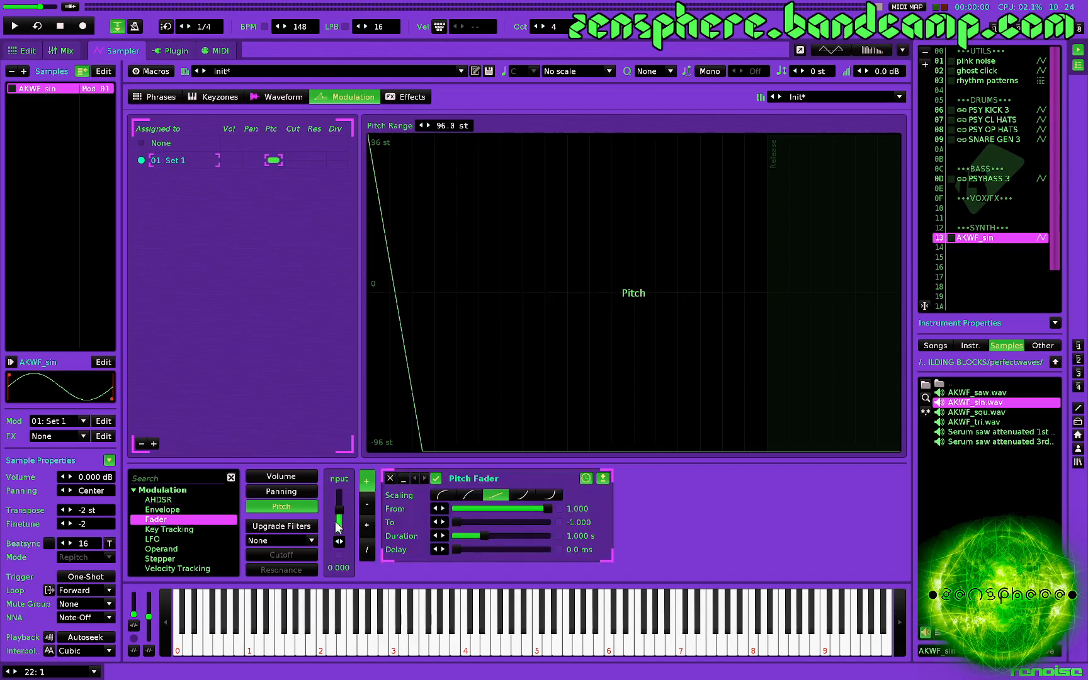
click(390, 479)
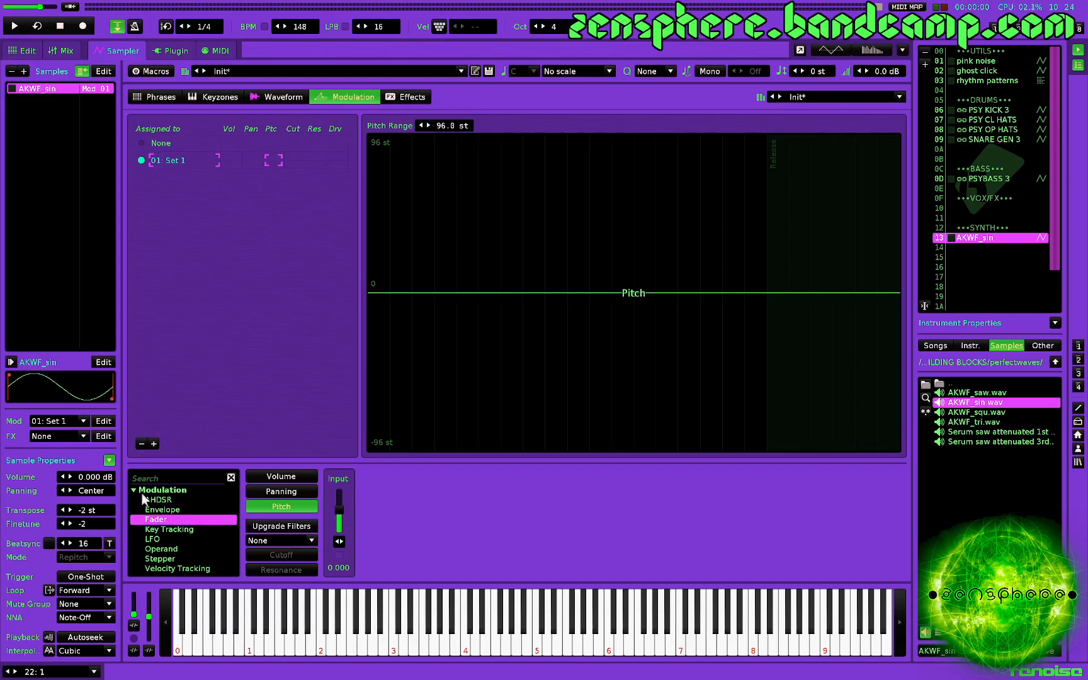
double_click(167, 500)
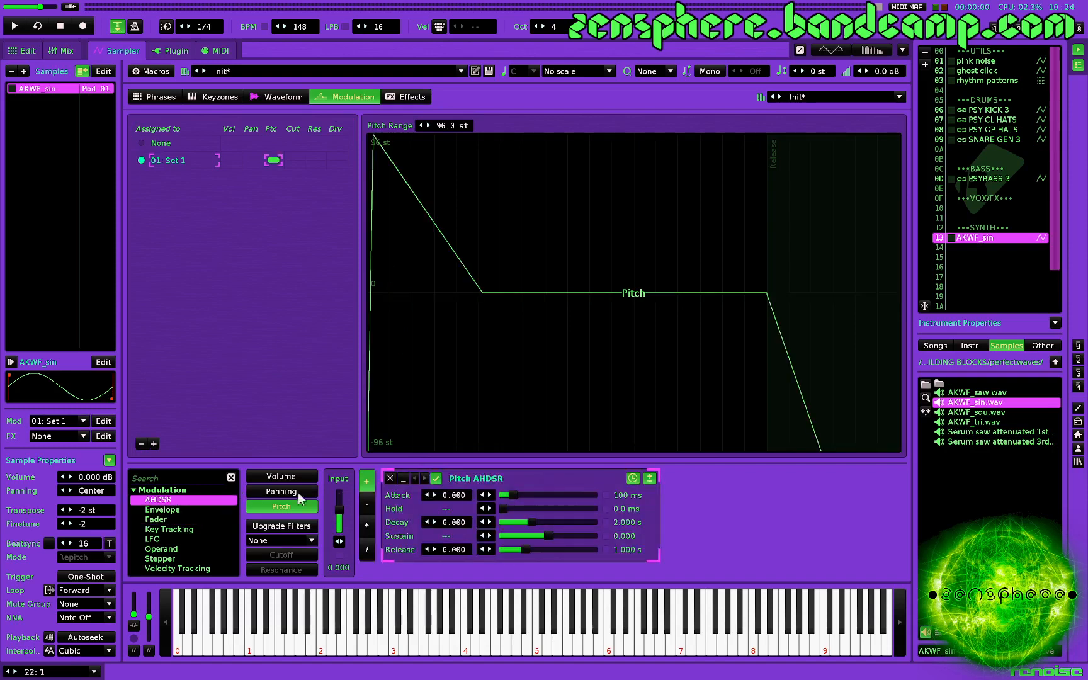
drag(510, 495, 497, 494)
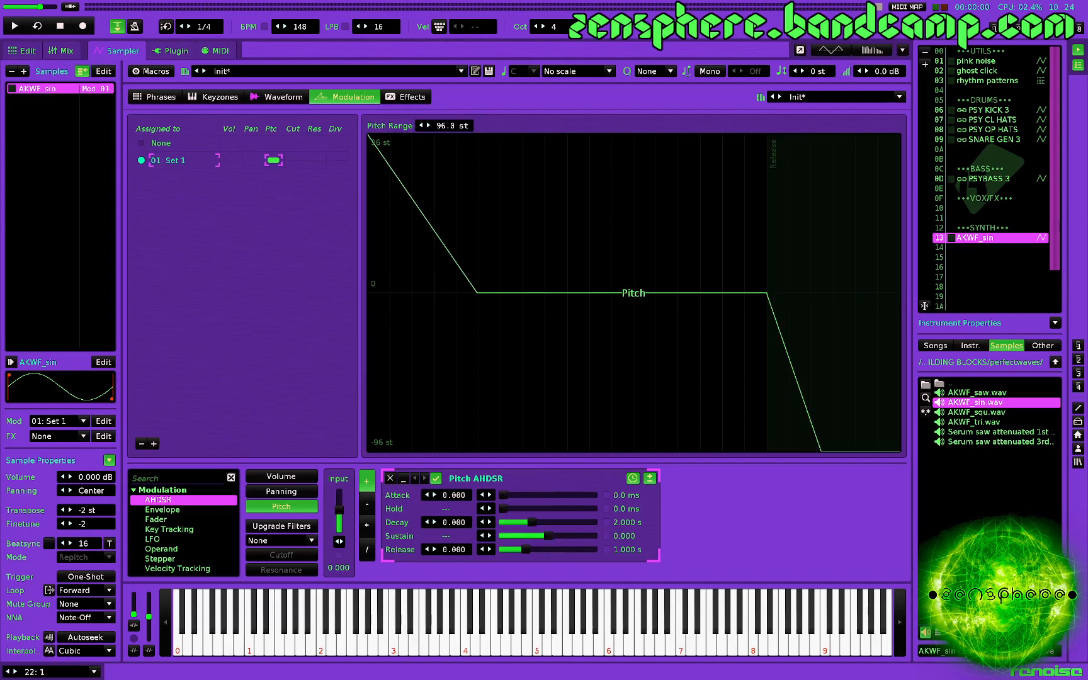
click(650, 478)
drag(549, 535, 504, 535)
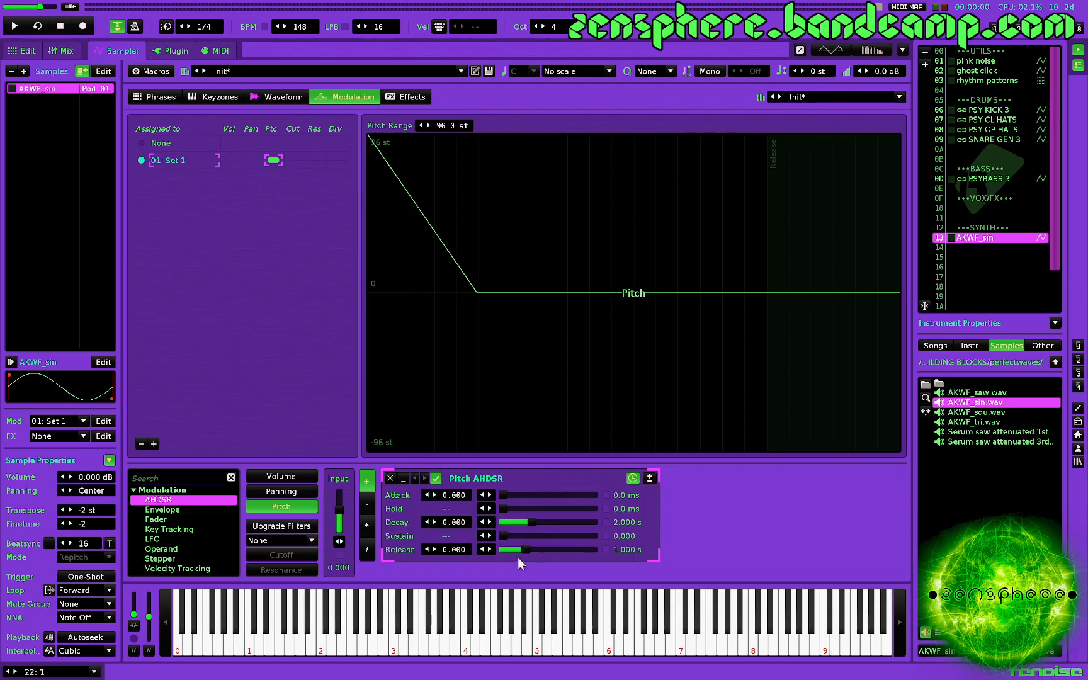
drag(521, 549, 501, 547)
Shorten the Pitch AHDSR decay to 33 ms while auditioning repeated test notes
key(z)
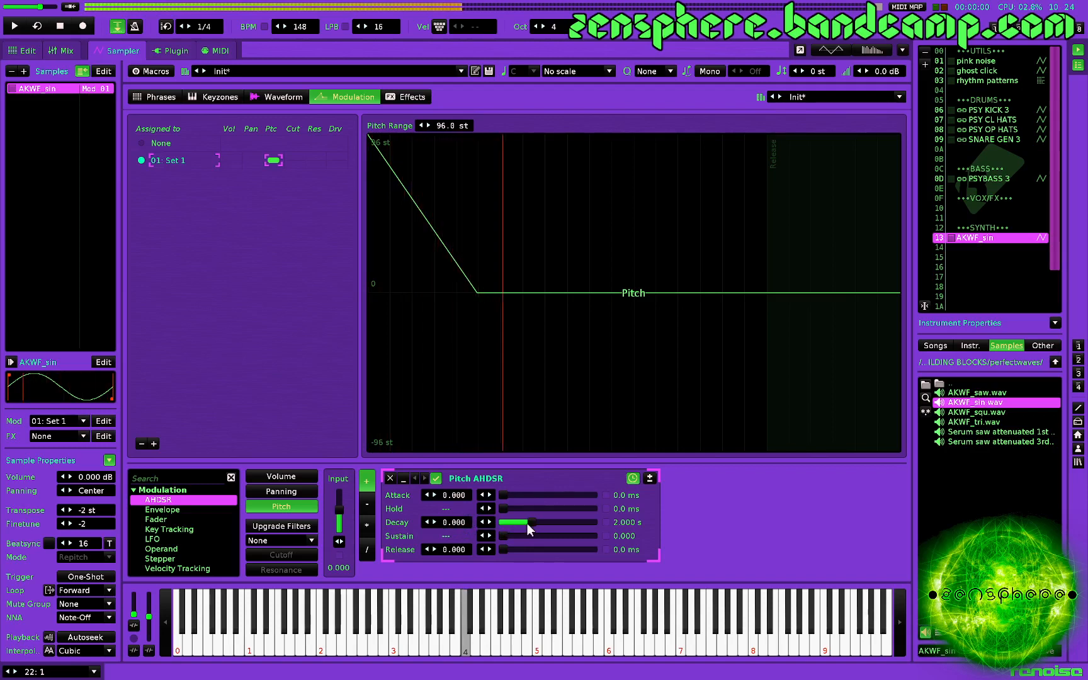
drag(527, 524, 510, 521)
key(z)
key(z)
key(z)
key(z)
key(z)
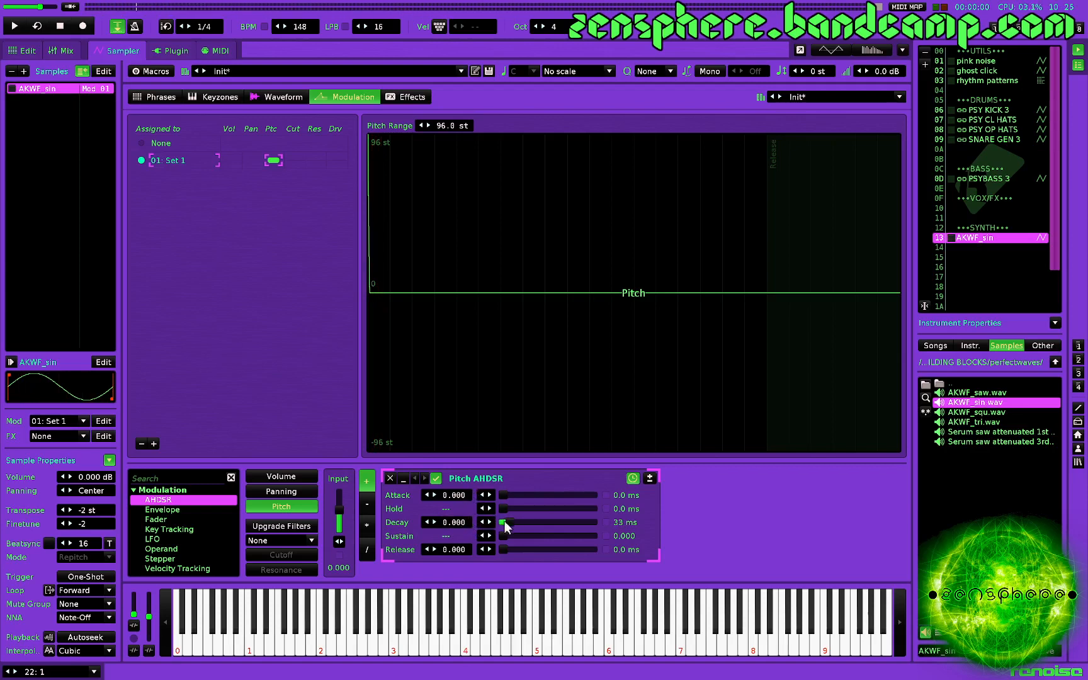
Try a curved slope on a 554 ms pitch decay and reset the curve to 0
drag(504, 522, 520, 522)
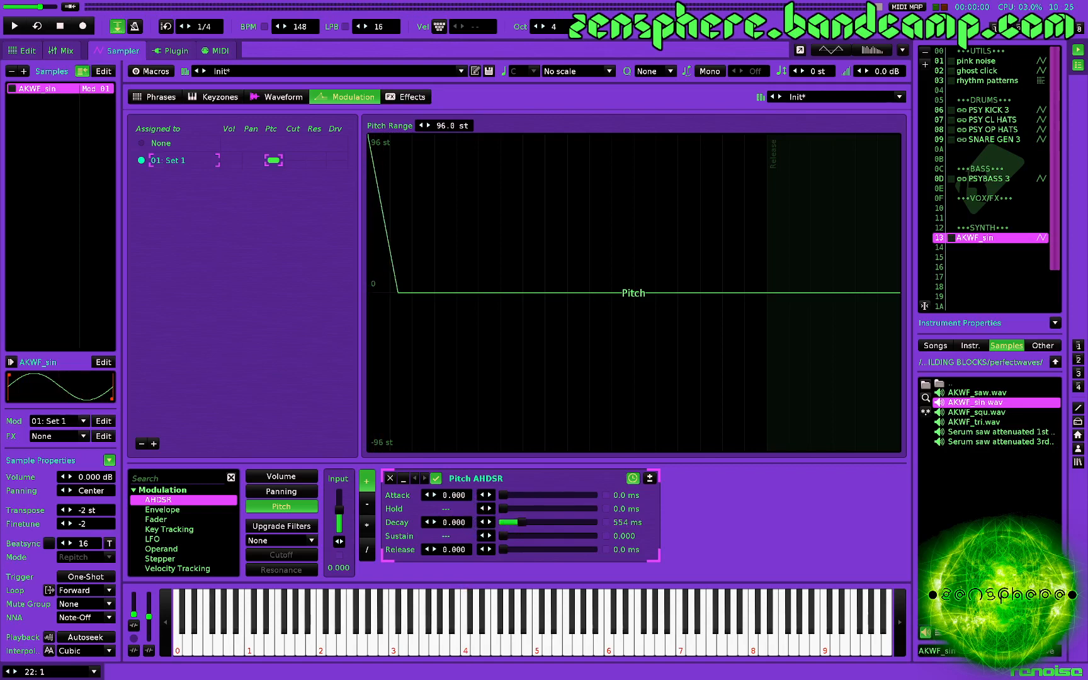
mouse_move(453, 522)
mouse_down()
mouse_move(453, 538)
mouse_move(453, 512)
mouse_move(453, 533)
mouse_move(462, 525)
mouse_up()
double_click(460, 520)
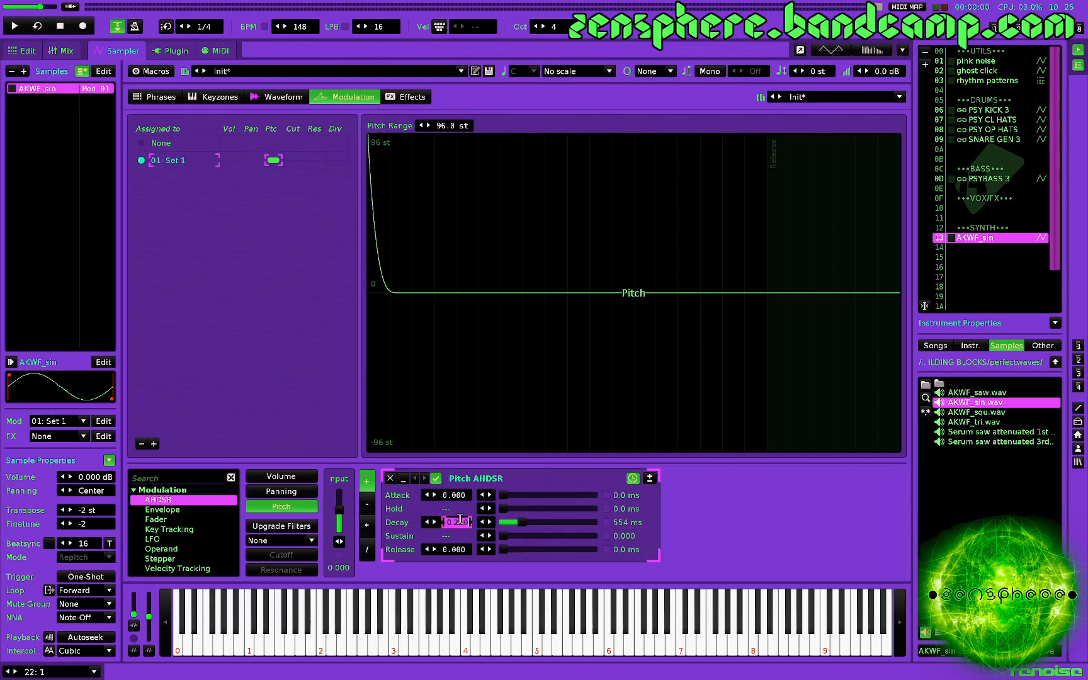
text(0)
key(Return)
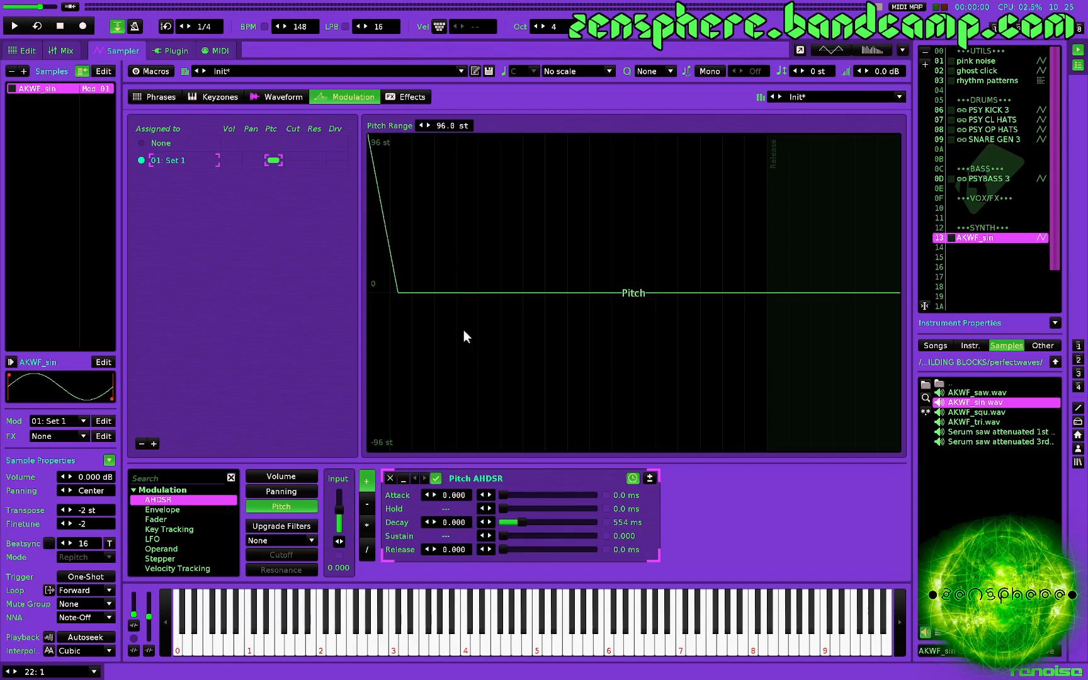
Set the Pitch AHDSR decay to 28 ms while auditioning repeated test notes
drag(522, 522, 508, 522)
key(z)
key(z)
key(z)
key(z)
key(z)
key(z)
key(z)
key(z)
key(z)
key(z)
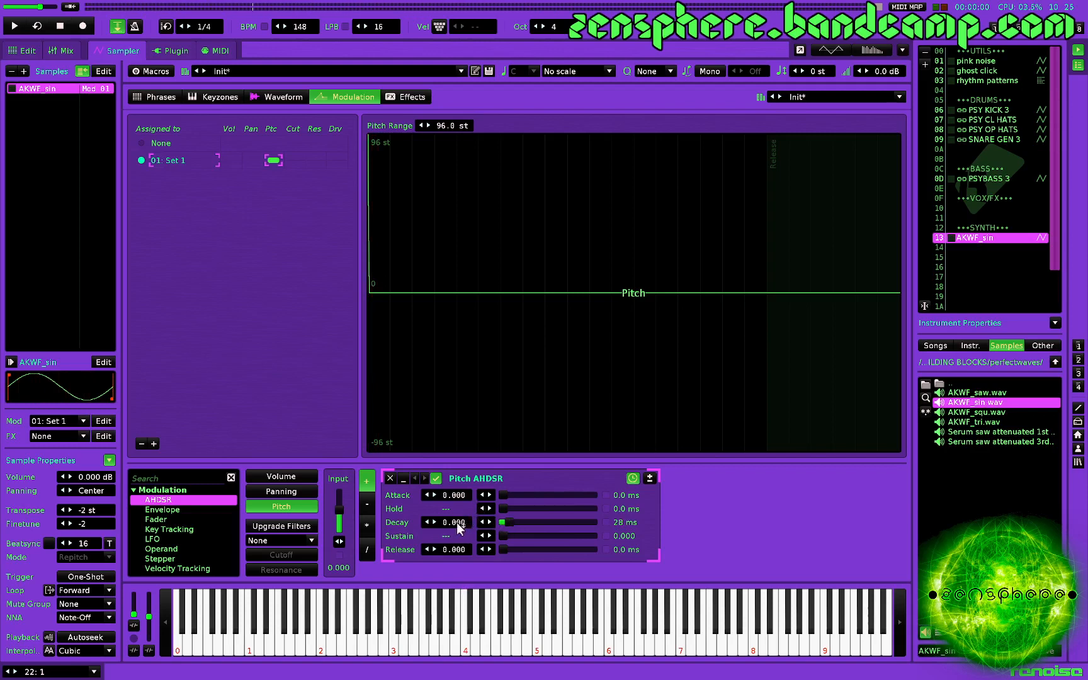
Bend the pitch decay curve to -0.230 and audition it with test notes, lowering the keyboard octave to 3
mouse_move(456, 522)
mouse_down()
mouse_move(457, 542)
mouse_move(457, 520)
mouse_up()
key(z)
key(z)
key(z)
key(KP_Divide)
key(z)
key(z)
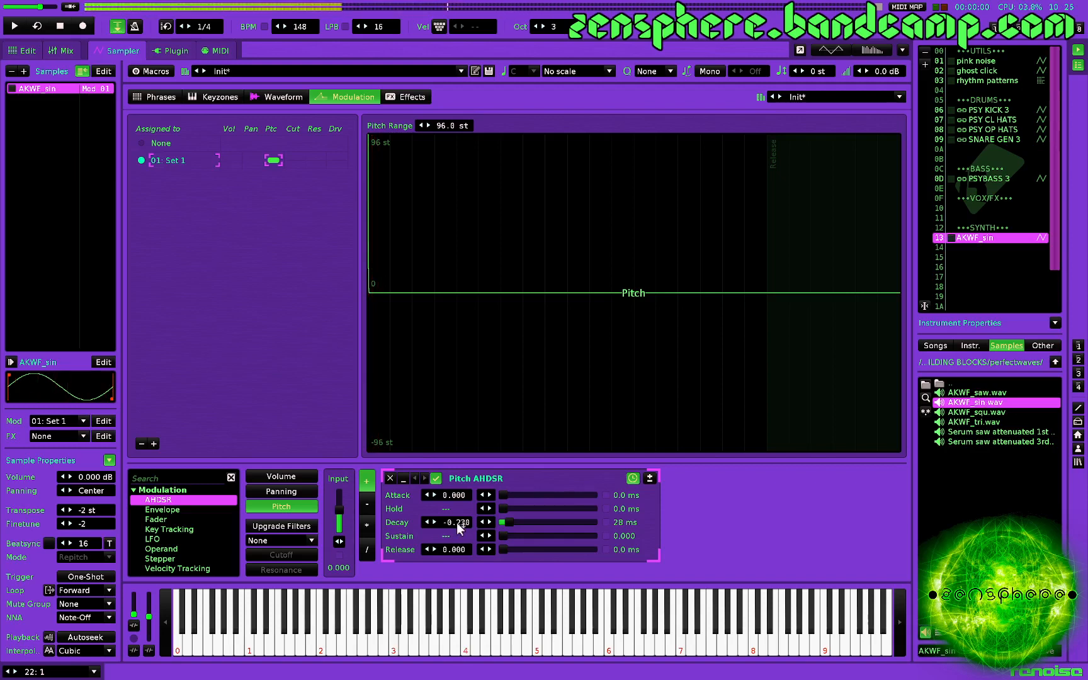
key(b)
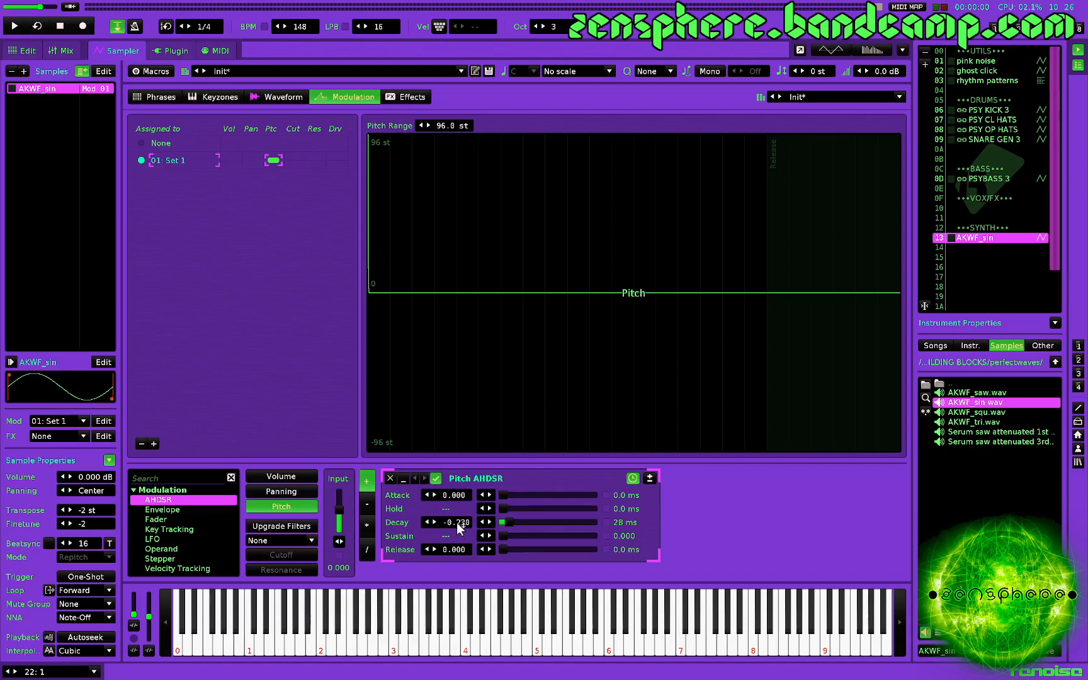
Show the spectrum analyser and examine the sound's frequency content with test notes
key(v)
key(v)
key(shift+F2)
key(v)
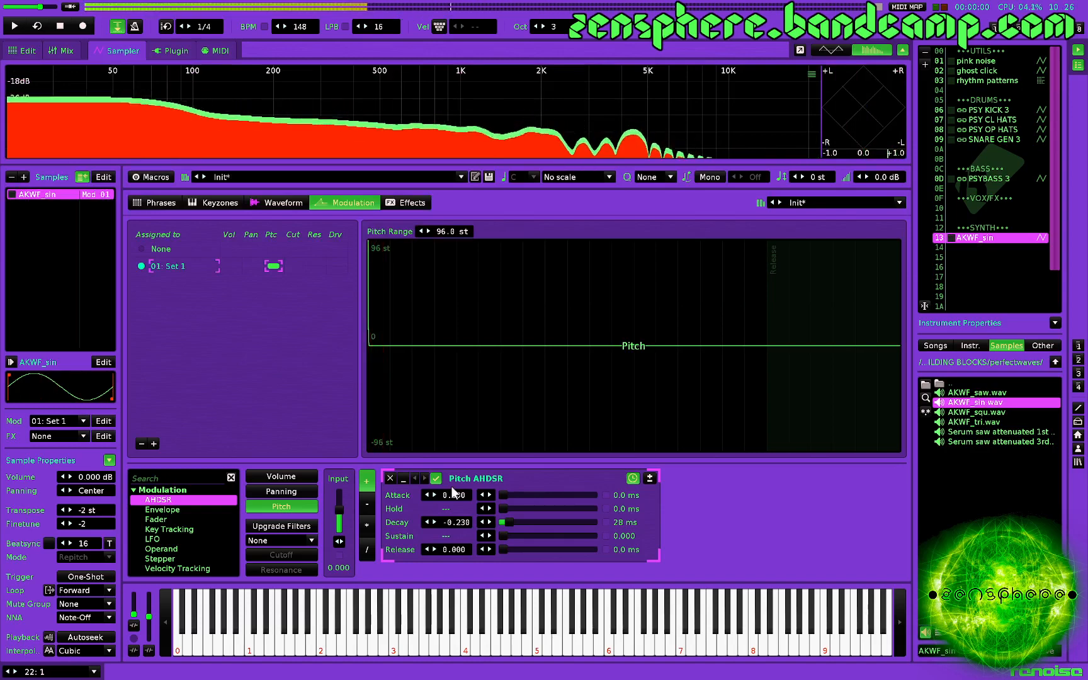
key(v)
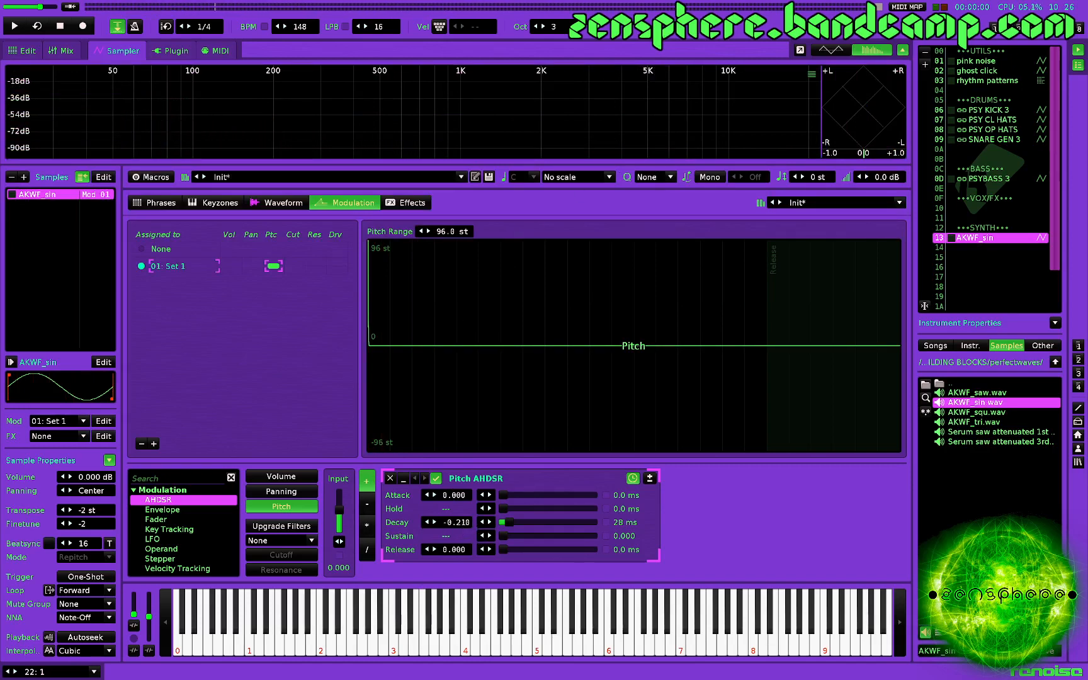
Refine the Pitch AHDSR to a decay curve of -0.190 and a decay time of 33 ms, auditioning test notes
drag(430, 522, 430, 520)
key(v)
key(v)
key(v)
key(v)
key(v)
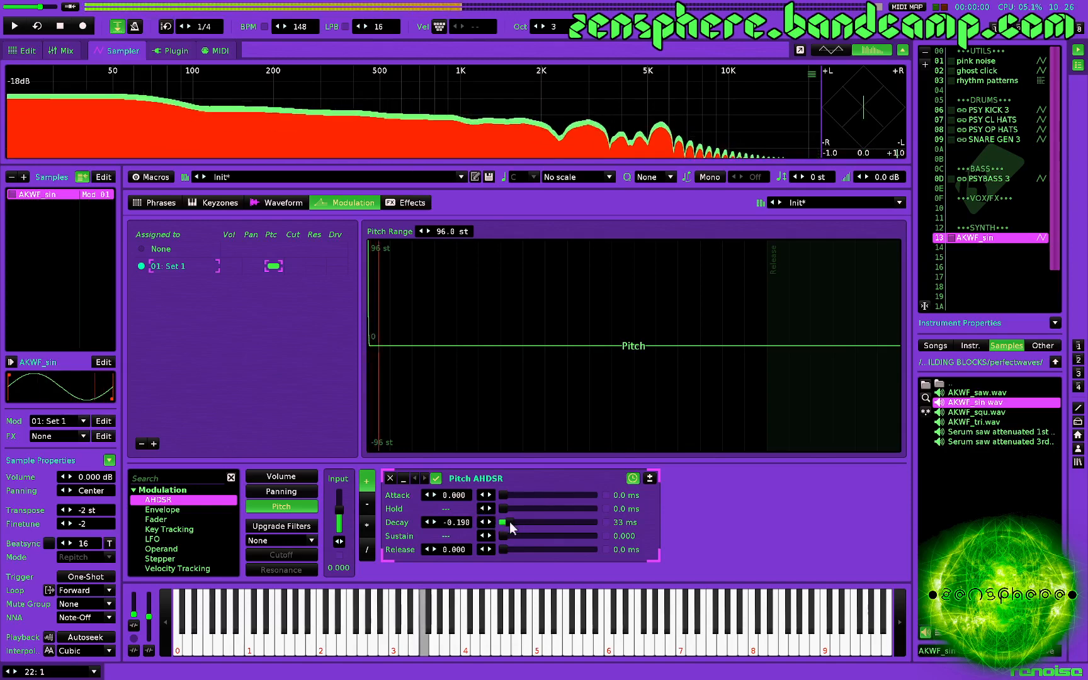
key(v)
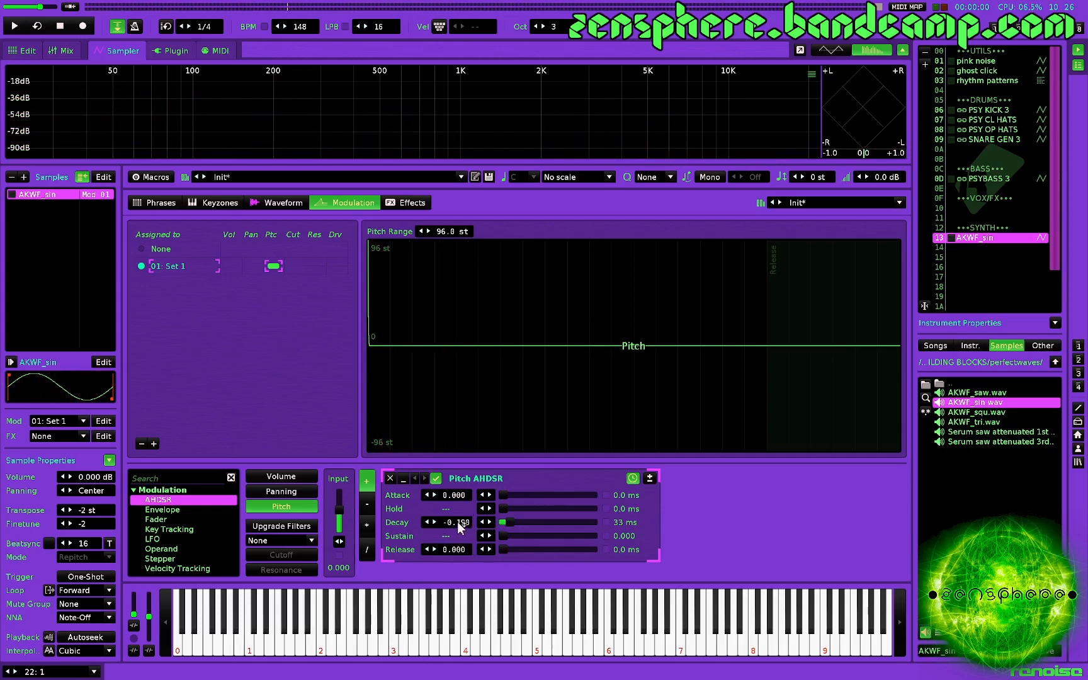
Add an Envelope device to the volume modulation and delete the points between its start and end points
click(294, 473)
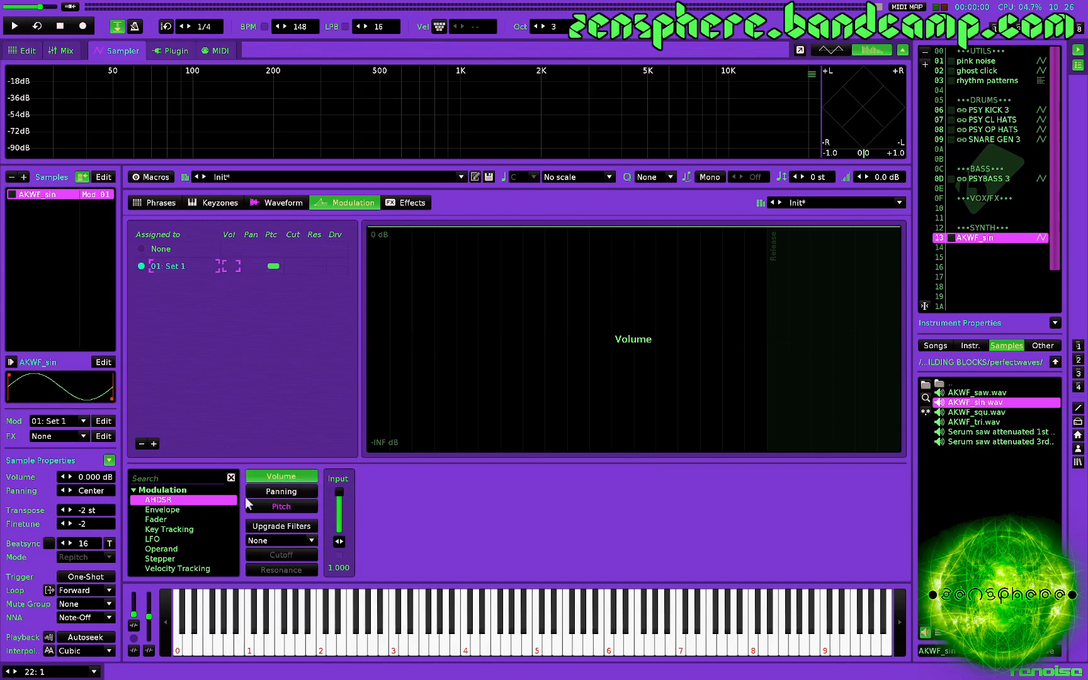
double_click(181, 510)
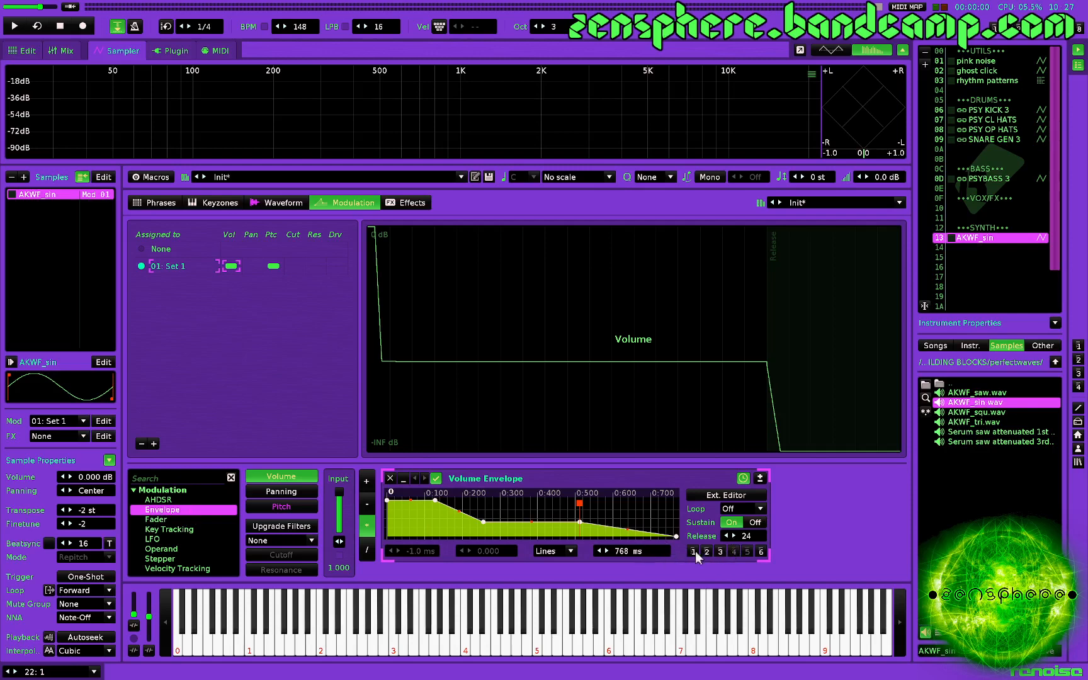
double_click(579, 521)
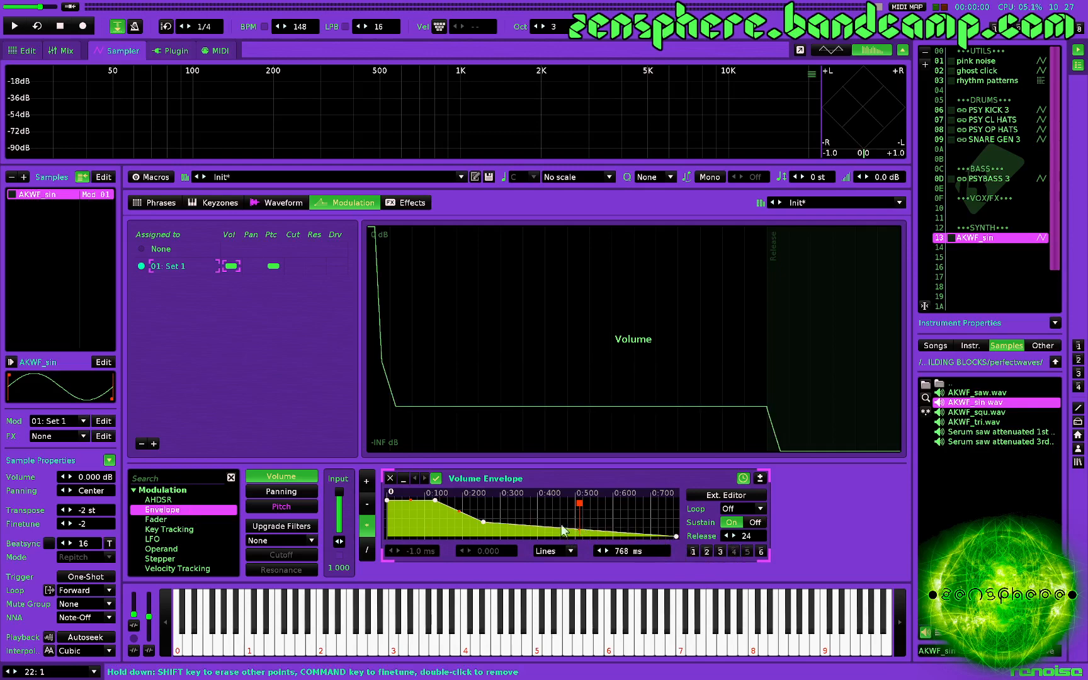
double_click(482, 521)
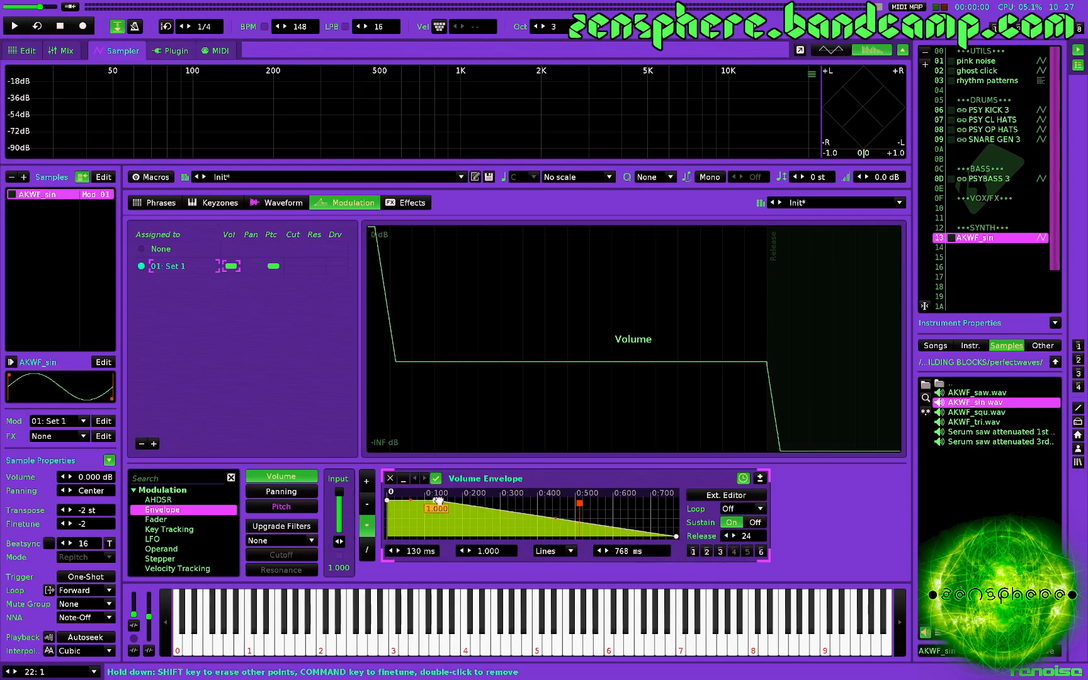
drag(435, 500, 437, 504)
double_click(437, 501)
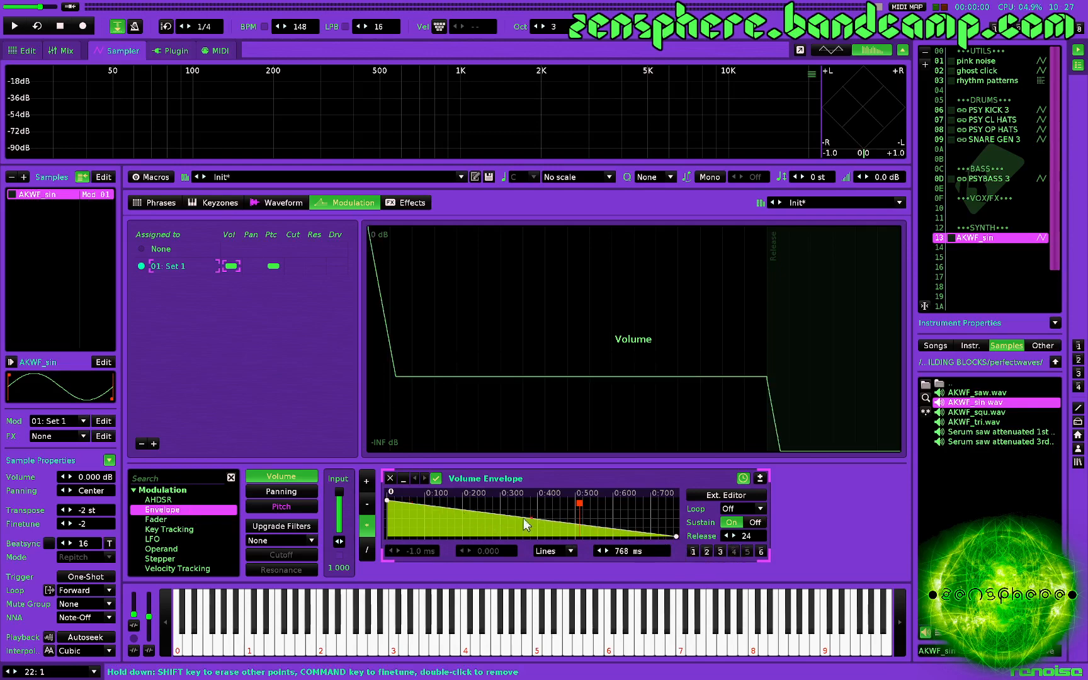
Move the volume envelope's end point to 300 ms and shorten the envelope length to 256 ms
click(674, 535)
drag(674, 536, 503, 537)
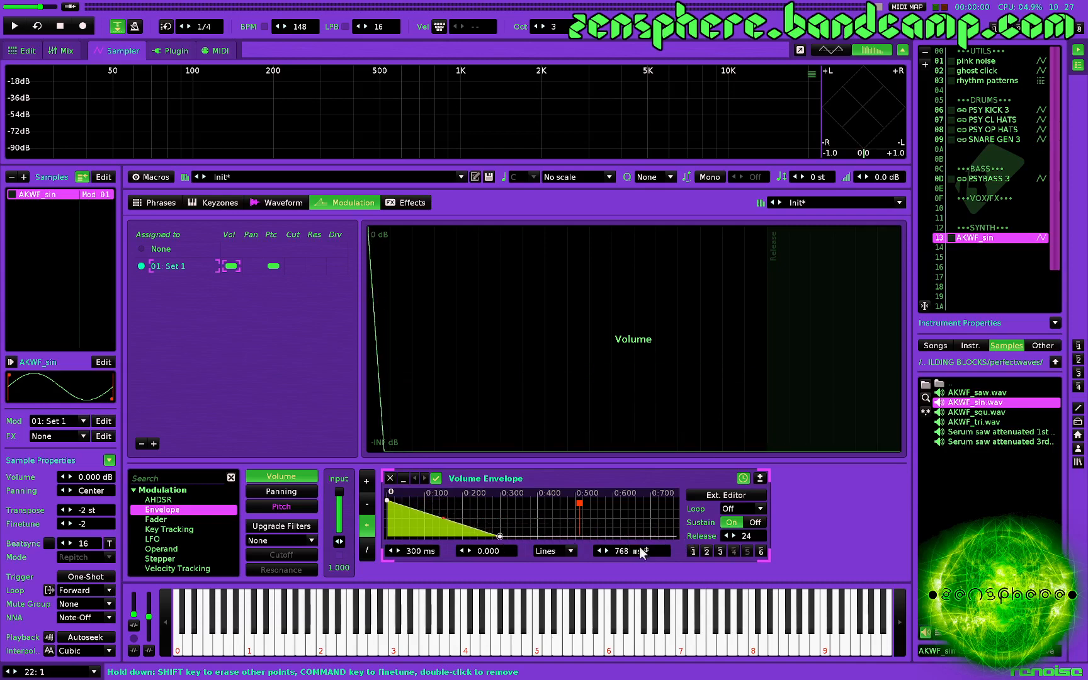
mouse_move(628, 549)
mouse_down()
mouse_move(629, 503)
mouse_move(629, 554)
mouse_up()
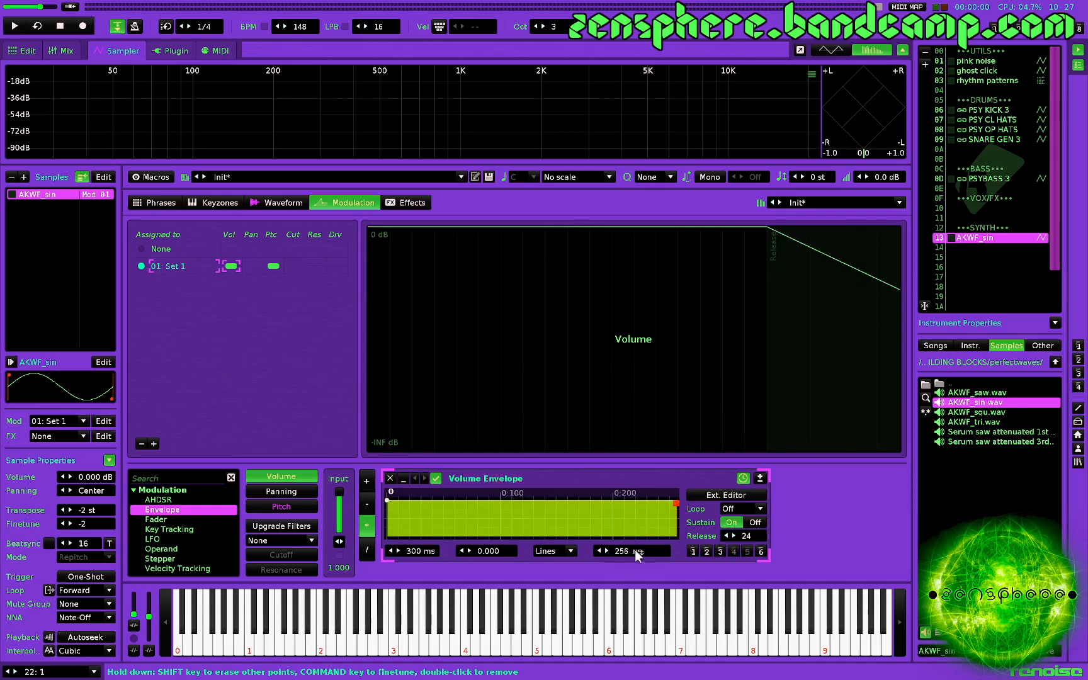
Switch the volume envelope to beat timing with a length of 1:0 beats and place its end point at 0:84 beats
click(743, 478)
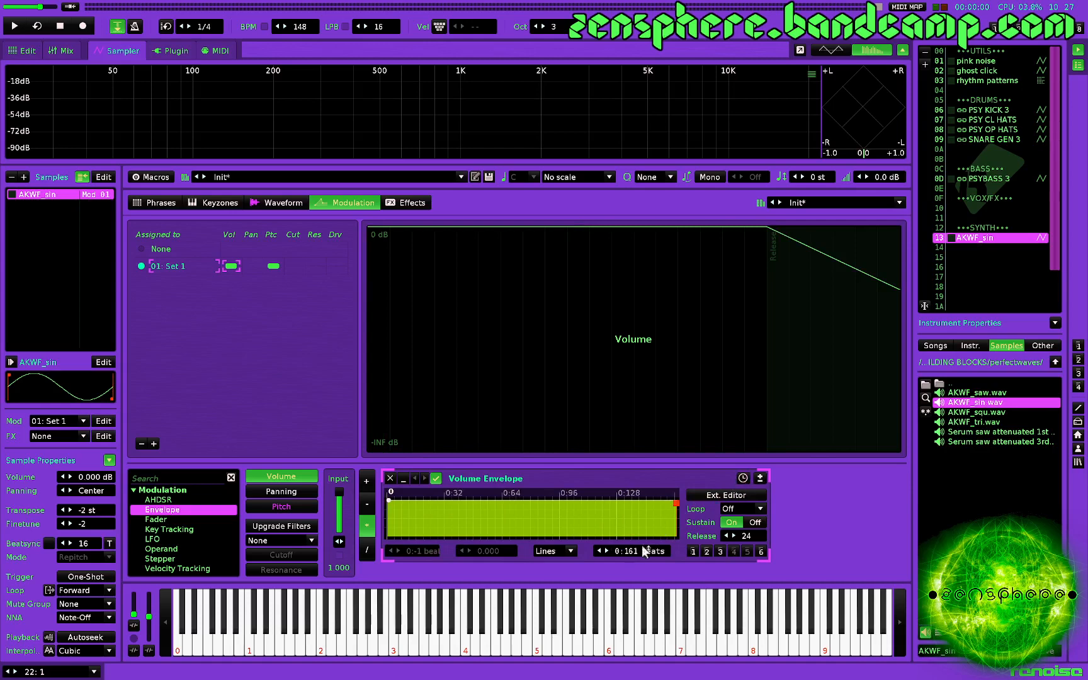
mouse_move(634, 549)
mouse_down()
mouse_move(634, 516)
mouse_move(634, 532)
mouse_up()
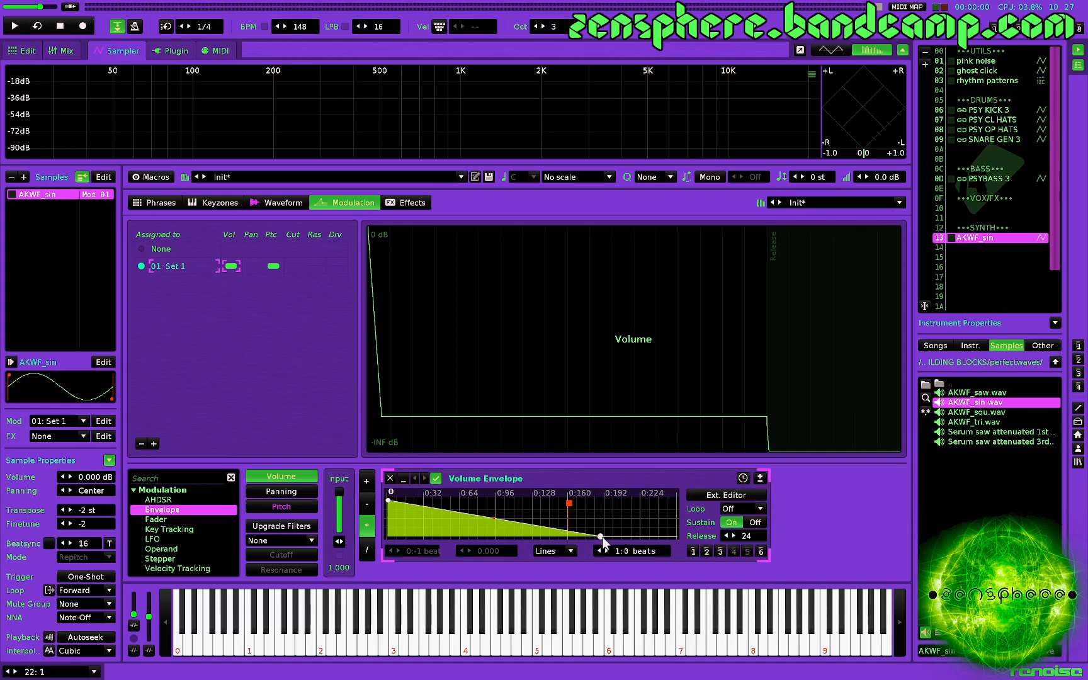
drag(600, 537, 501, 536)
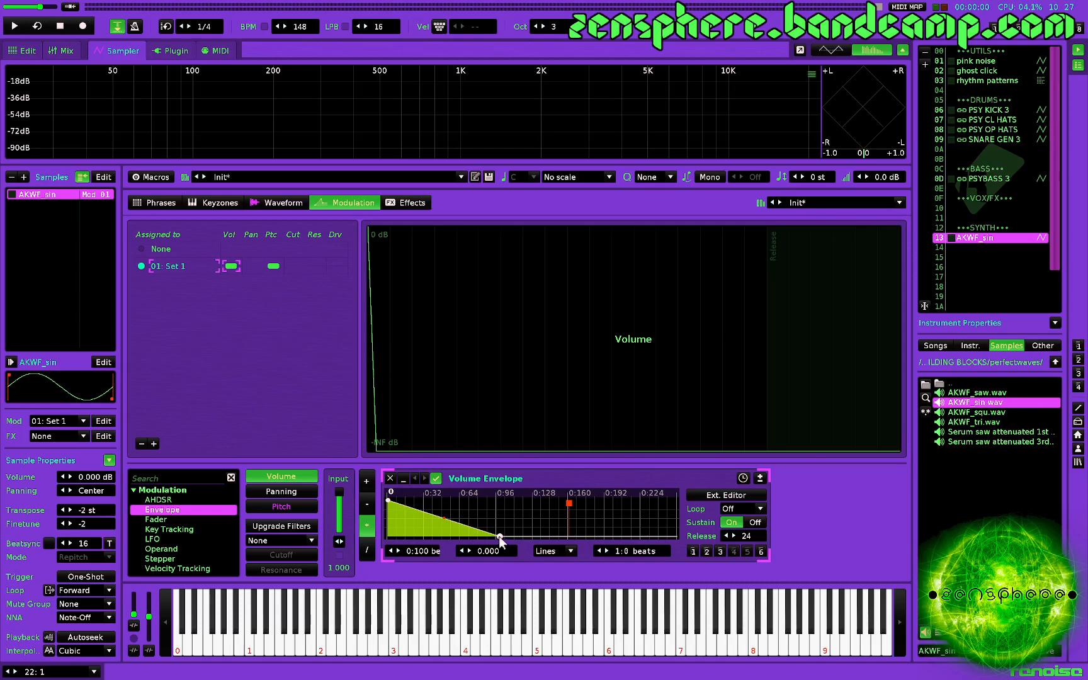
drag(498, 535, 481, 536)
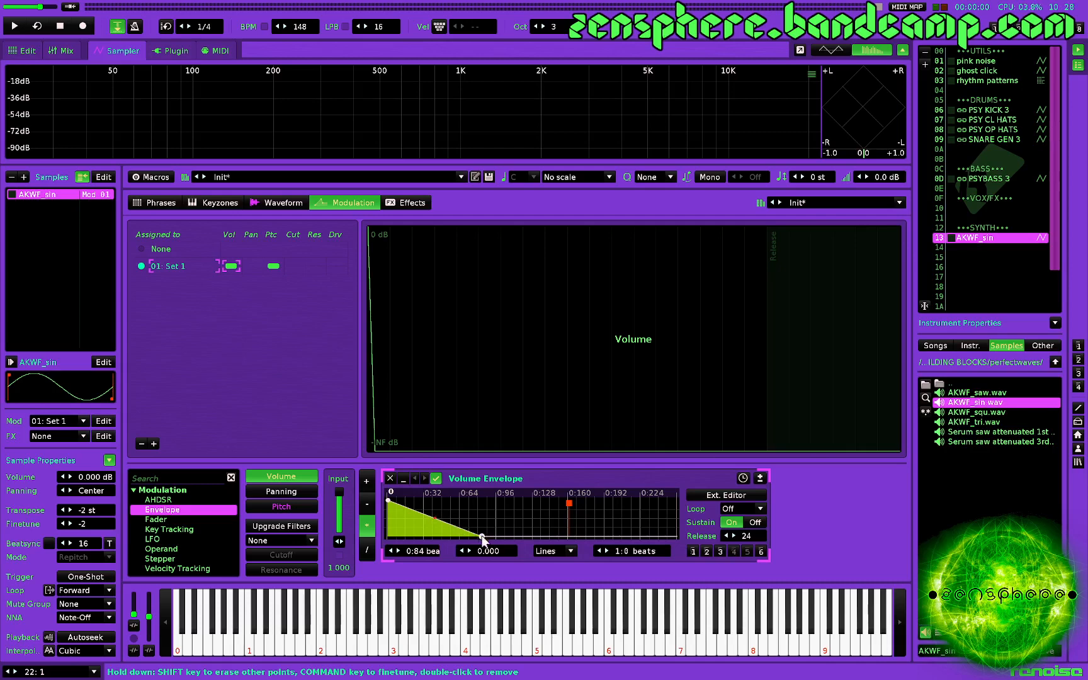
Bend the volume envelope's decay slope outward and move its end point to 0:96 beats, auditioning test notes
key(v)
key(v)
key(v)
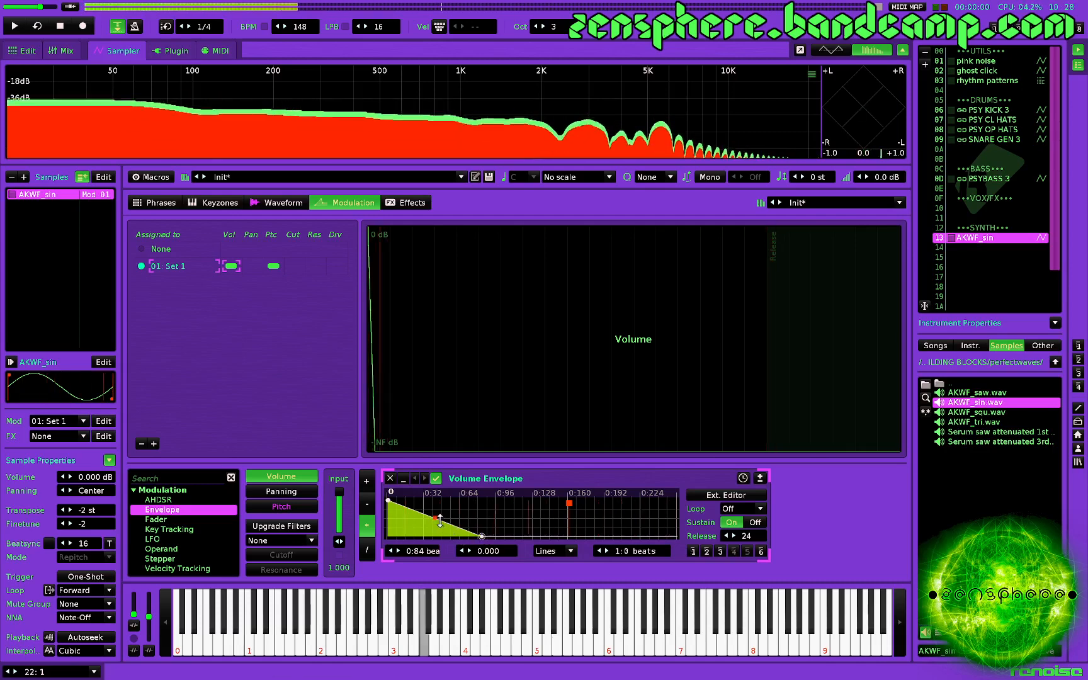
drag(439, 520, 440, 503)
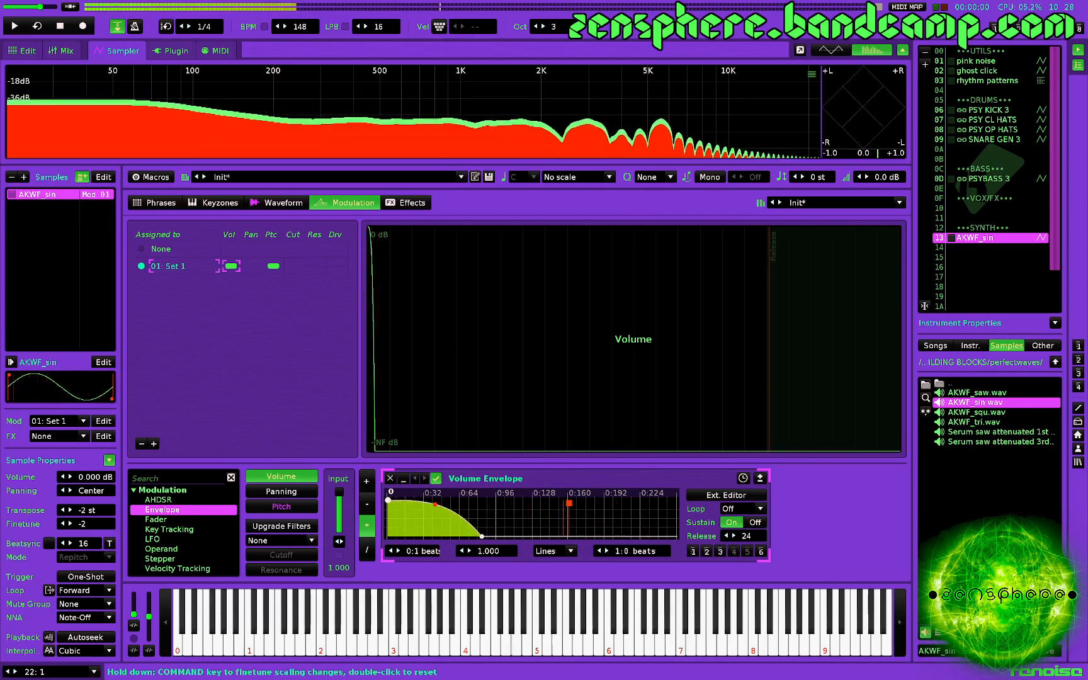
drag(481, 536, 494, 537)
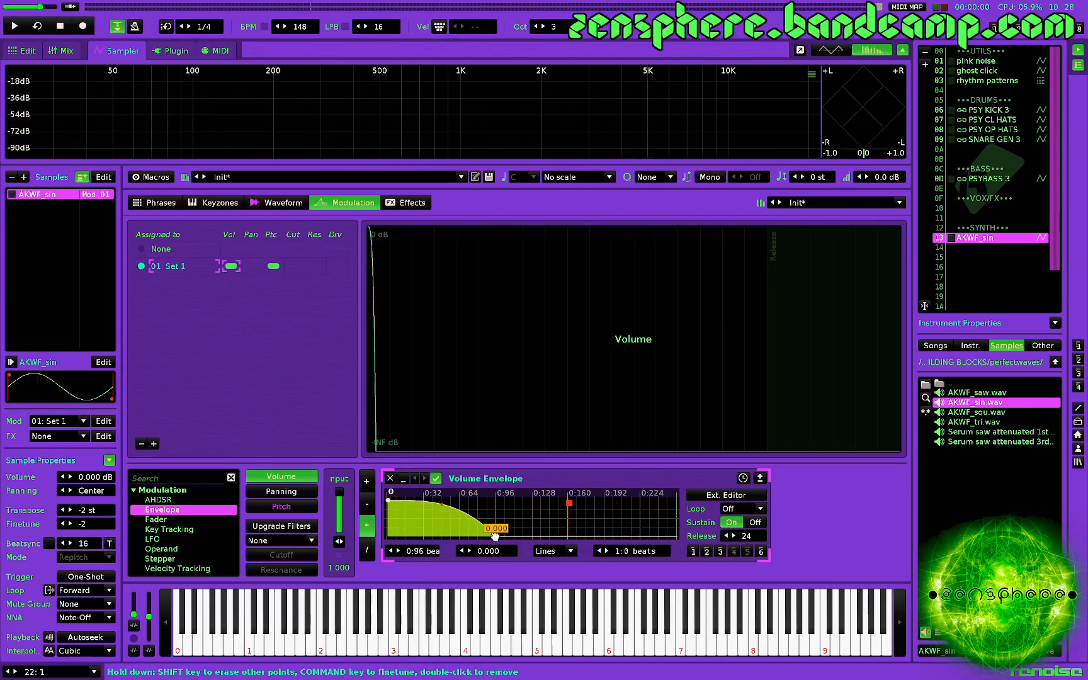
key(v)
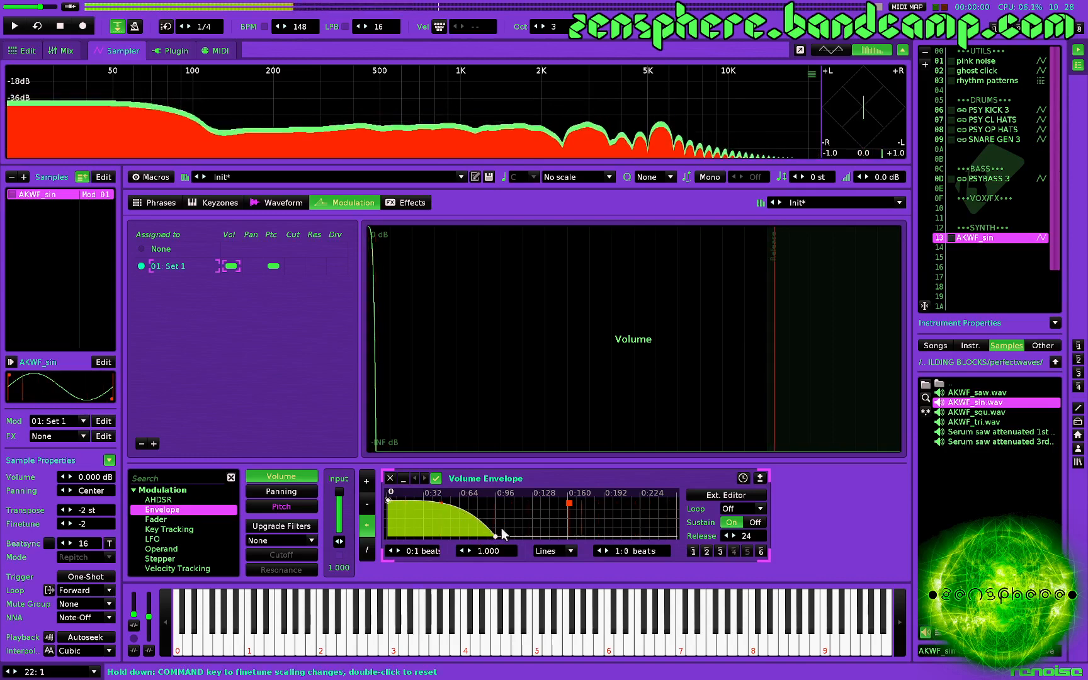
Extend the volume envelope's end point to 0:108 beats and audition the kick with repeated test notes
drag(496, 536, 508, 537)
key(v)
key(v)
key(v)
key(v)
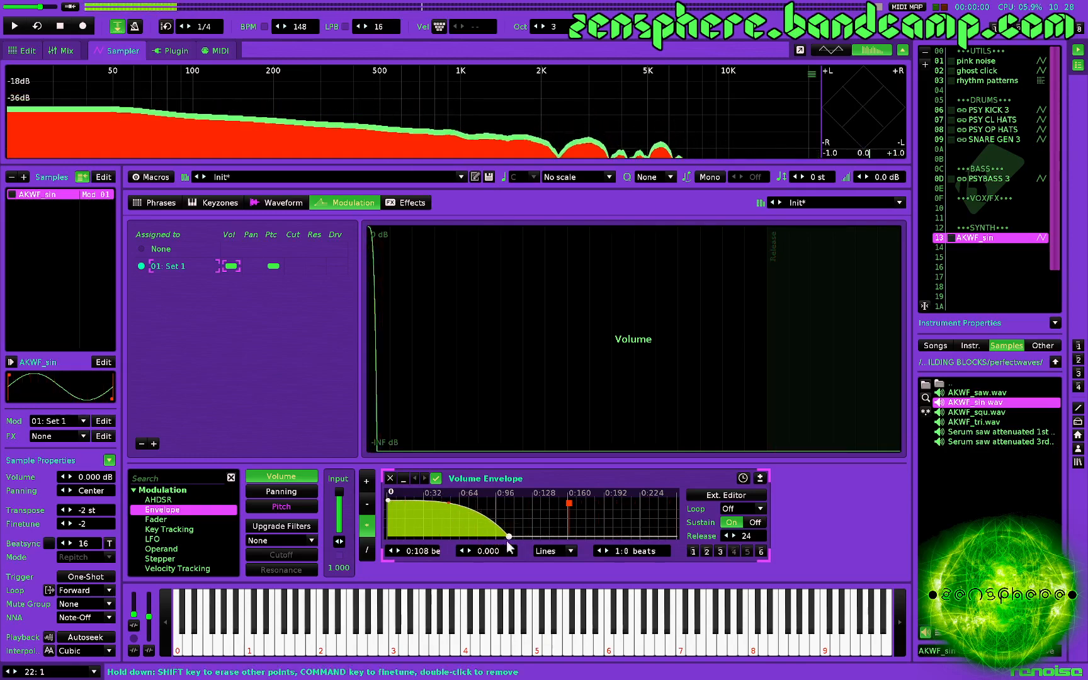
key(v)
key(v)
key(v)
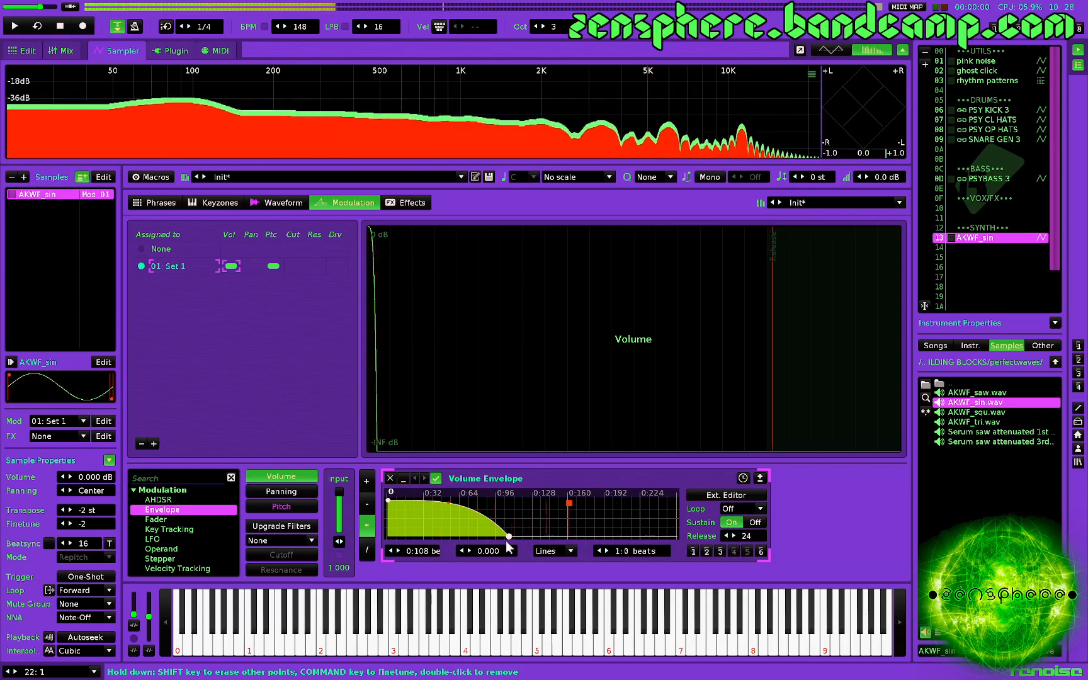
key(v)
key(v)
key(v)
key(v)
key(v)
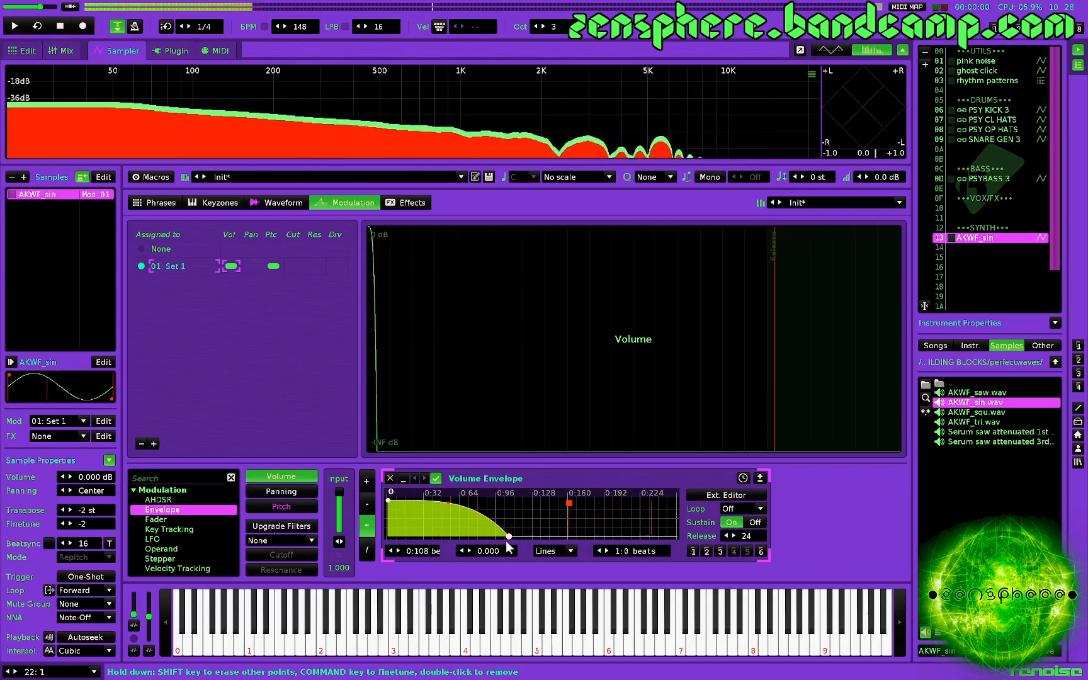
key(v)
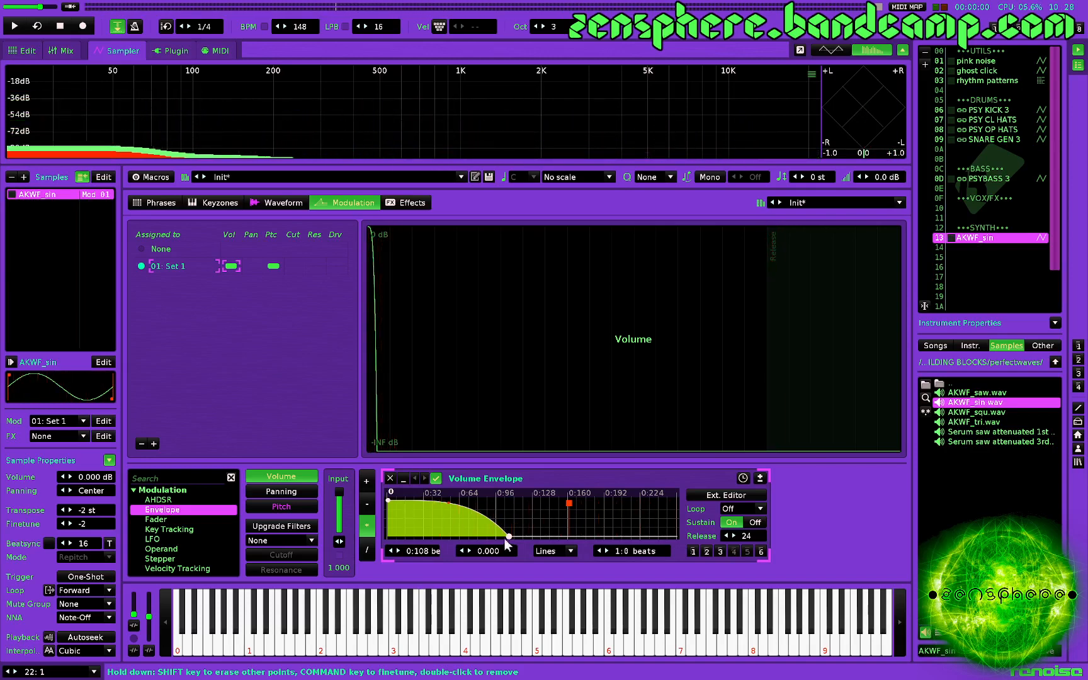
Add a full-level volume envelope point at 0:44 beats, bend the slope after it outward, and audition the kick
click(414, 500)
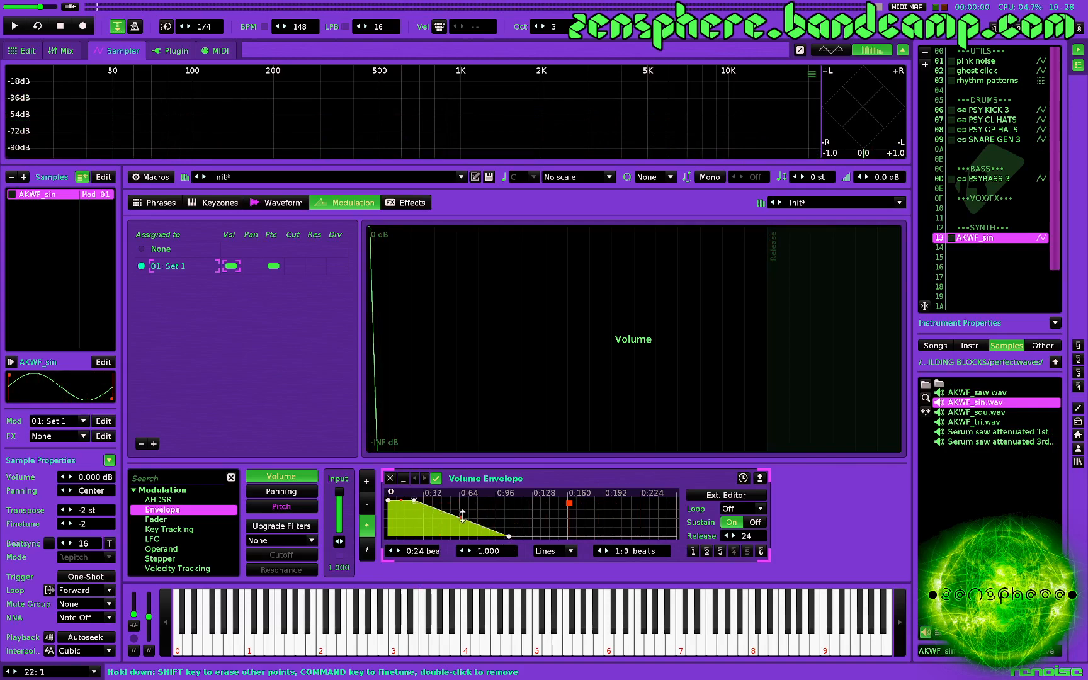
drag(461, 518, 438, 499)
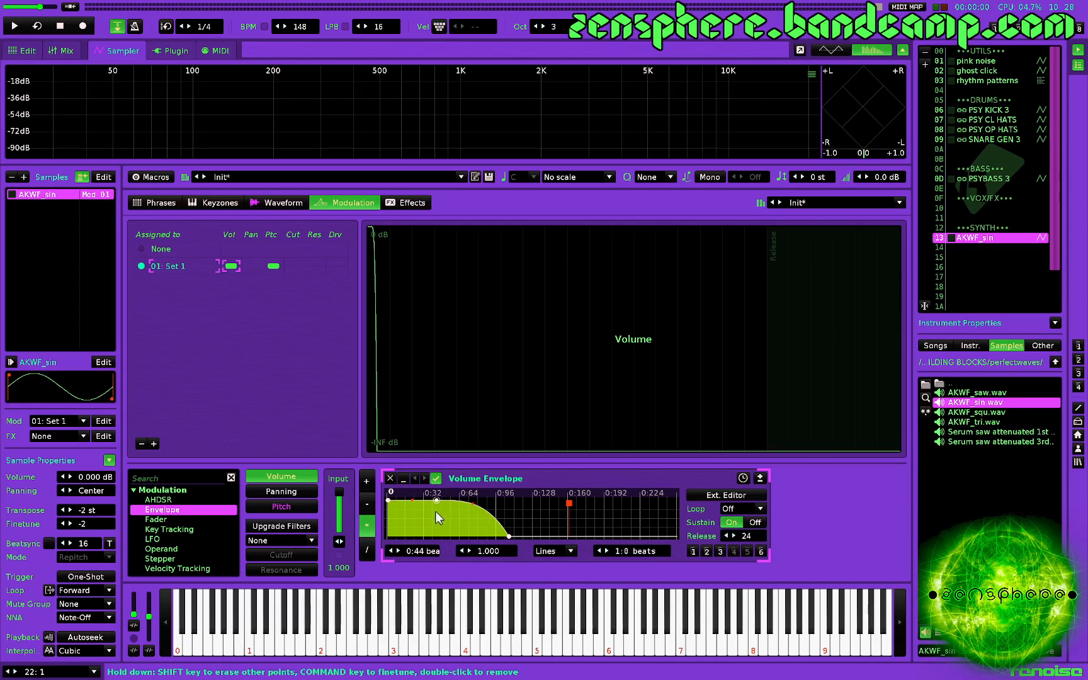
key(v)
key(v)
key(v)
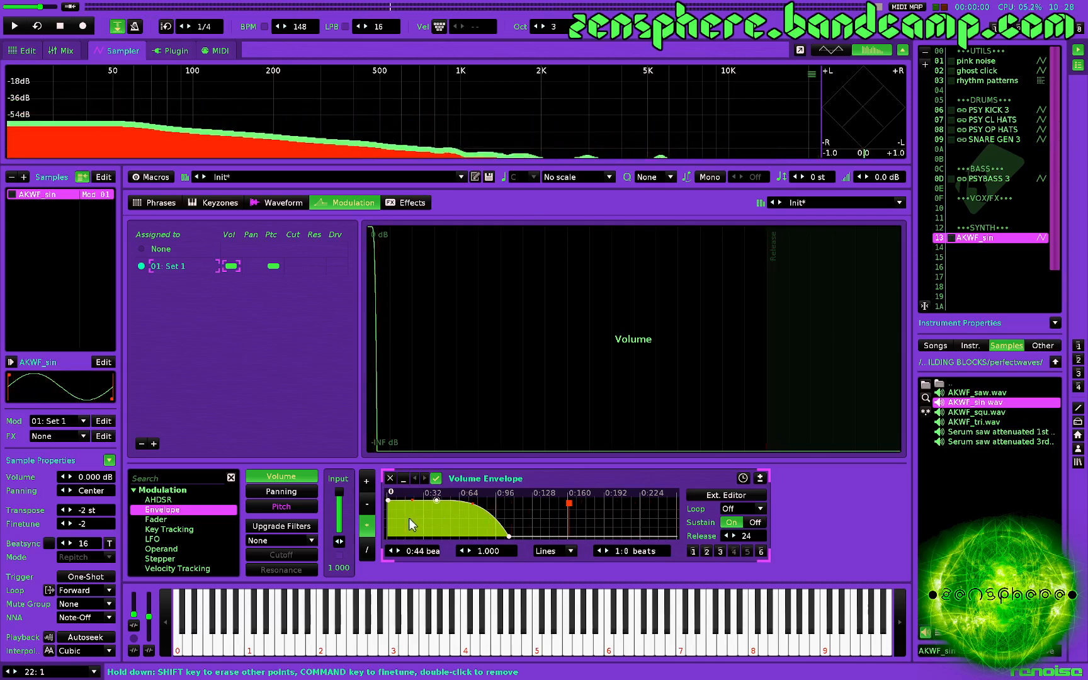
key(v)
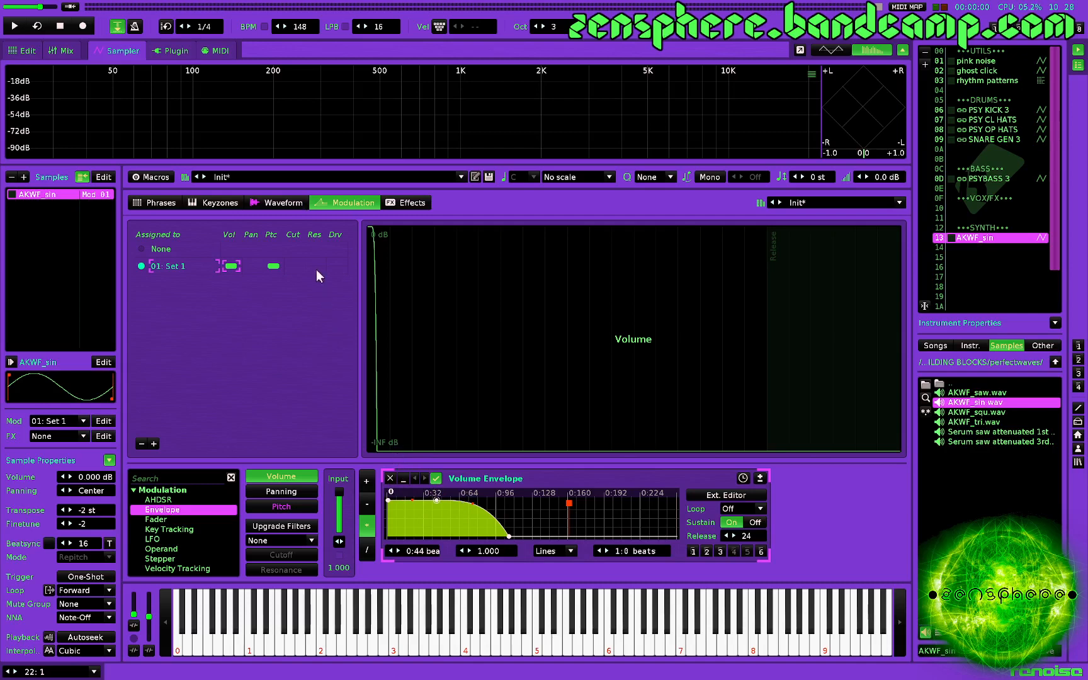
Check the pitch modulation, then add a curved dip to the volume envelope at 0:20 beats with level 0.083
click(288, 507)
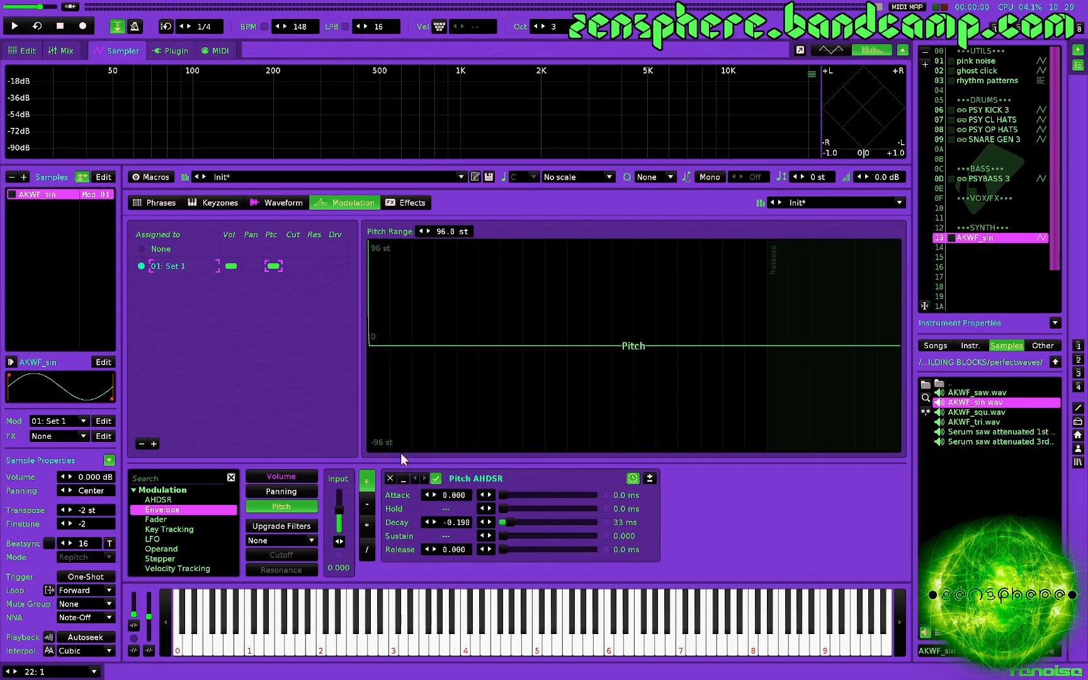
click(285, 476)
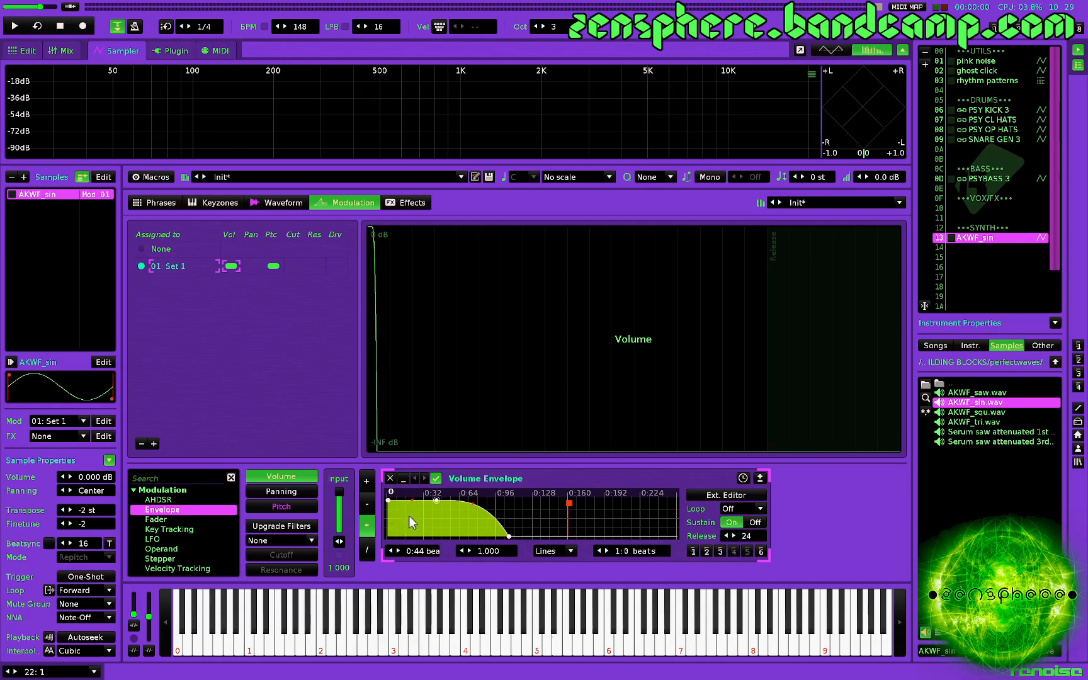
click(410, 515)
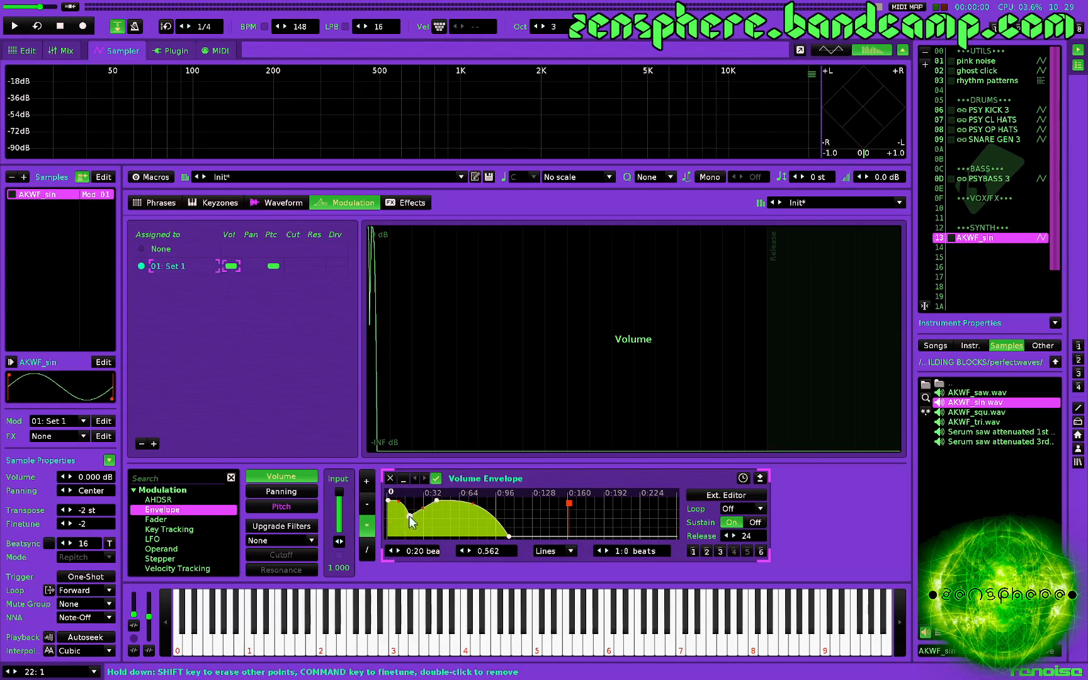
drag(399, 502, 400, 512)
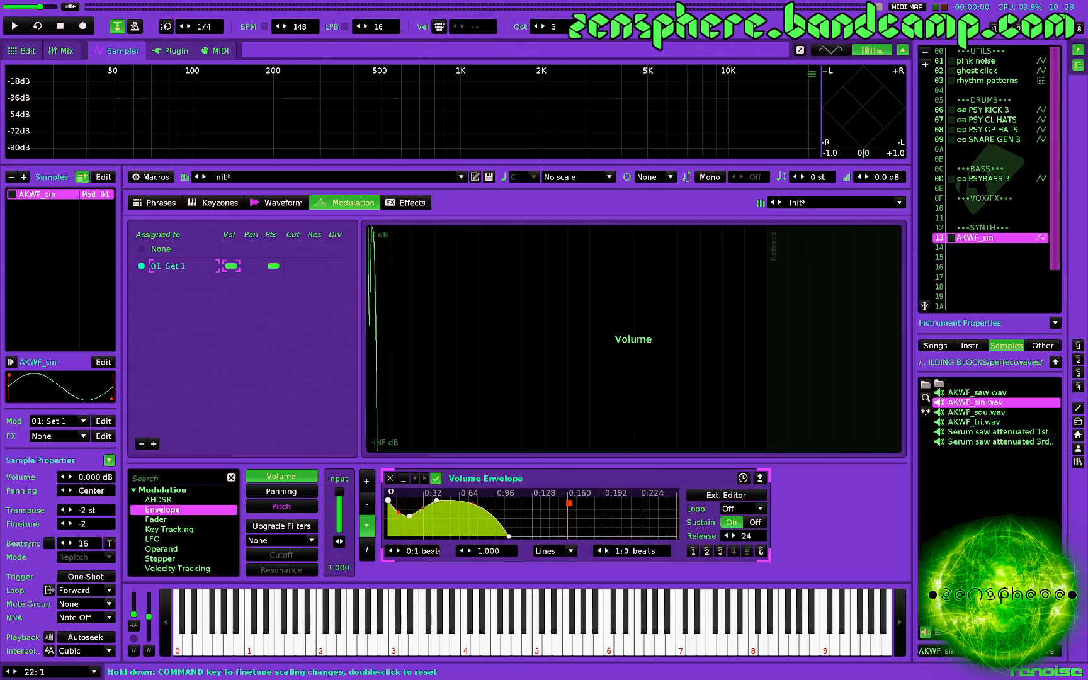
click(410, 515)
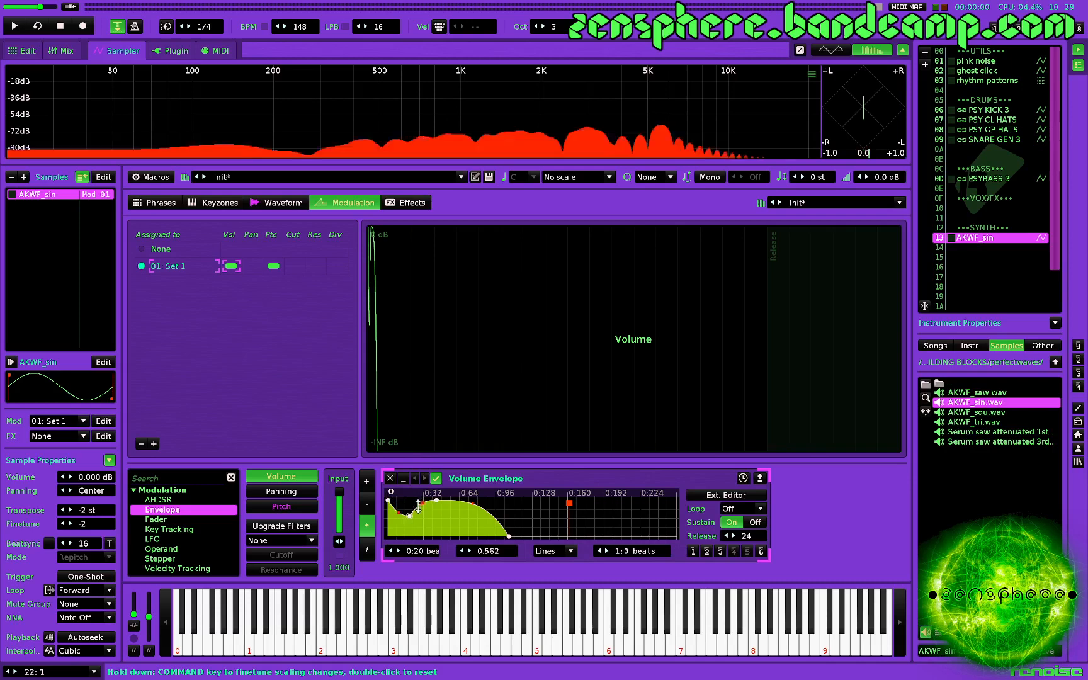
mouse_move(410, 516)
mouse_down()
mouse_move(414, 538)
mouse_move(398, 537)
mouse_move(387, 499)
mouse_move(399, 536)
mouse_move(419, 532)
mouse_move(410, 533)
mouse_up()
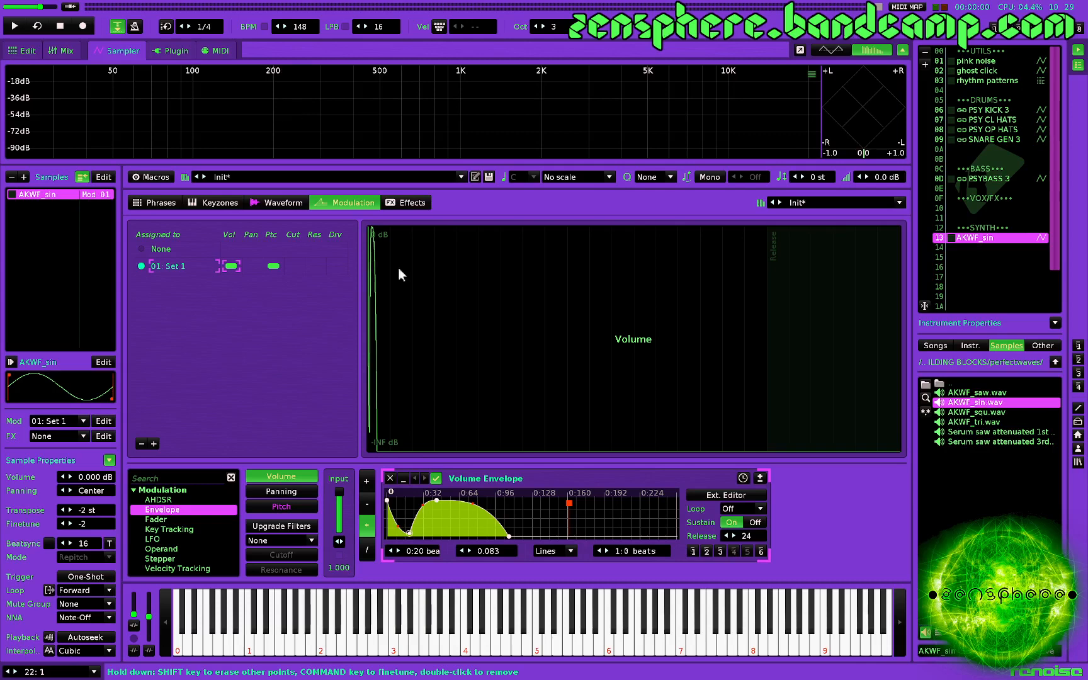
Audition the kick with the dipped volume envelope using repeated test notes
key(z)
key(z)
key(z)
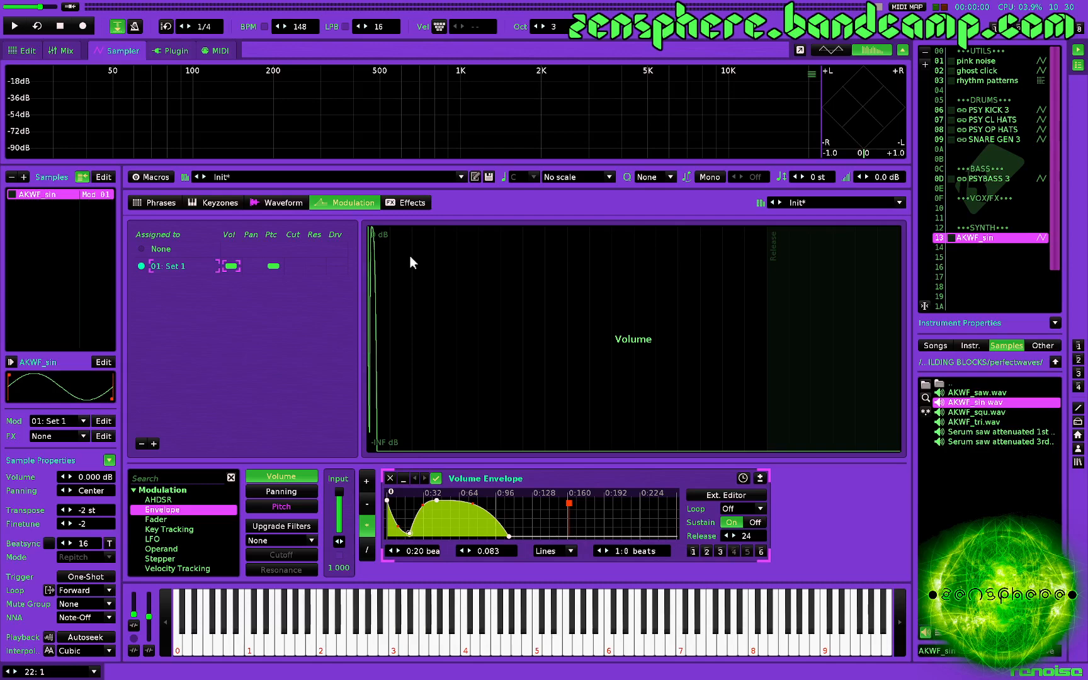
key(z)
key(z)
key(z)
key(z)
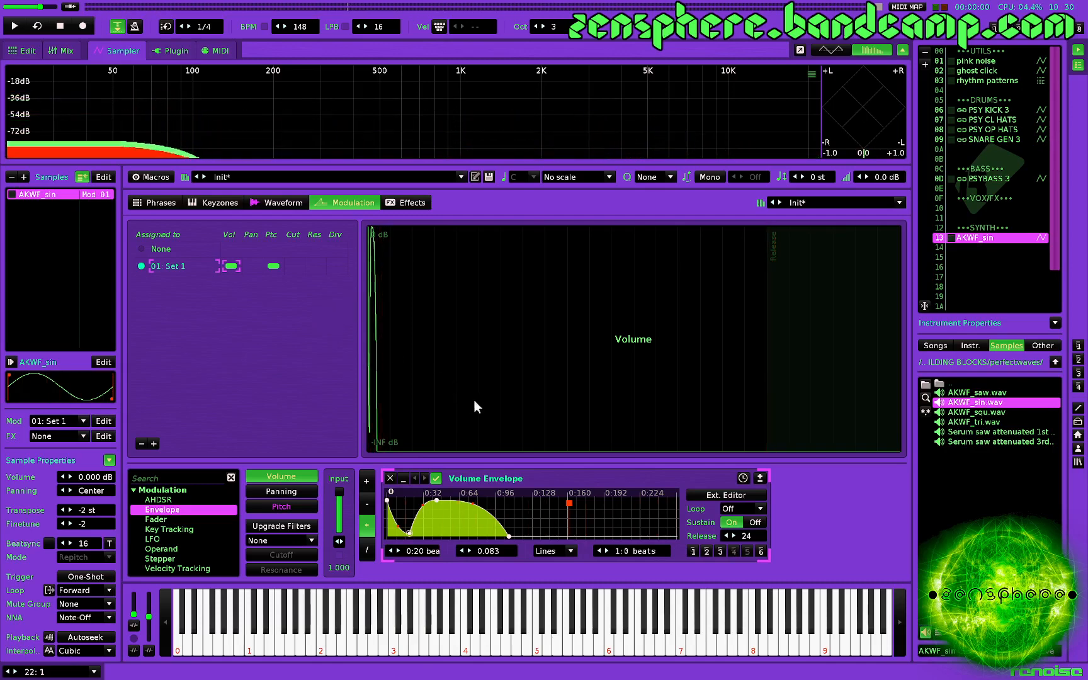
Delete the dip point at 0:20 beats from the volume envelope and place its end point at 0:116 beats
drag(508, 538, 525, 541)
key(v)
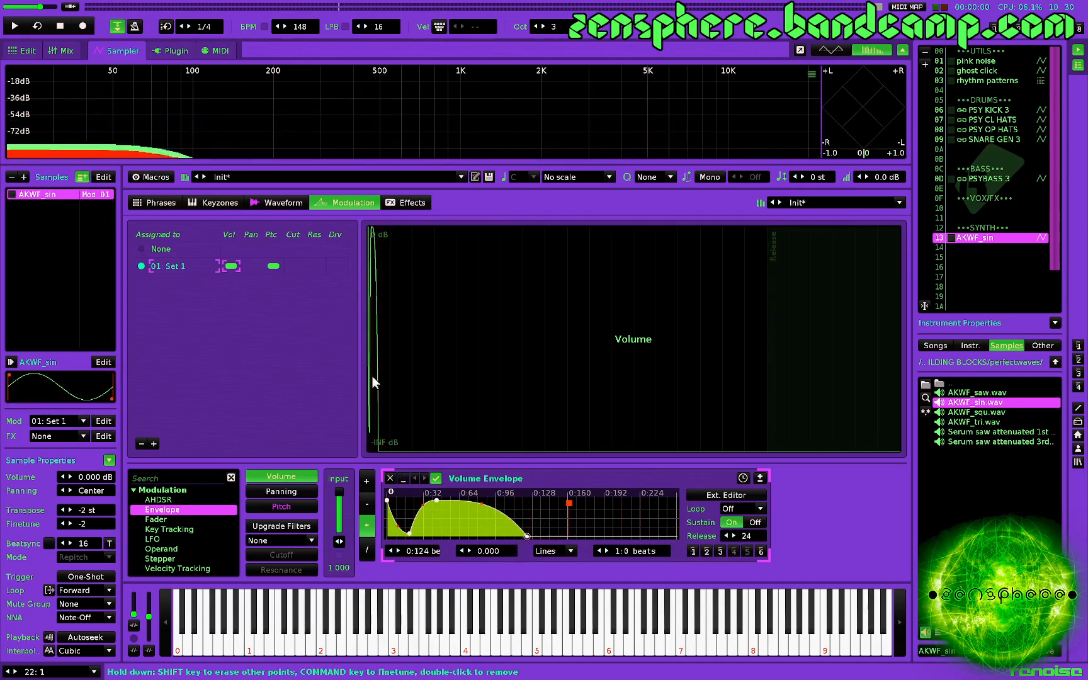
double_click(409, 529)
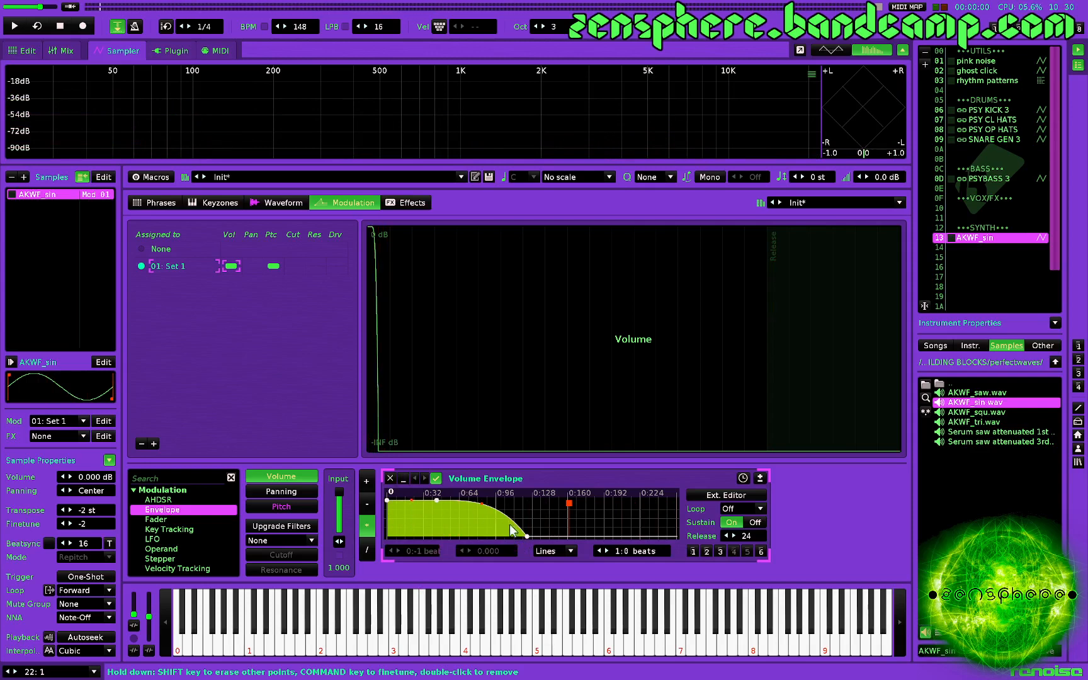
drag(522, 539, 519, 539)
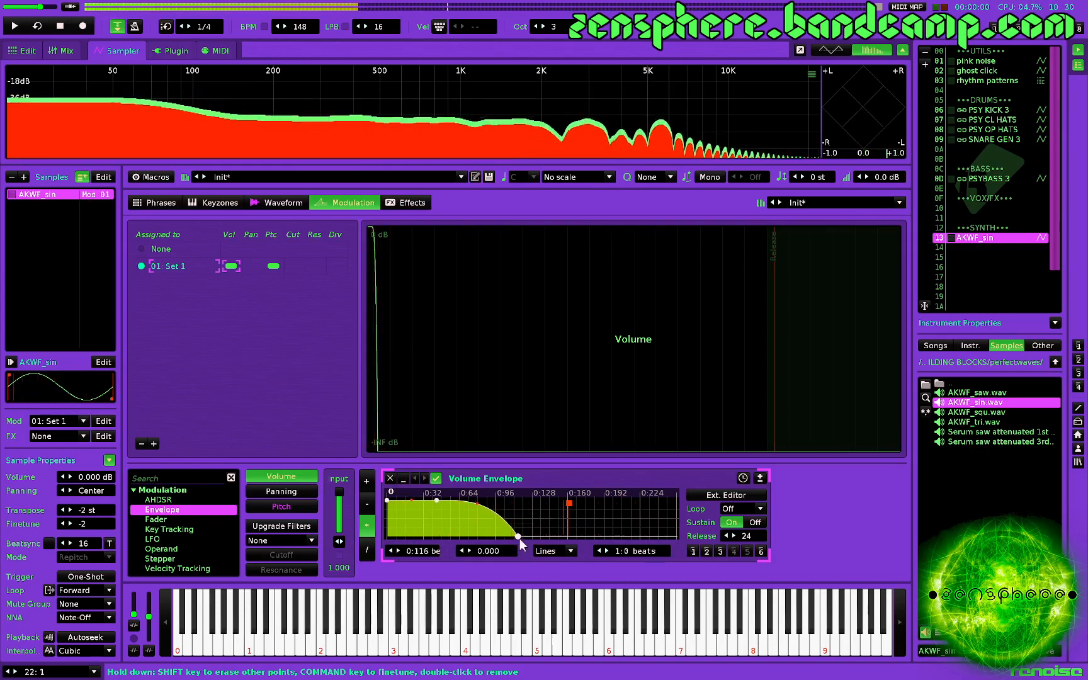
Enter an AKWF_sin note on line 00 of synth track 1 in the pattern and render the whole track to a sample
key(F2)
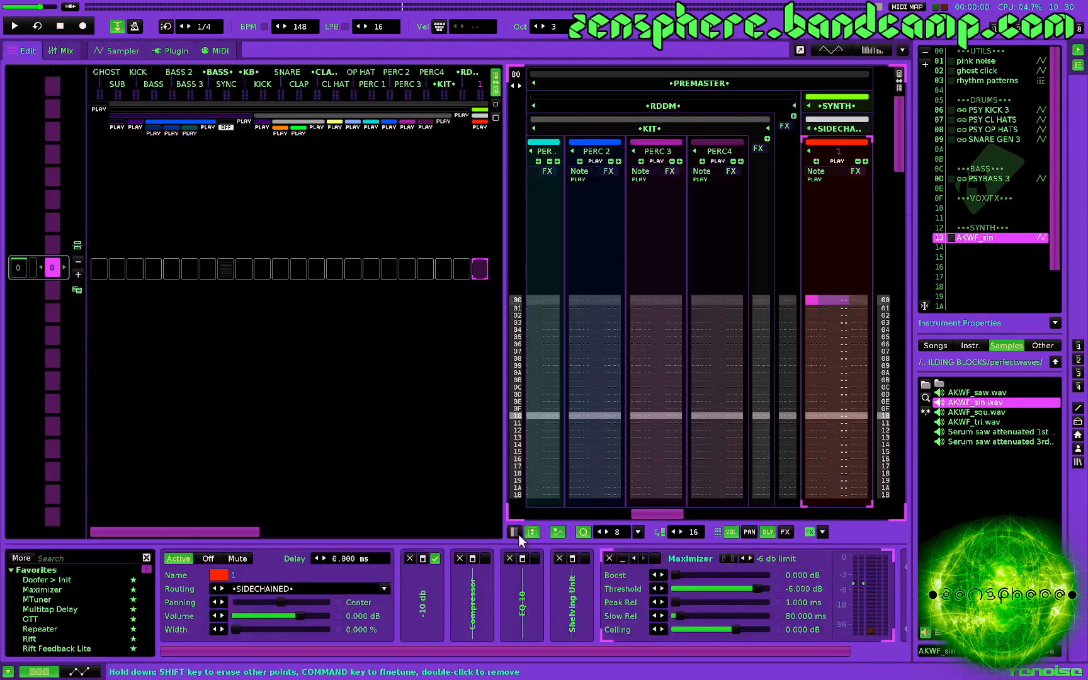
click(812, 300)
key(Escape)
key(v)
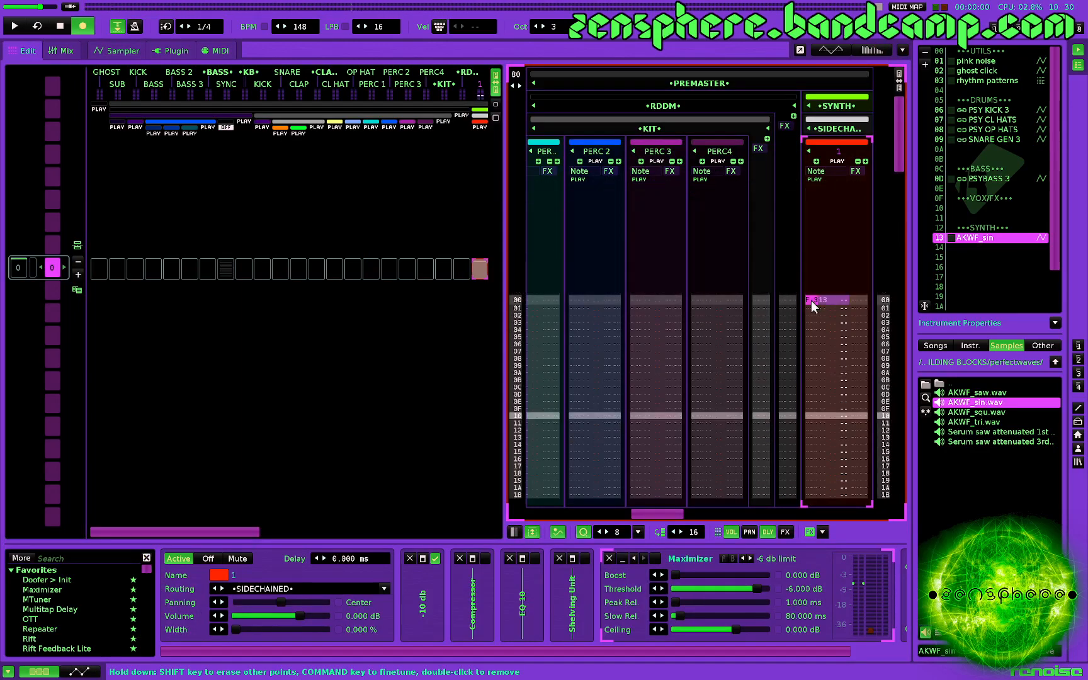
key(ctrl+a)
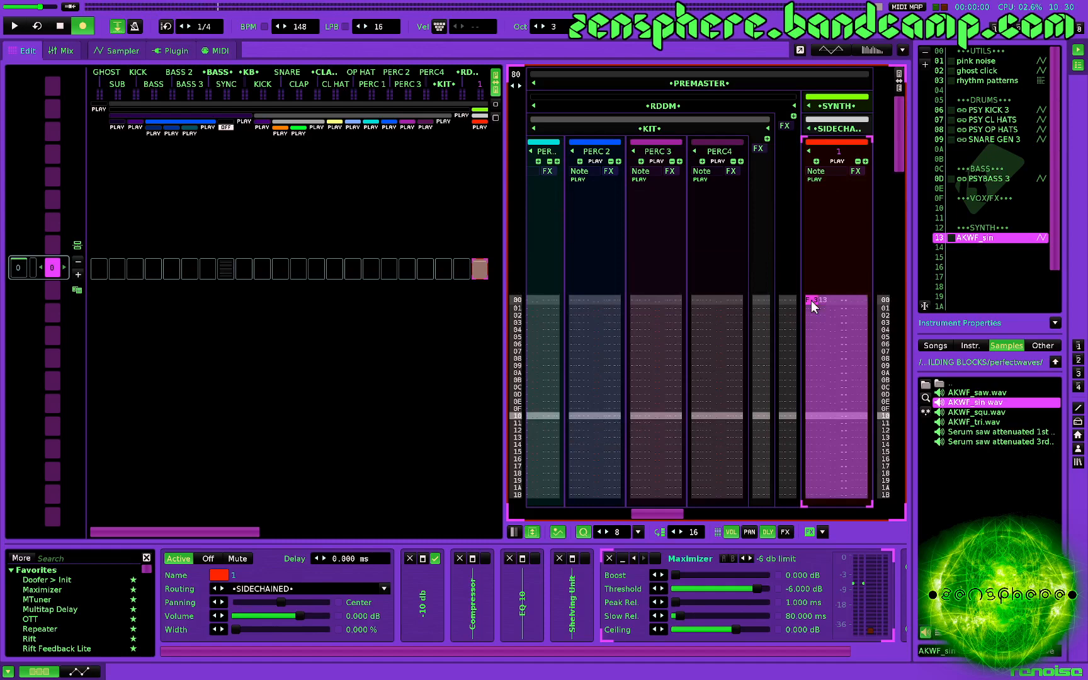
key(ctrl+alt+r)
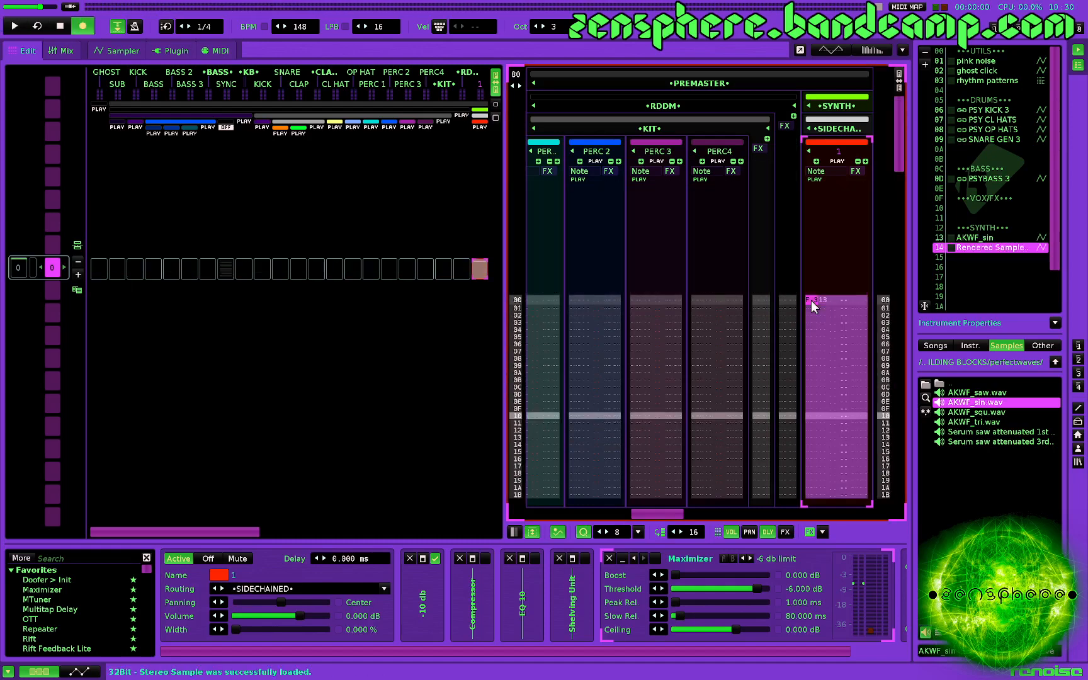
Open the rendered sample's waveform and convert it to Mono (keep R), retaining 48000 Hz and 32 bit
double_click(977, 251)
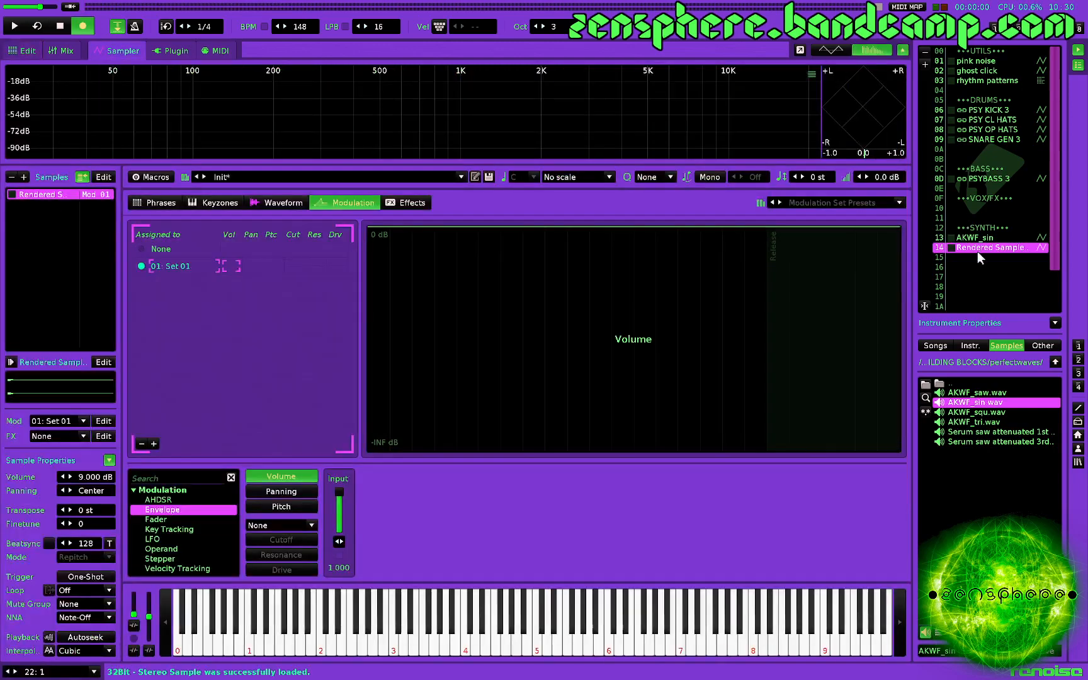
click(267, 205)
drag(201, 394, 75, 398)
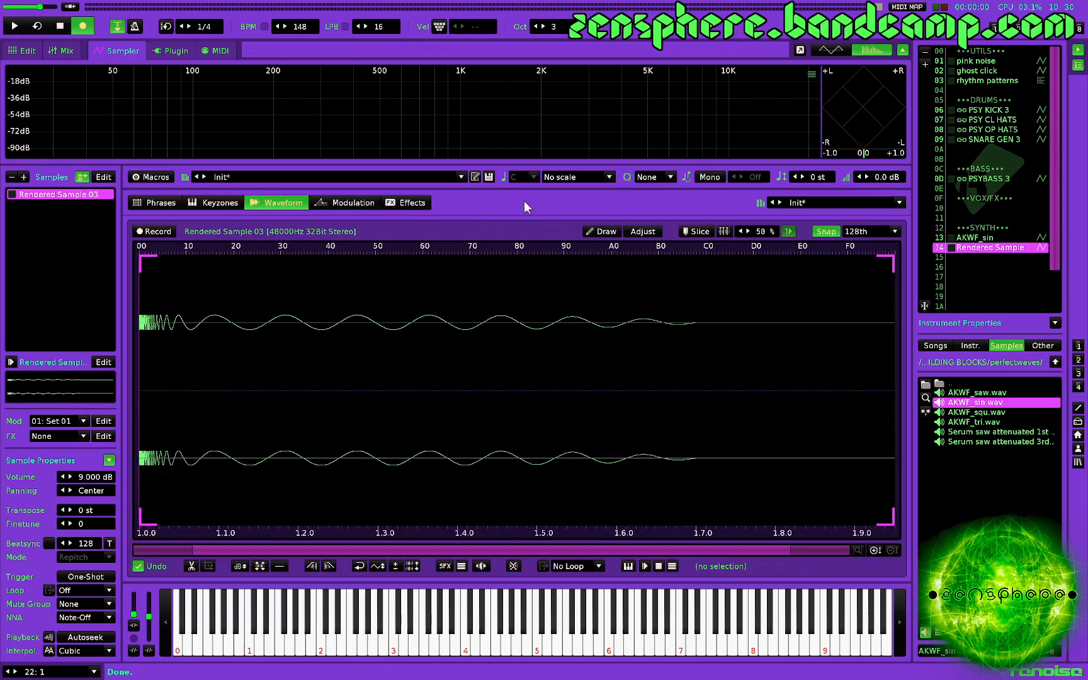
click(647, 231)
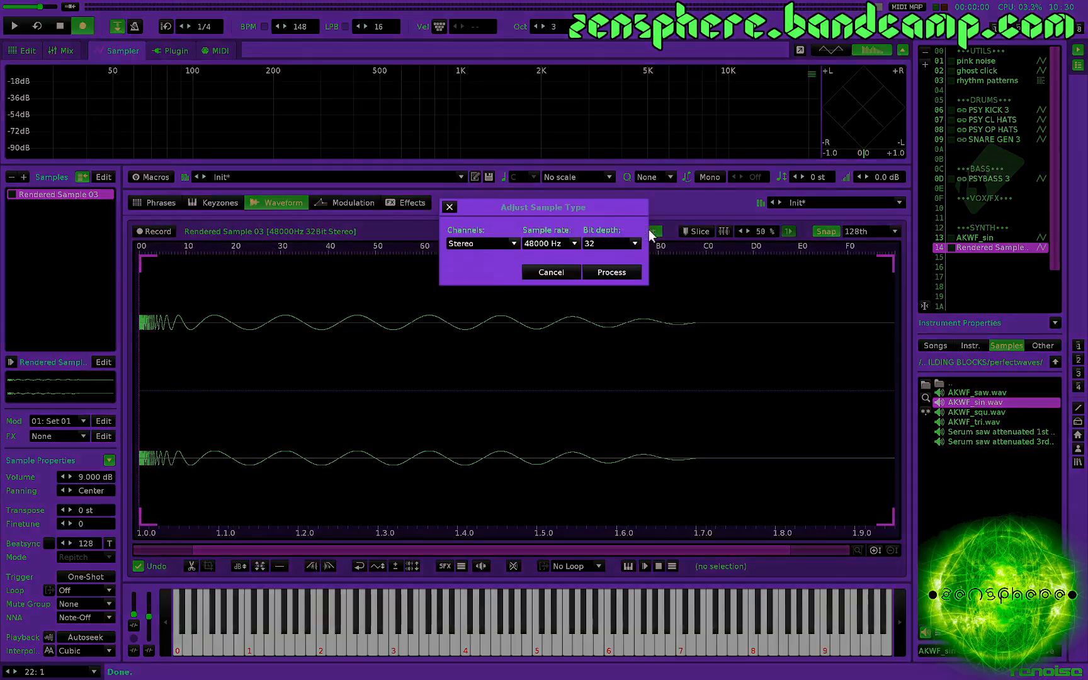
click(483, 242)
click(461, 221)
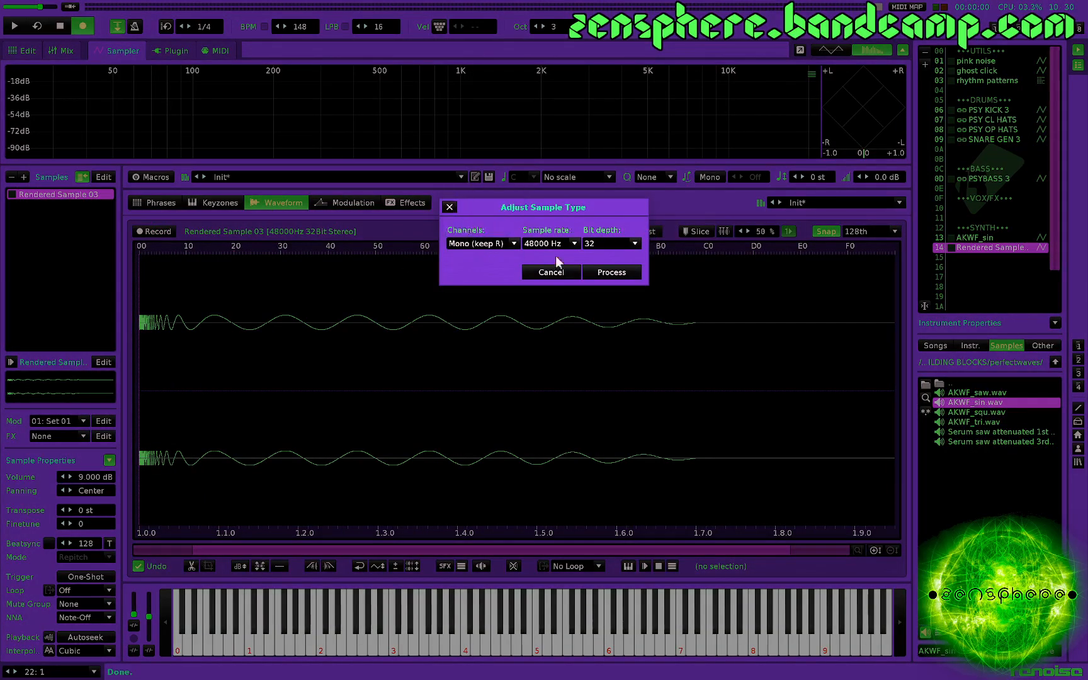
click(611, 272)
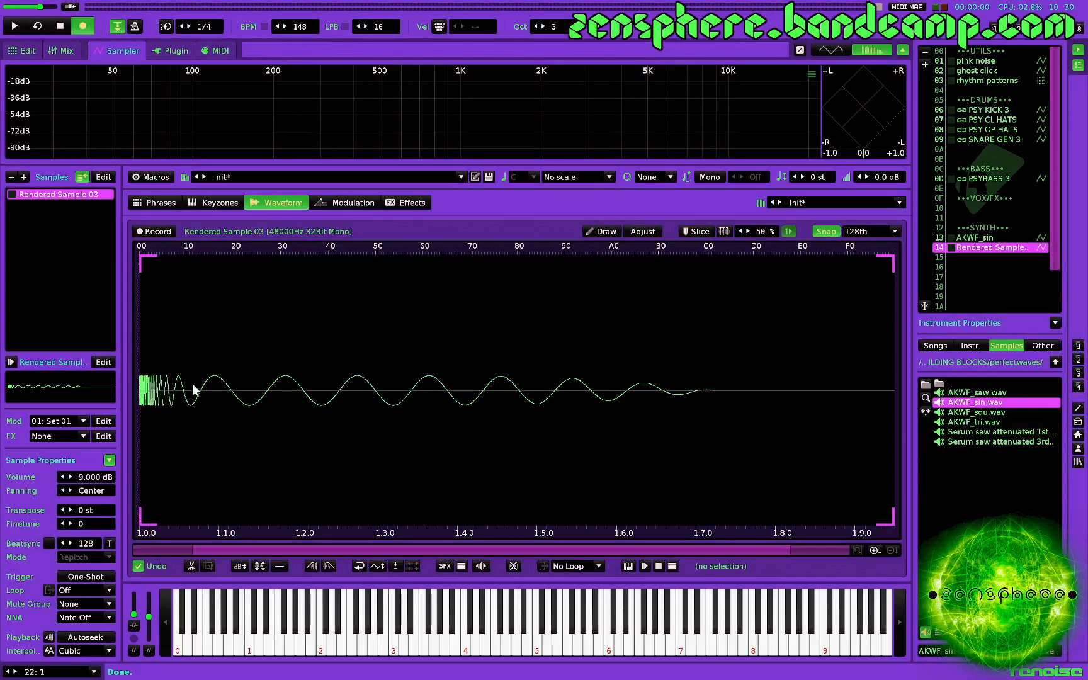
Maximize the rendered mono sample's level and audition it at octave 4
key(ctrl+m)
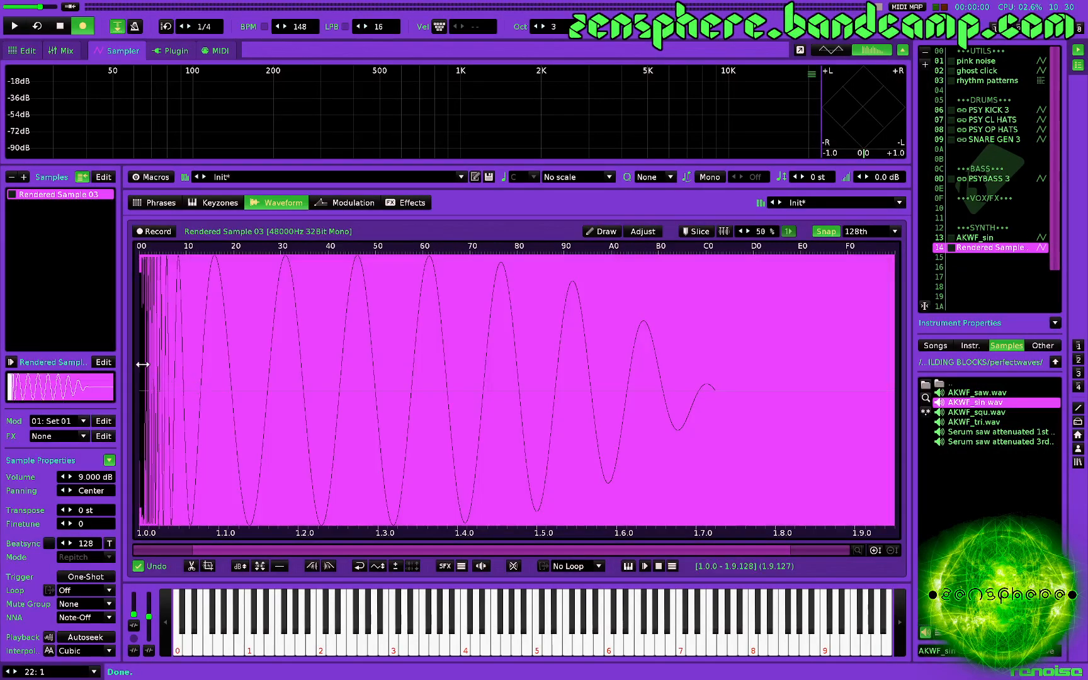
key(z)
key(z)
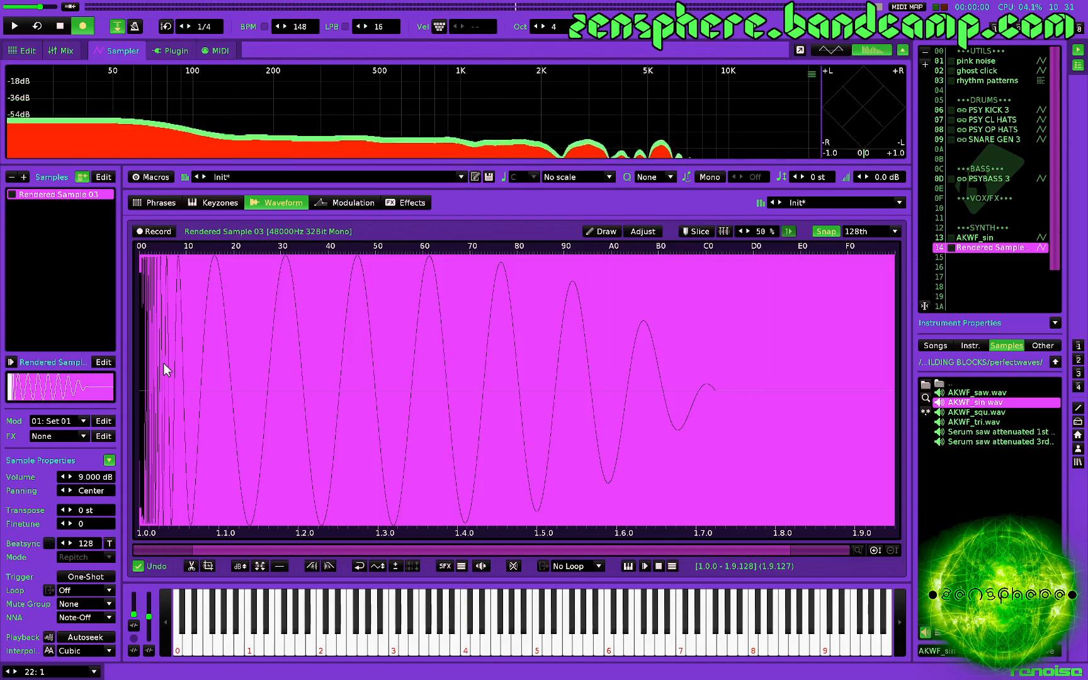
key(z)
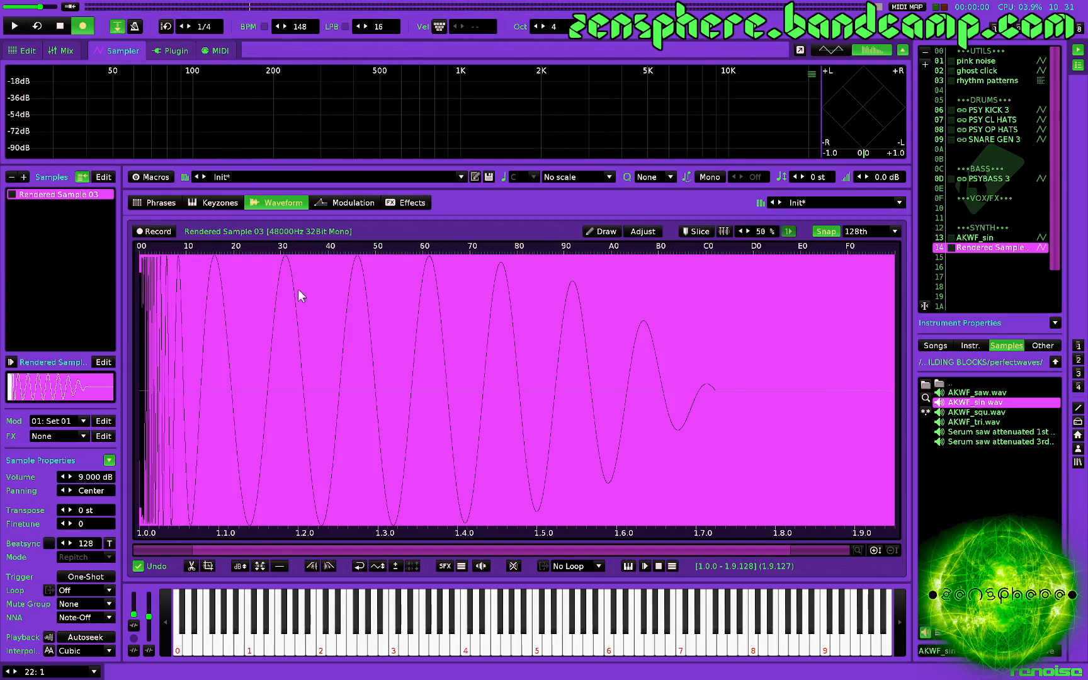
Clear the full waveform selection and set the waveform snapping to 0 Crossing
scroll(169, 428, up, 5)
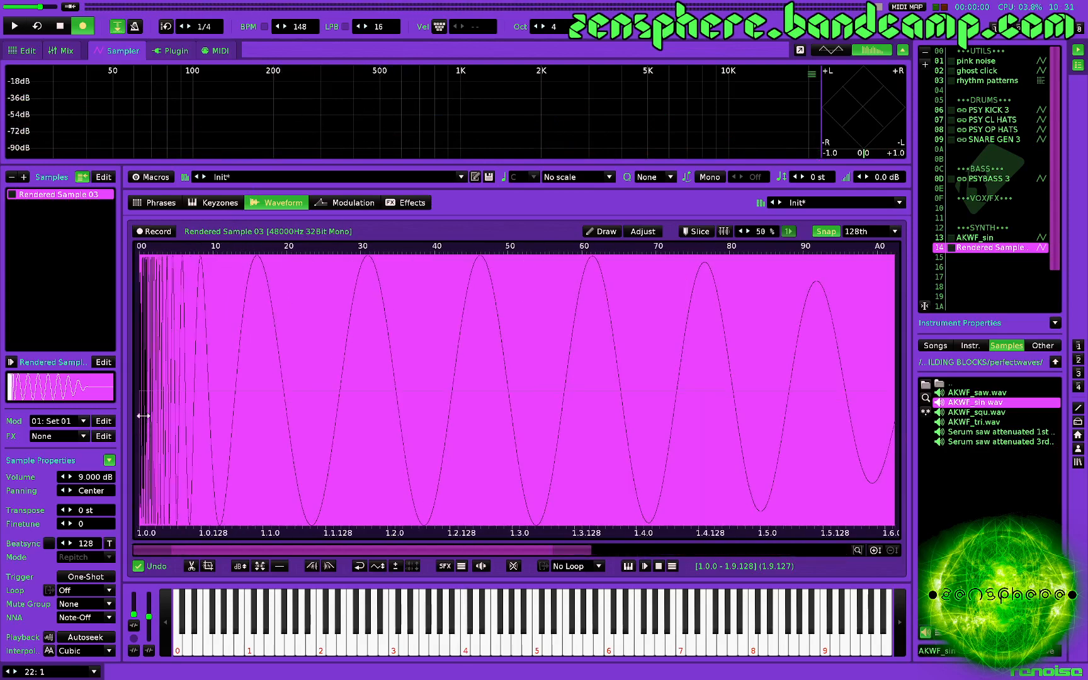
scroll(156, 394, up, 4)
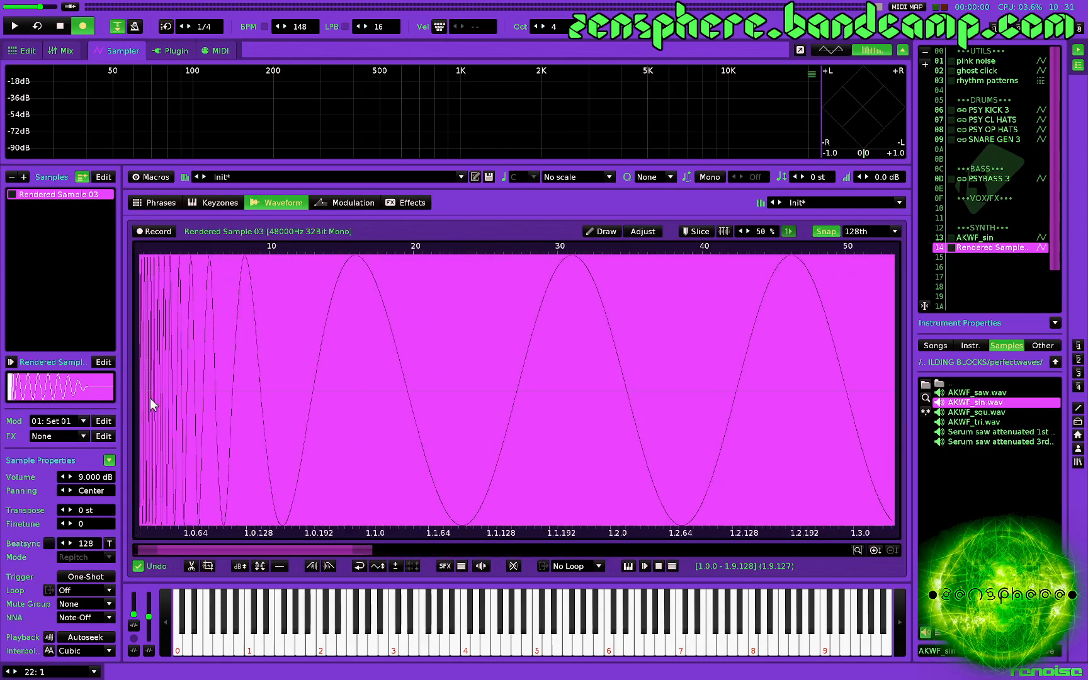
click(215, 396)
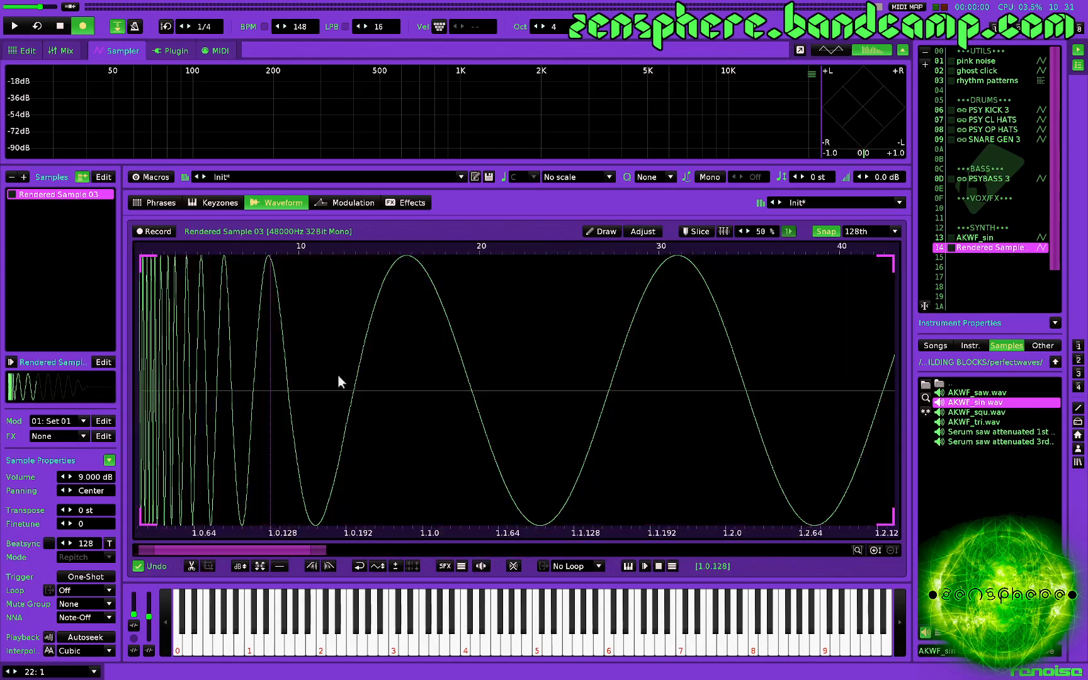
click(875, 229)
click(861, 340)
scroll(173, 415, left, 2)
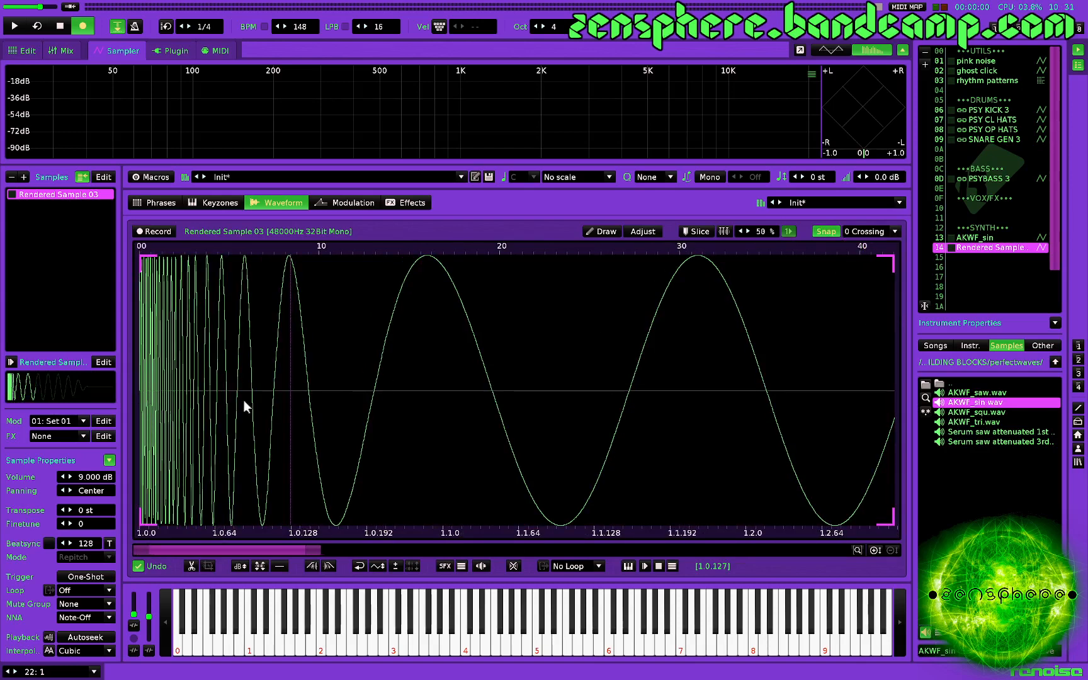
Select the single cycle from 1.0.95 to 1.0.143 near the kick's start, set it as a forward loop, and audition it
scroll(406, 421, right, 10)
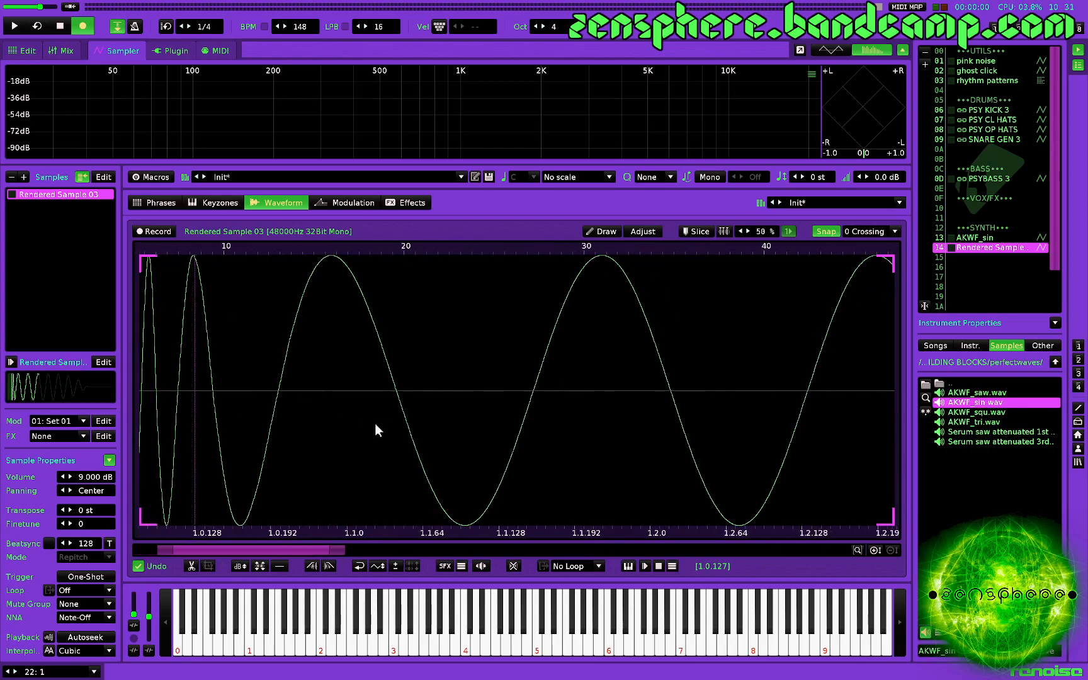
scroll(337, 425, down, 5)
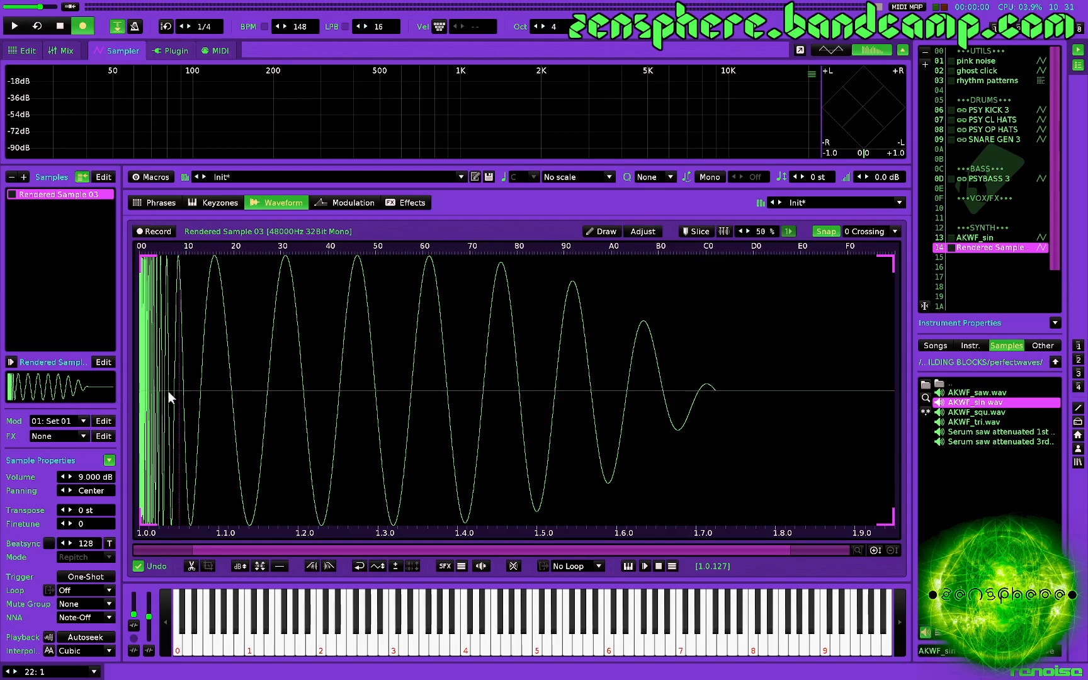
drag(169, 391, 180, 394)
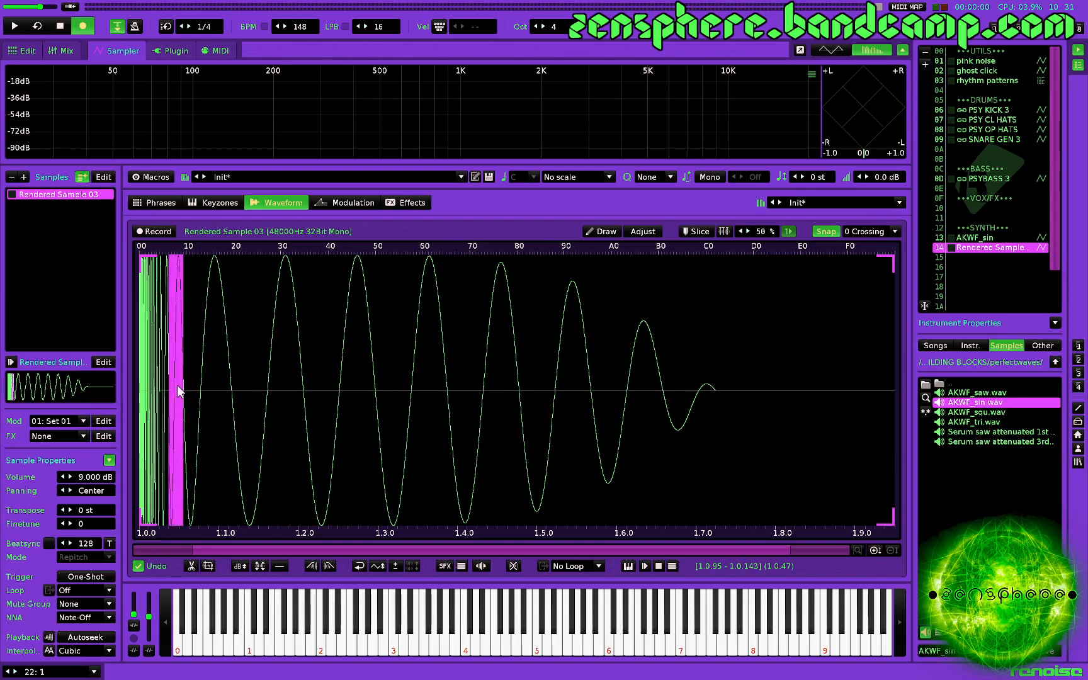
key(ctrl+l)
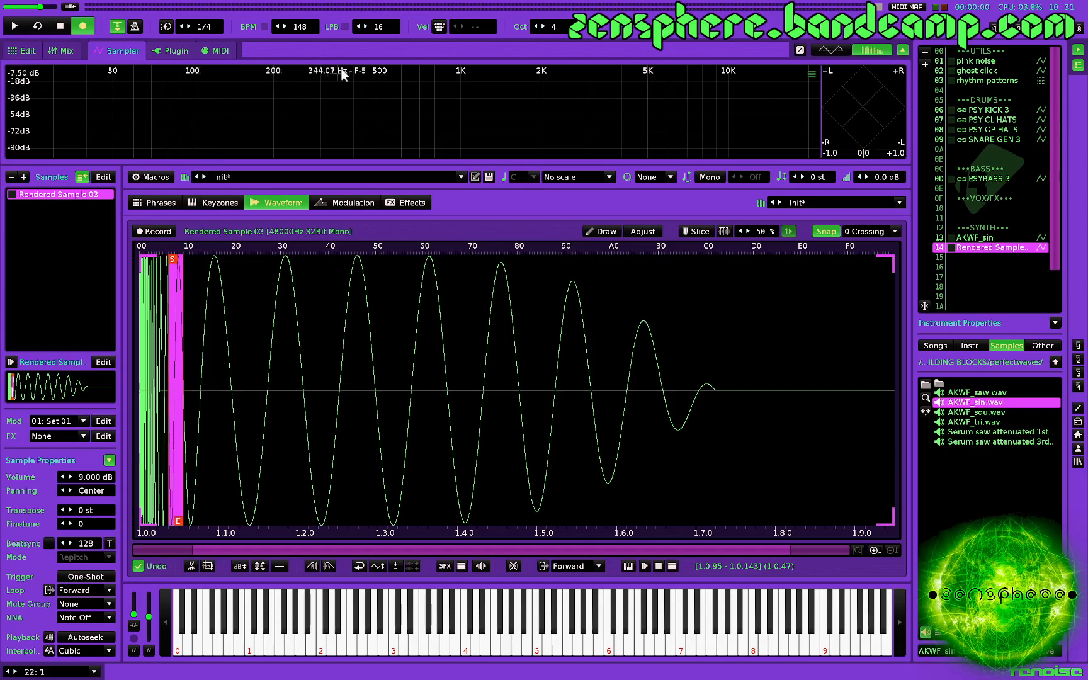
key(z)
scroll(167, 406, up, 3)
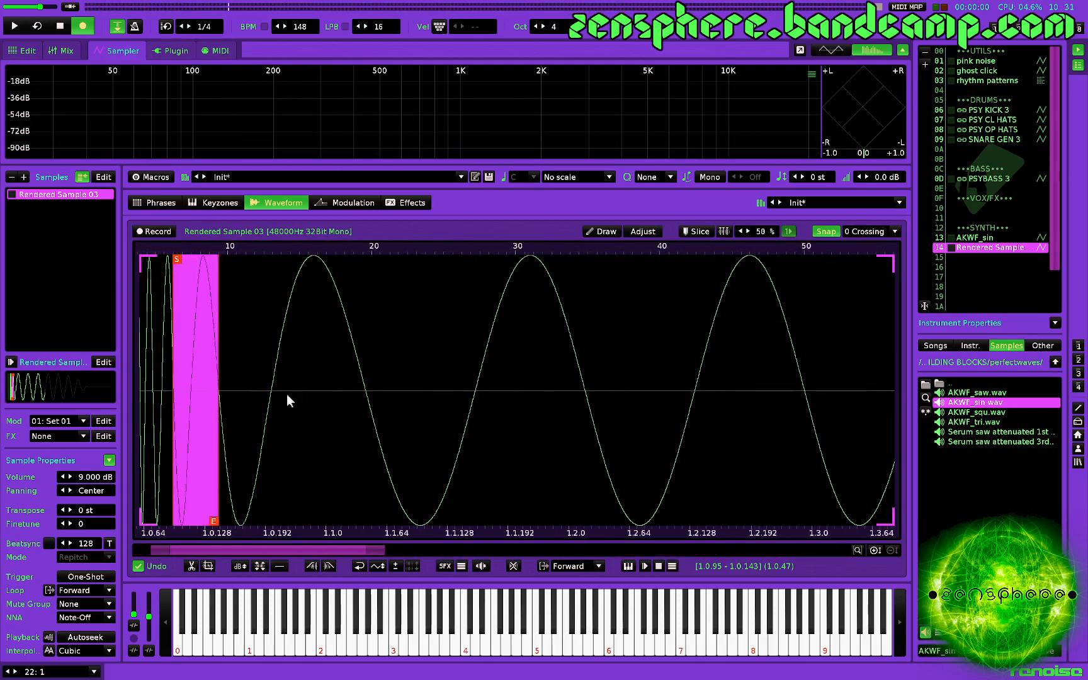
Audition the sample again, reselect the looped cycle from 1.0.95 to 1.0.143, and delete it
click(205, 390)
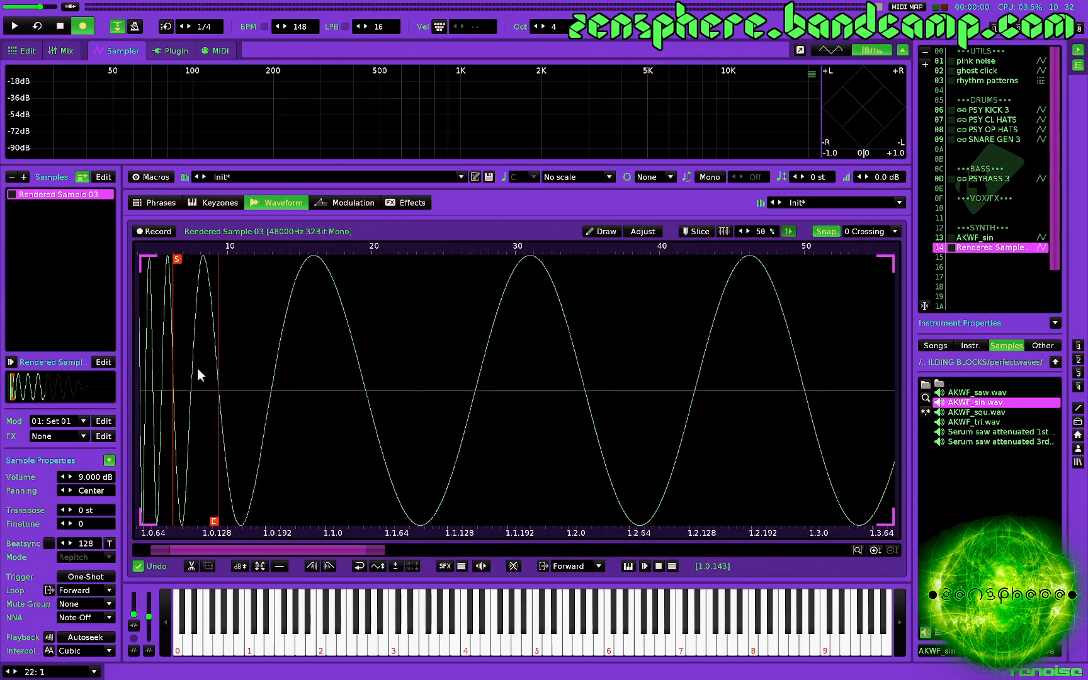
key(z)
double_click(197, 387)
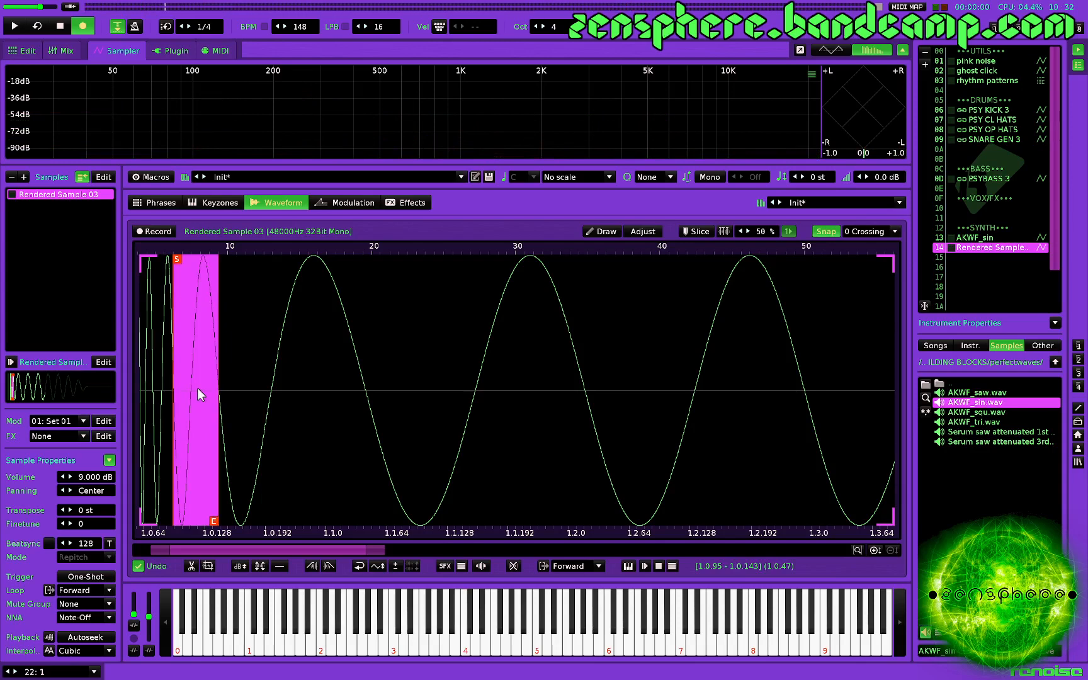
key(Delete)
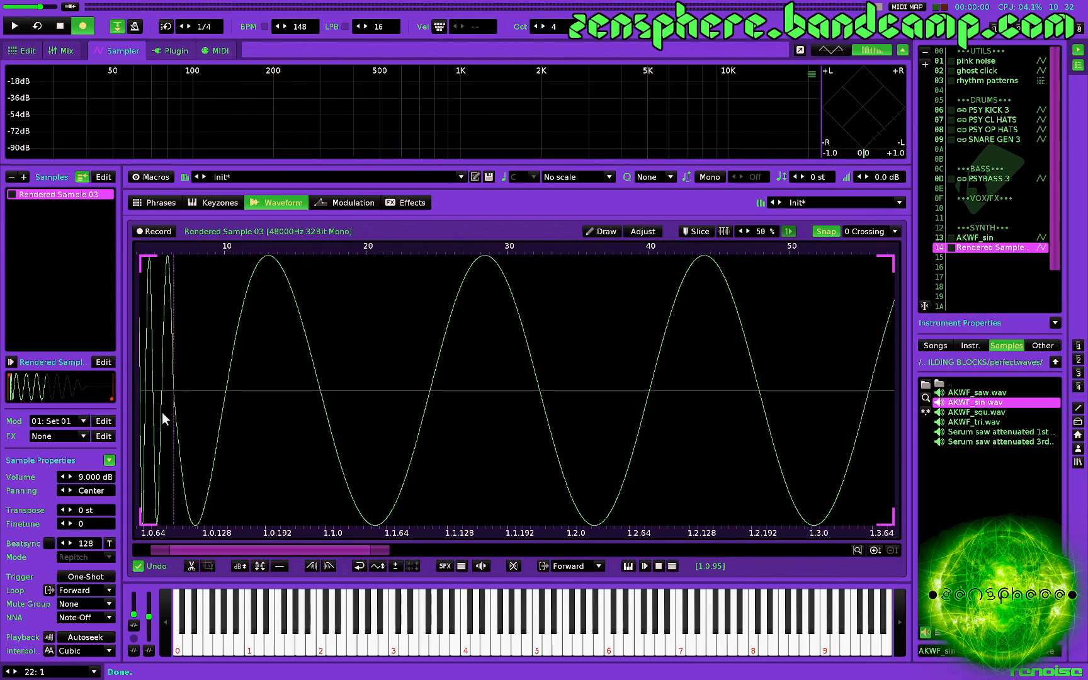
Select the section around the cut from 1.0.82 to 1.0.150 to inspect the join, and audition the shortened kick
scroll(161, 411, up, 4)
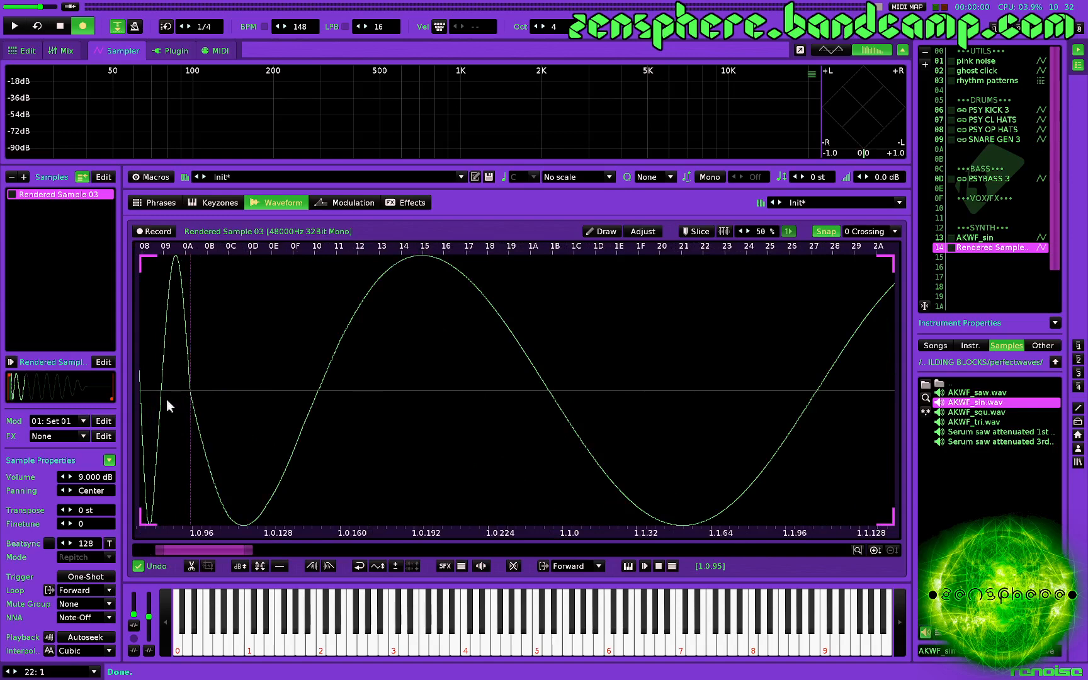
drag(167, 399, 272, 411)
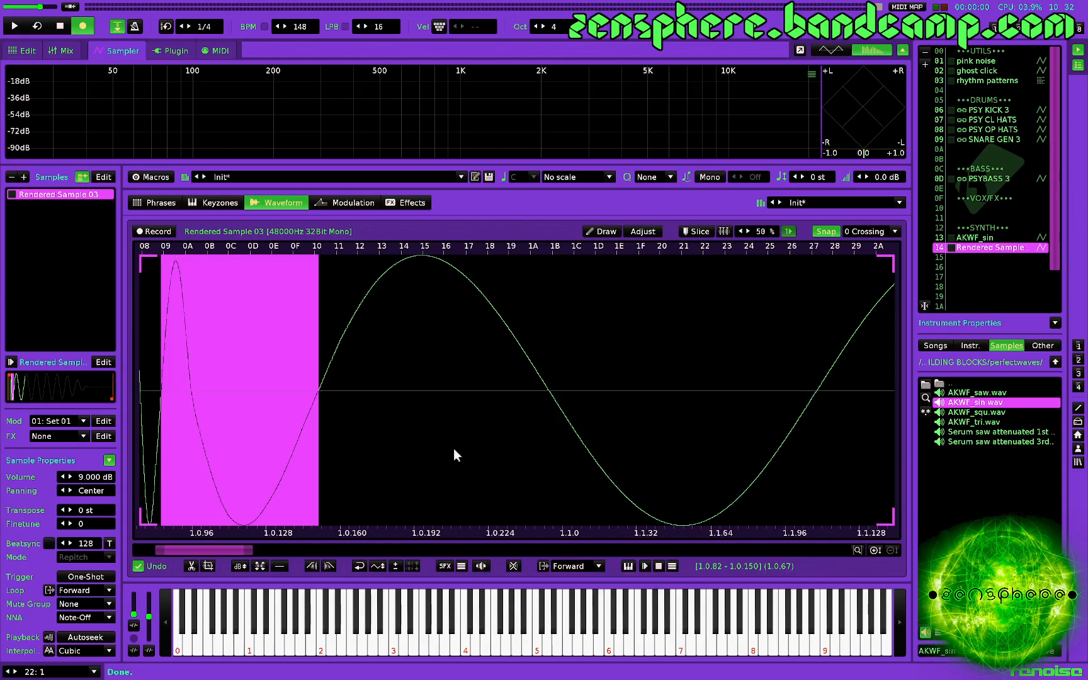
scroll(203, 470, down, 5)
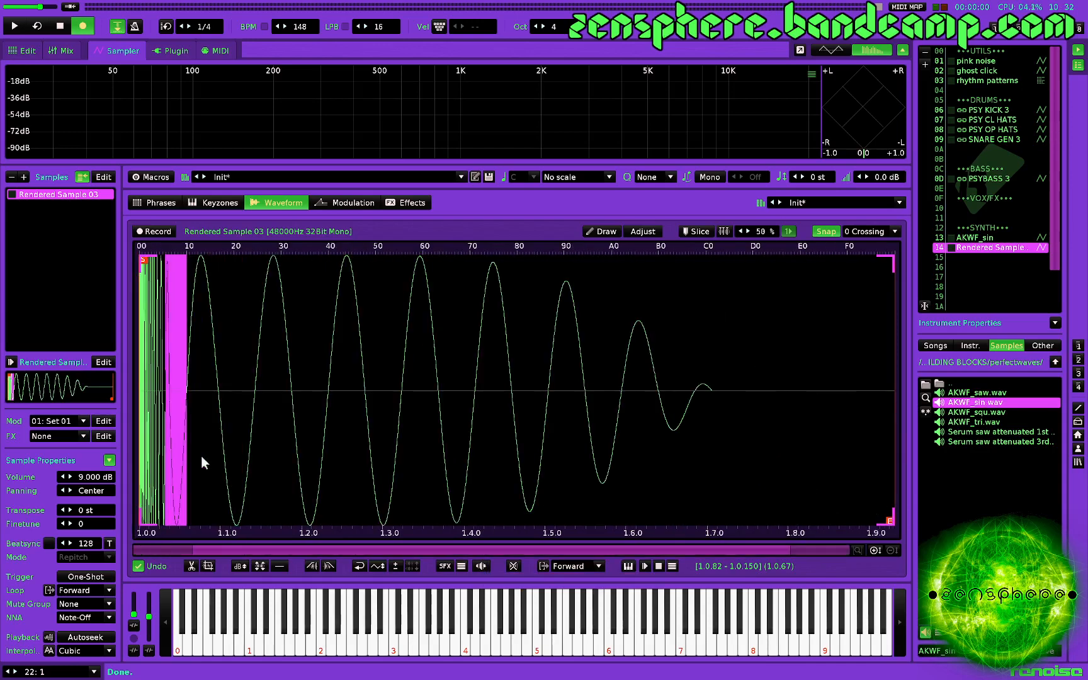
key(z)
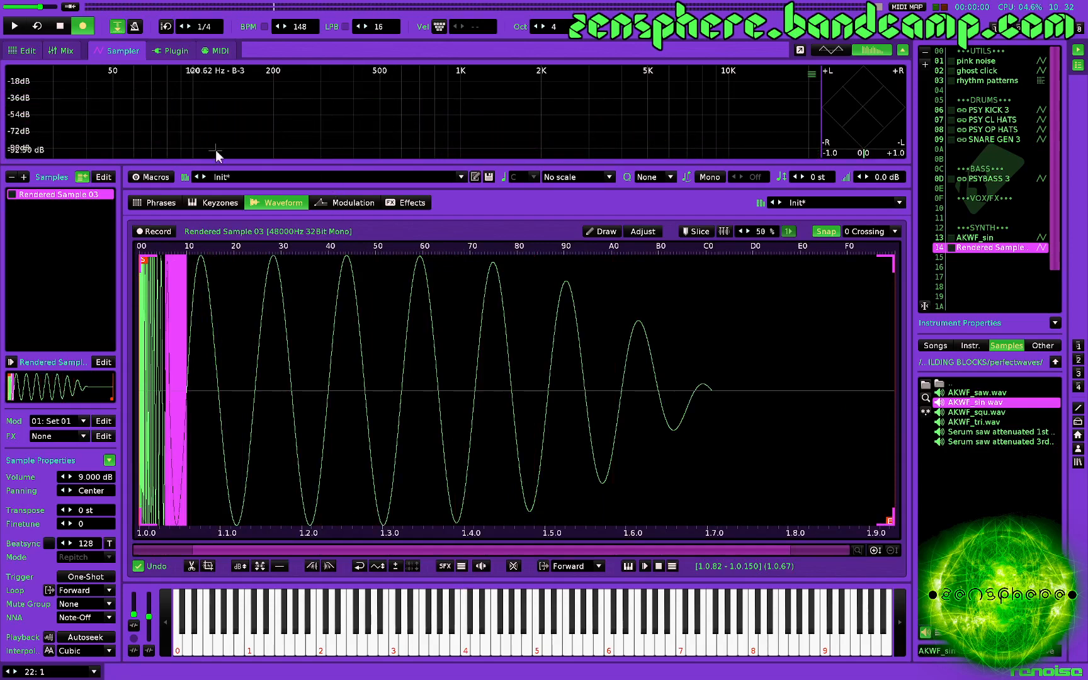
key(z)
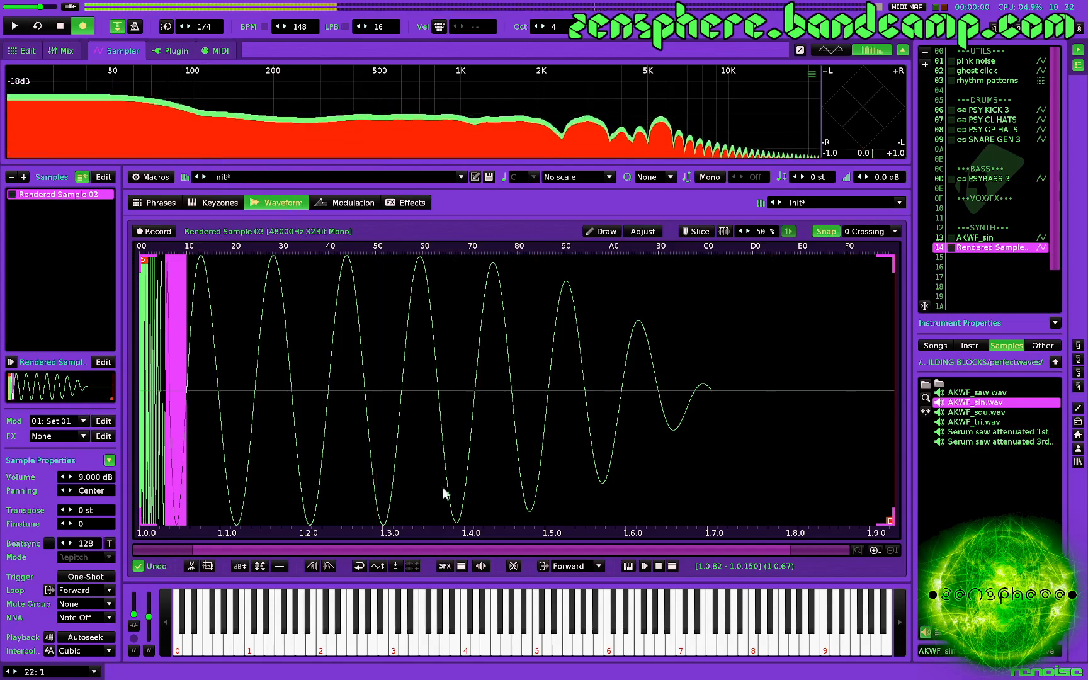
Check the kick's timing with the waveform ruler in Minutes and return the ruler to Beats
right_click(318, 533)
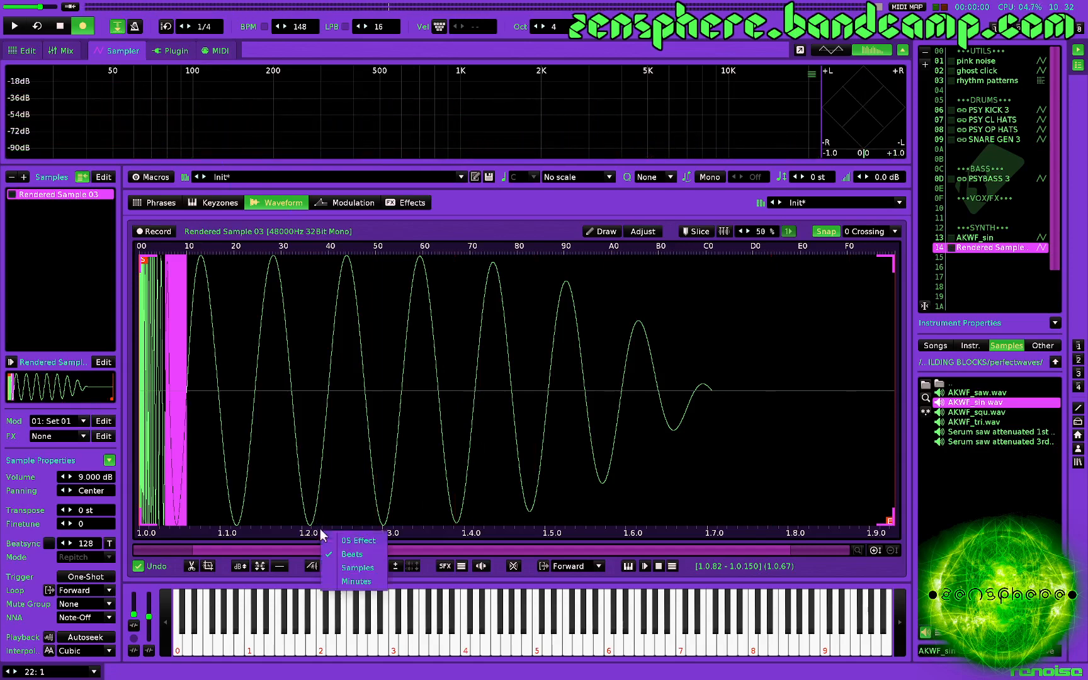
click(356, 581)
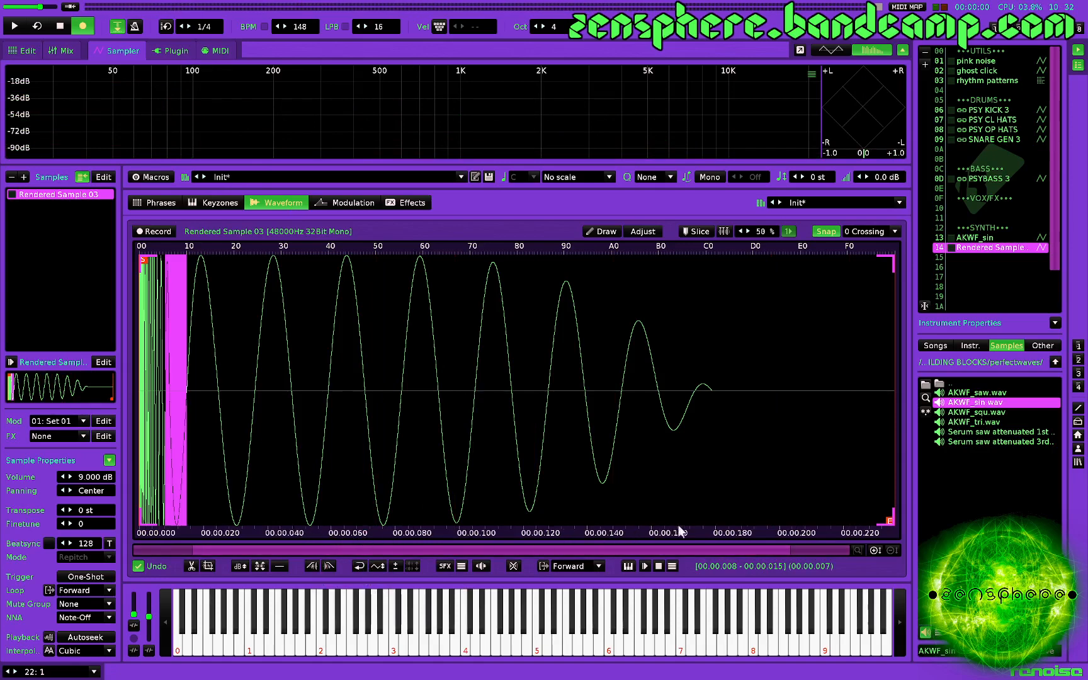
right_click(614, 532)
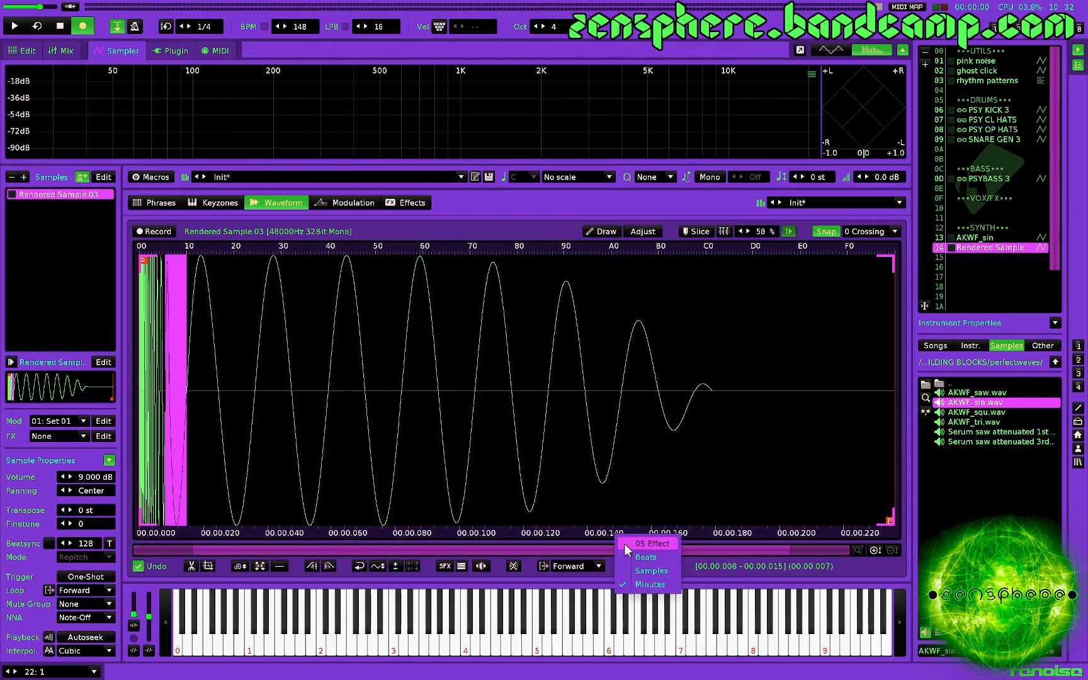
click(633, 558)
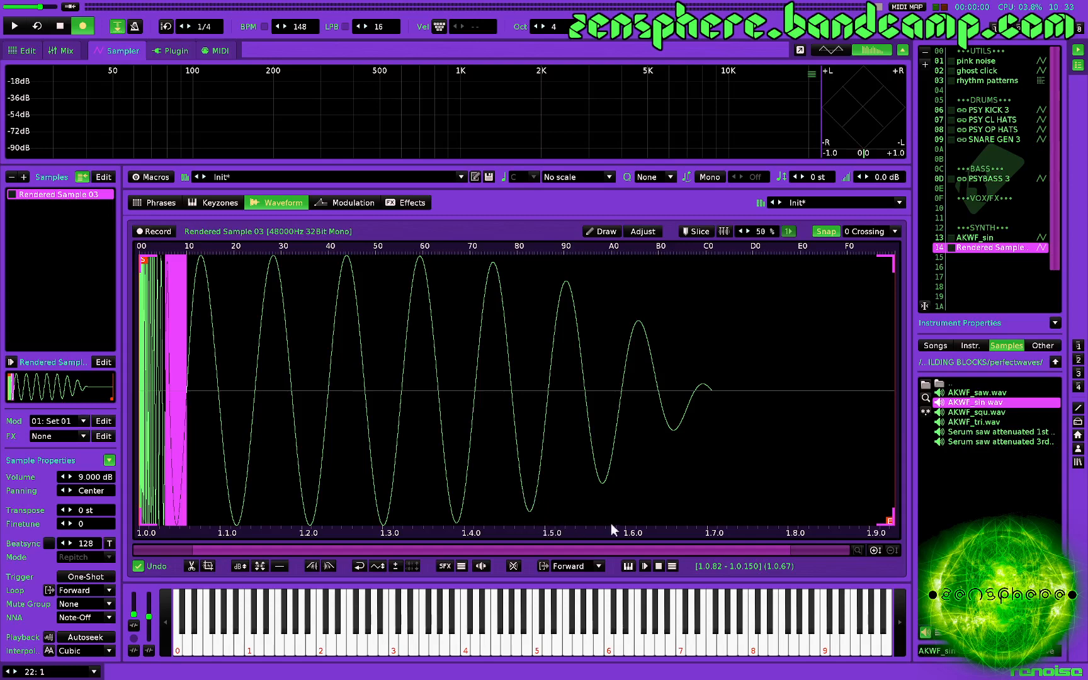
Delete the full cycle from 1.3.60 to 1.4.36 in the kick's body and audition the result
drag(402, 395, 475, 396)
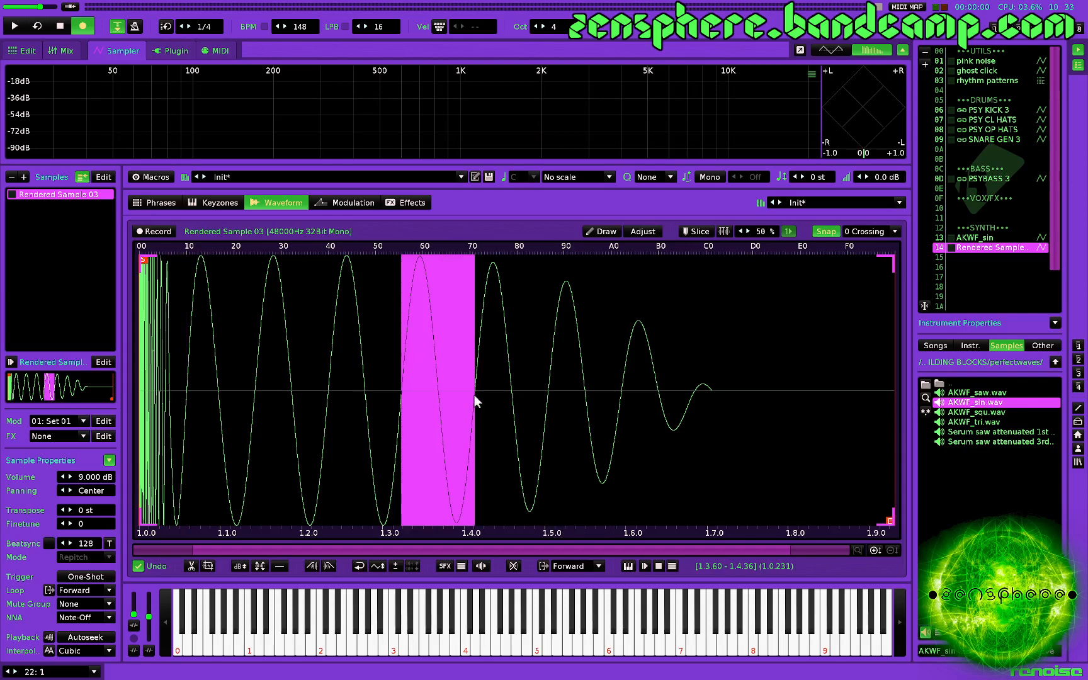
key(Delete)
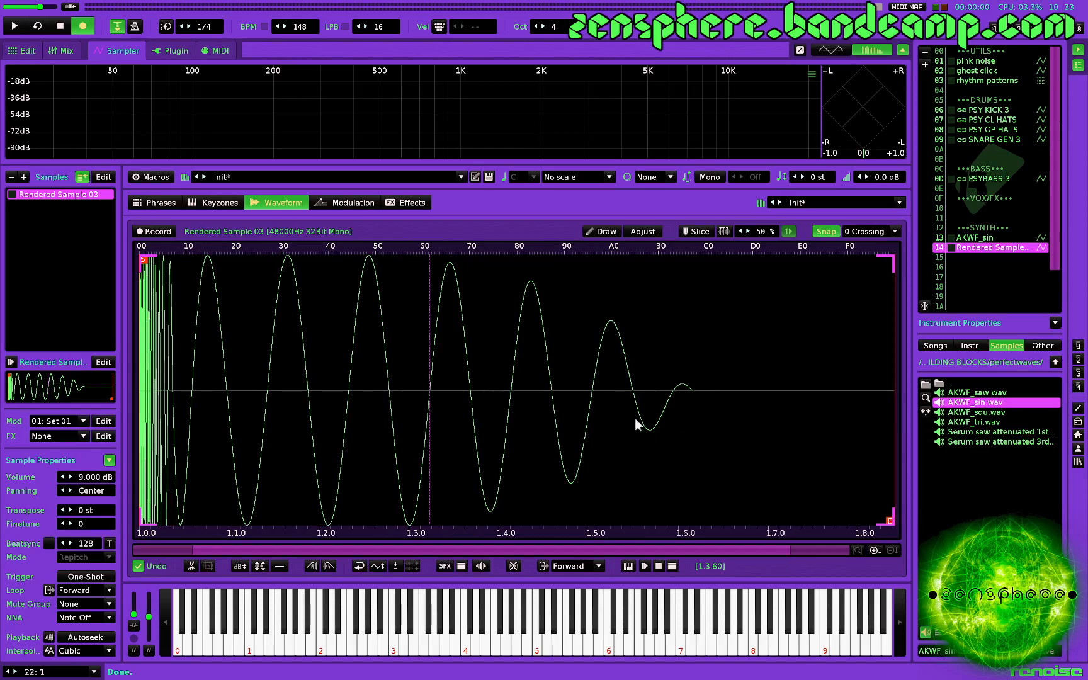
key(z)
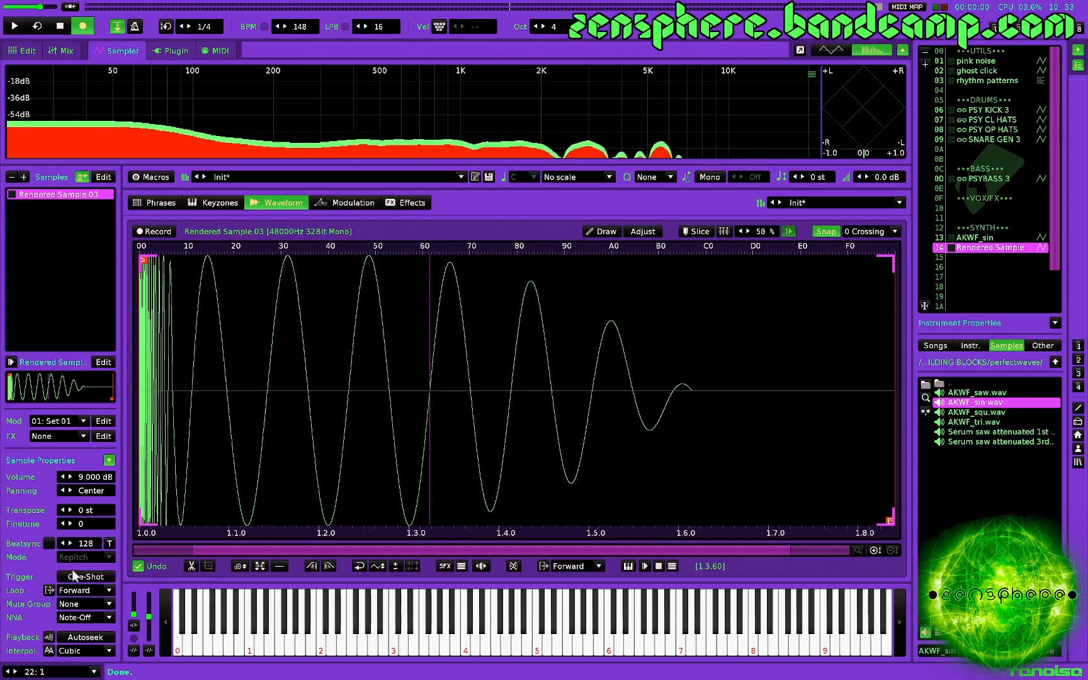
Set the sample's loop mode to No Loop and audition the kick
click(566, 567)
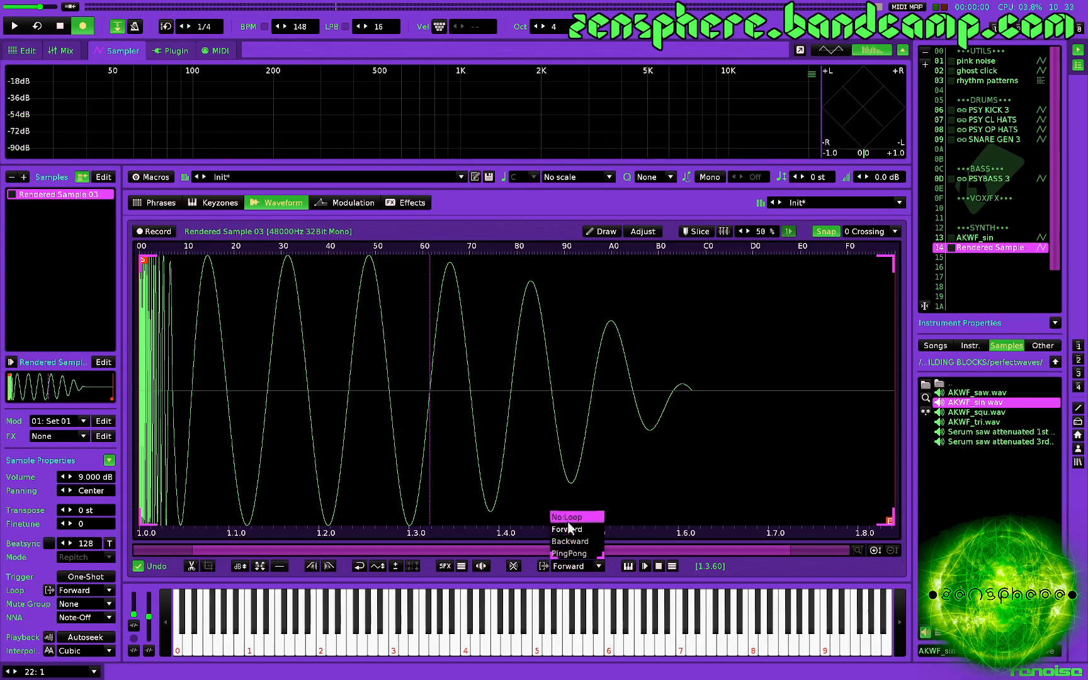
click(570, 518)
key(z)
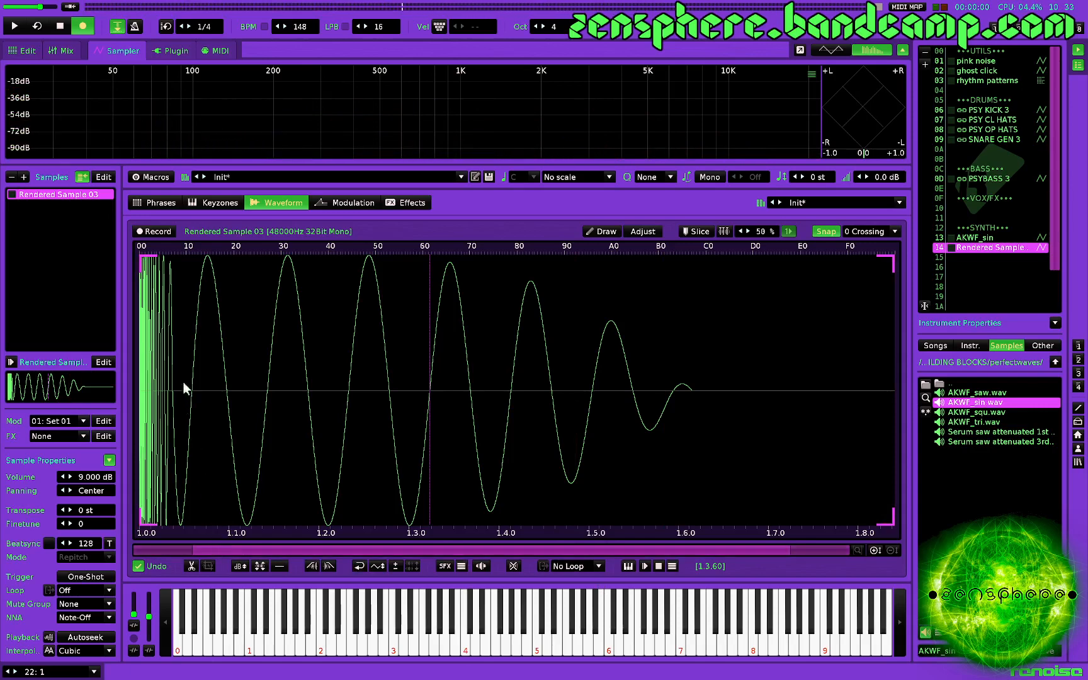
key(z)
Select the kick's opening section from 1.0.0 to 1.0.95 and lower its volume with repeated -0.200 dB adjustments
drag(175, 391, 116, 391)
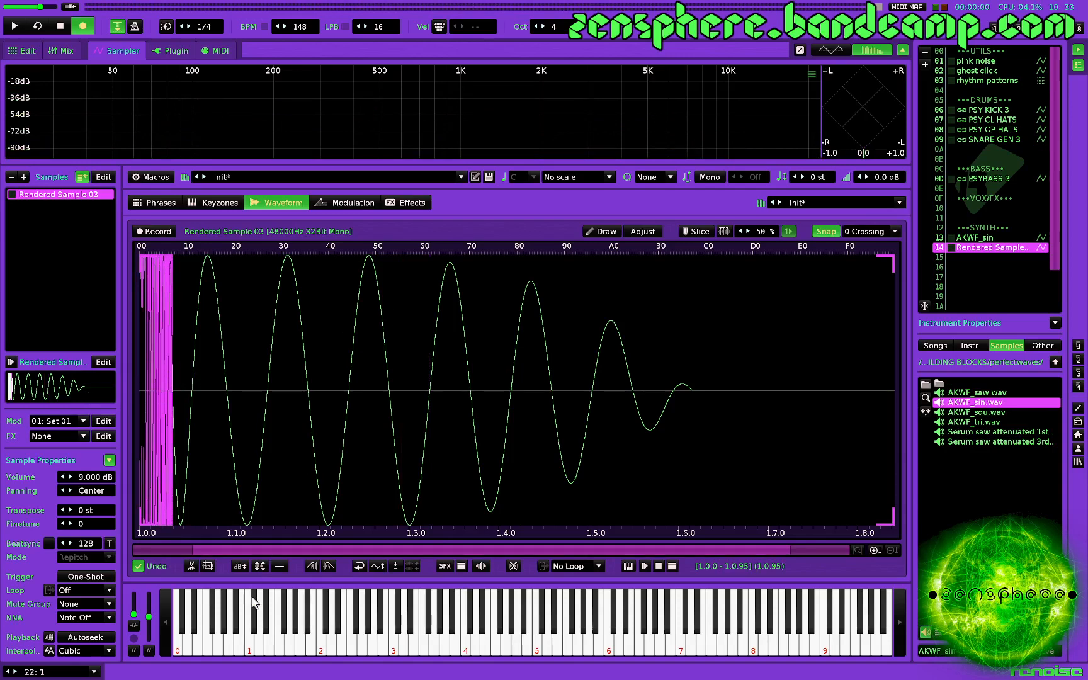
click(240, 566)
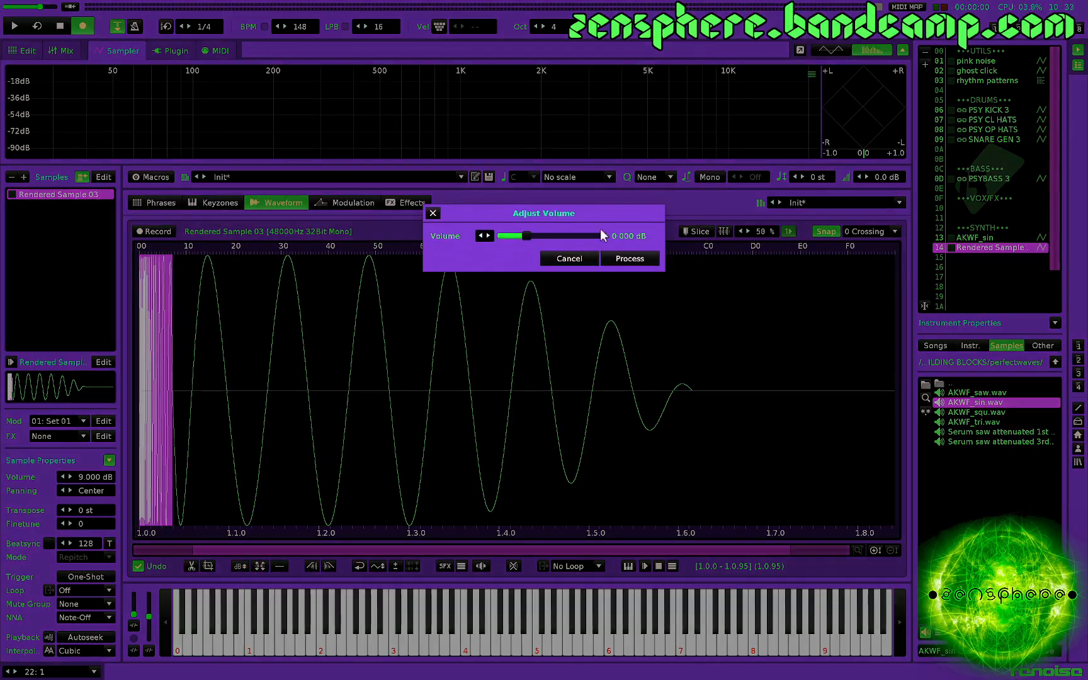
click(481, 235)
click(482, 236)
click(626, 258)
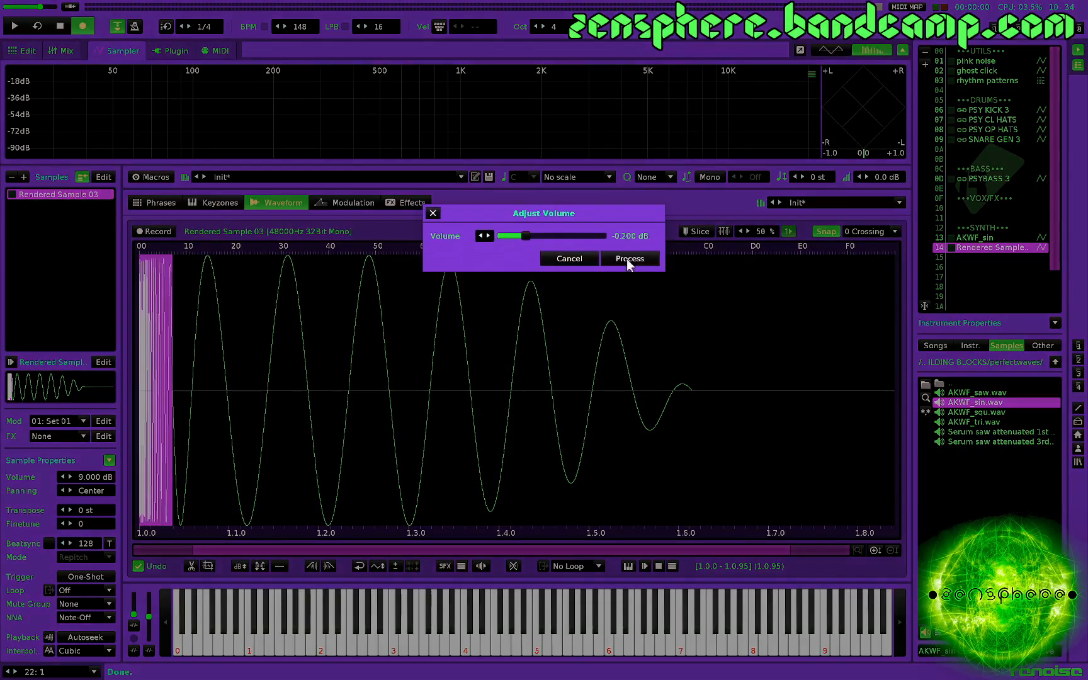
click(627, 259)
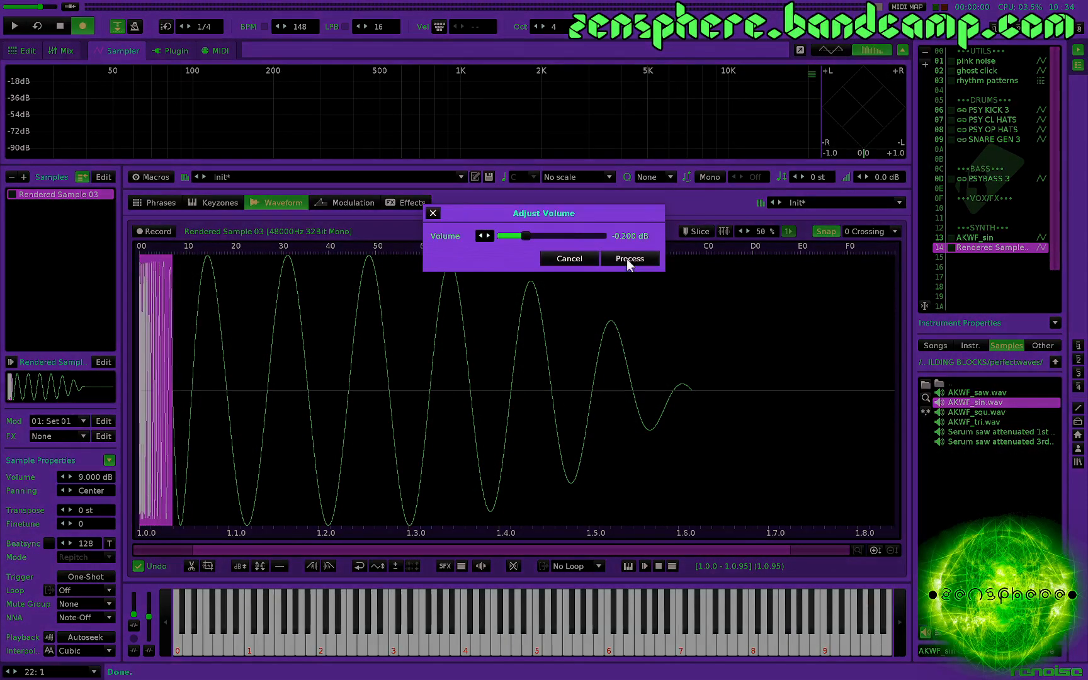
click(627, 258)
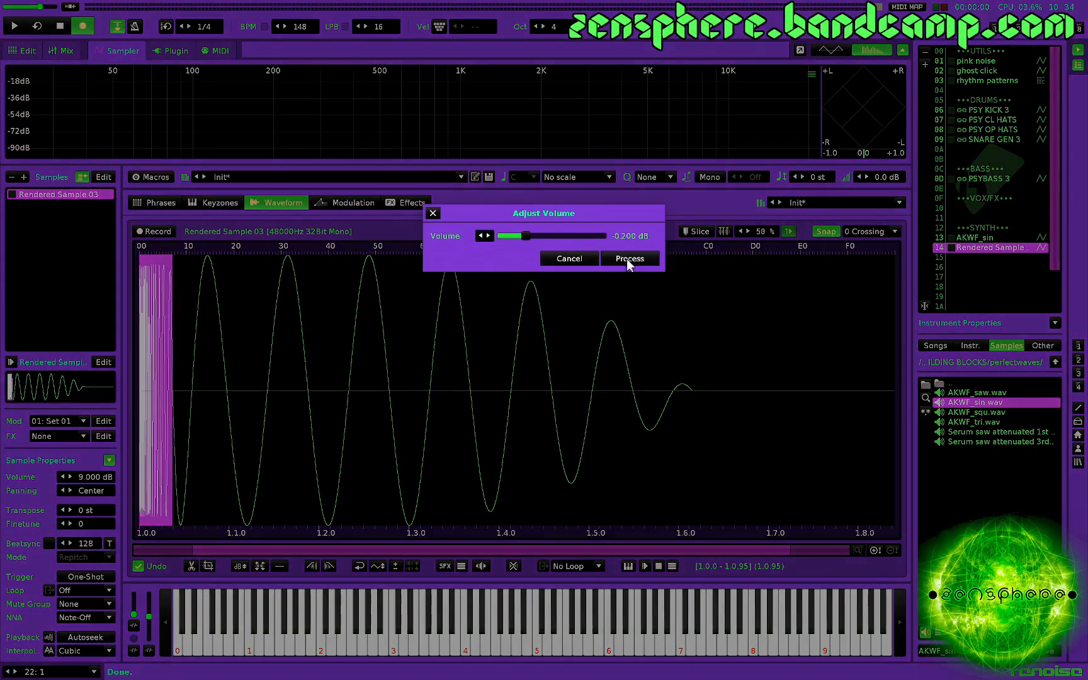
click(627, 258)
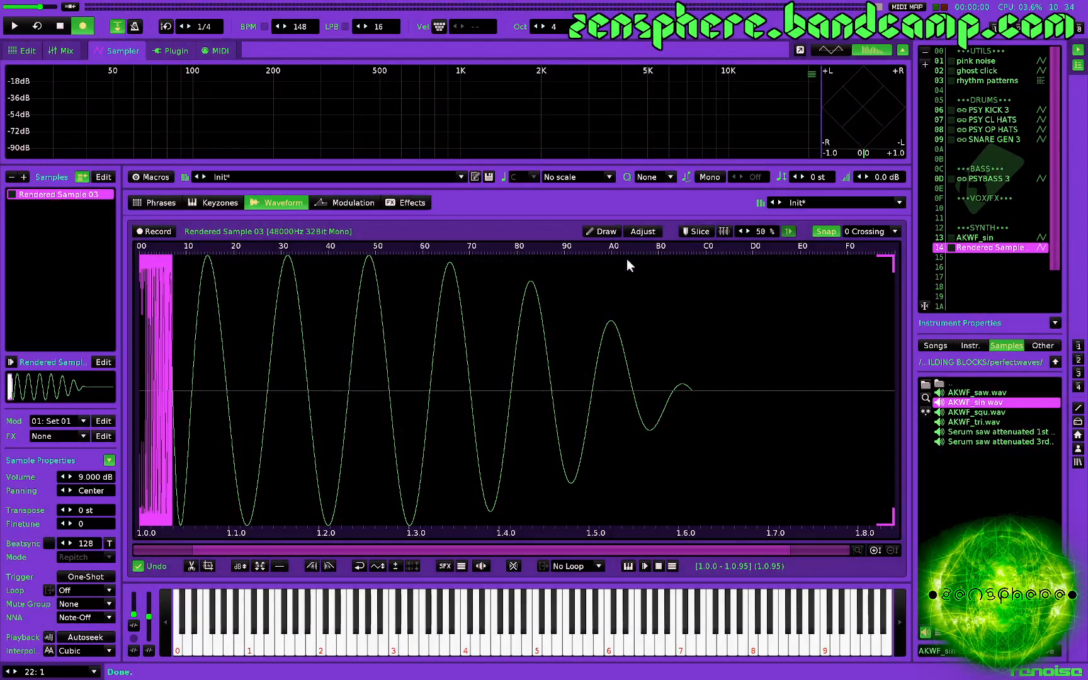
Audition the kick with the quieter opening several times and place the cursor at 1.6.40 where the waveform ends
key(z)
key(z)
key(z)
key(z)
key(z)
key(z)
click(688, 393)
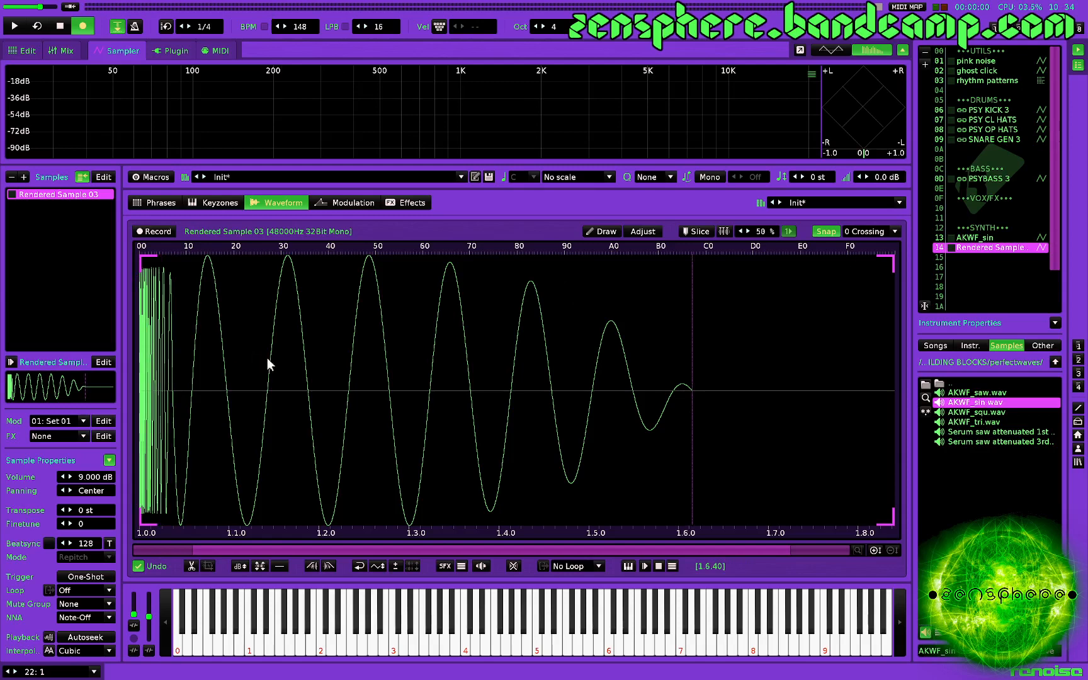
Create a sample FX chain for the rendered kick
click(410, 201)
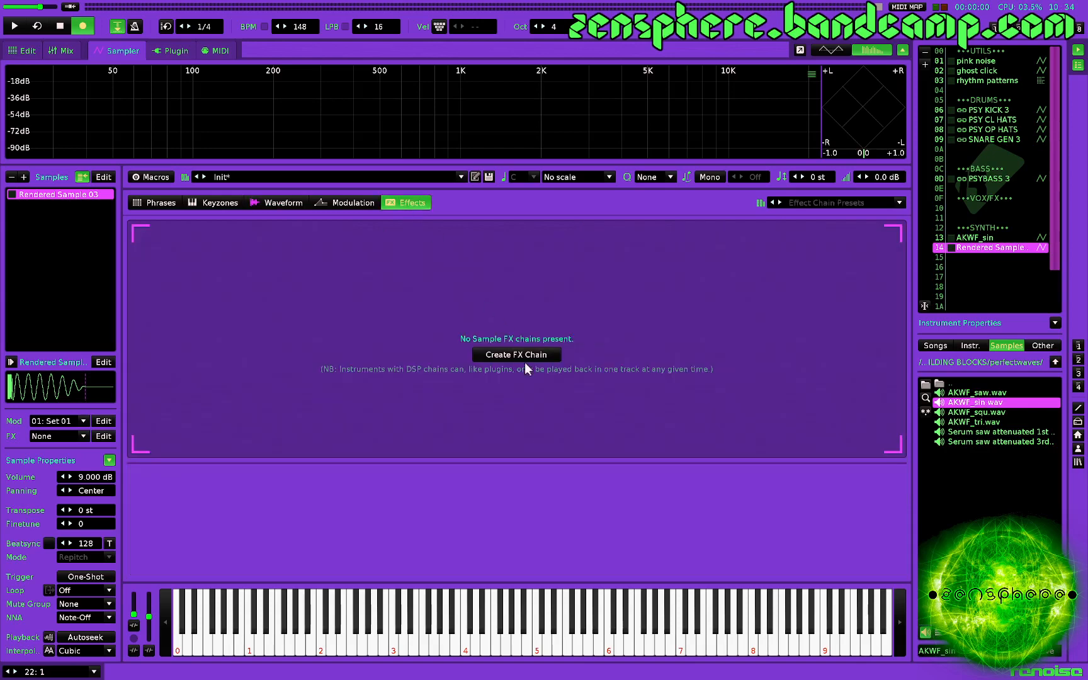
click(516, 353)
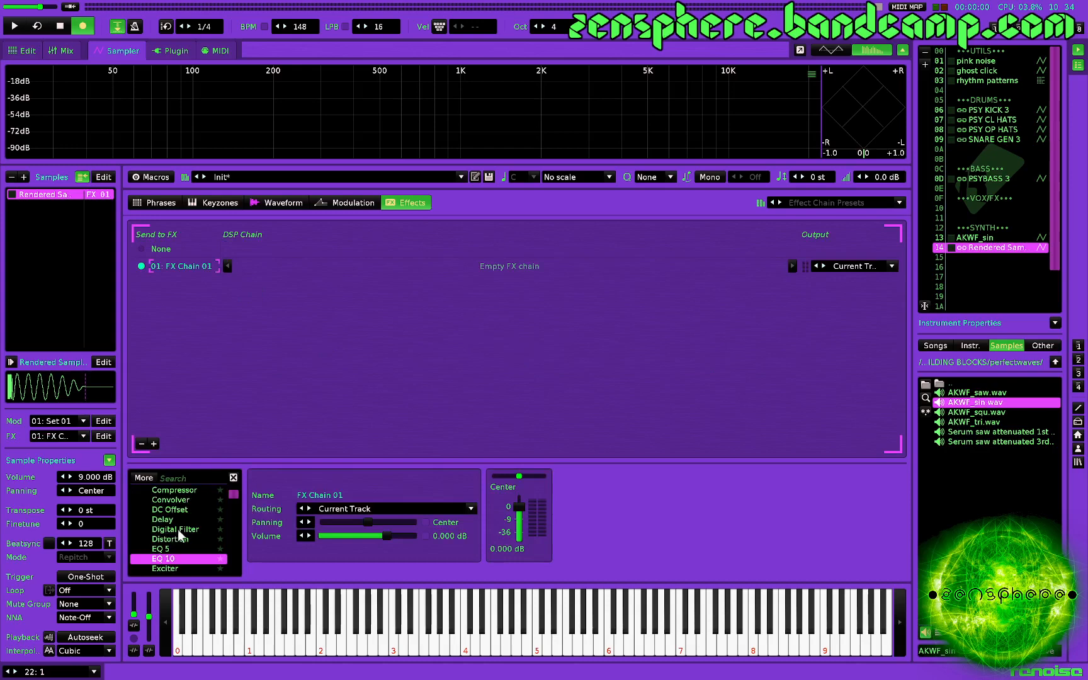
Add a Cabinet Simulator to the kick's FX chain, set dry mix to 100%, wet mix to 46.067% and gain to 12.124%, and audition it
scroll(182, 510, up, 2)
scroll(182, 509, up, 1)
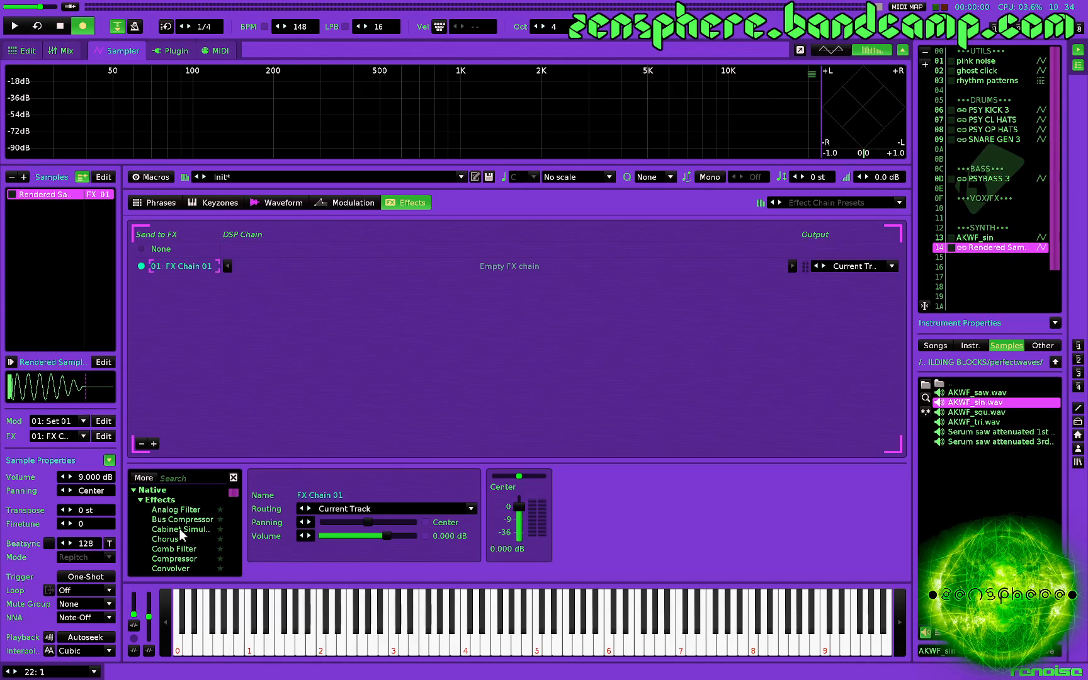
double_click(181, 530)
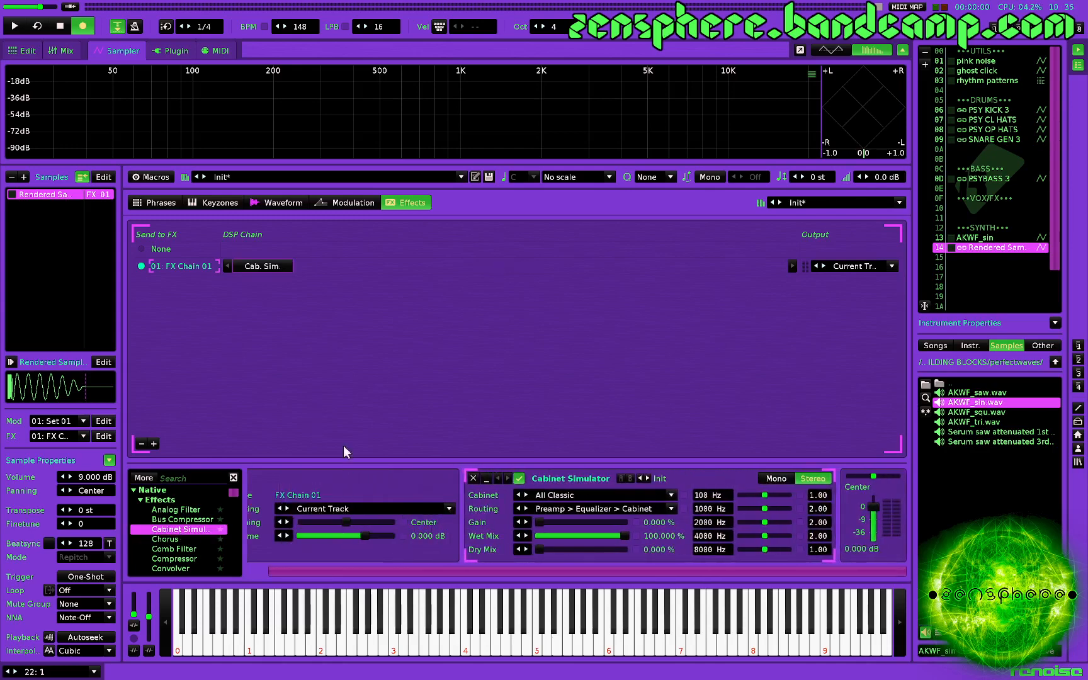
mouse_move(592, 549)
mouse_down()
mouse_move(628, 551)
mouse_move(554, 536)
mouse_move(579, 538)
mouse_up()
key(z)
key(z)
key(z)
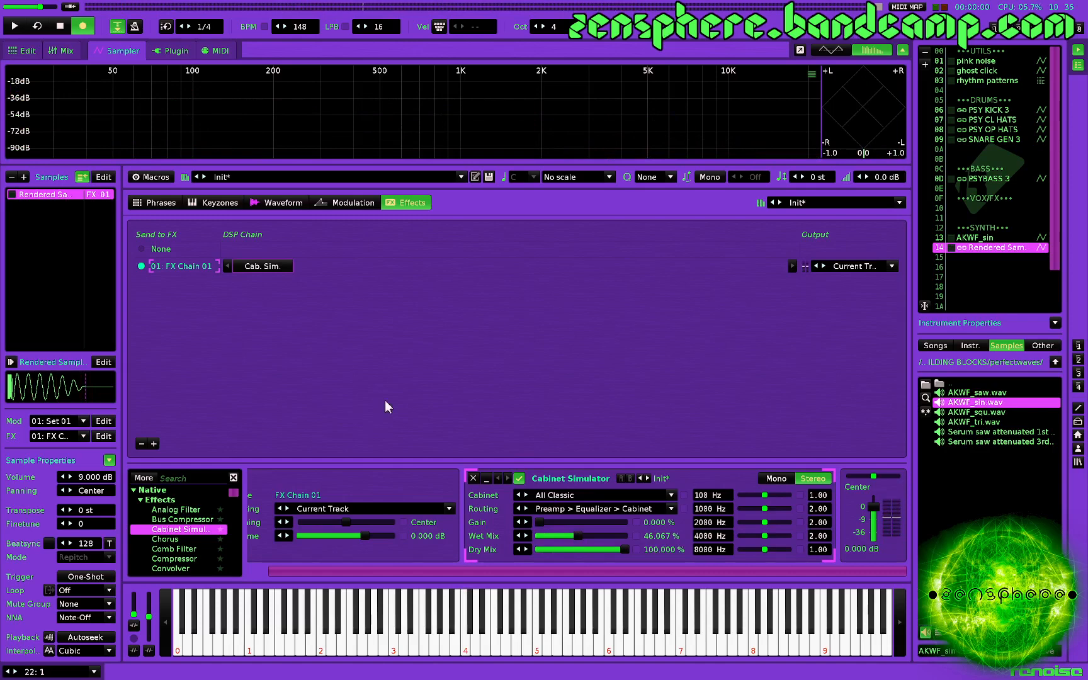
drag(568, 524, 576, 523)
key(z)
Add a volume Envelope from preset 3 to the kick's modulation set, using beat timing and a length of 1:0 beats
click(345, 202)
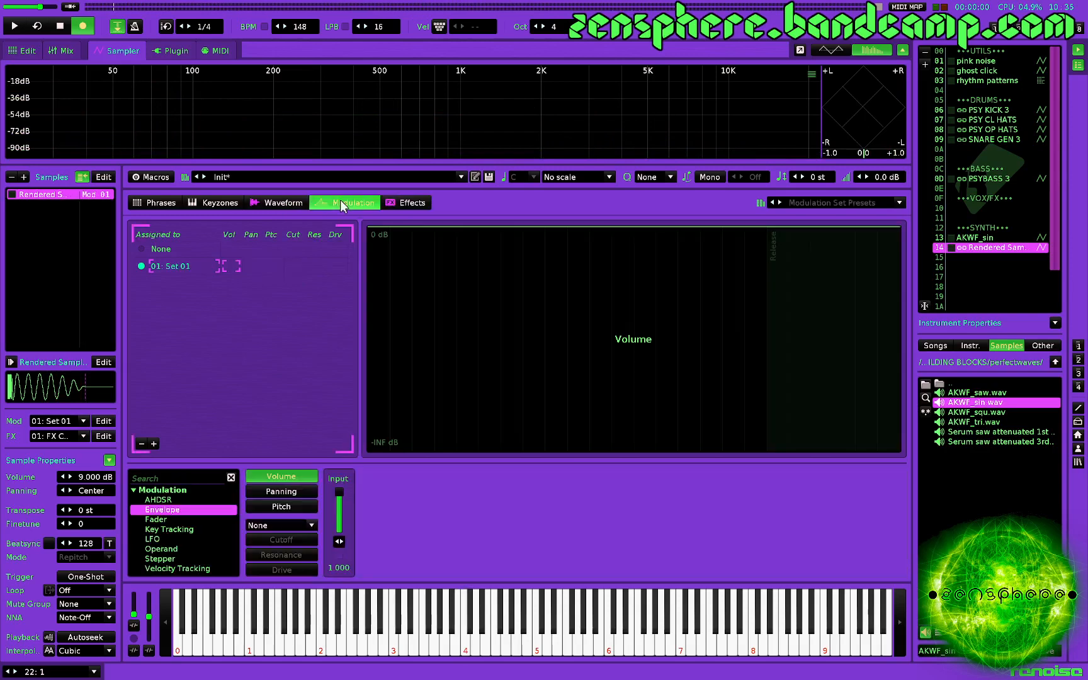
double_click(172, 512)
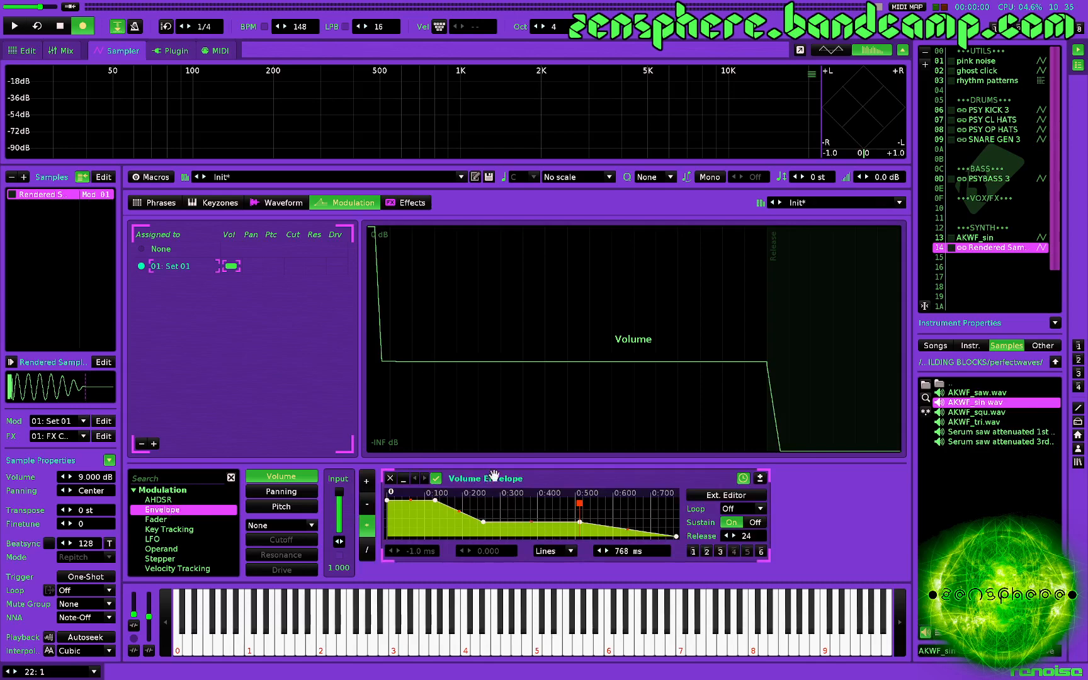
click(720, 551)
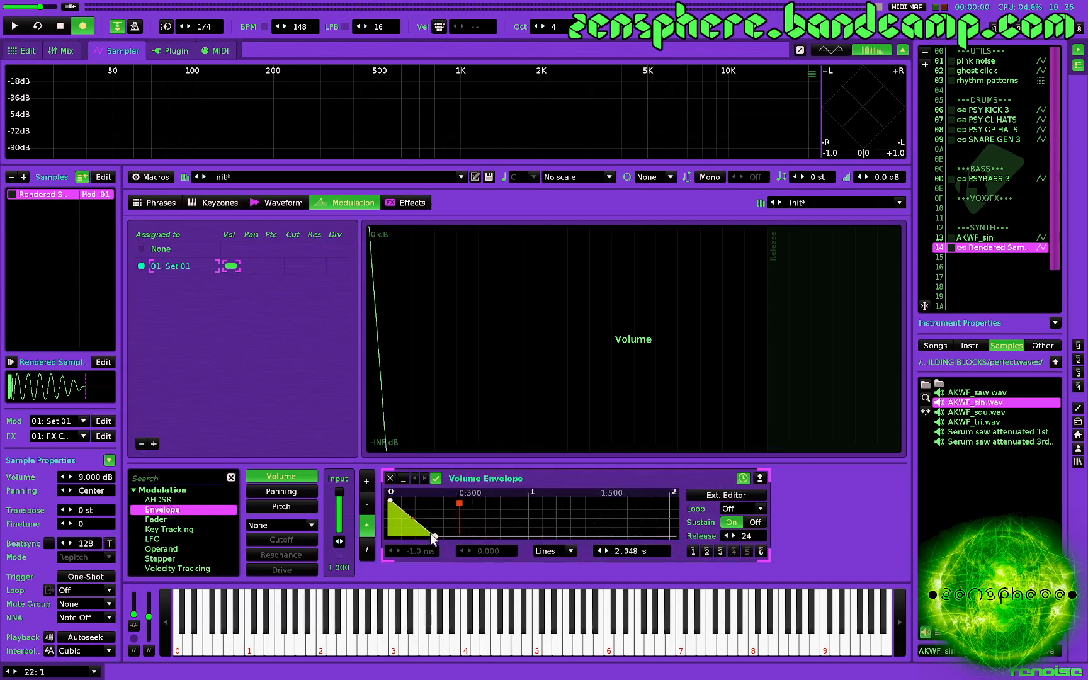
drag(433, 536, 448, 537)
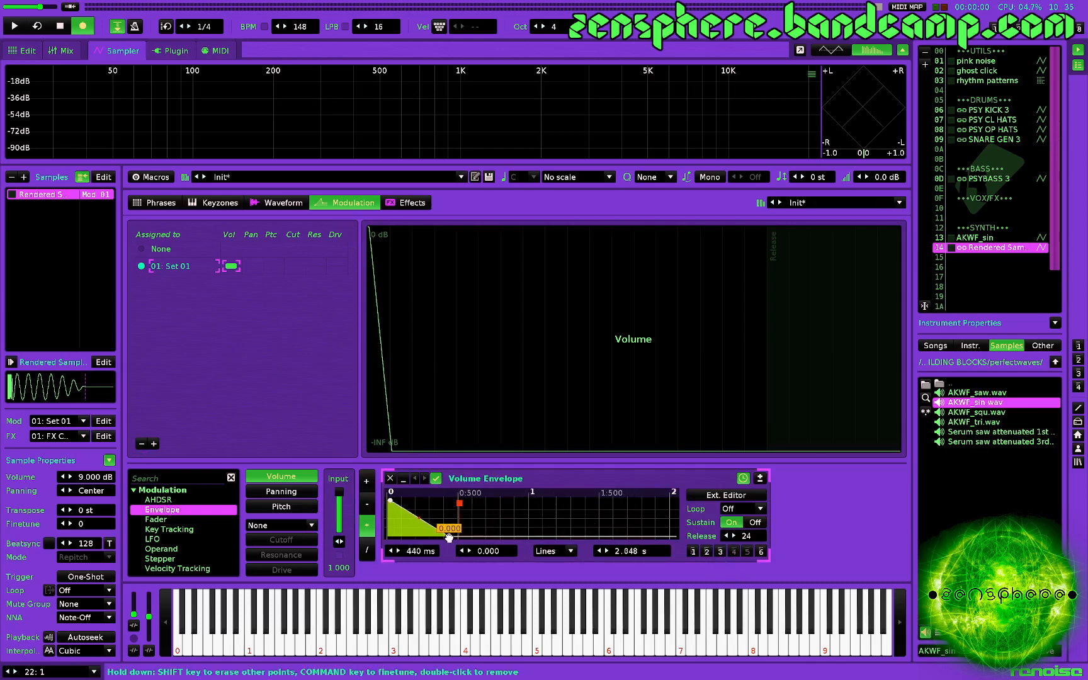
mouse_move(620, 554)
mouse_down()
mouse_move(619, 581)
mouse_move(618, 553)
mouse_move(619, 562)
mouse_up()
click(743, 479)
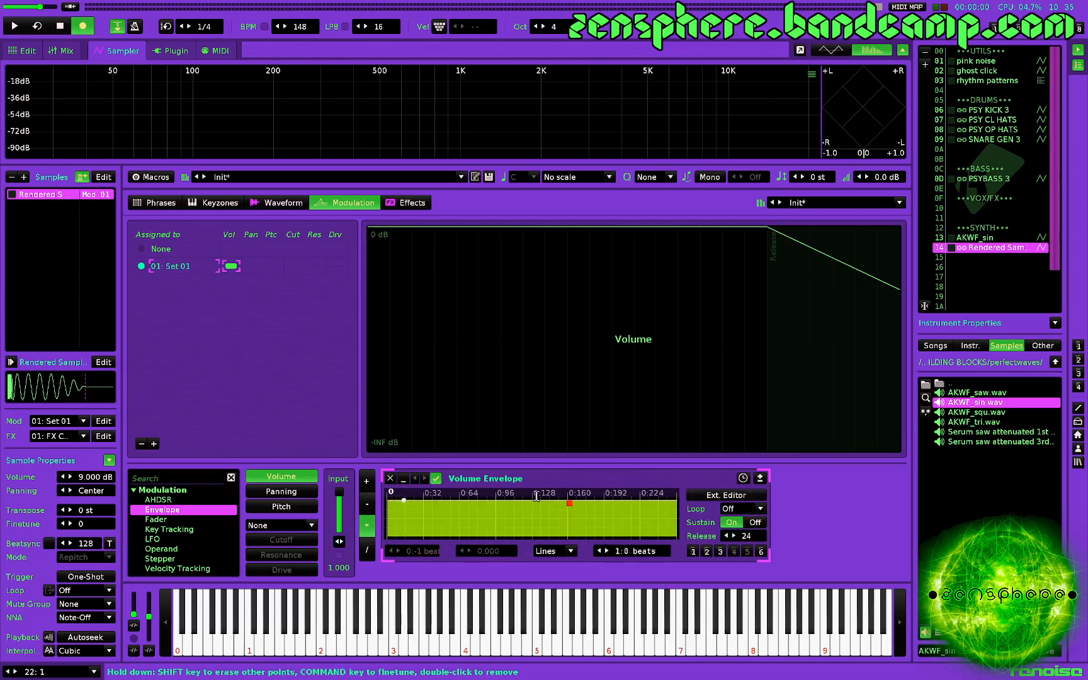
Shape the kick's volume envelope into a curved decay reaching zero at 0:144 beats, and return to the effects view
drag(516, 524, 386, 521)
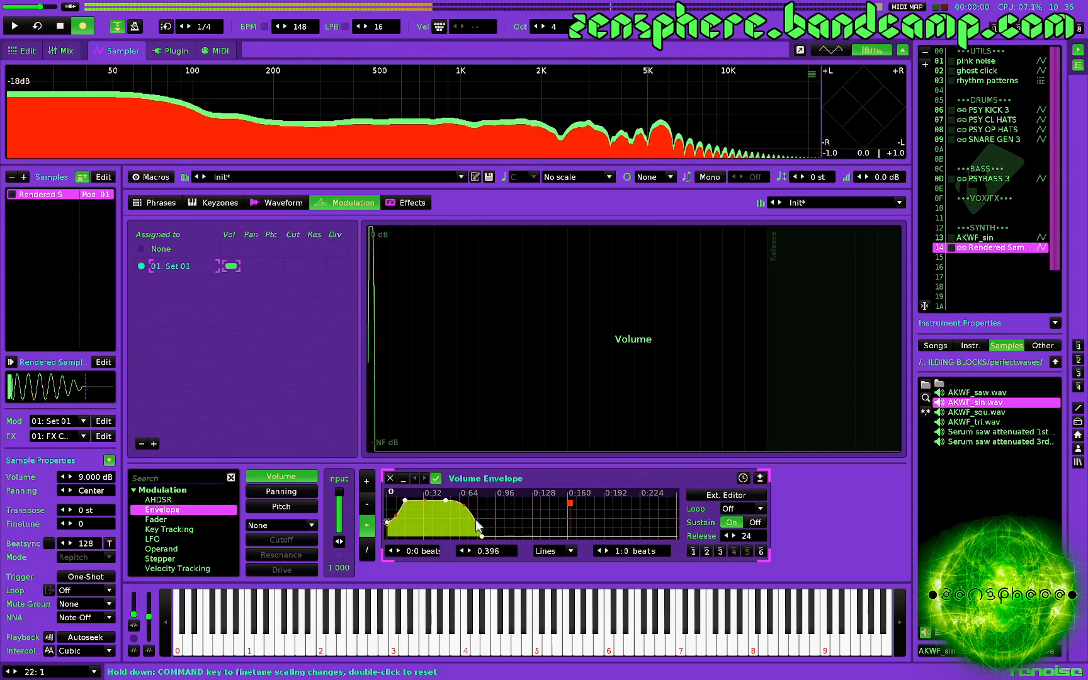
drag(478, 524, 547, 538)
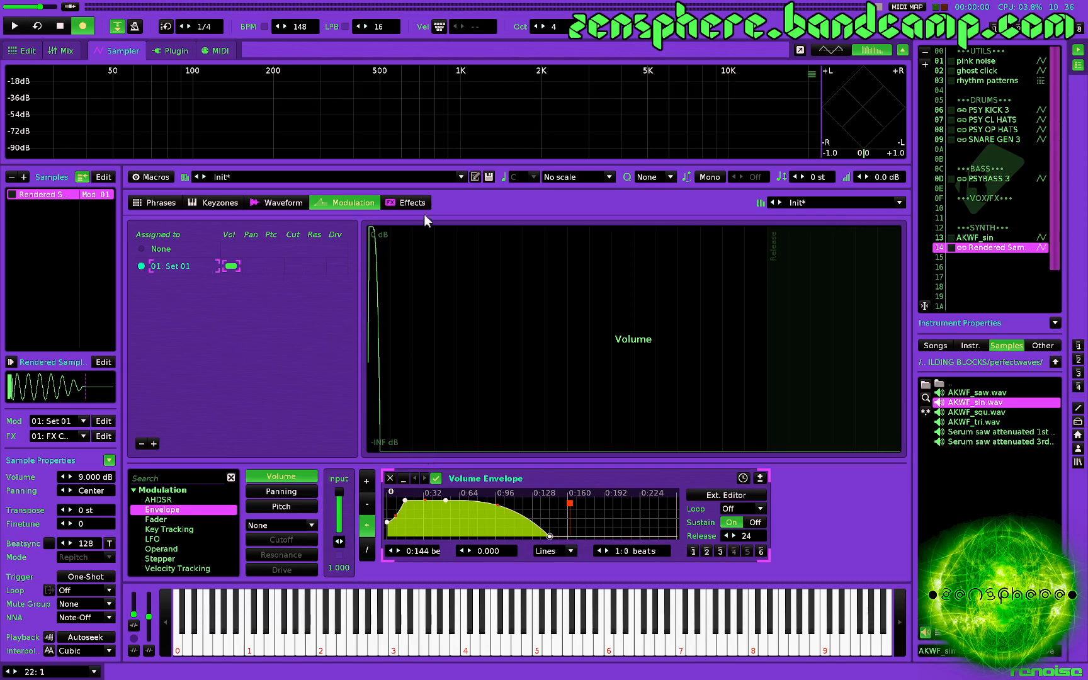
click(410, 204)
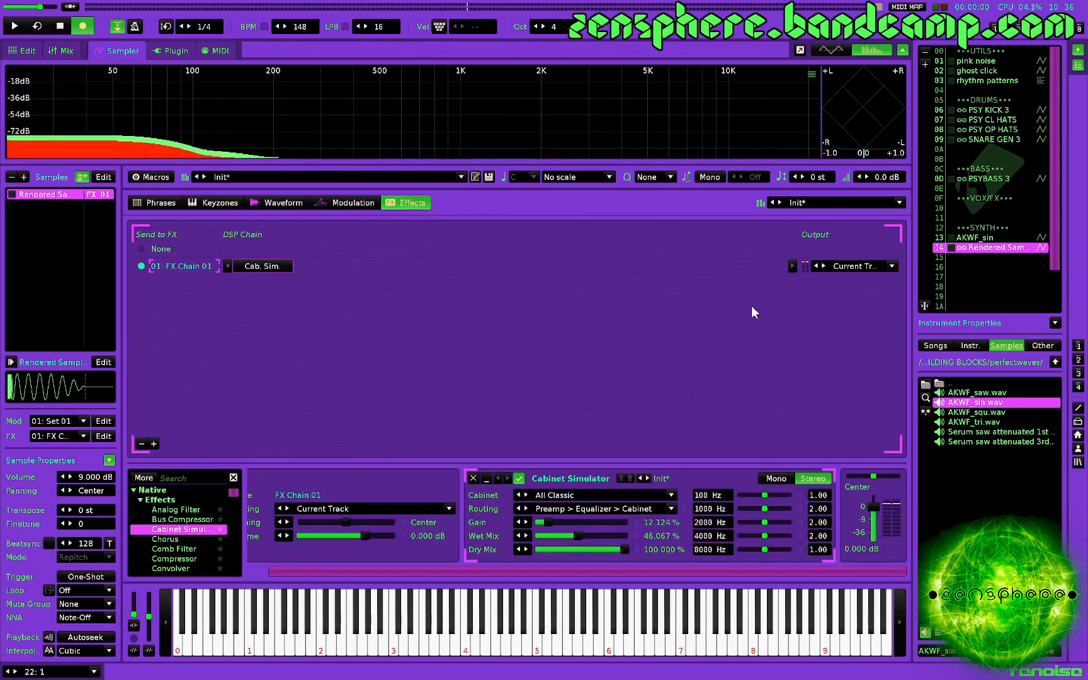
Load AKWF_sin.wav into the empty instrument slot 15 and set its pitch modulation range to 96.0 st
click(980, 258)
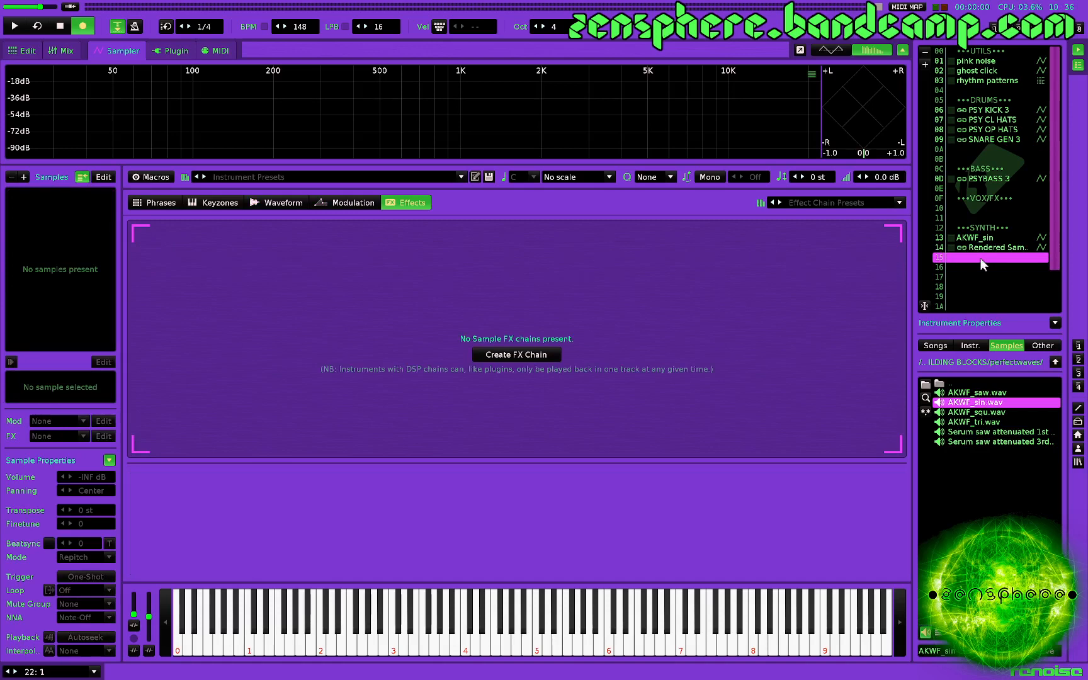
double_click(980, 404)
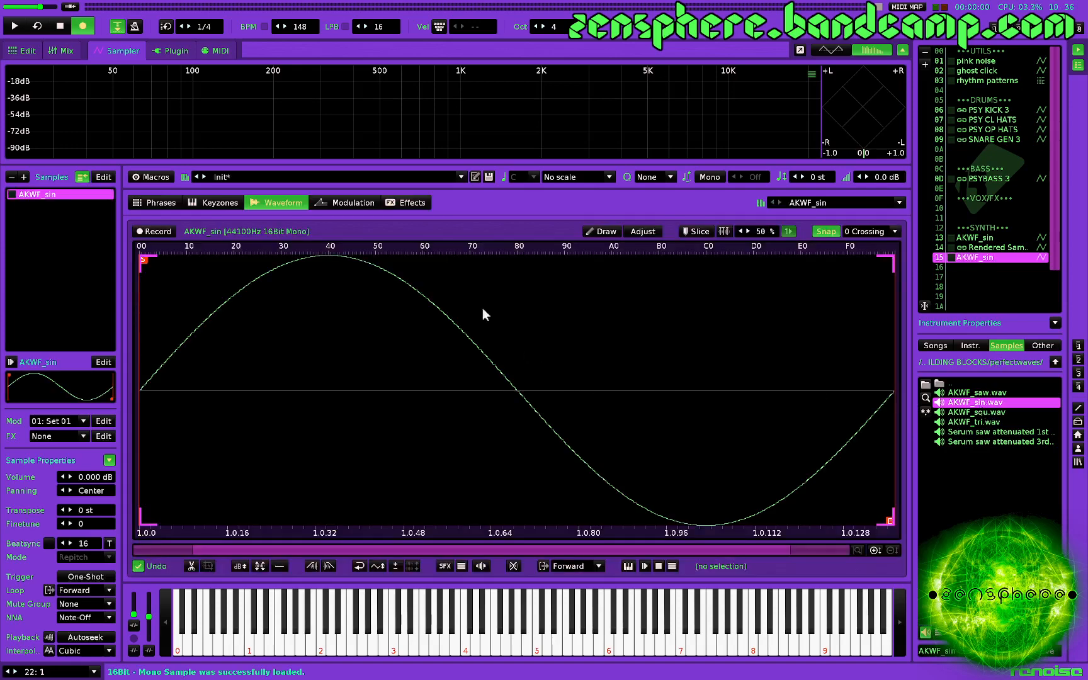
click(347, 201)
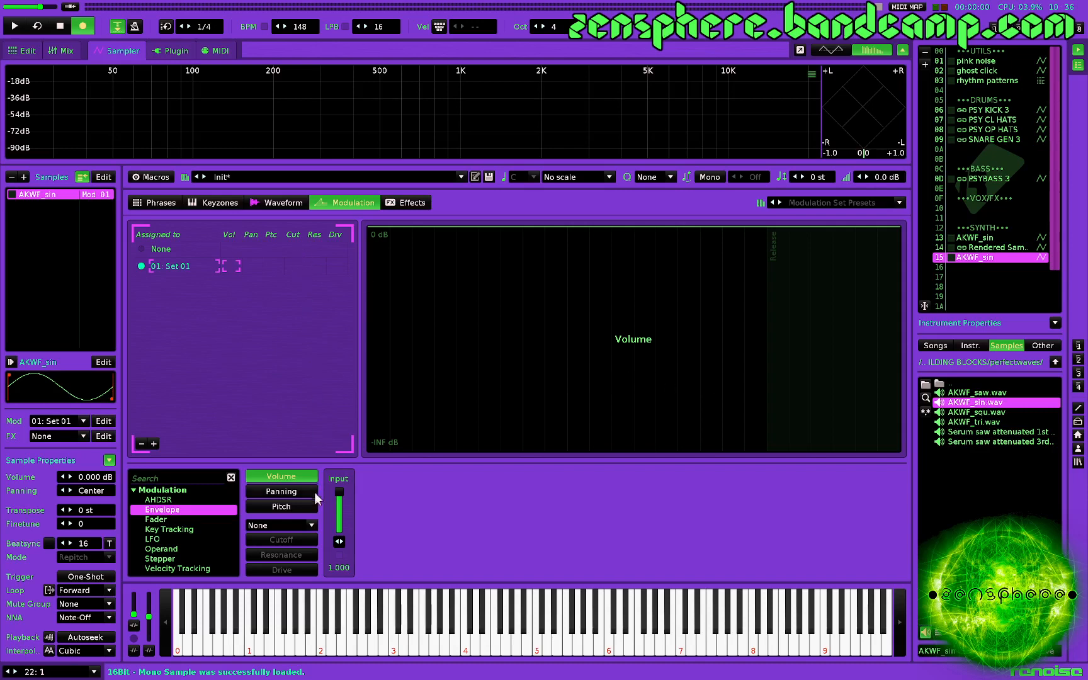
click(290, 504)
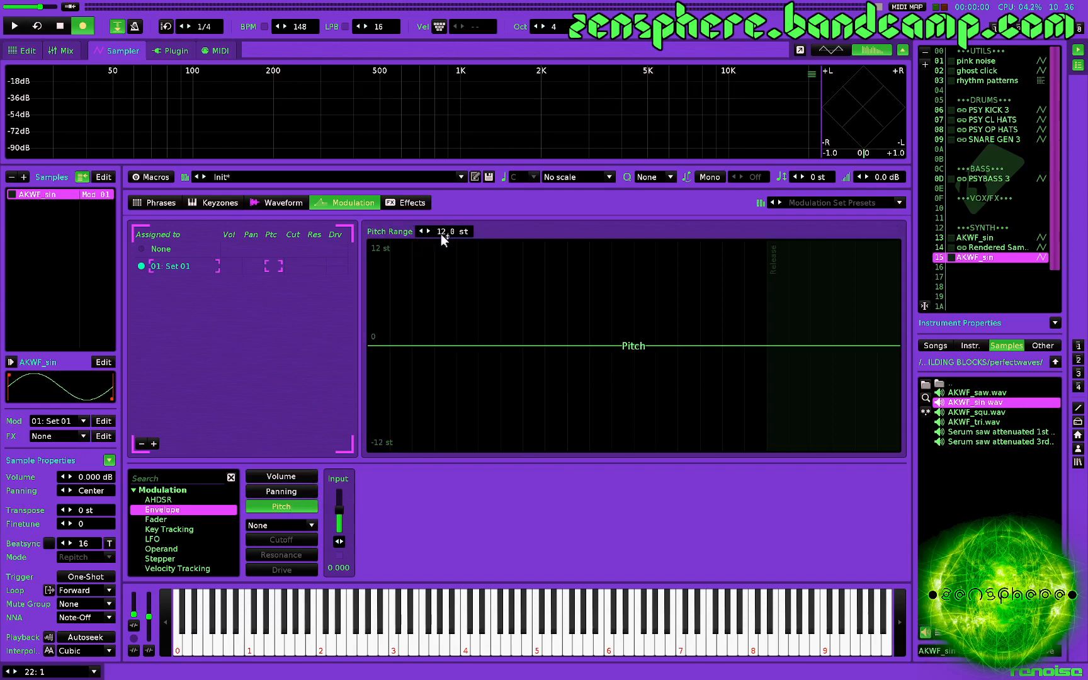
drag(443, 233, 443, 233)
Add a unipolar Pitch AHDSR with attack and release at 0.0 ms, sustain at 0.000 and decay at 28 ms
double_click(161, 501)
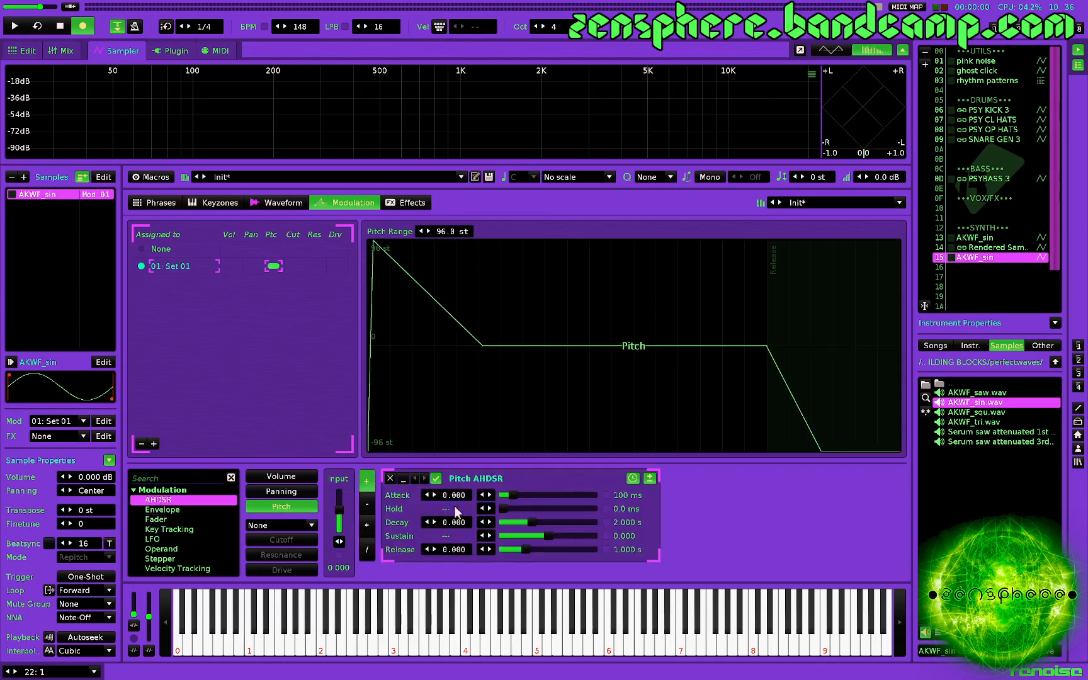
drag(510, 495, 499, 496)
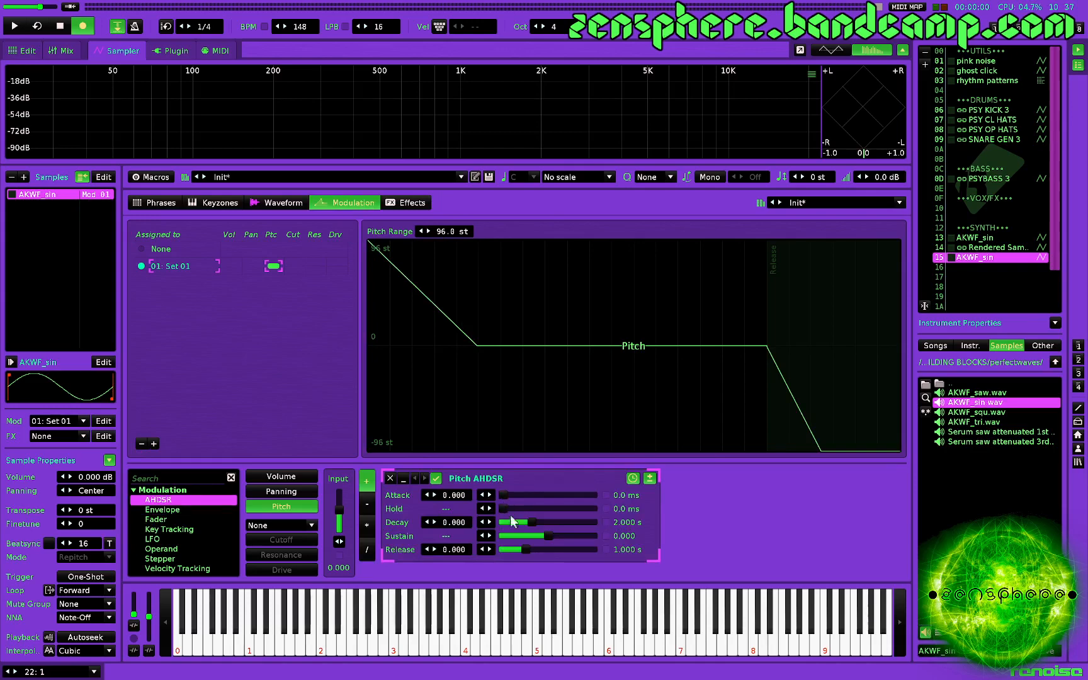
drag(528, 535, 499, 536)
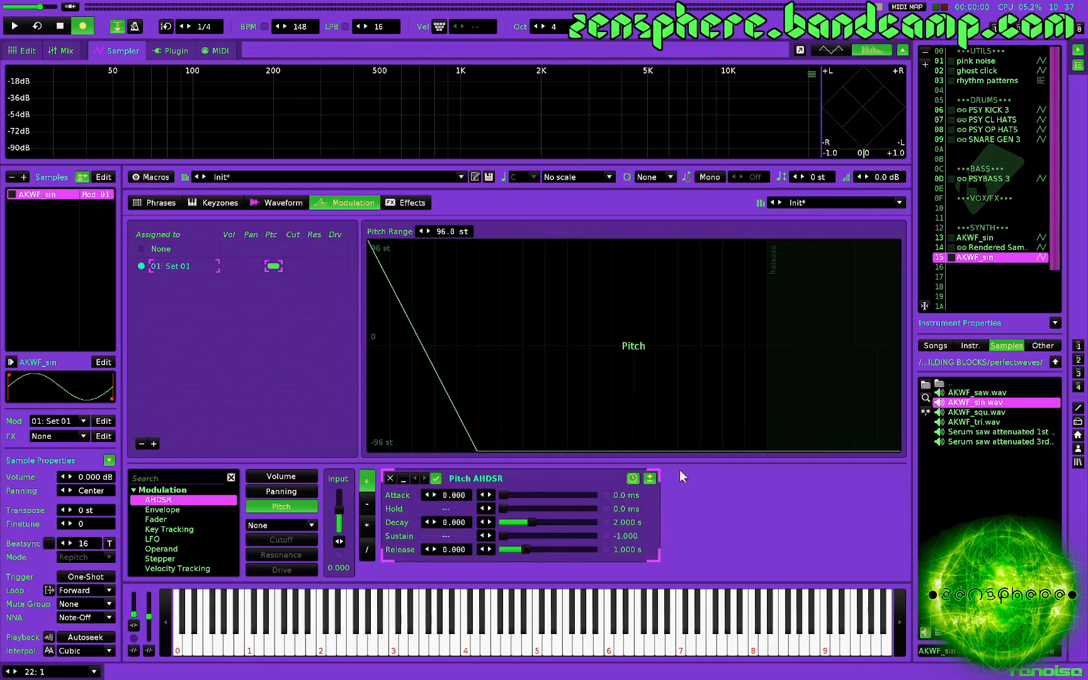
click(650, 478)
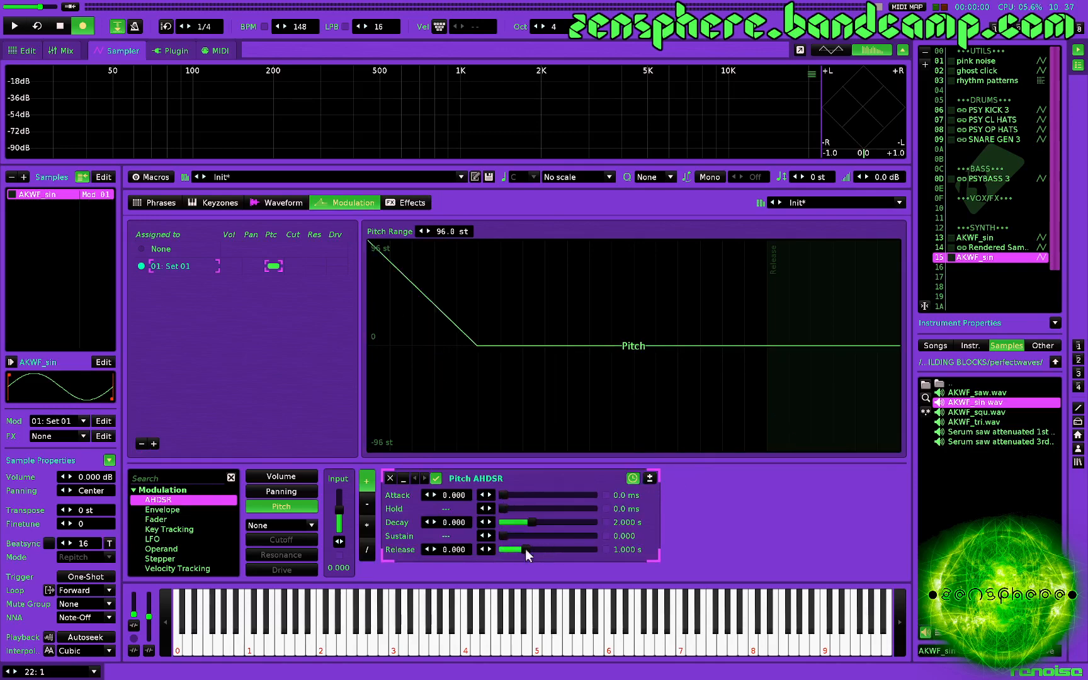
drag(525, 548, 502, 522)
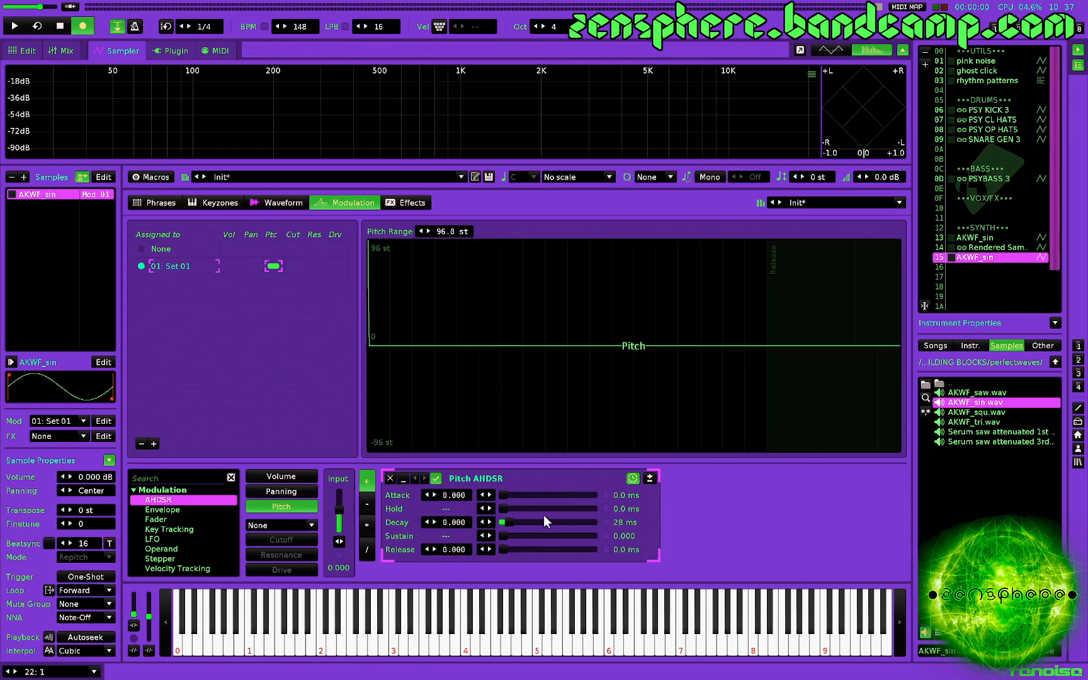
Set the new sine sample's transpose to -2 st and finetune to -2, and audition it at different pitches
key(z)
key(q)
key(v)
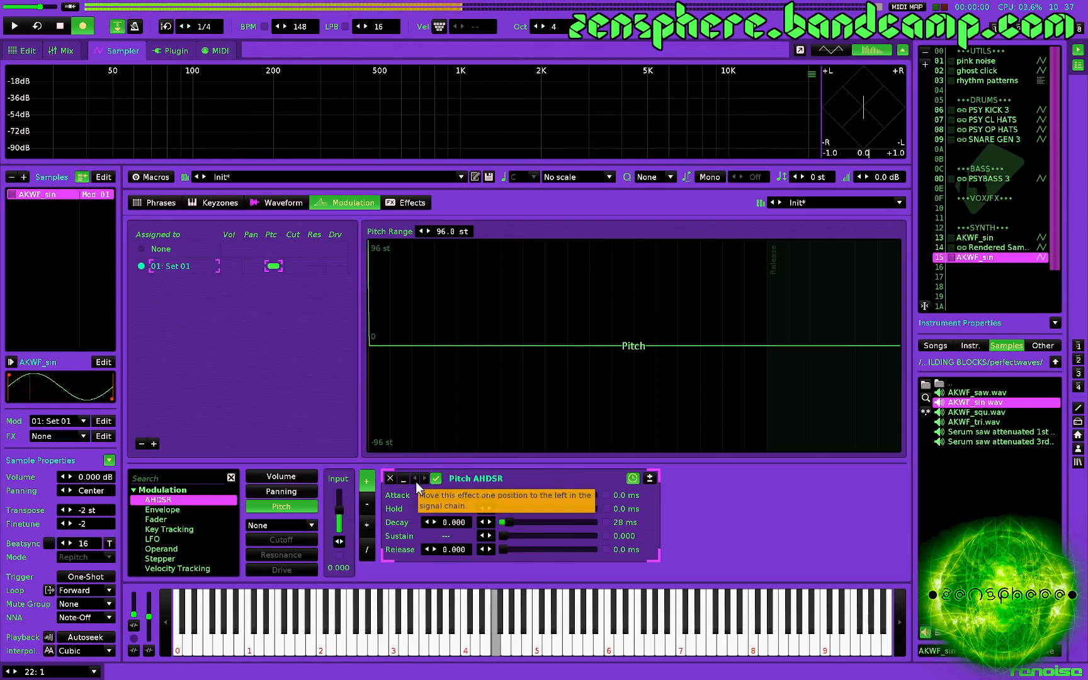
key(r)
key(r)
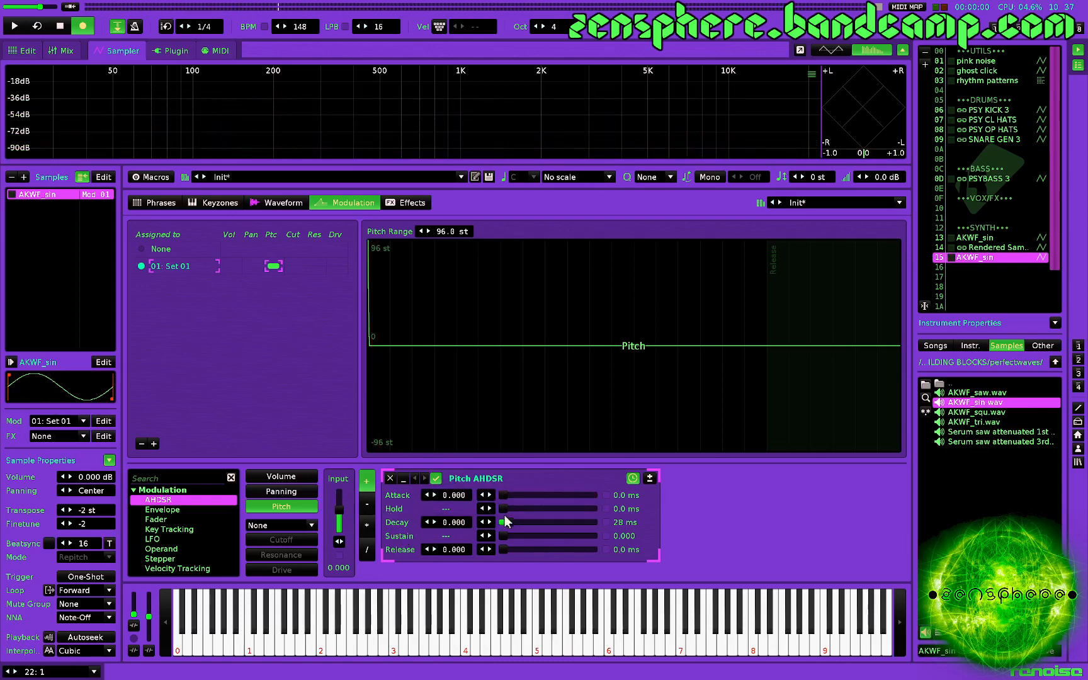
Set the Pitch AHDSR's decay curve to -0.330 and audition the sound repeatedly
drag(465, 522, 464, 543)
key(r)
key(r)
key(r)
key(r)
key(r)
key(r)
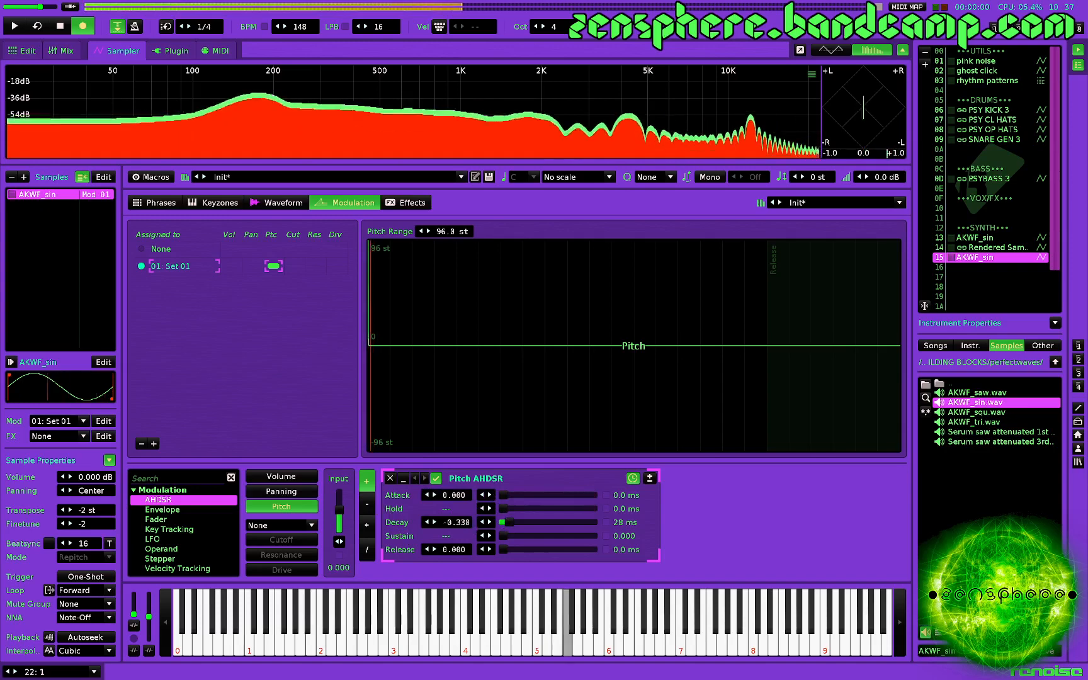
Add a volume Envelope from preset 3 to the instrument in slot 15, using beat timing and a length of 1:0 beats
click(281, 476)
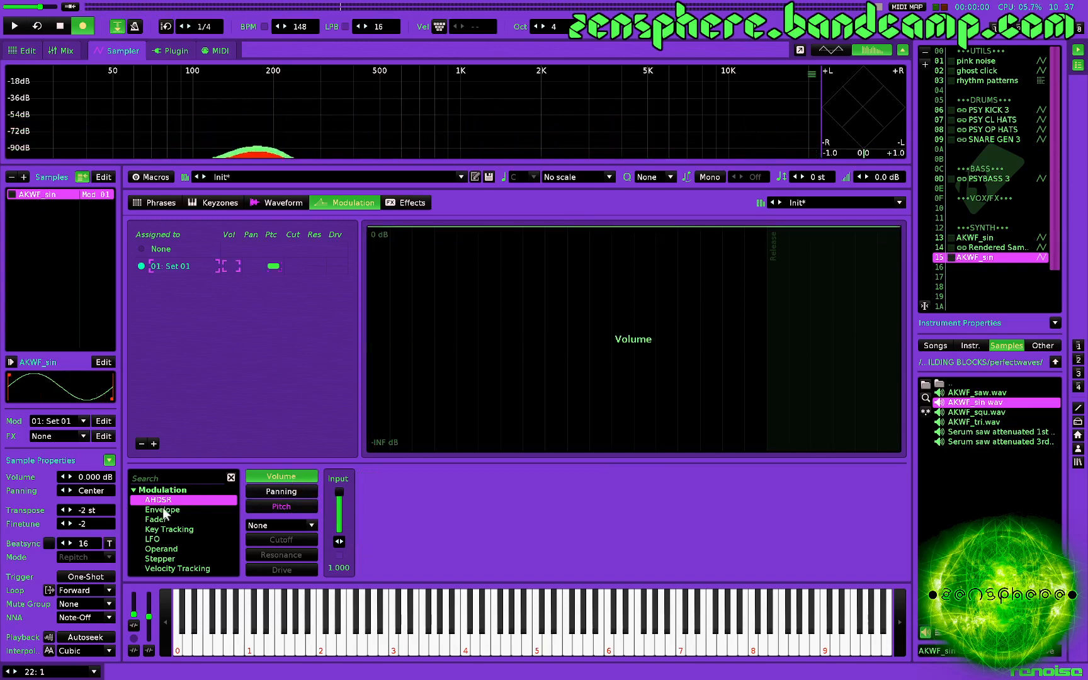
click(164, 510)
double_click(164, 512)
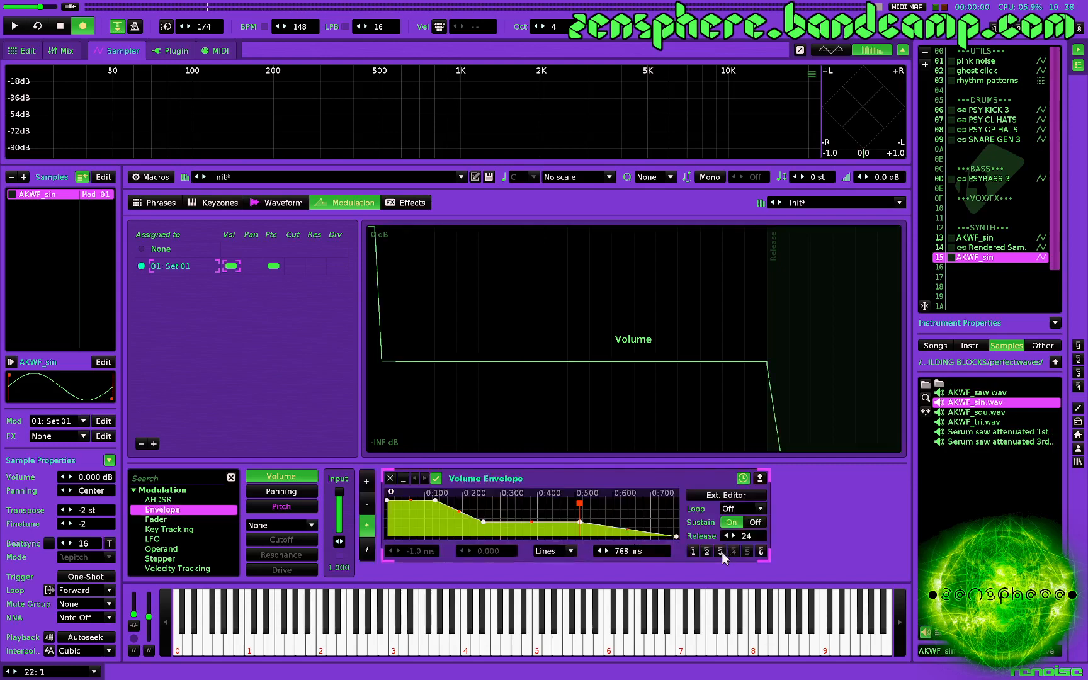
click(721, 552)
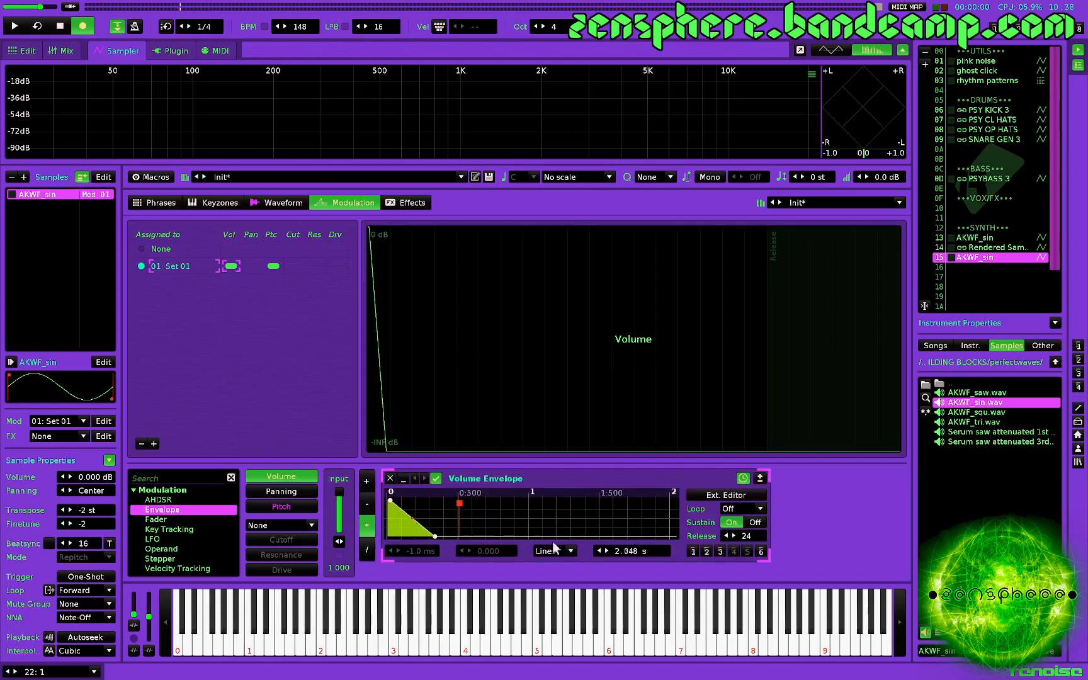
click(743, 478)
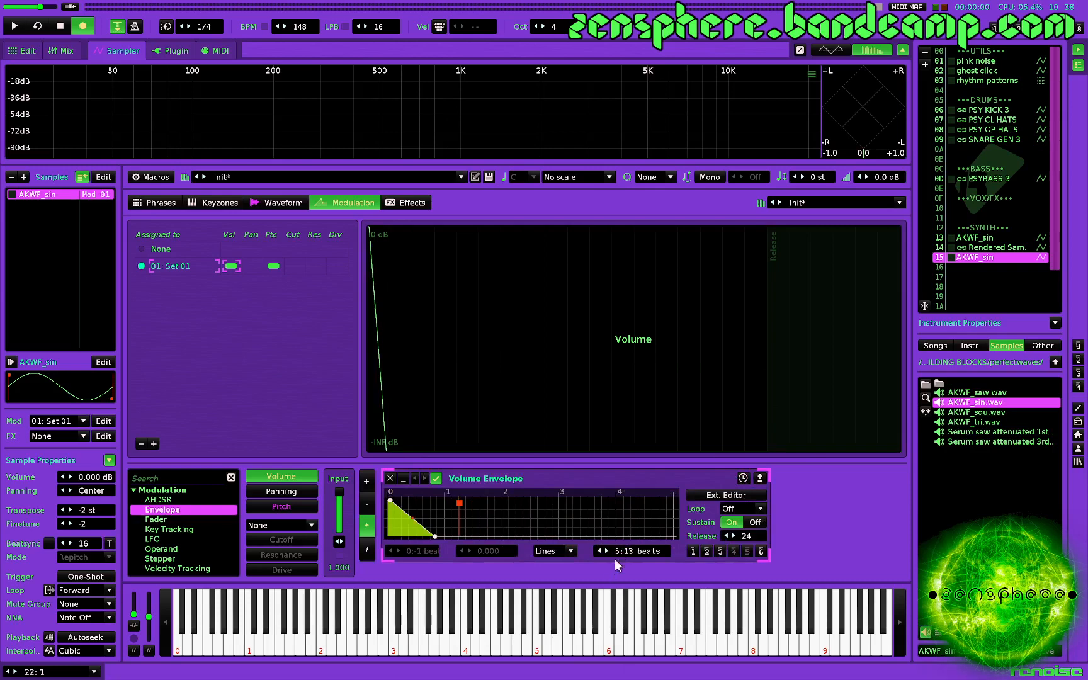
drag(622, 550, 622, 623)
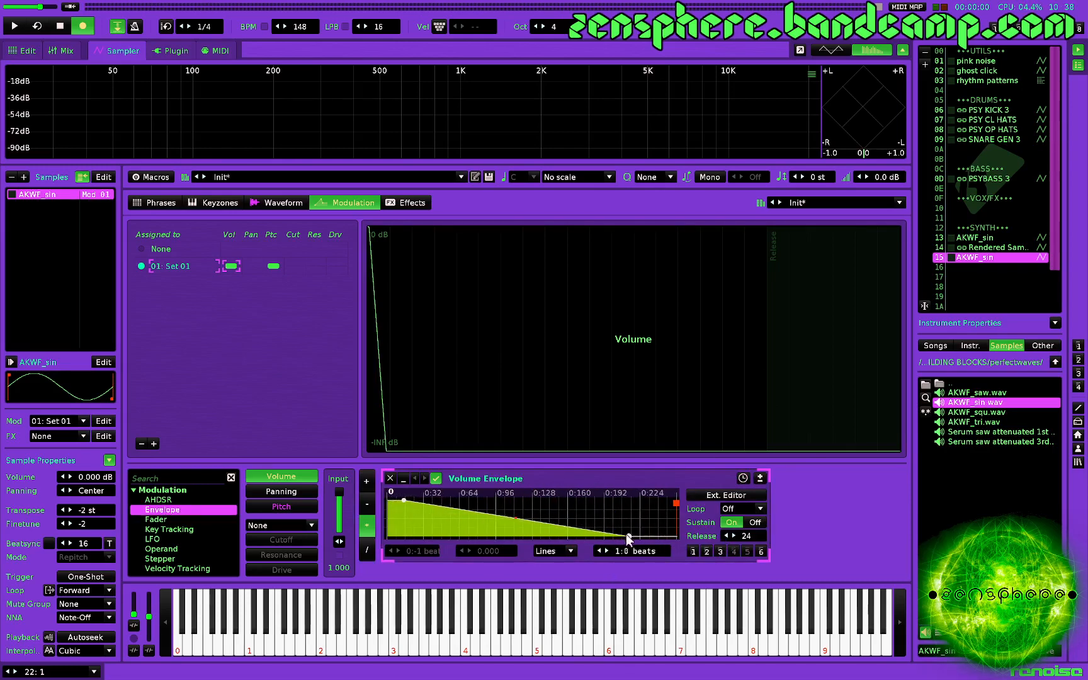
Shape the slot 15 volume envelope into a short curved decay from level 1.000 at 0.0 ms, using millisecond timing, and audition it
drag(626, 535, 441, 536)
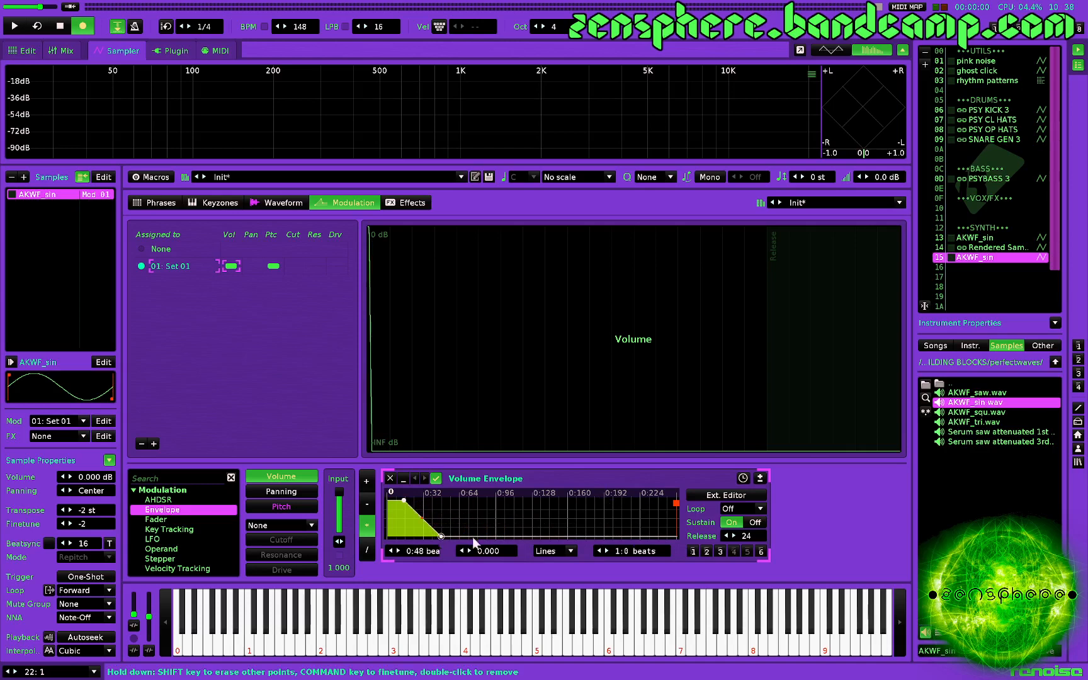
click(744, 479)
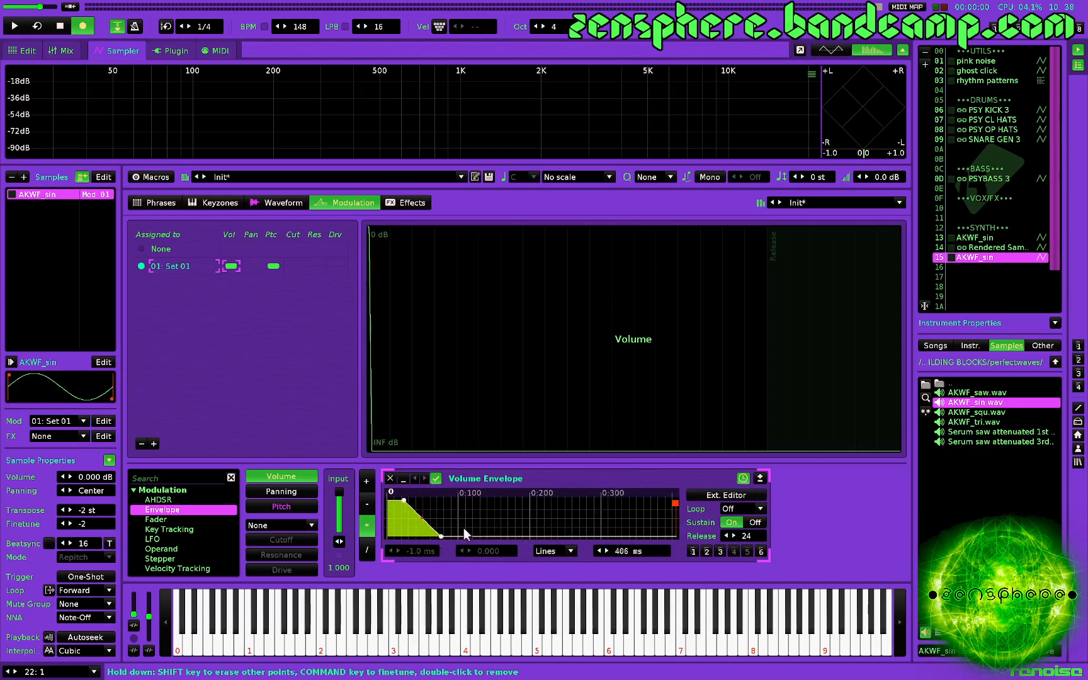
drag(403, 501, 386, 499)
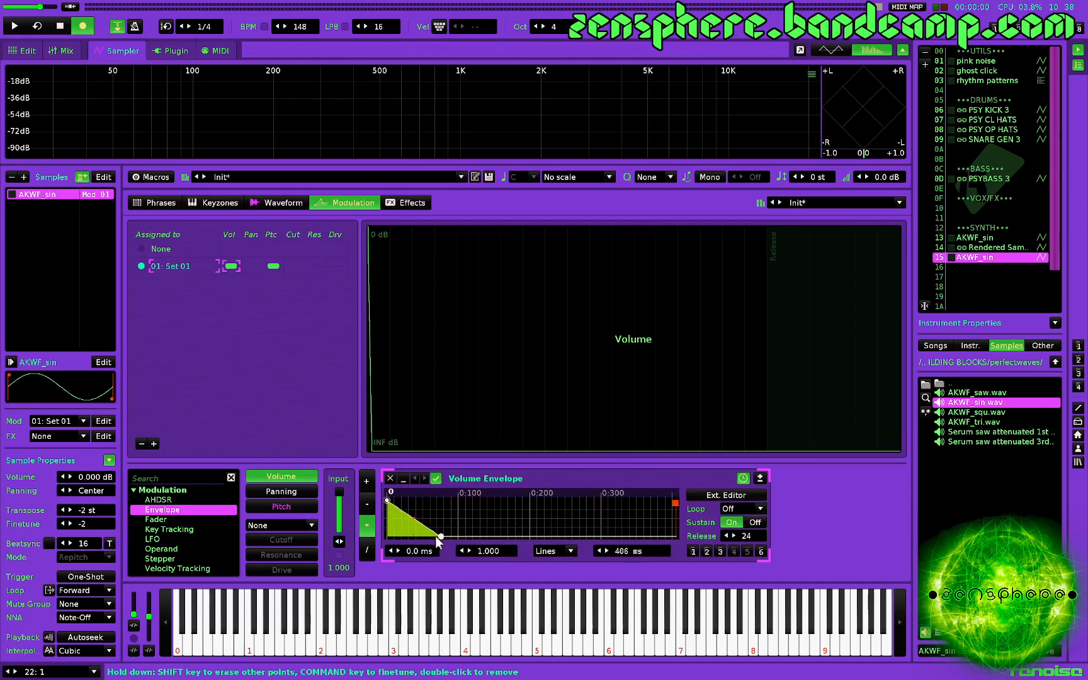
drag(440, 537, 410, 506)
key(r)
key(r)
key(r)
key(r)
key(r)
key(r)
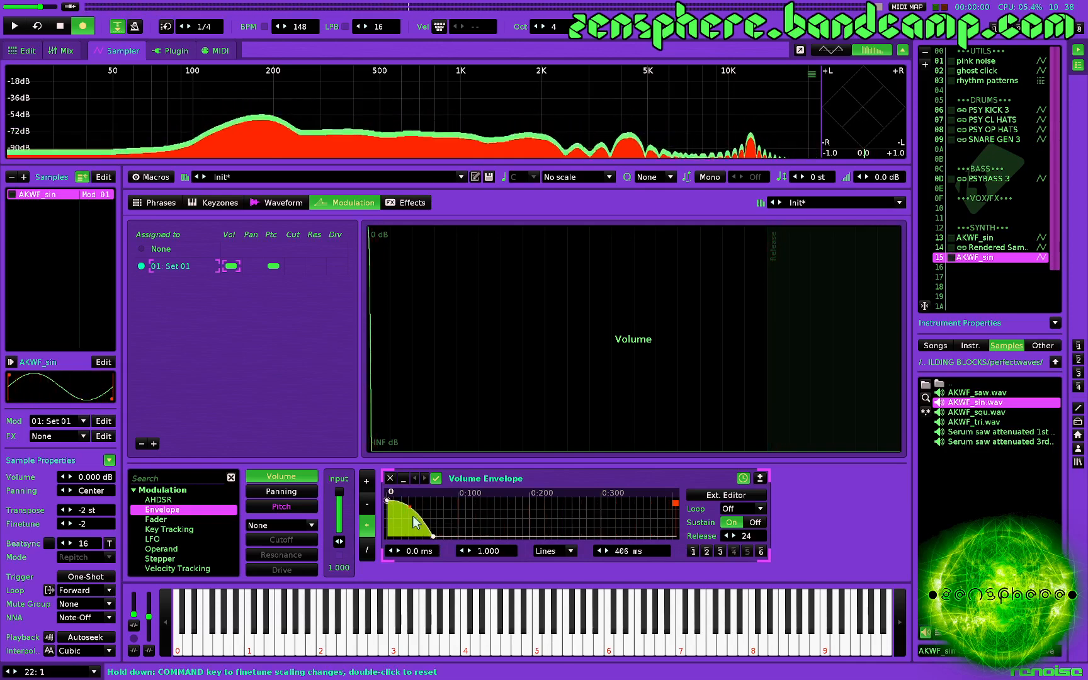
key(r)
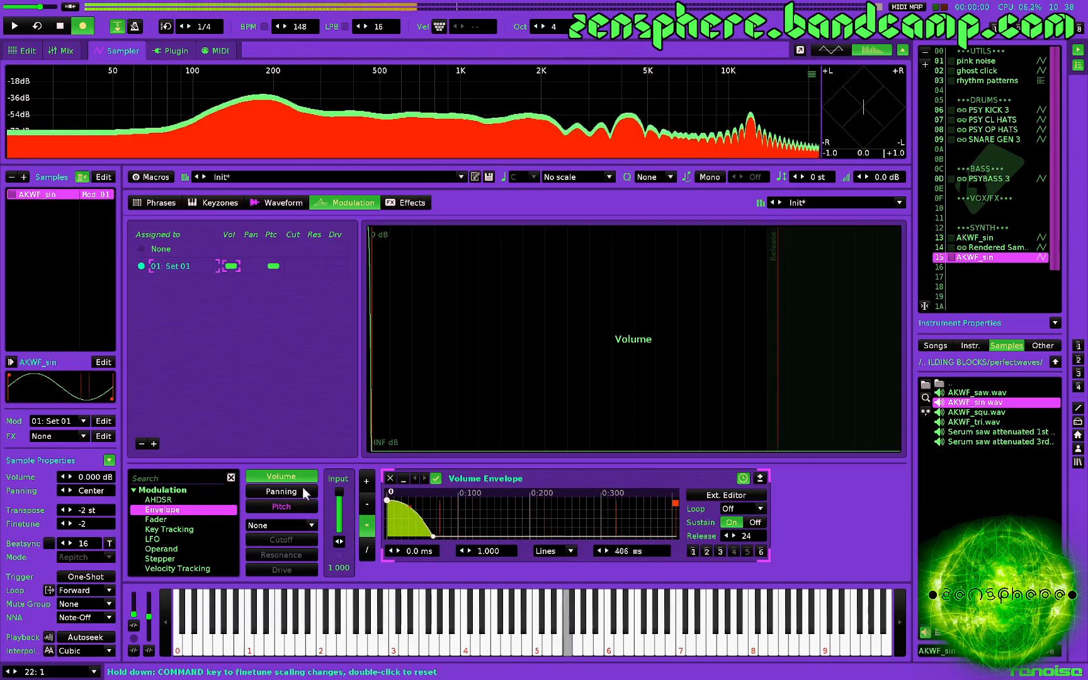
Add an Operand after the AHDSR in the slot 15 pitch modulation chain, set to multiply
click(277, 507)
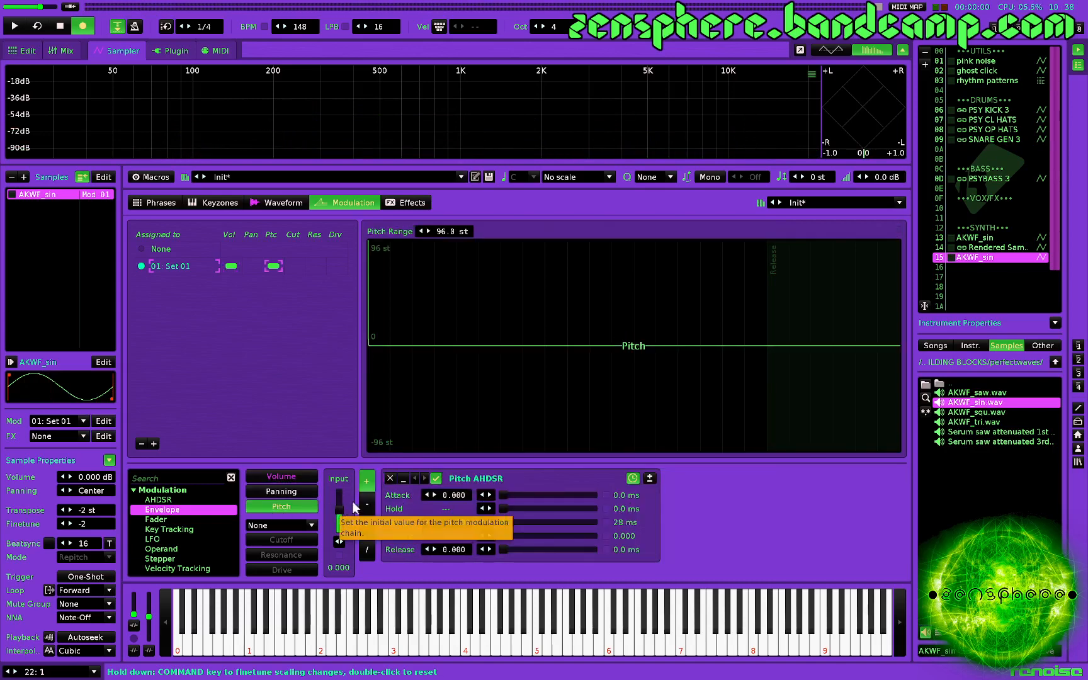
double_click(161, 549)
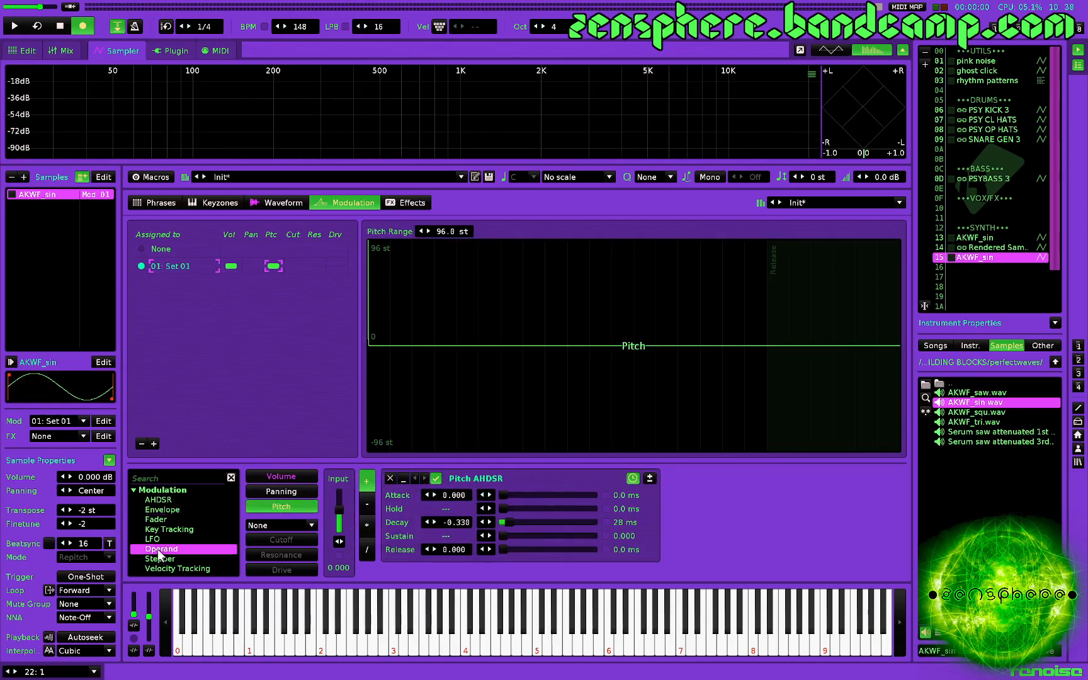
click(658, 525)
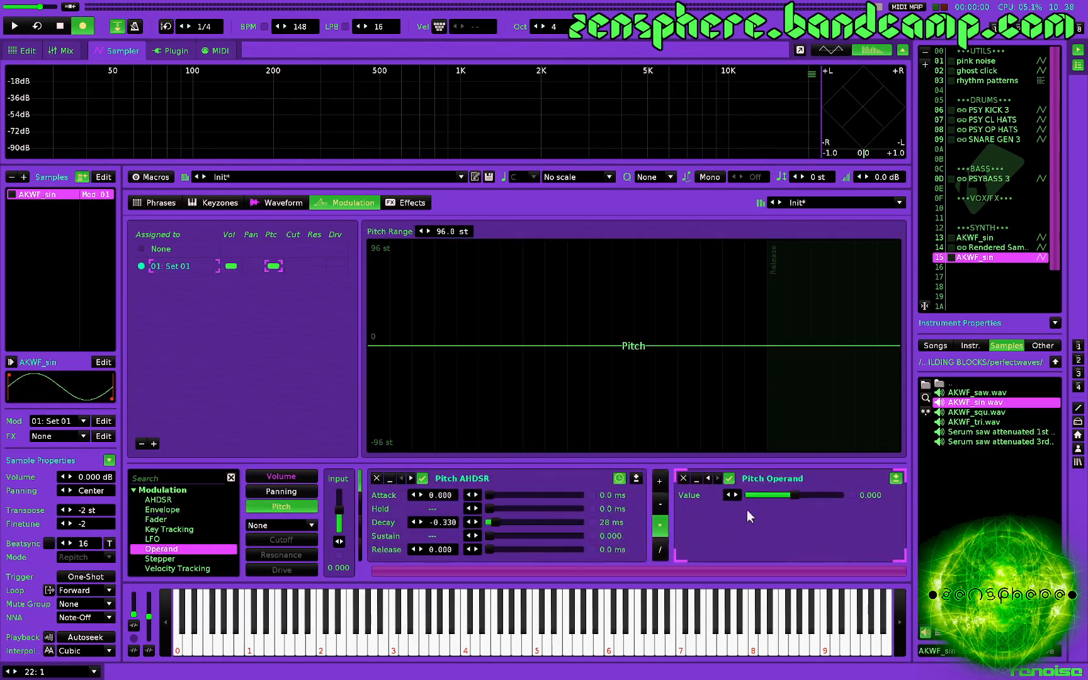
Set the Pitch Operand's value to 0.608, comparing the sound with it on and off, and audition the result
drag(793, 494, 817, 495)
click(729, 479)
mouse_move(476, 238)
mouse_down()
mouse_move(475, 265)
mouse_move(475, 247)
mouse_up()
click(729, 478)
mouse_move(822, 490)
mouse_down()
mouse_move(798, 490)
mouse_move(823, 494)
mouse_up()
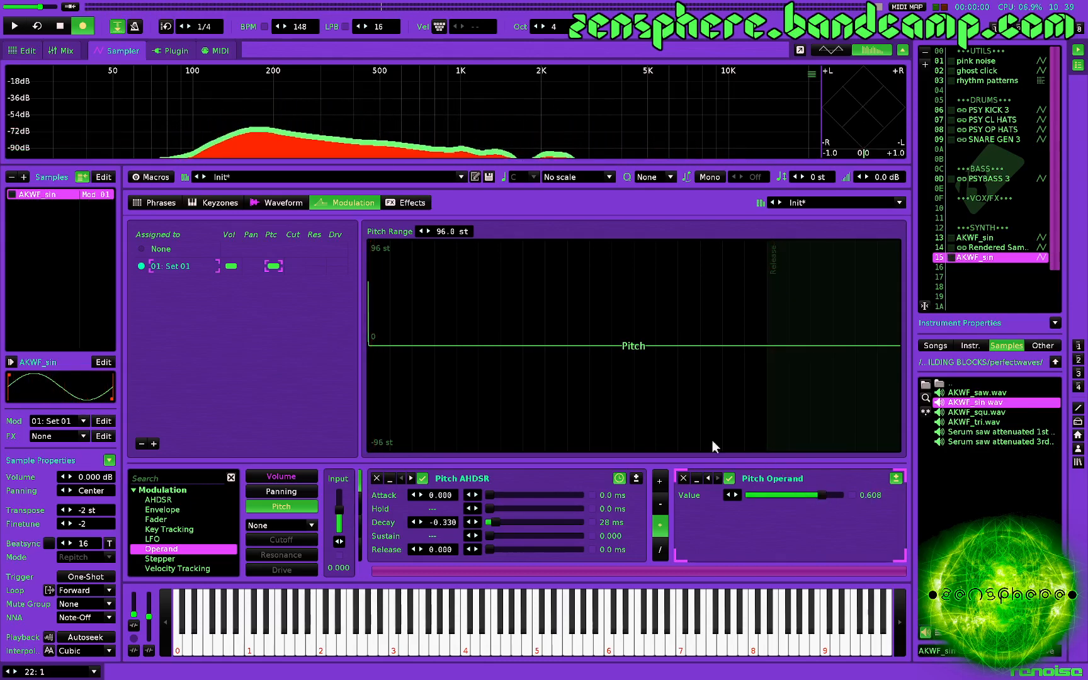
key(r)
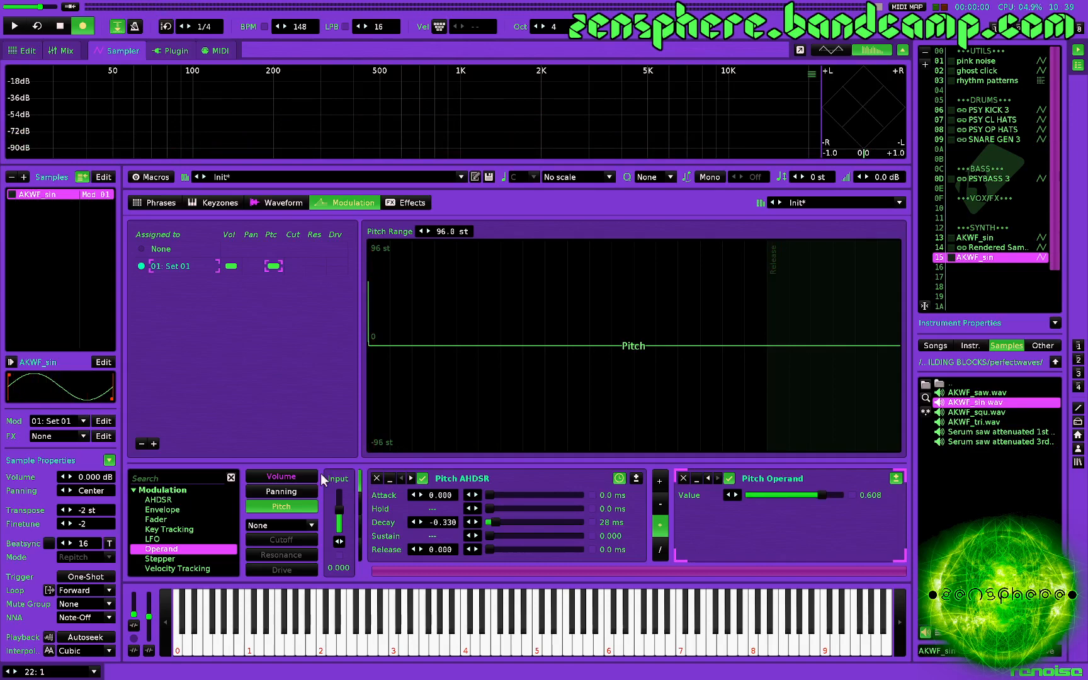
key(r)
key(r)
Reshape the volume envelope's decay with a middle point at 40 ms and level 0.375, auditioning the sound repeatedly
click(280, 476)
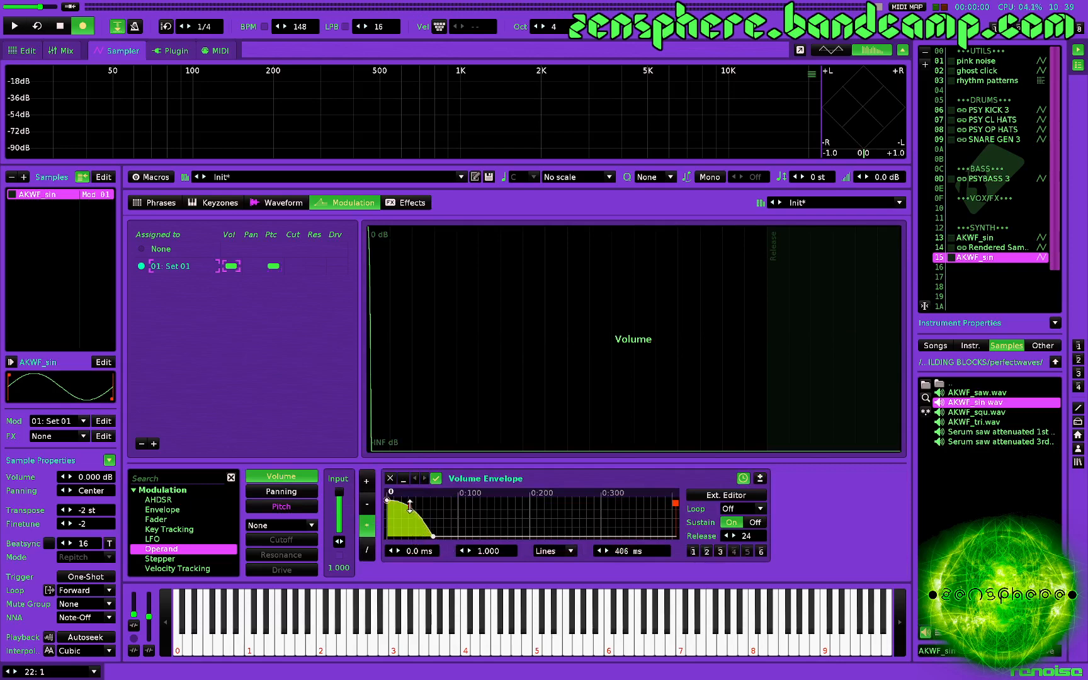
drag(432, 536, 415, 530)
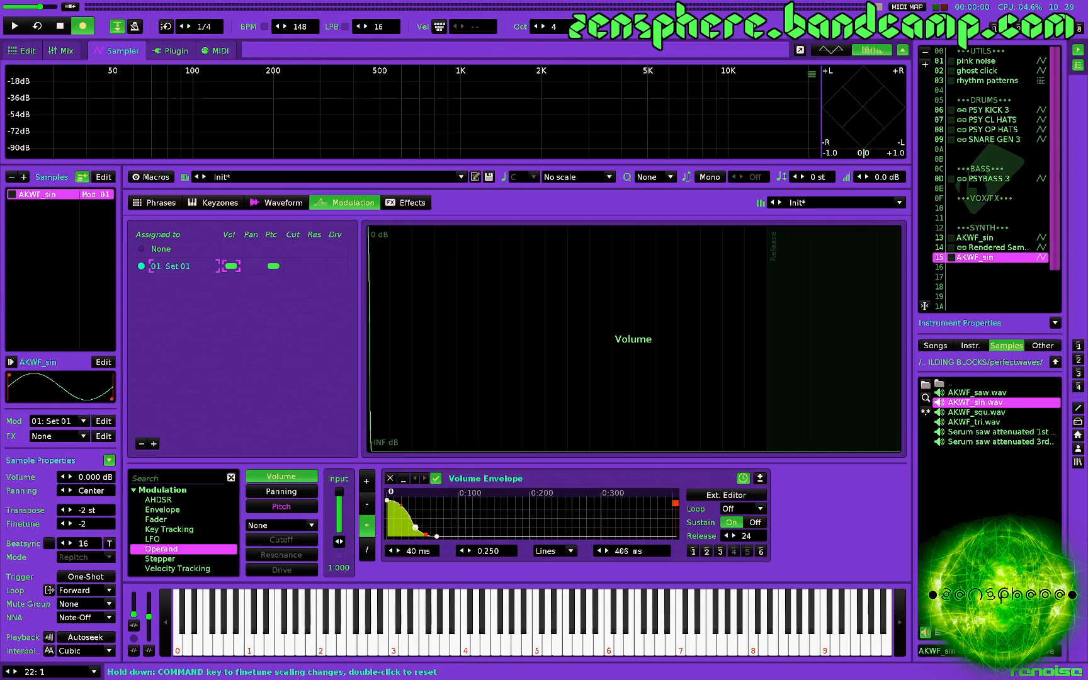
key(r)
key(r)
drag(414, 528, 414, 524)
key(r)
key(r)
key(r)
key(r)
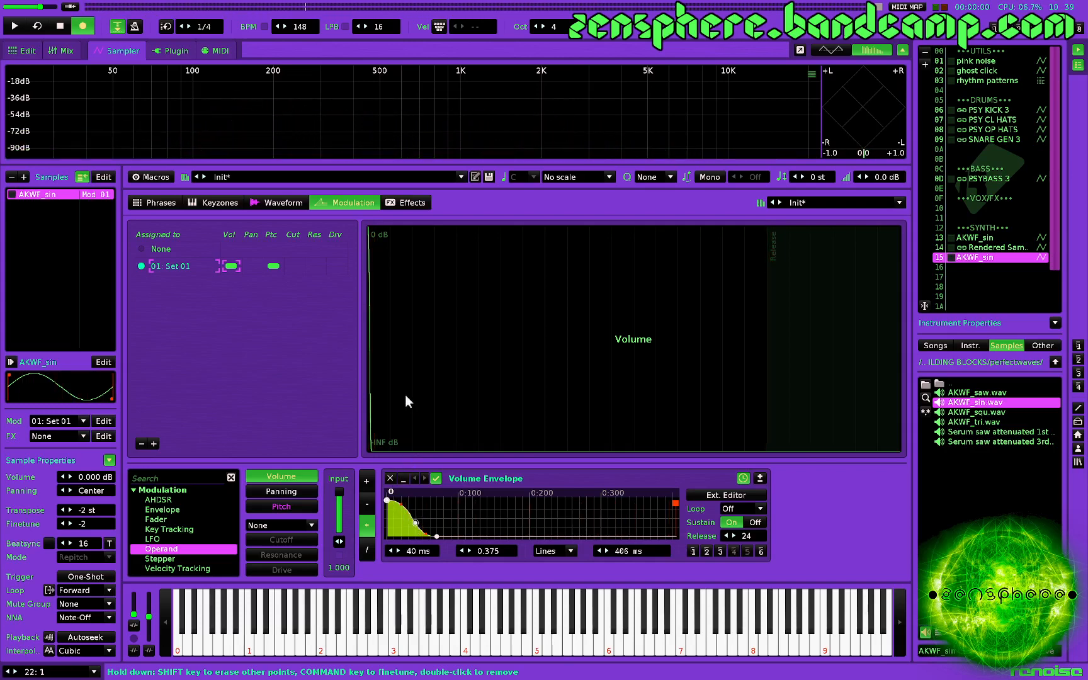
key(r)
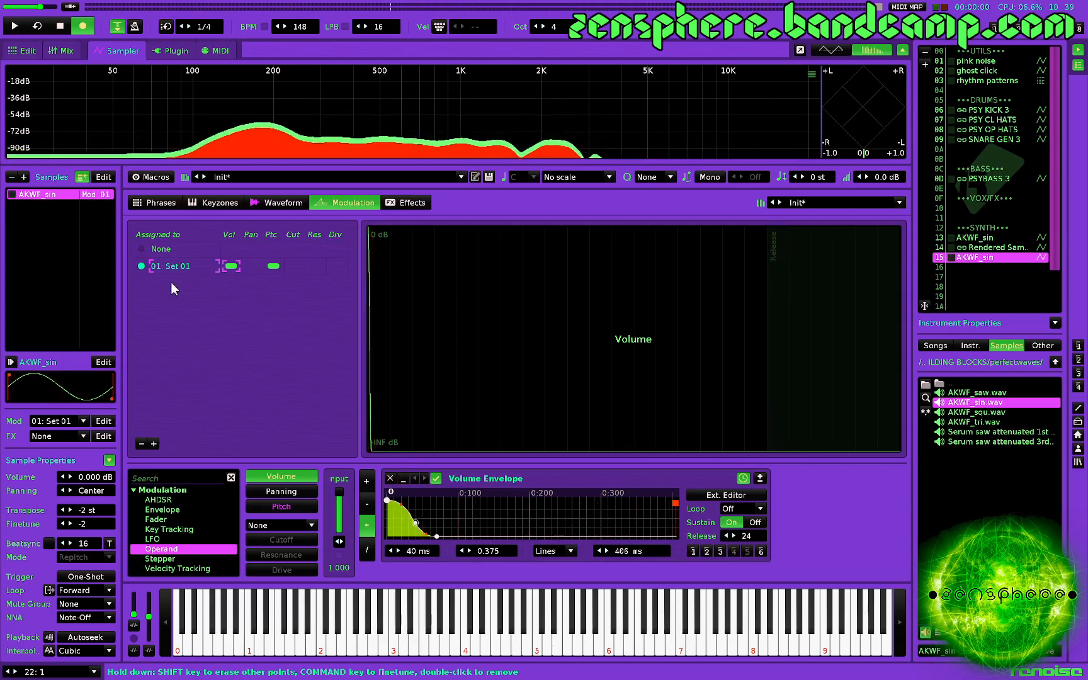
Add a second sample to the instrument, load pink noise 1 min.wav from the BUILDING BLOCKS folder into it, and audition it
click(24, 177)
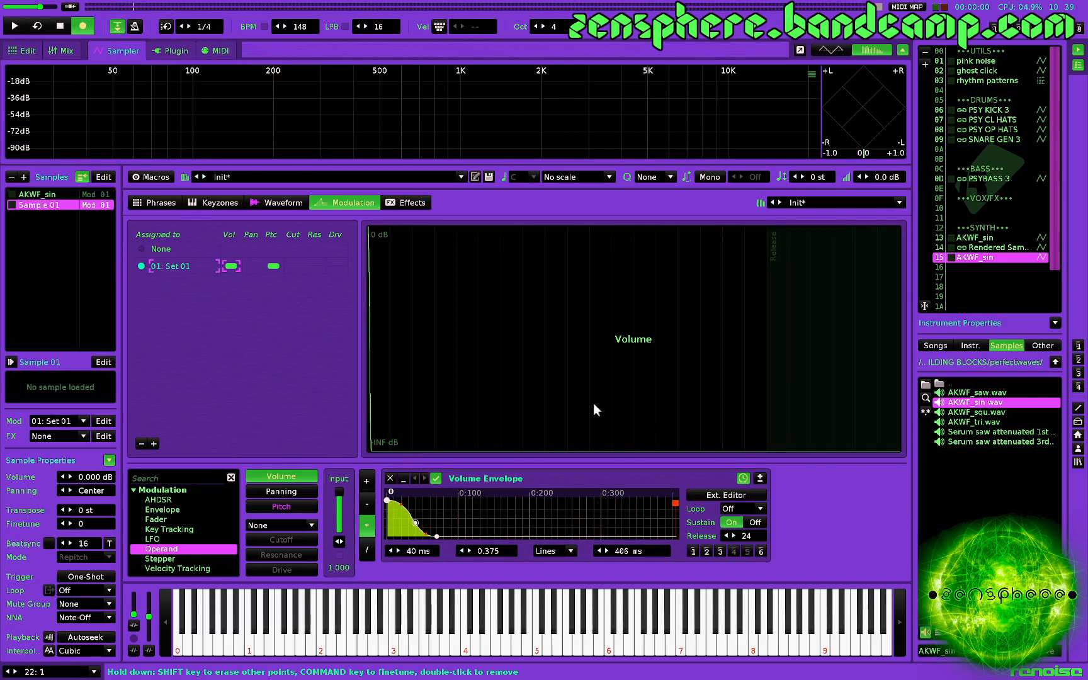
click(1056, 363)
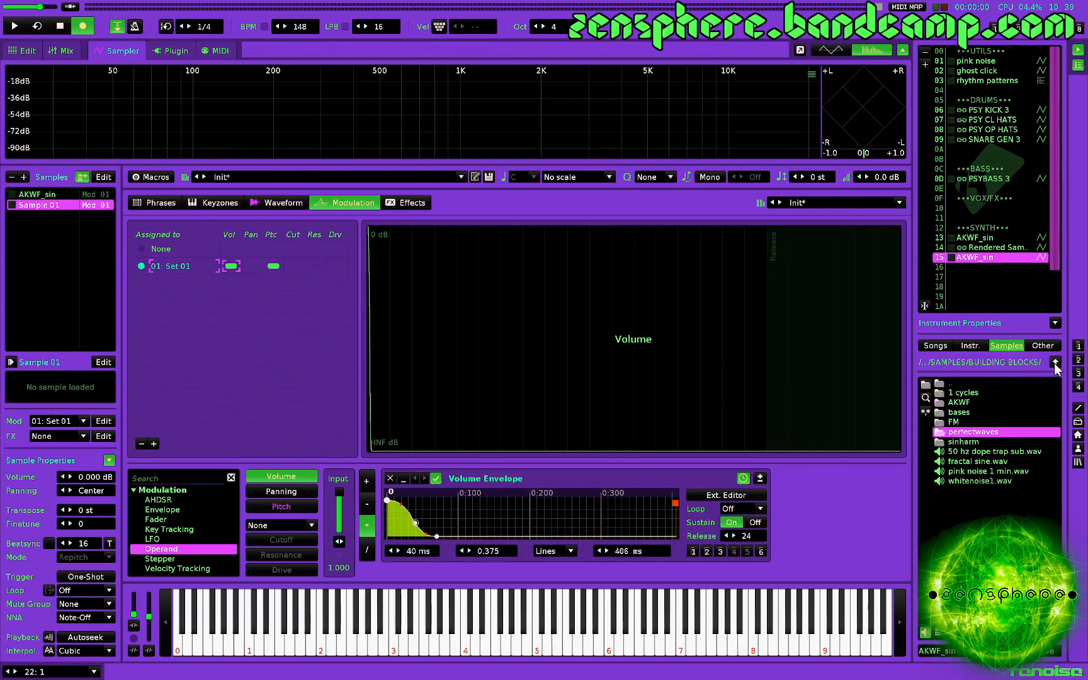
double_click(986, 472)
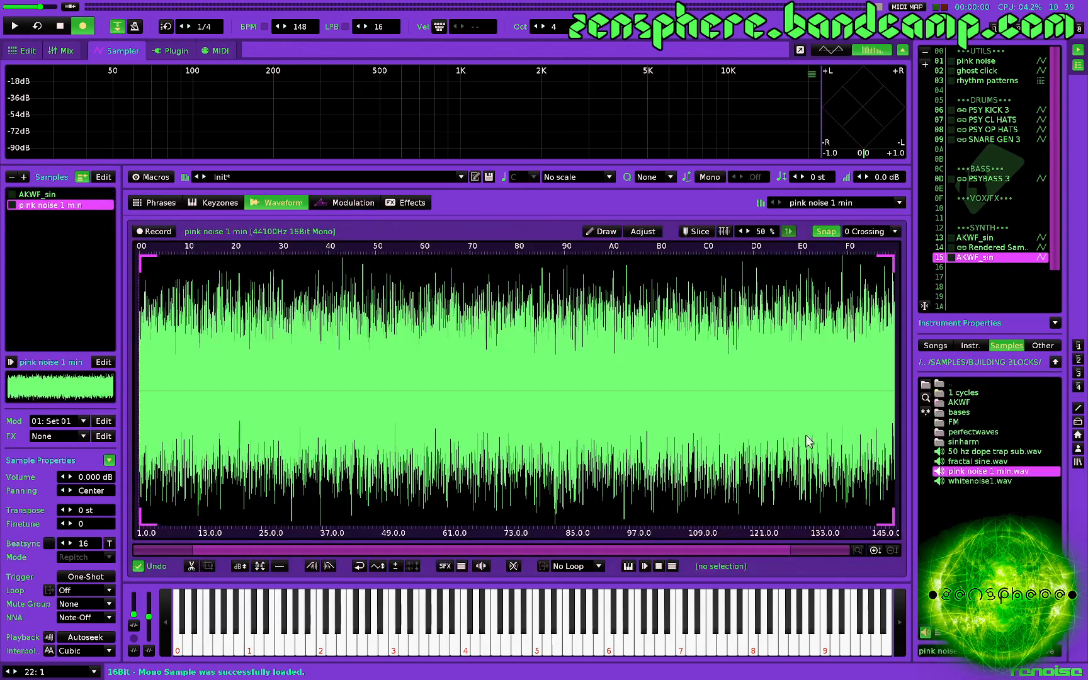
key(r)
key(r)
key(r)
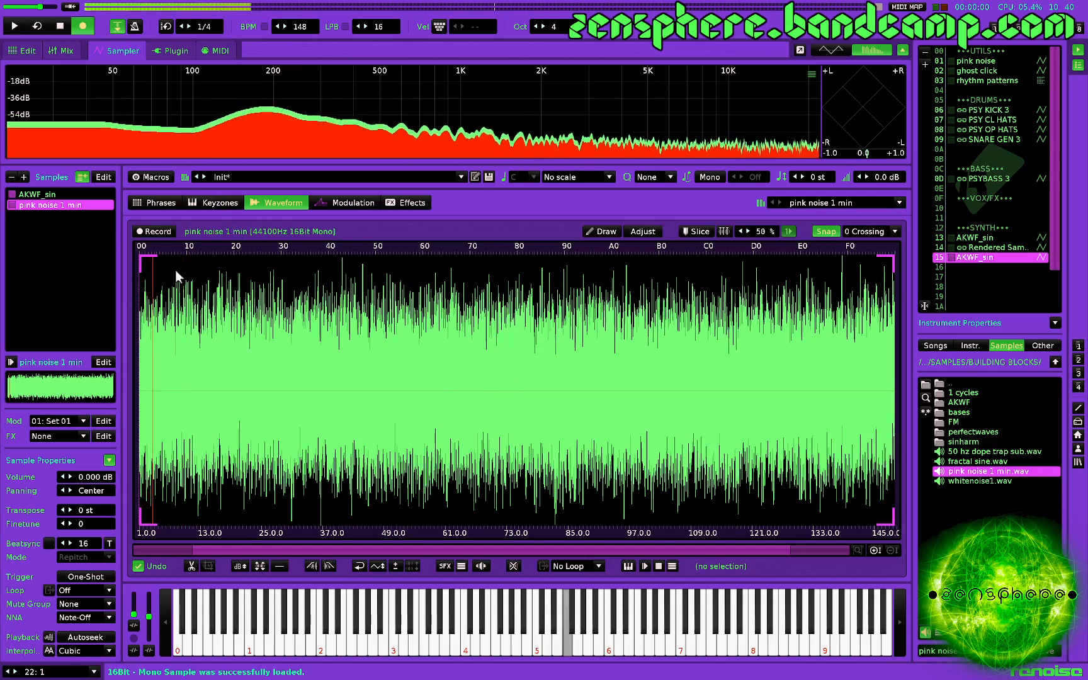
Rename the existing modulation set as body
click(343, 202)
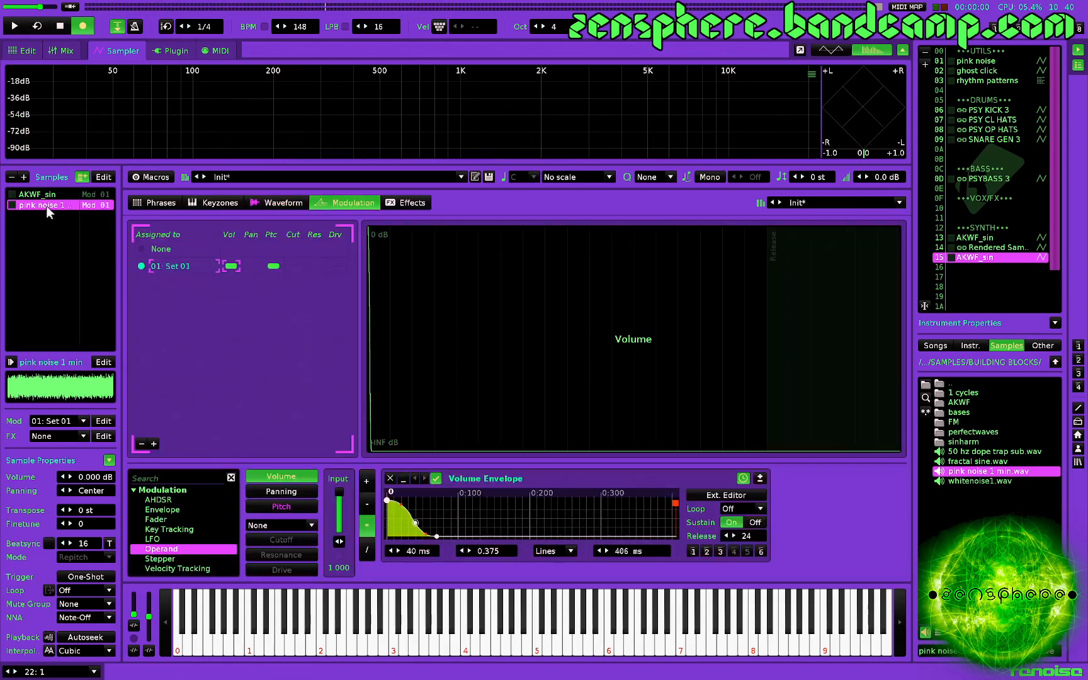
double_click(172, 267)
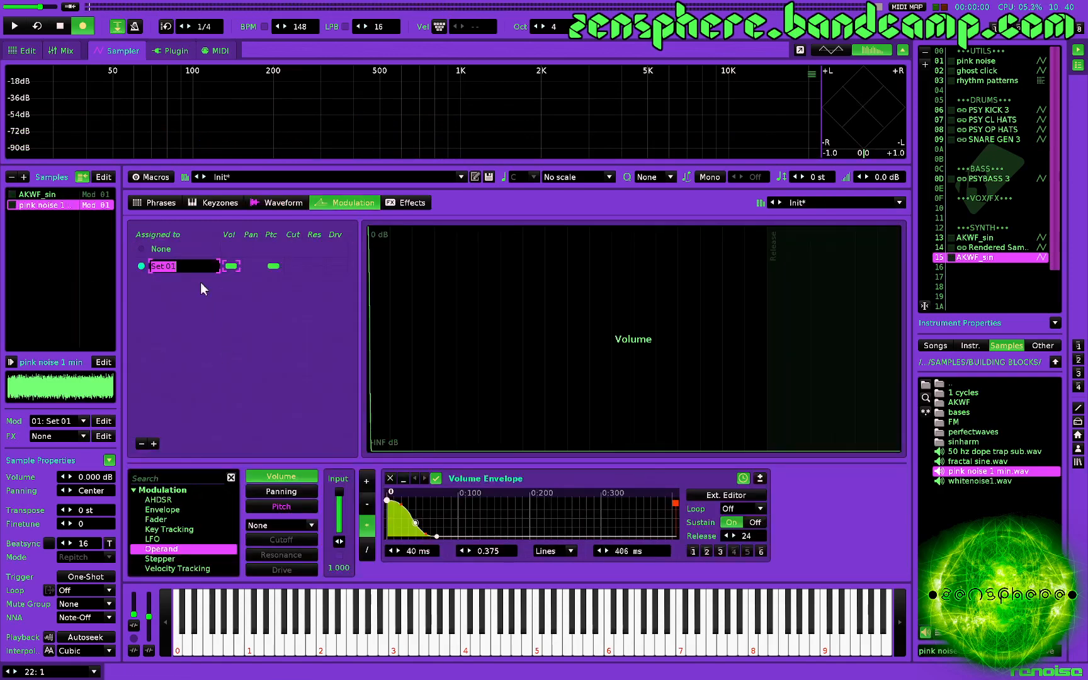
text(body)
key(Return)
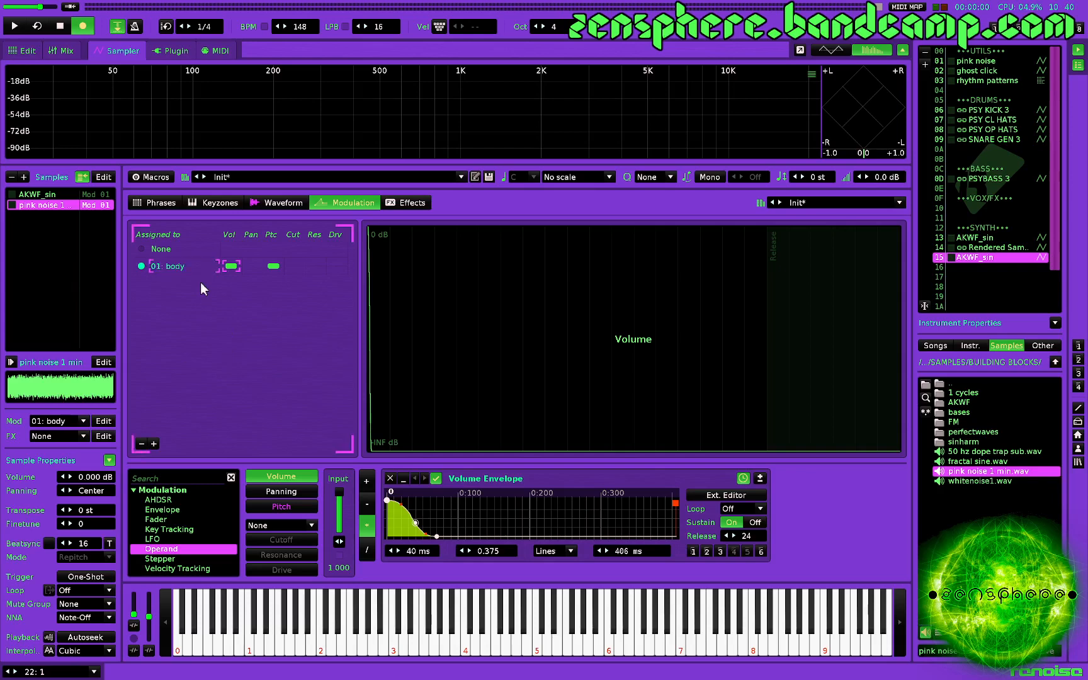
Add a second modulation set named tail, assign the pink noise sample to it, and audition the layered sound
click(153, 444)
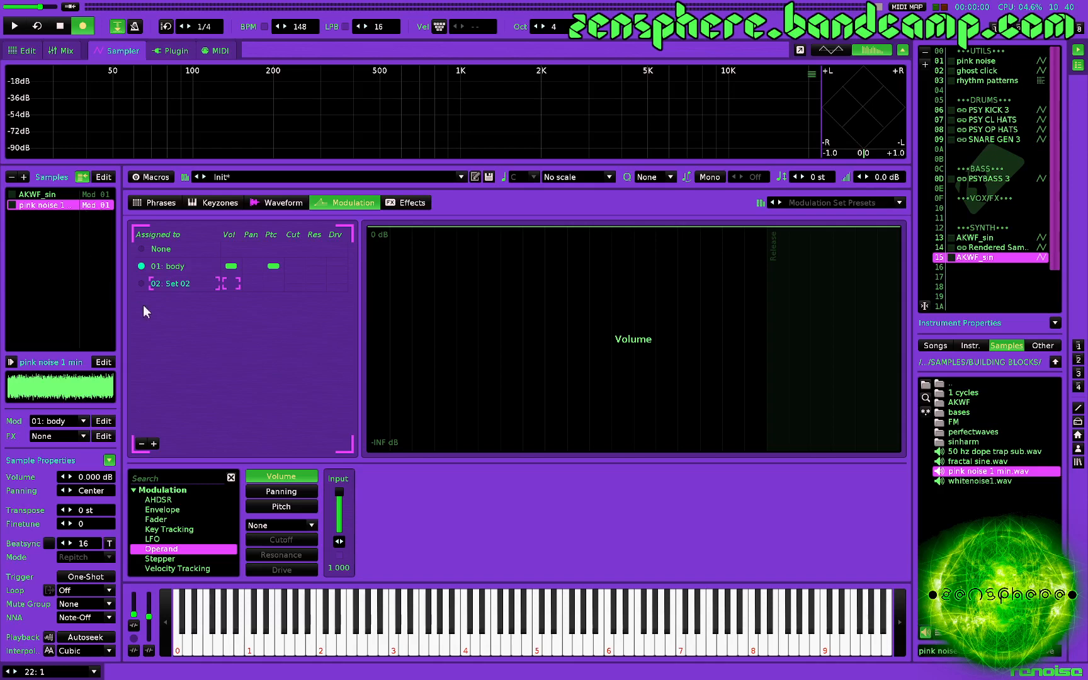
click(145, 282)
double_click(169, 284)
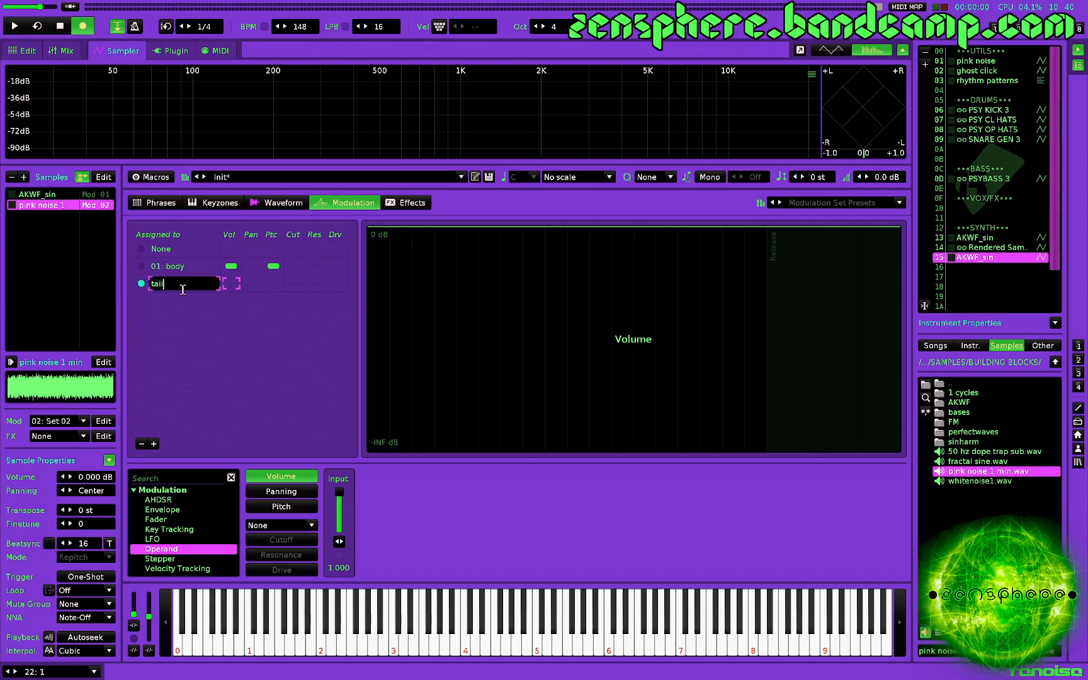
key(Return)
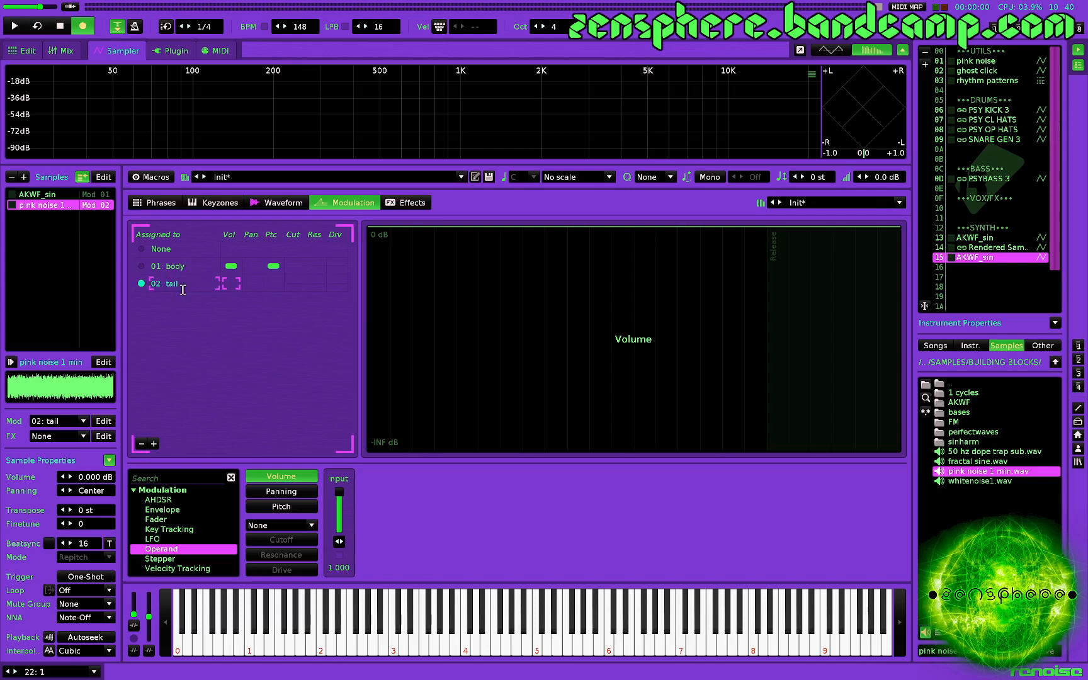
key(r)
key(v)
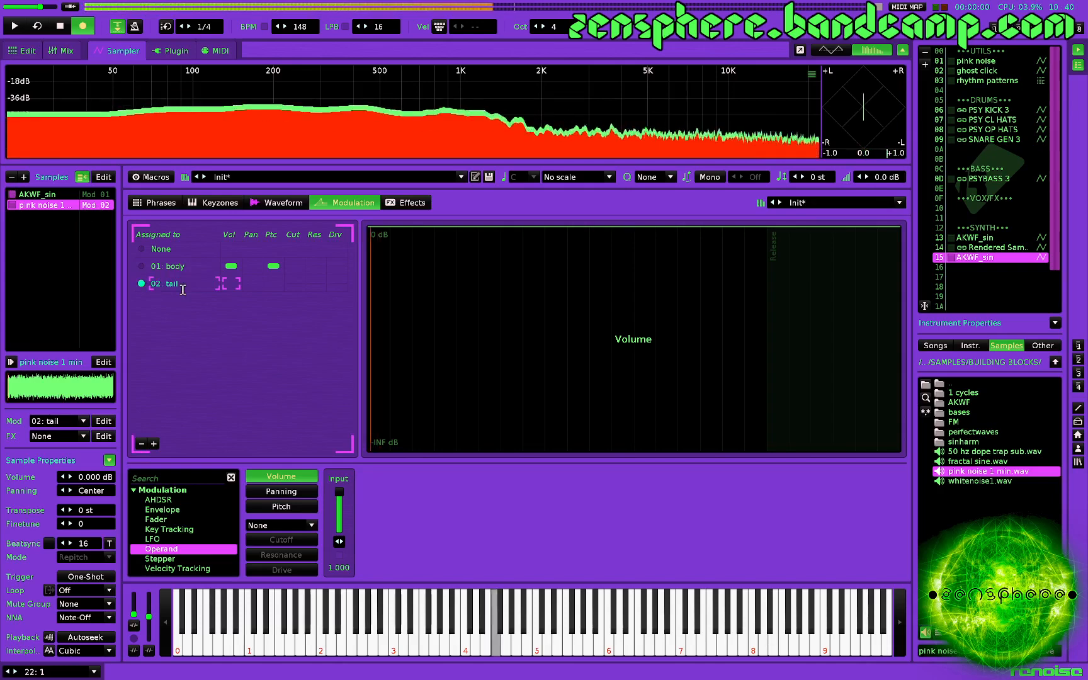
key(r)
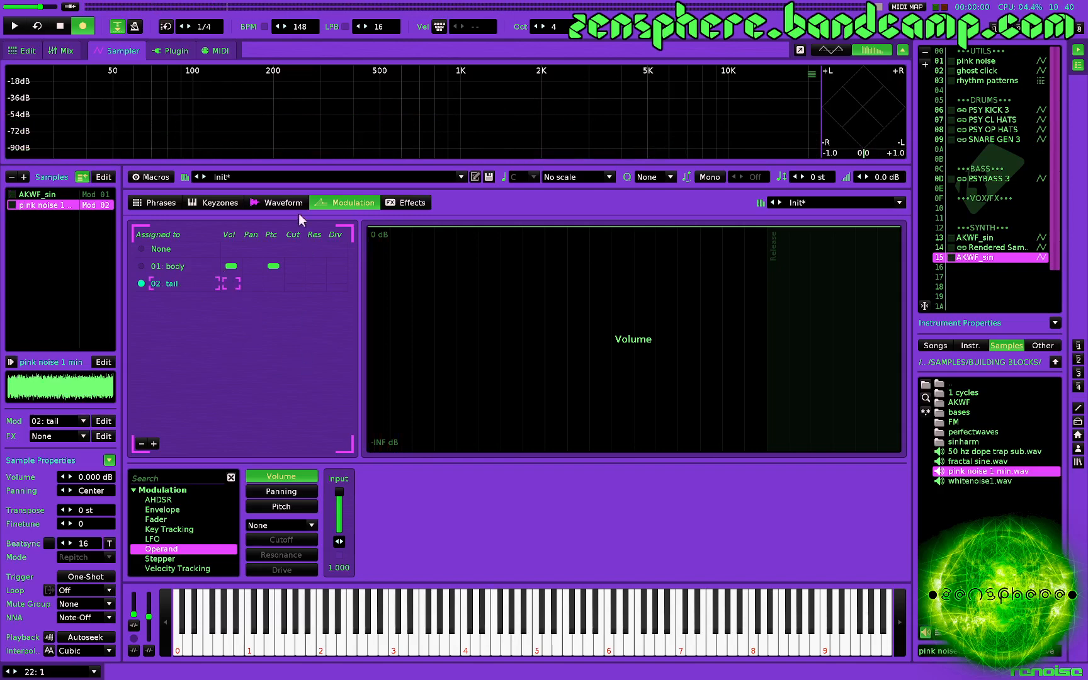
Set the waveform snapping to 8th and trim the pink noise sample to a short section a few beats long
click(283, 202)
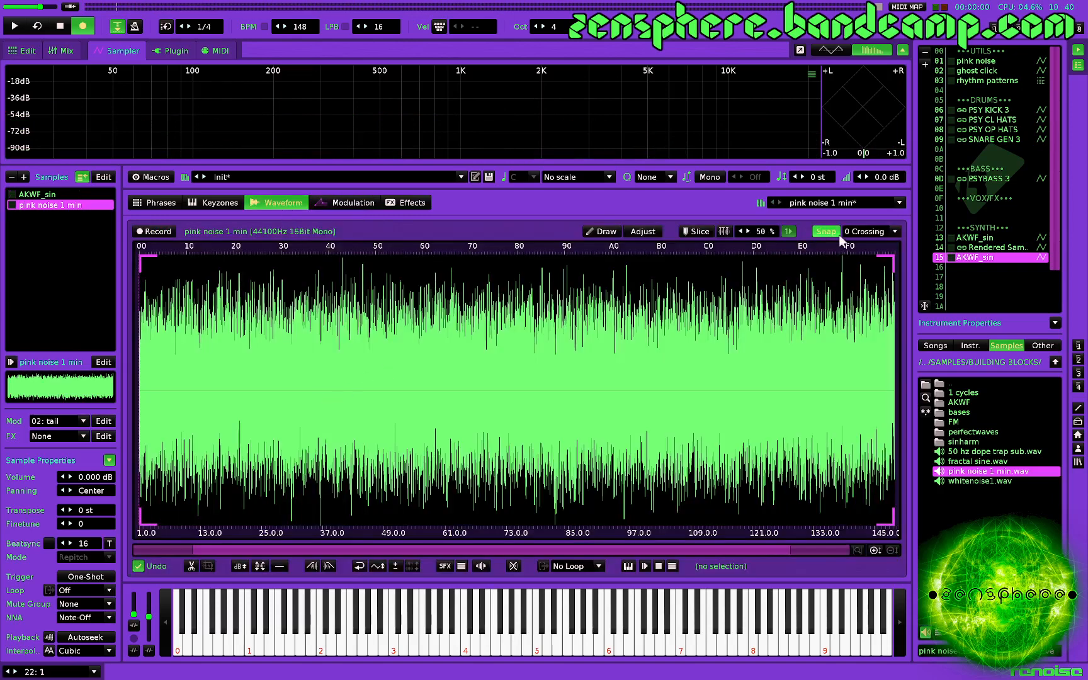
key(r)
click(858, 233)
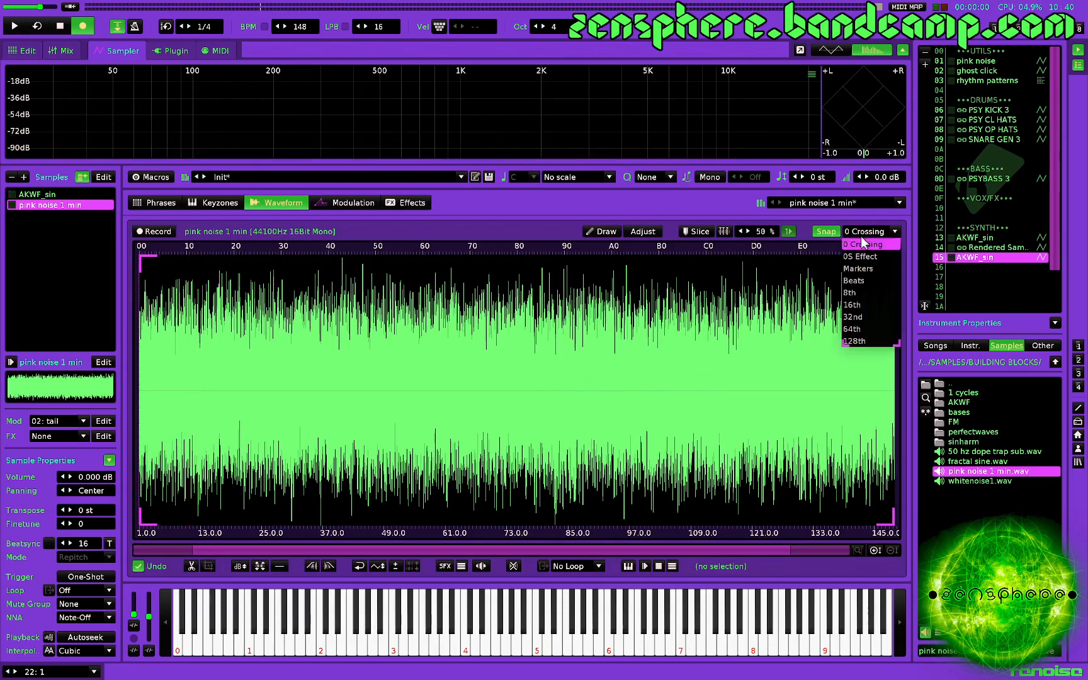
click(856, 293)
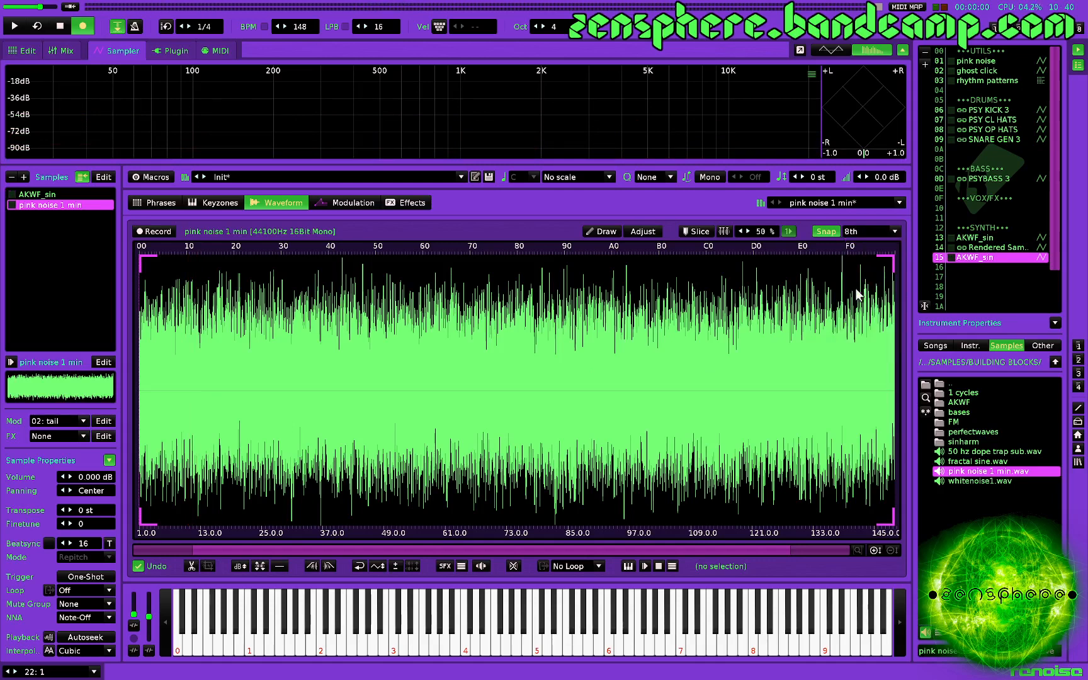
drag(156, 408, 248, 402)
key(ctrl+t)
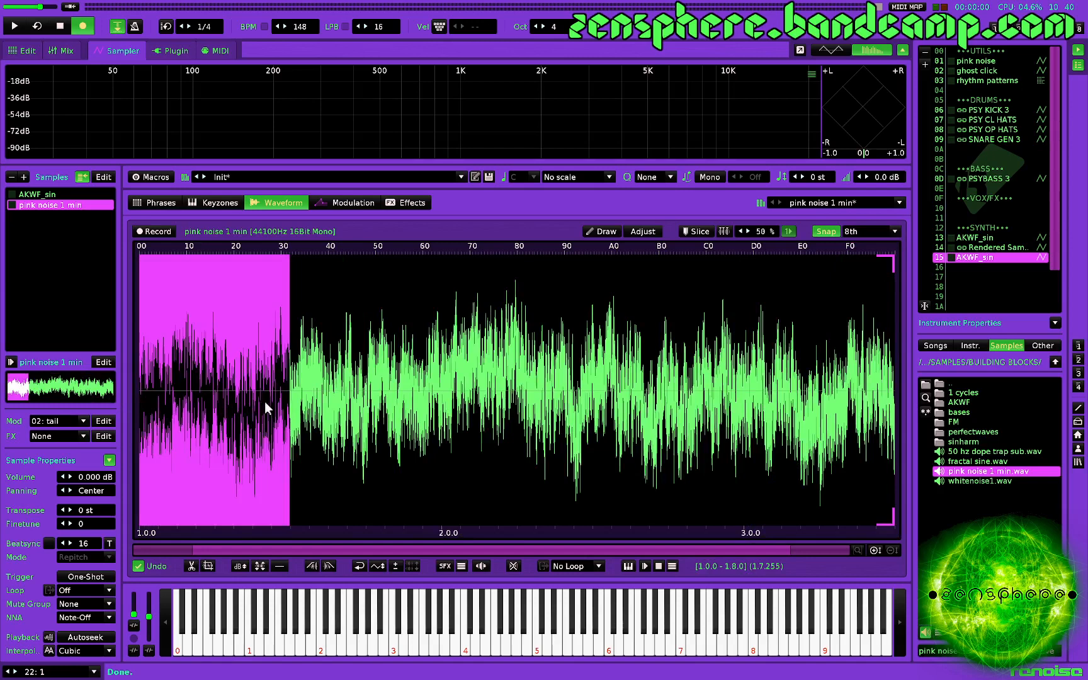
Try trimming the pink noise to the 1.0.0 - 1.8.0 range, audition it, and undo the trim
key(ctrl+t)
key(r)
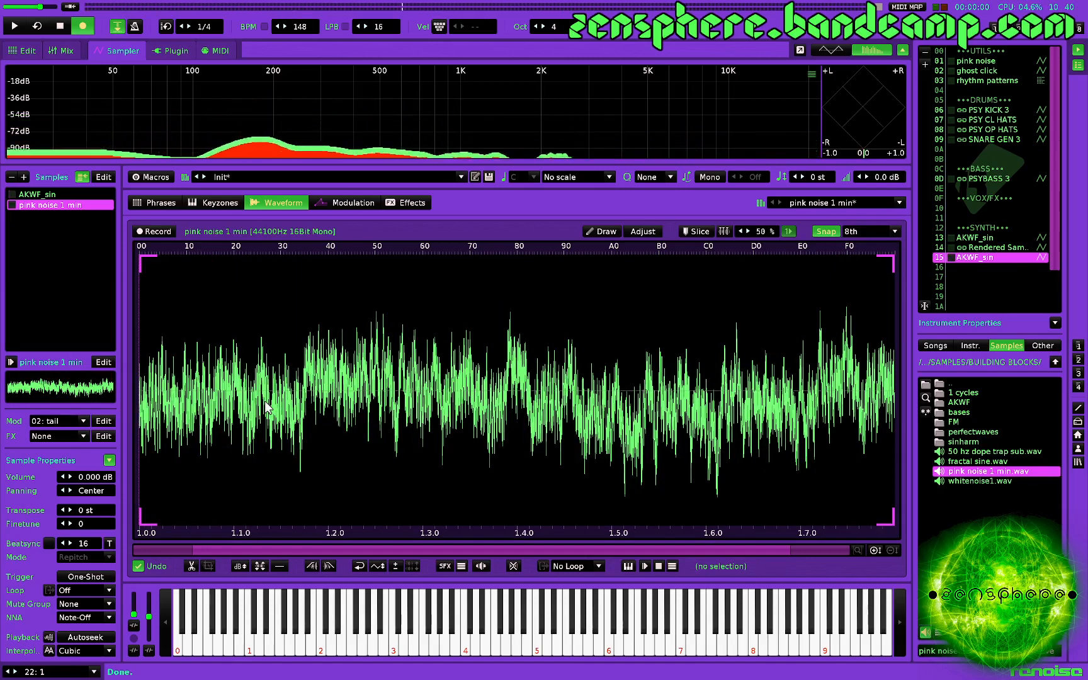
key(ctrl+z)
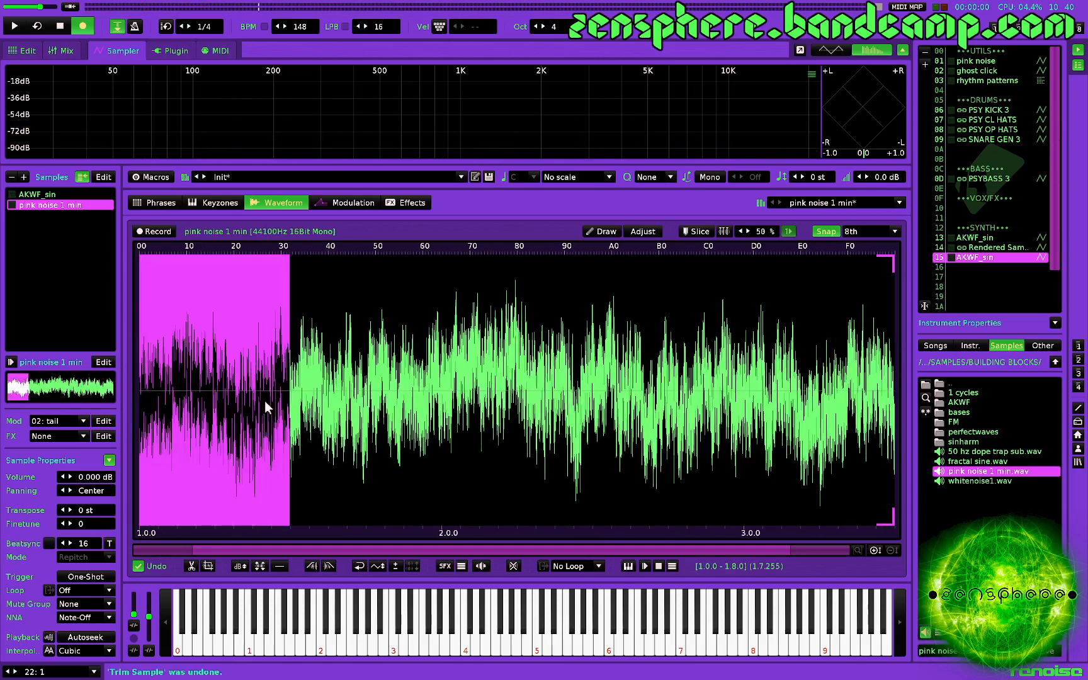
key(r)
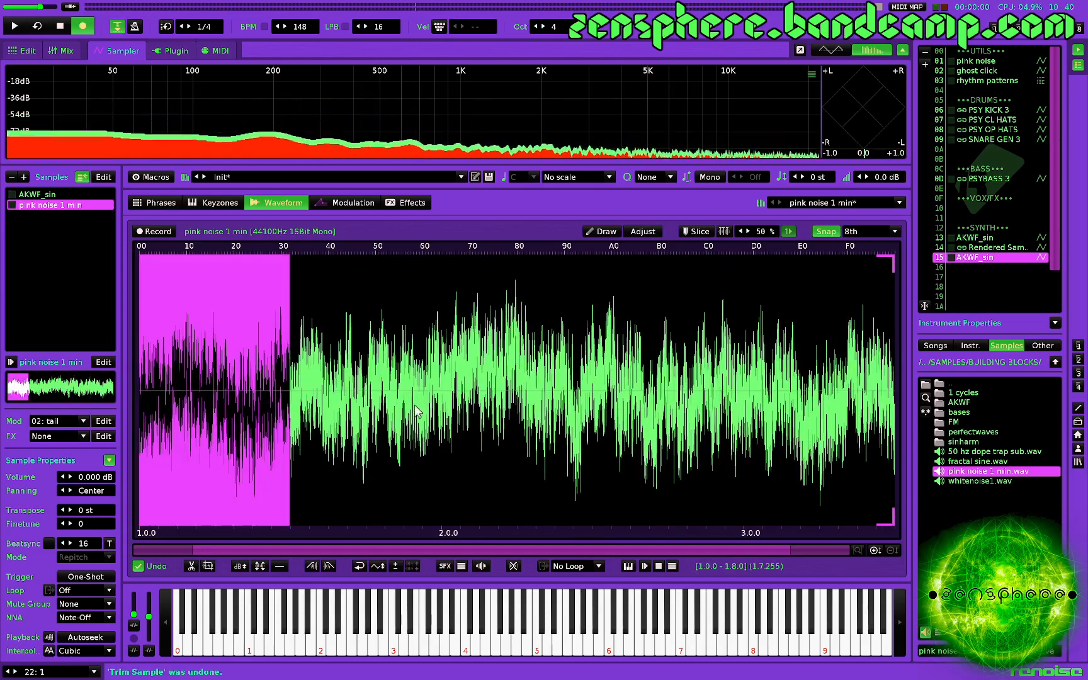
Trim the pink noise sample to the 1.0.0 - 3.0.0 range and audition it
drag(302, 410, 384, 408)
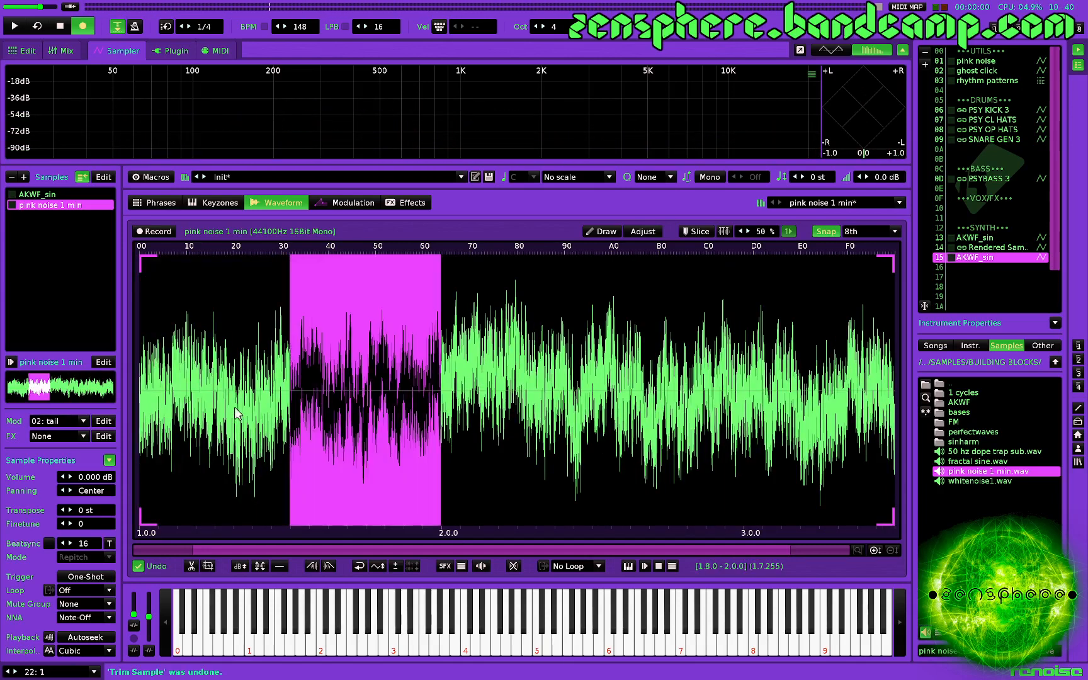
drag(202, 400, 403, 398)
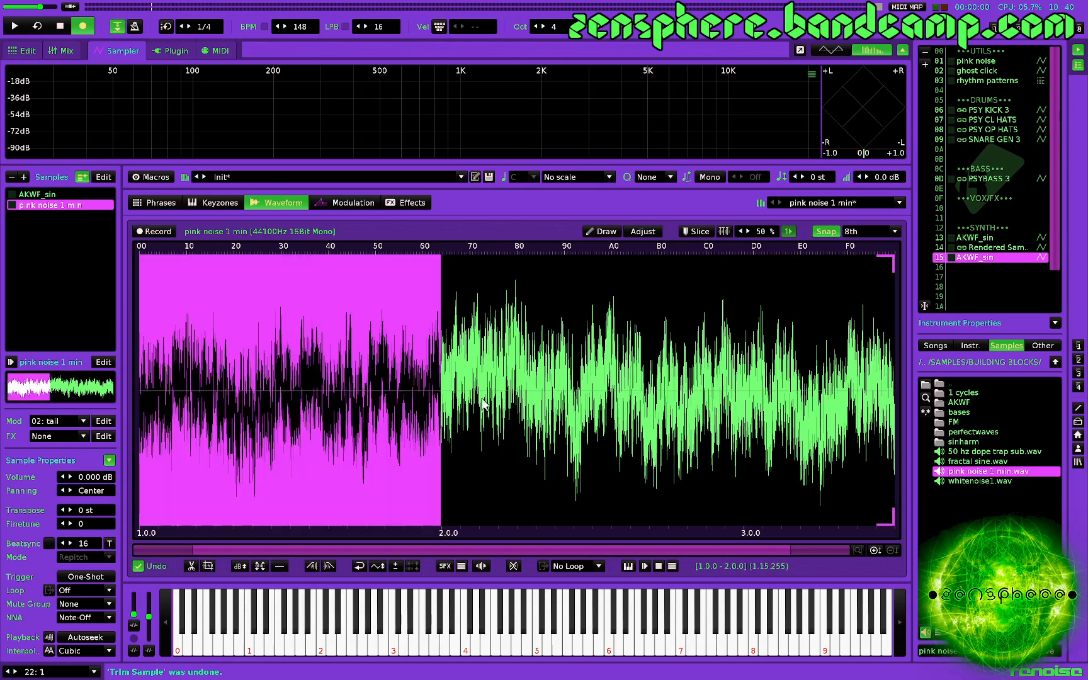
drag(482, 404, 677, 391)
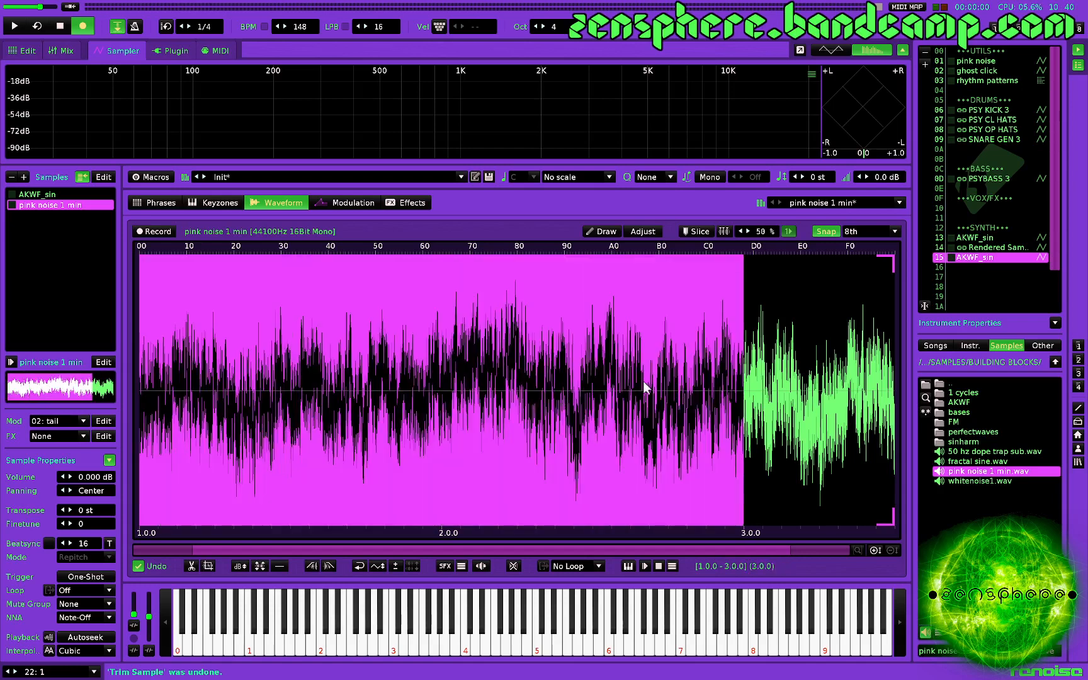
key(ctrl+t)
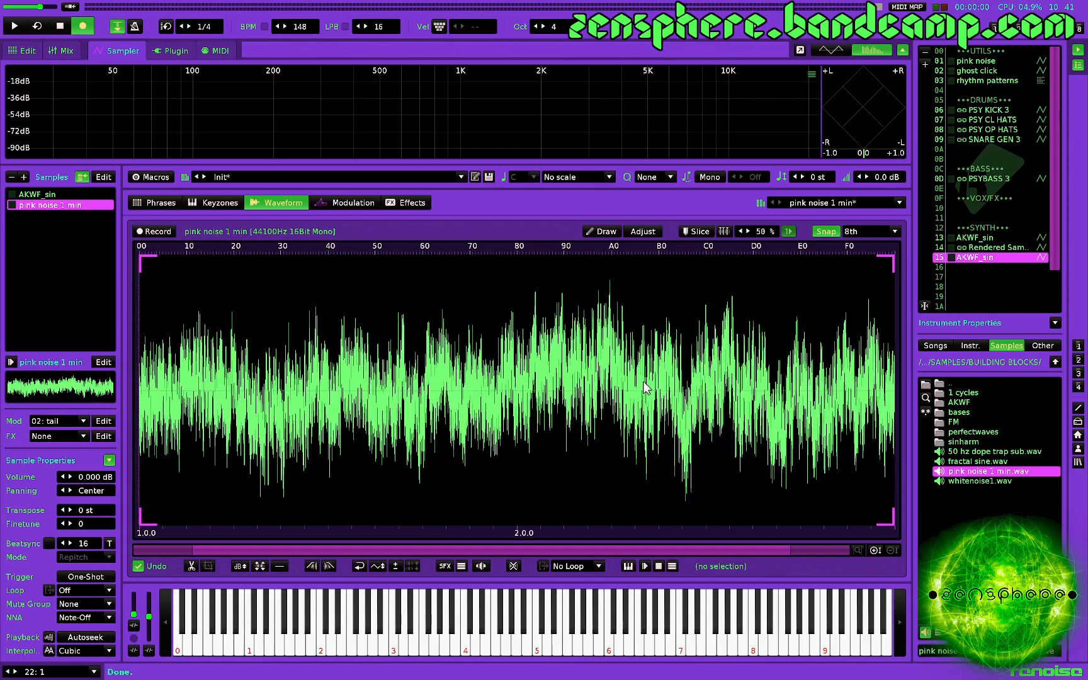
key(r)
Add a volume Envelope to the tail modulation set, using beat timing and a length of 1:0 beats
click(346, 202)
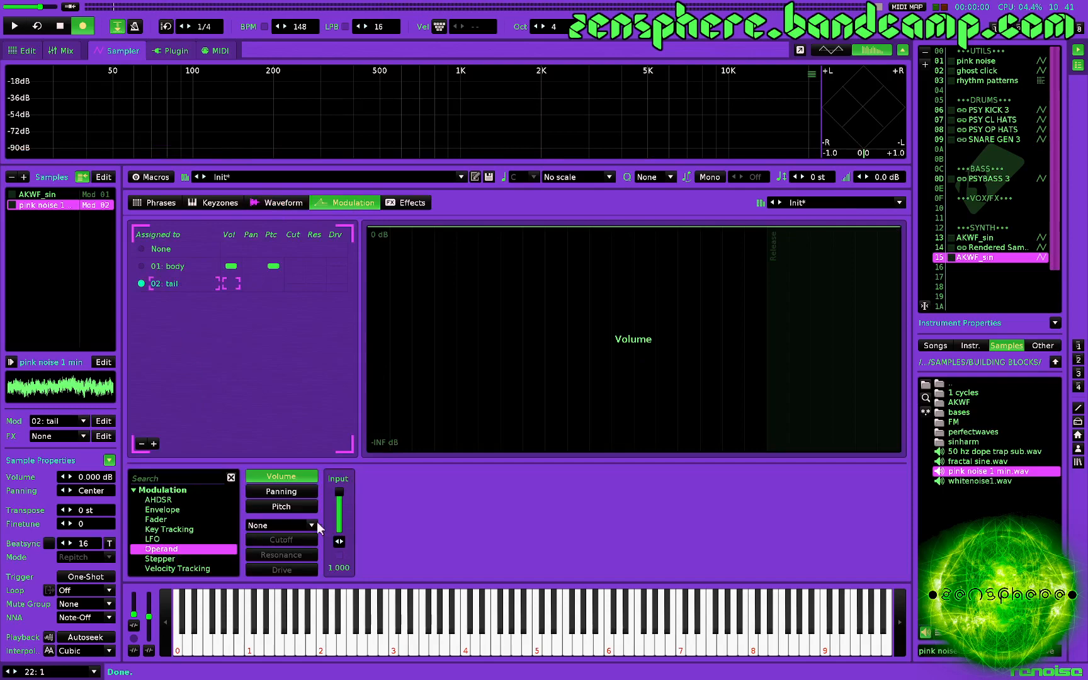
double_click(162, 507)
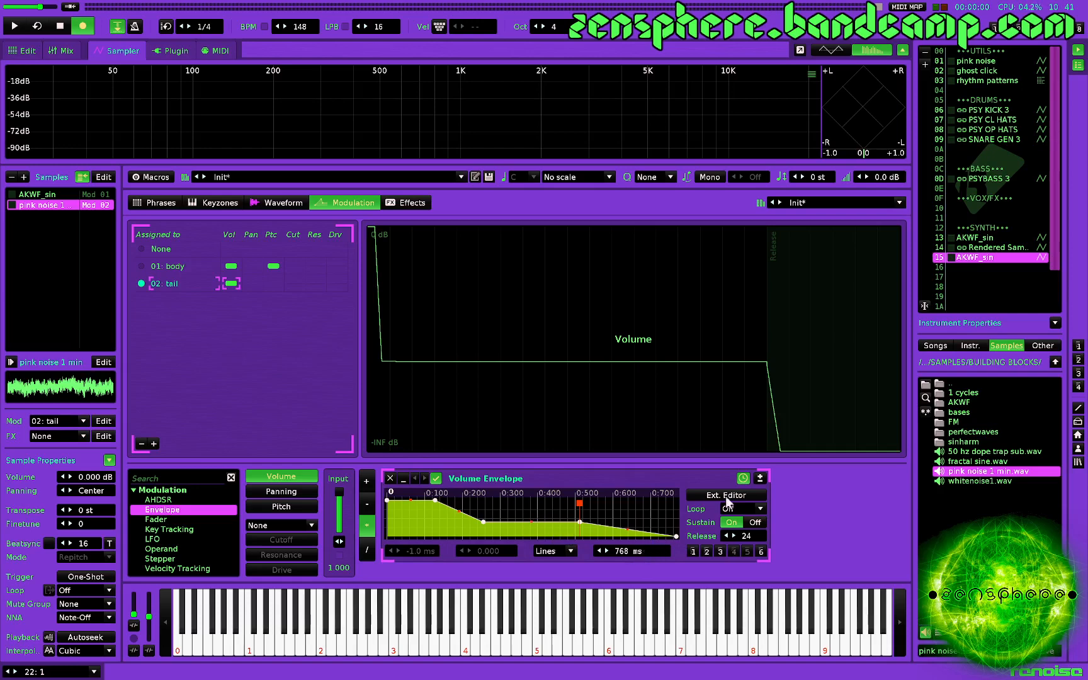
click(743, 478)
drag(616, 554, 615, 569)
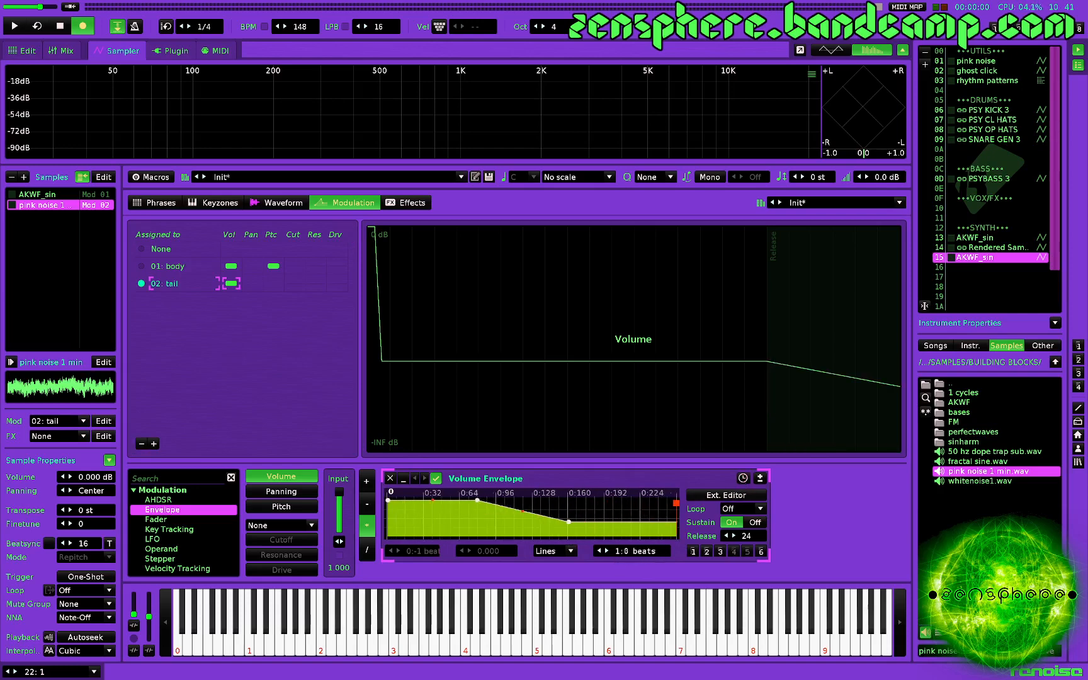
Shape the tail volume envelope to rise from zero to 1.000 at 0:36, then curve down to zero at 0:196
drag(648, 522, 676, 536)
drag(387, 501, 427, 500)
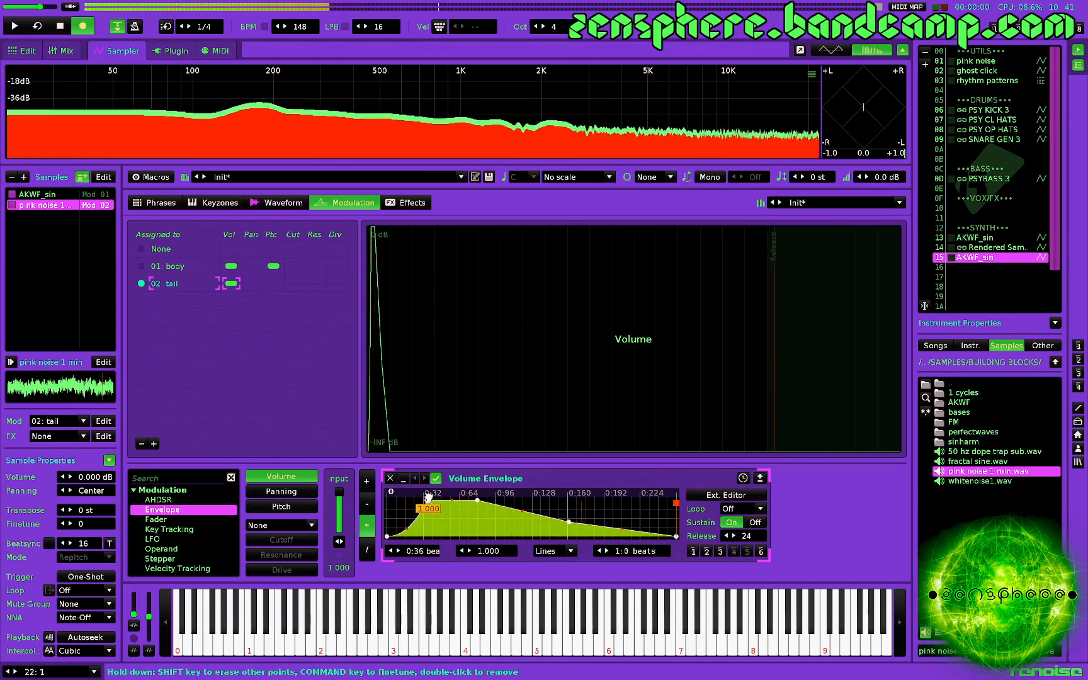
drag(570, 521, 577, 536)
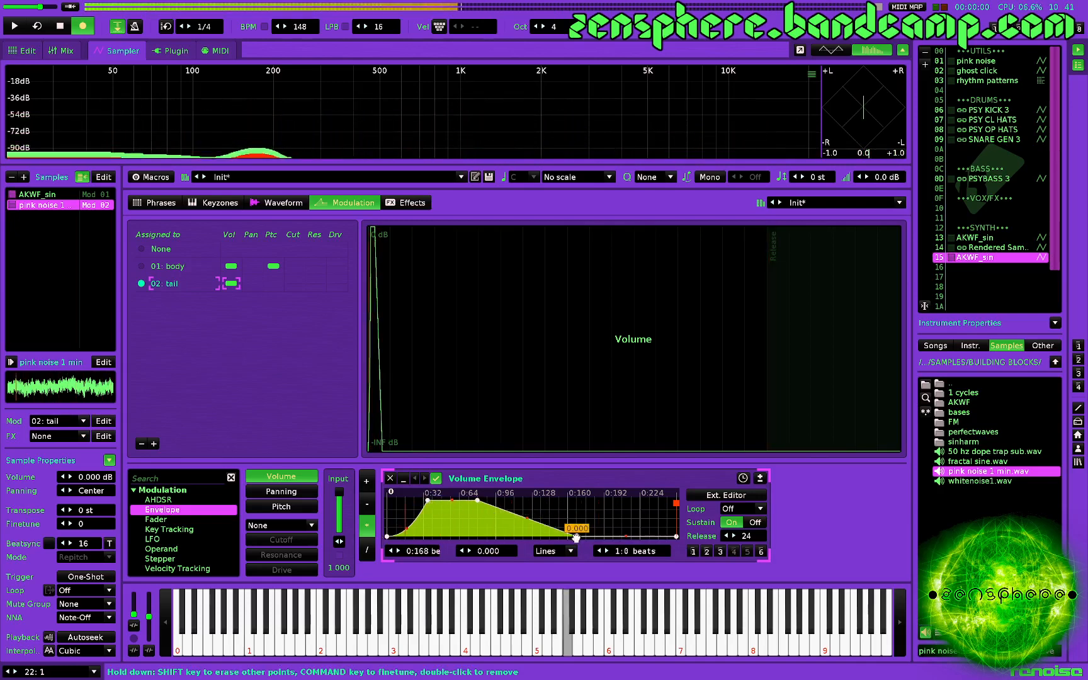
double_click(477, 500)
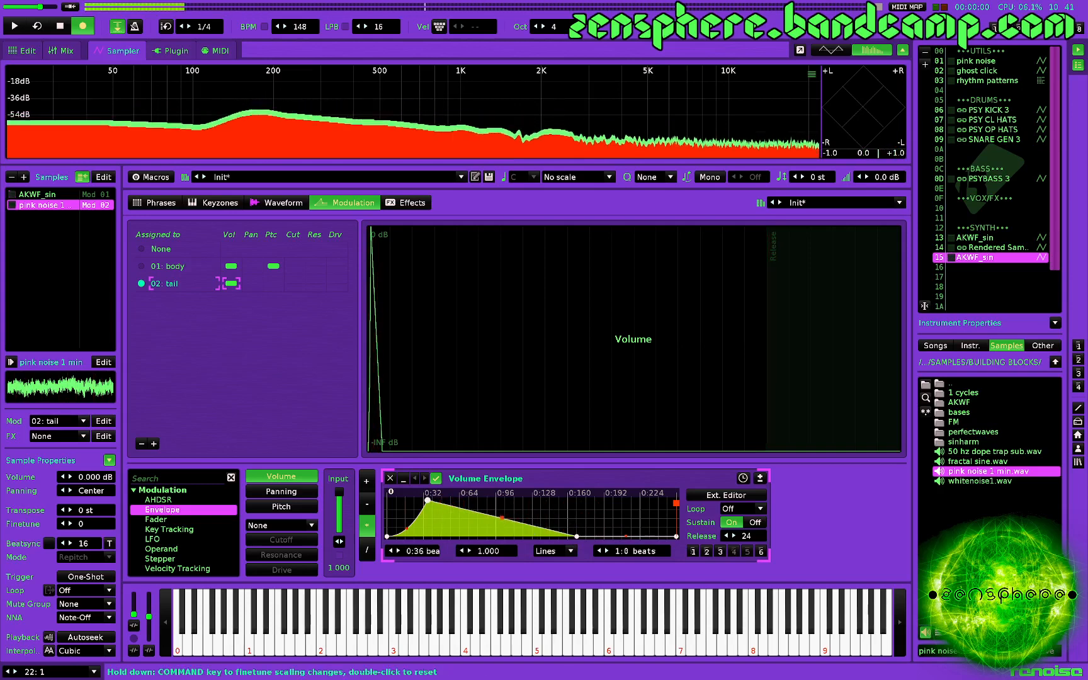
drag(476, 513, 478, 505)
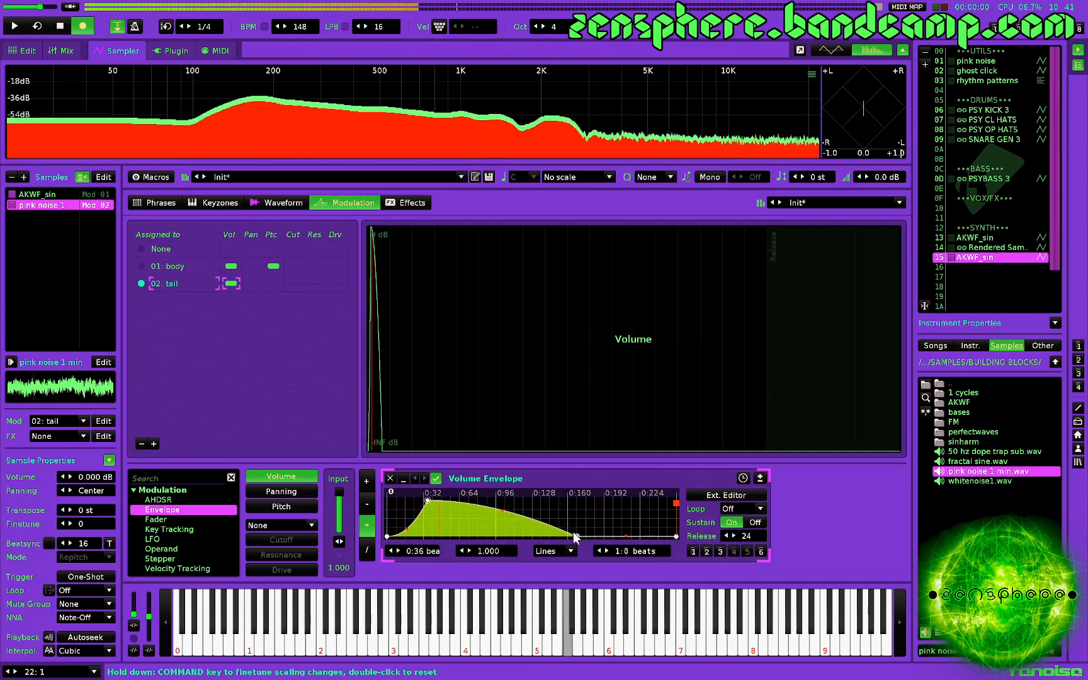
drag(576, 536, 608, 537)
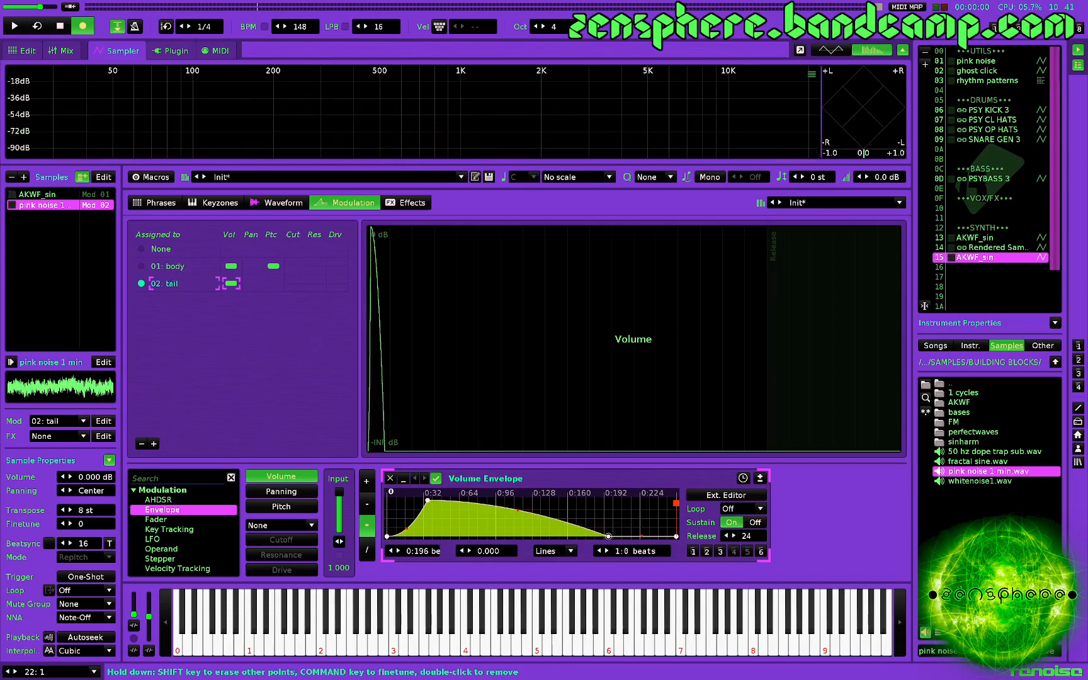
Transpose the pink noise sample to 13 st and audition it
key(r)
click(70, 510)
key(r)
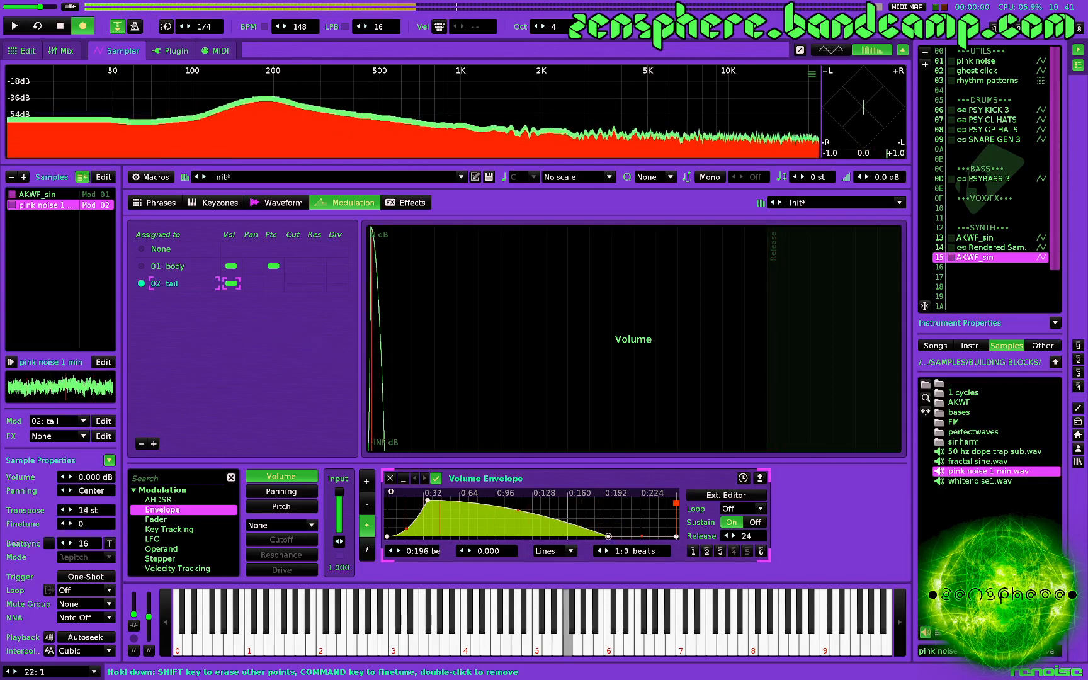
click(63, 510)
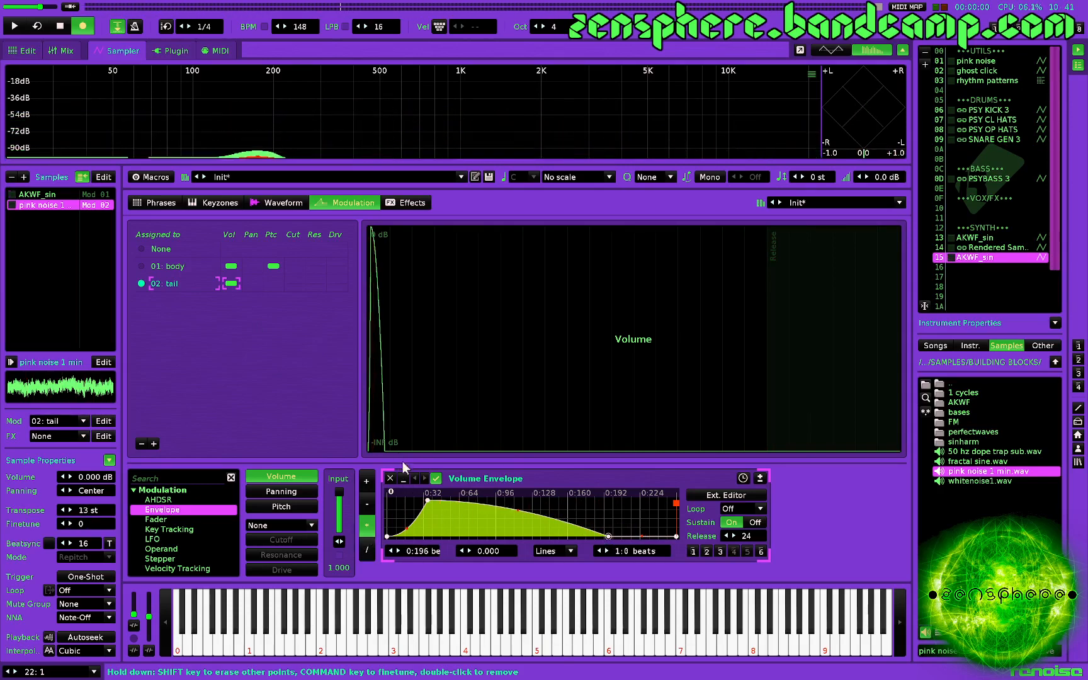
Replace the pink noise sample with whitenoise1.wav and assign it to the tail modulation set
click(12, 178)
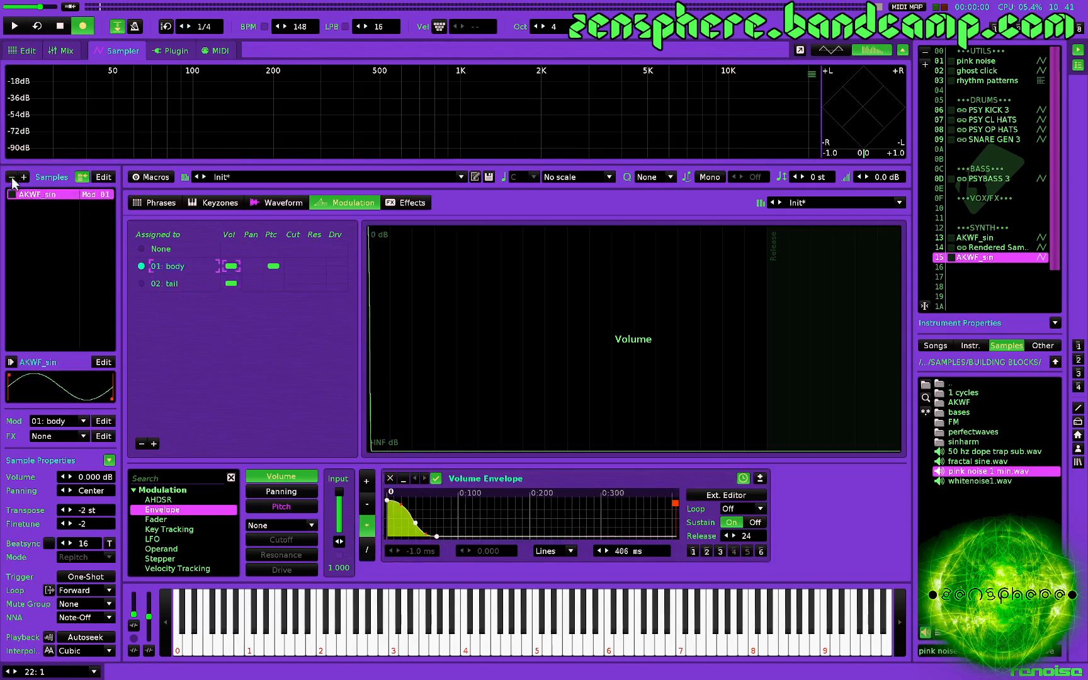
click(23, 177)
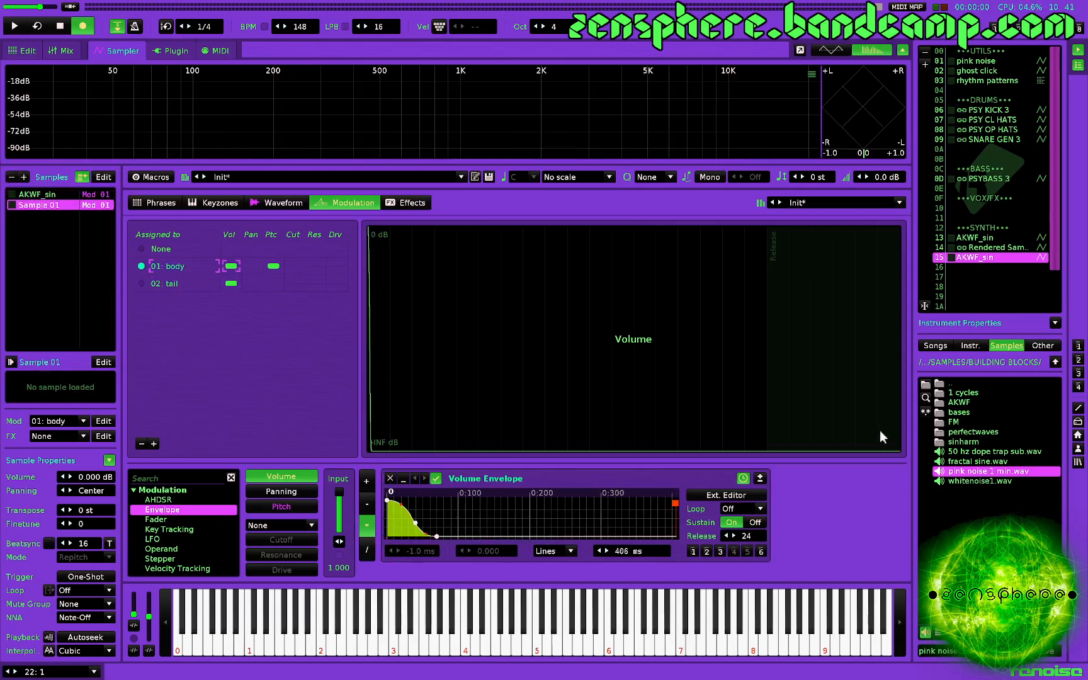
double_click(976, 480)
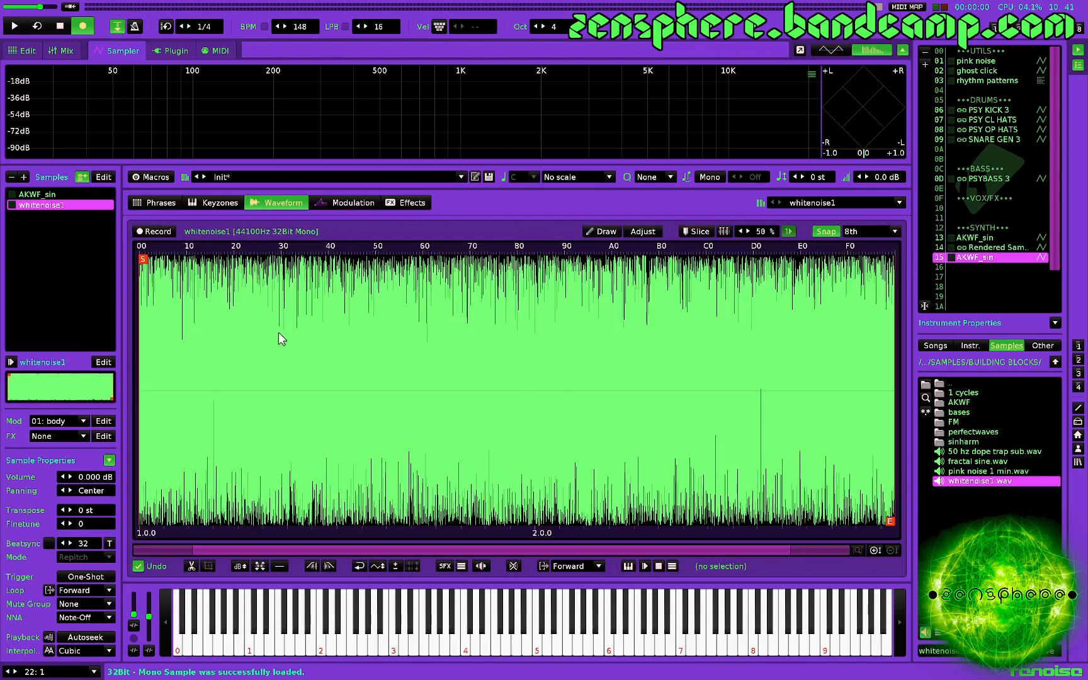
click(340, 202)
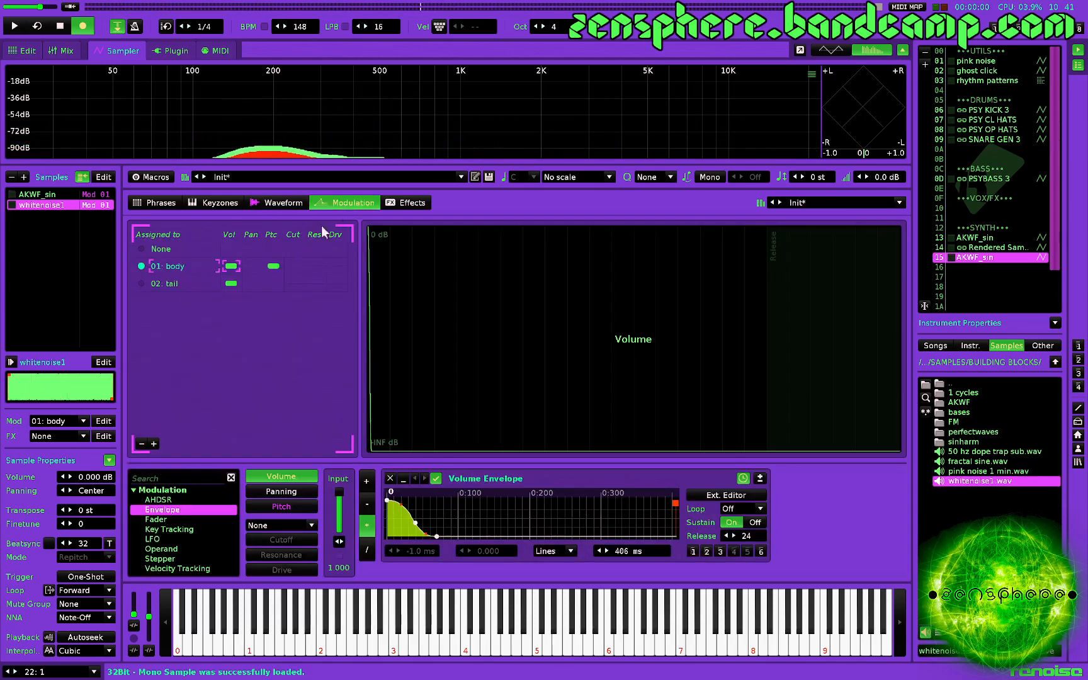
click(170, 284)
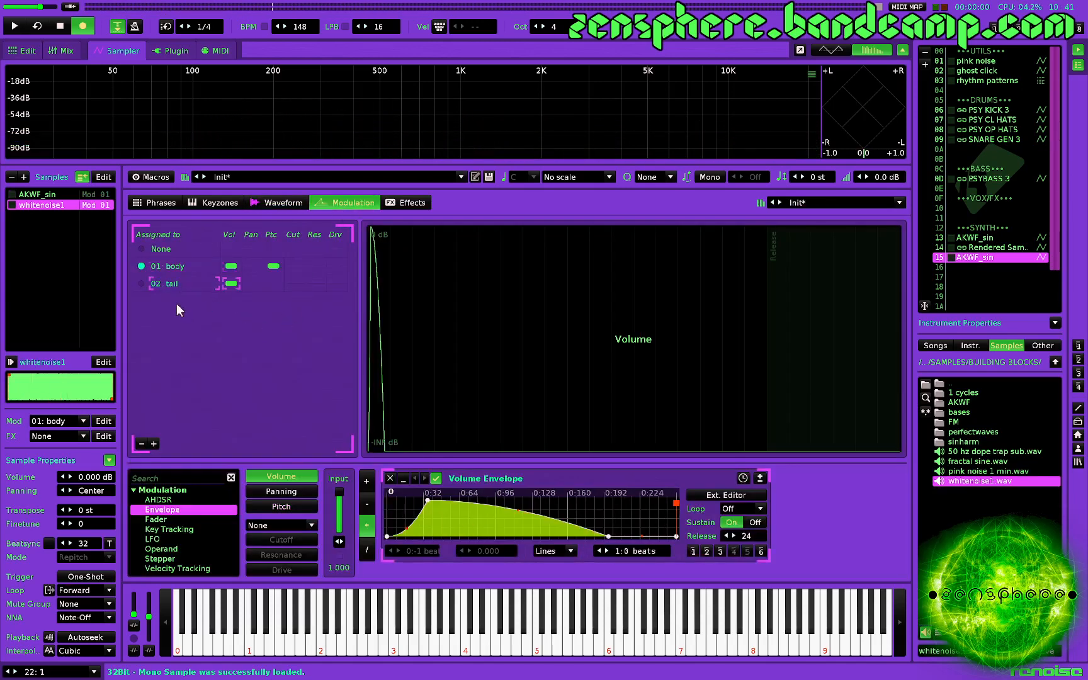
click(139, 283)
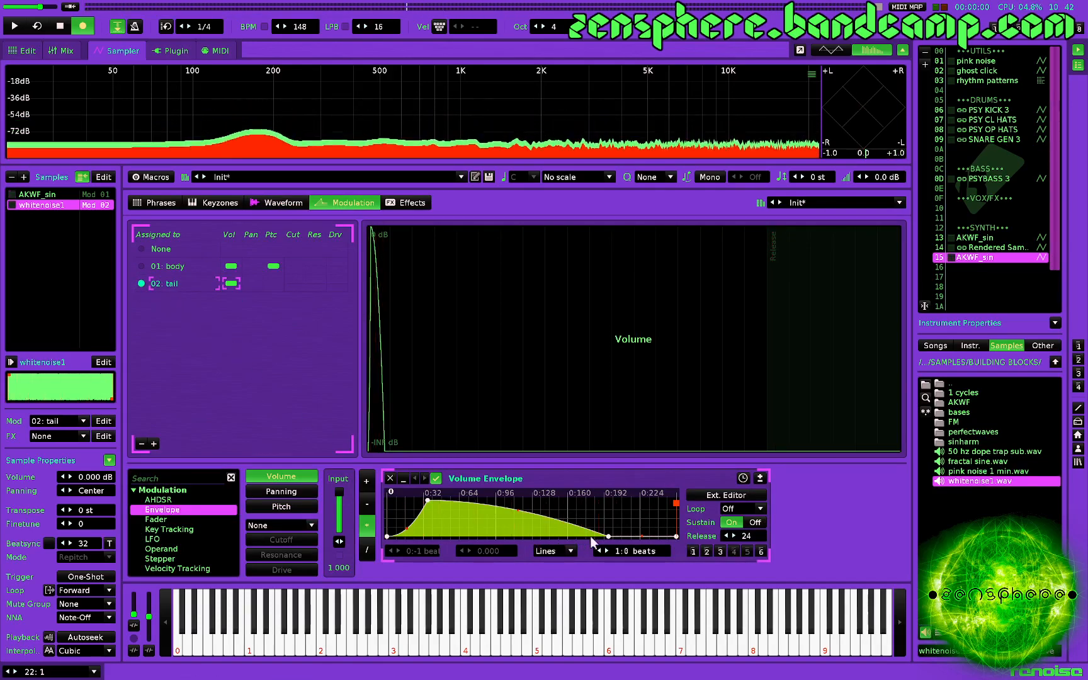
Move the tail envelope's peak to 0.958 at 0:24, shorten its decay to about 0:104, and audition it
drag(427, 499, 414, 507)
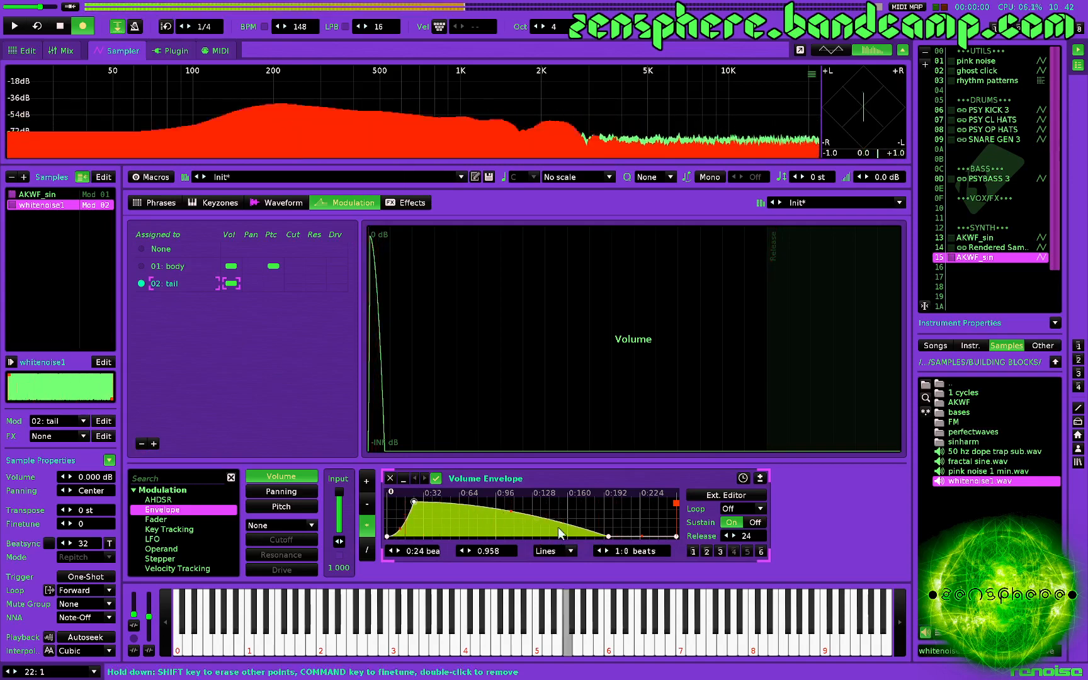
drag(609, 536, 459, 504)
key(r)
key(r)
key(r)
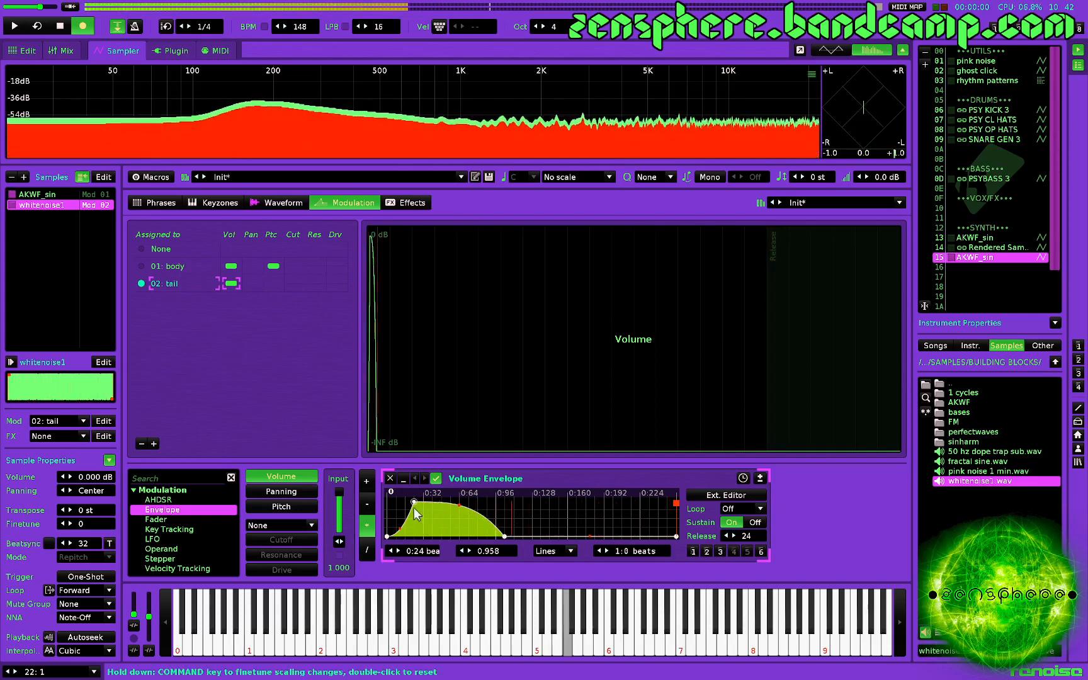
key(r)
Raise the tail envelope's start point, move its peak to 0.792 at 0:36, and audition it
drag(386, 536, 427, 508)
key(r)
key(r)
key(r)
key(r)
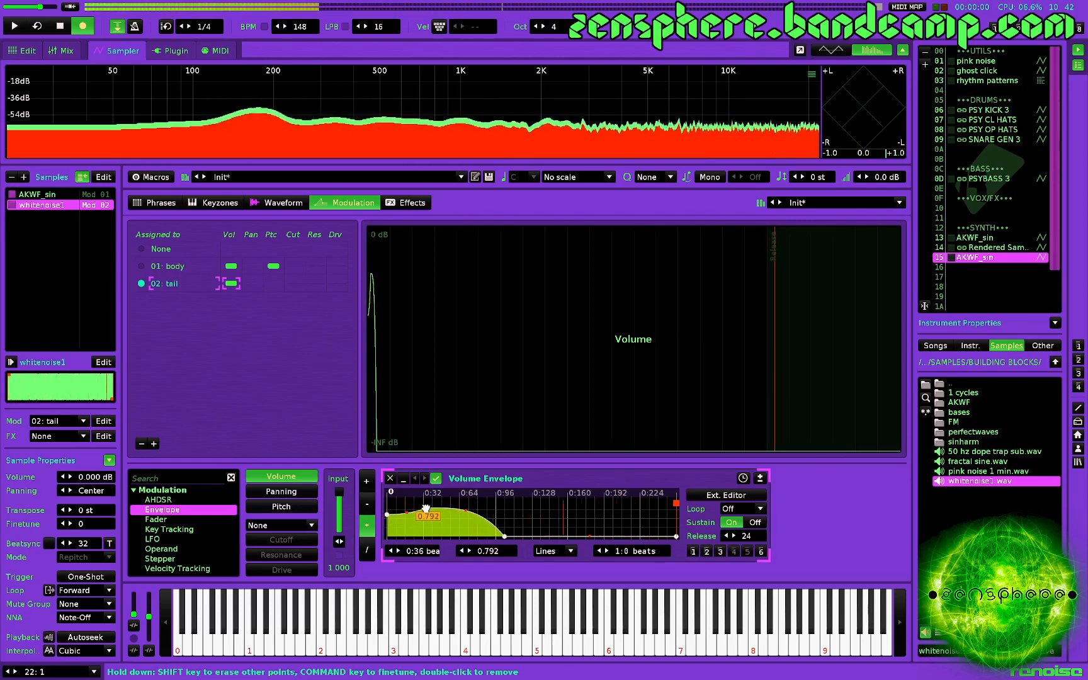
key(r)
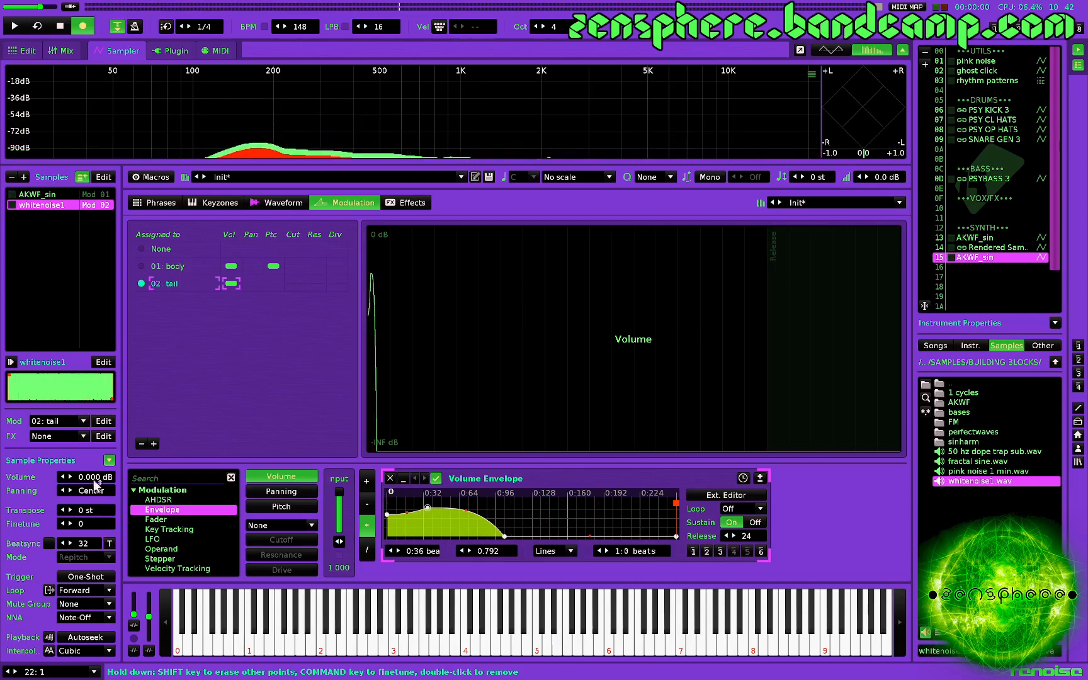
Lower the white noise sample's volume to -4.127 dB while auditioning it
key(r)
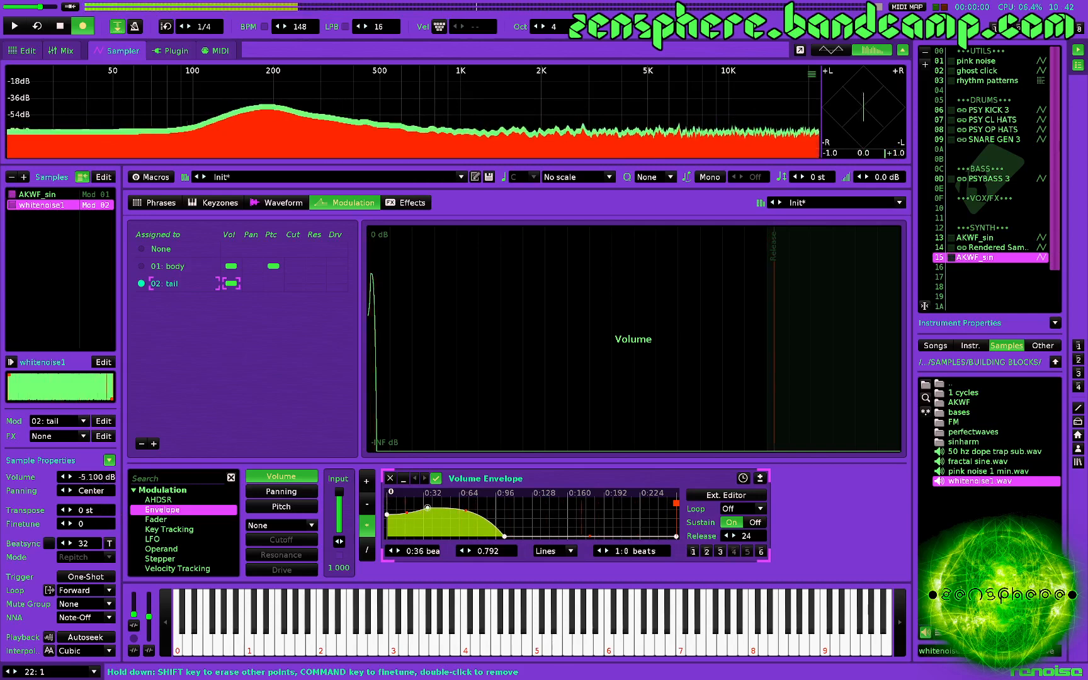
key(r)
key(r)
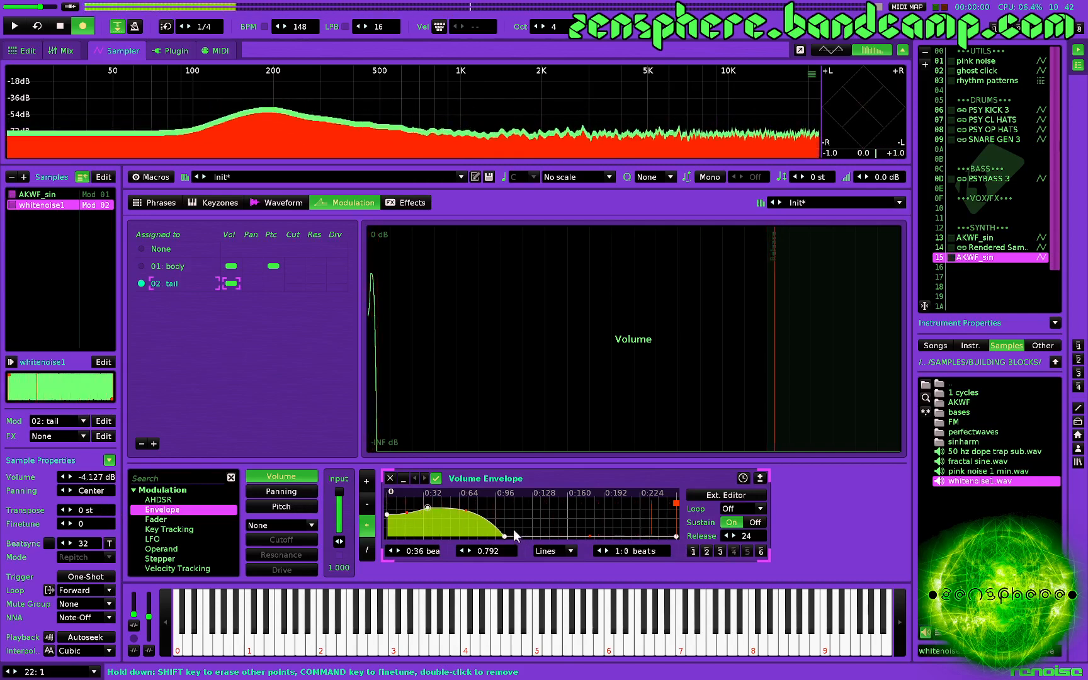
Move the tail envelope's decay point to 0.312 at 0:100, curve the final segment downward, and audition it
drag(506, 535, 499, 525)
key(r)
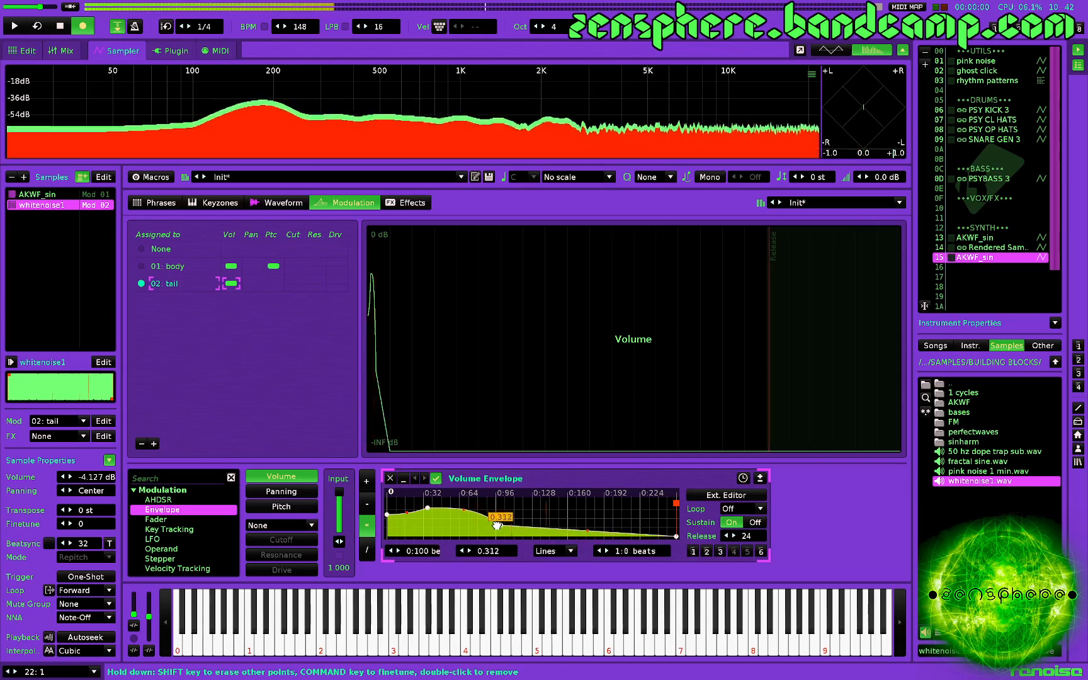
key(r)
key(r)
key(r)
key(r)
drag(587, 531, 587, 533)
key(r)
key(r)
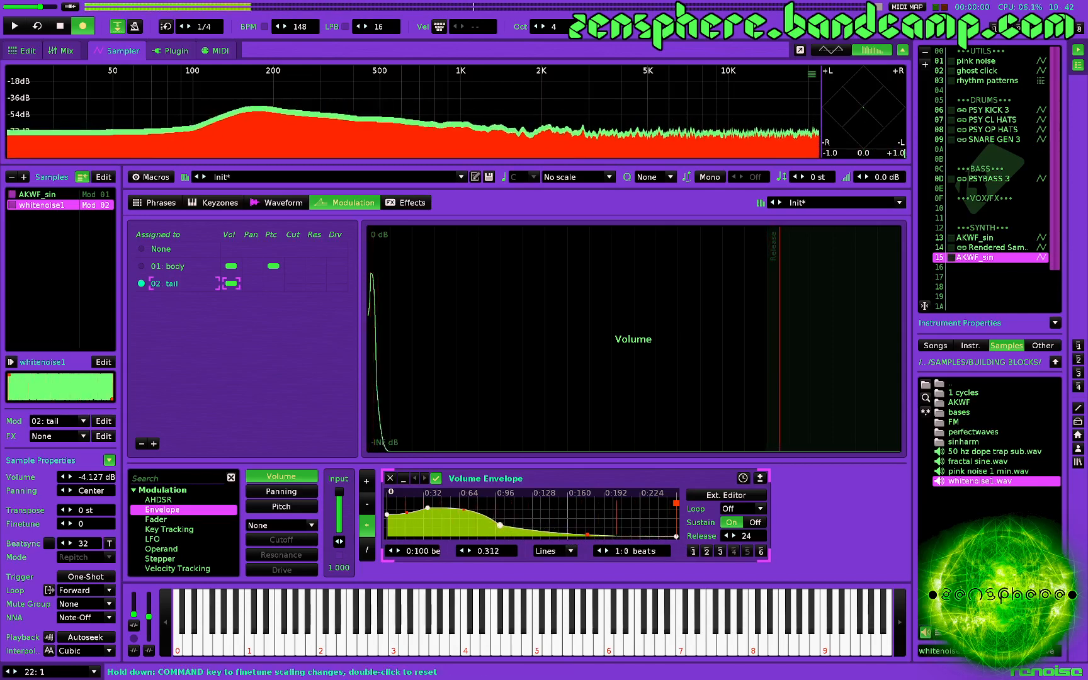
key(r)
key(r)
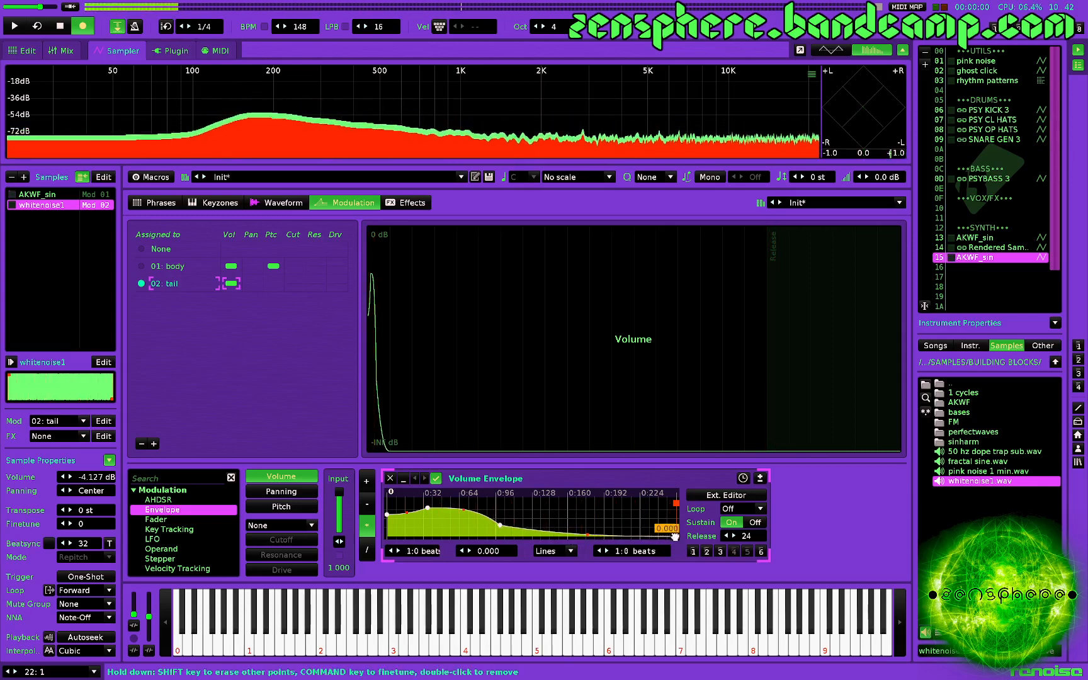
Add a tail envelope point of 0.042 at 0:204, end the envelope at zero, and audition it
drag(675, 537, 660, 540)
key(r)
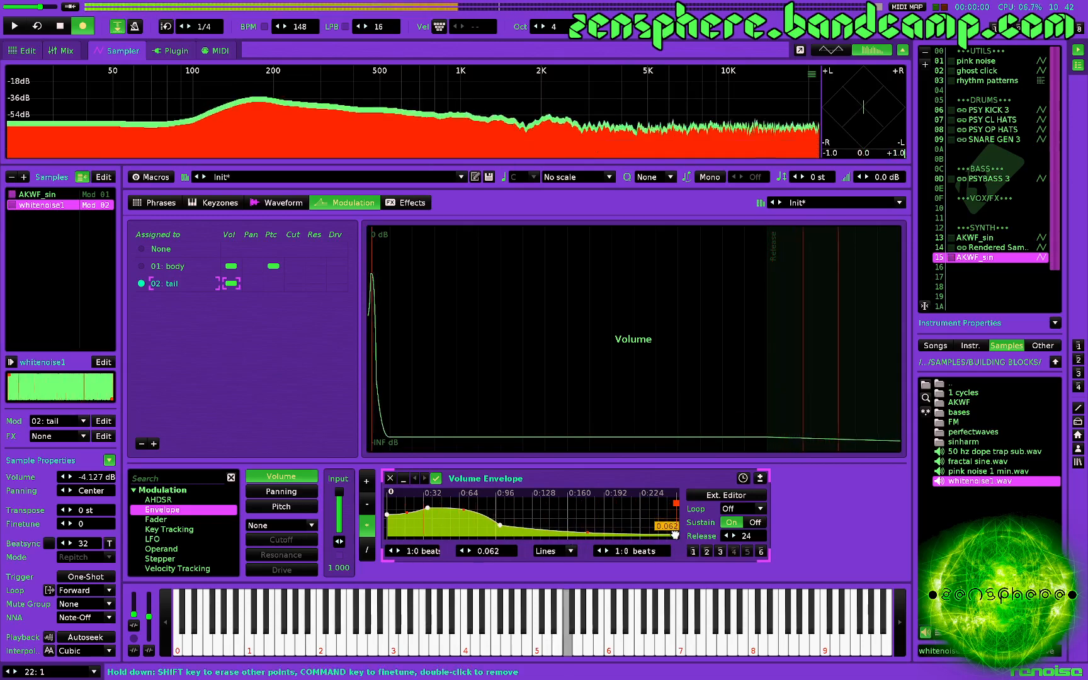
double_click(617, 536)
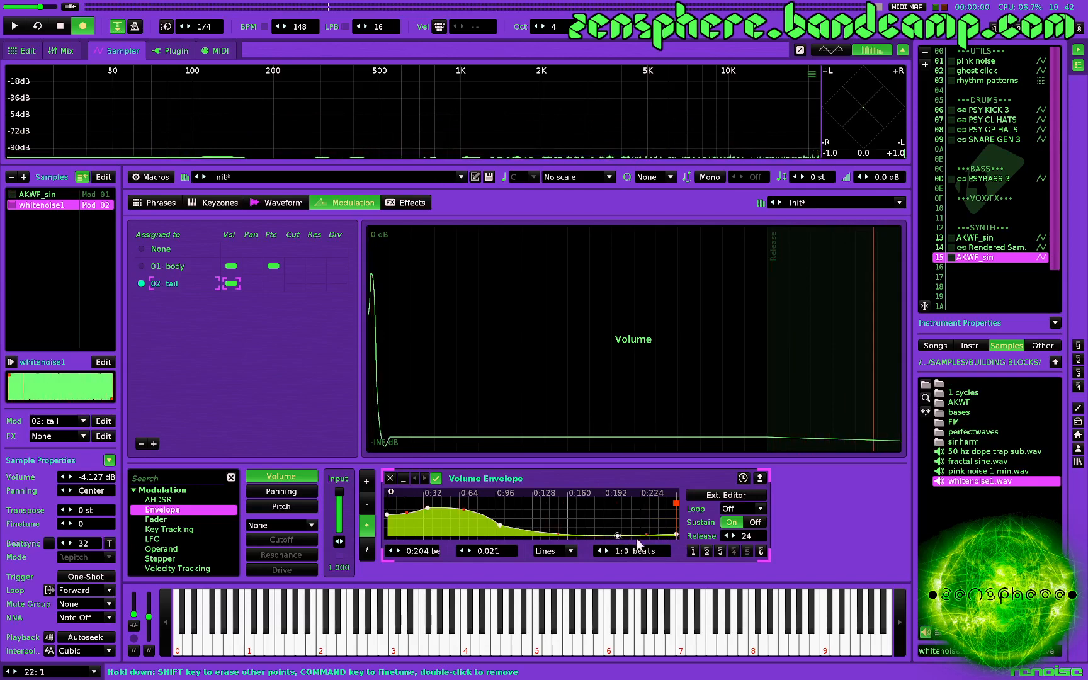
drag(676, 534, 618, 534)
key(r)
key(r)
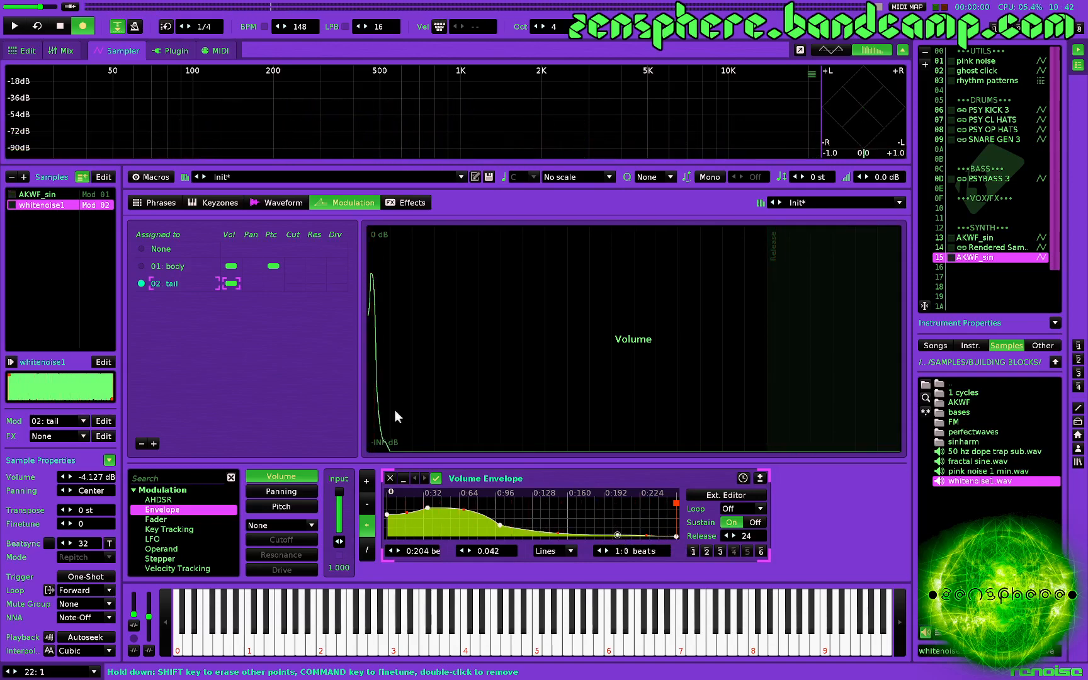
key(r)
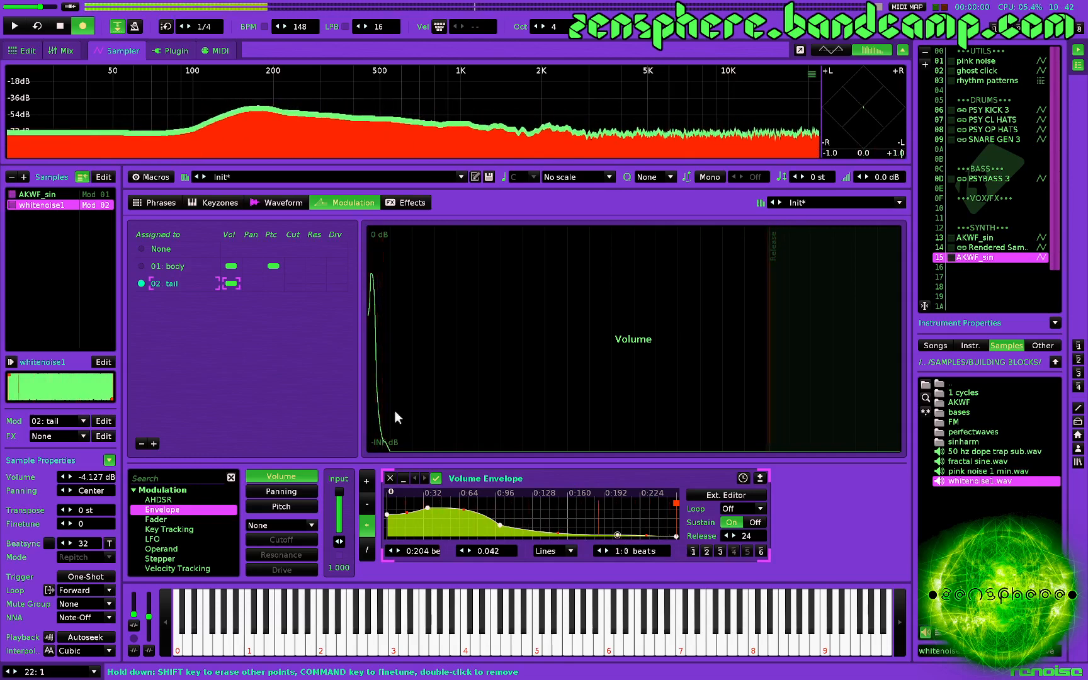
Move the tail envelope's peak earlier to 0:32 at 0.792 and audition the sound repeatedly
drag(428, 510, 421, 508)
key(r)
key(r)
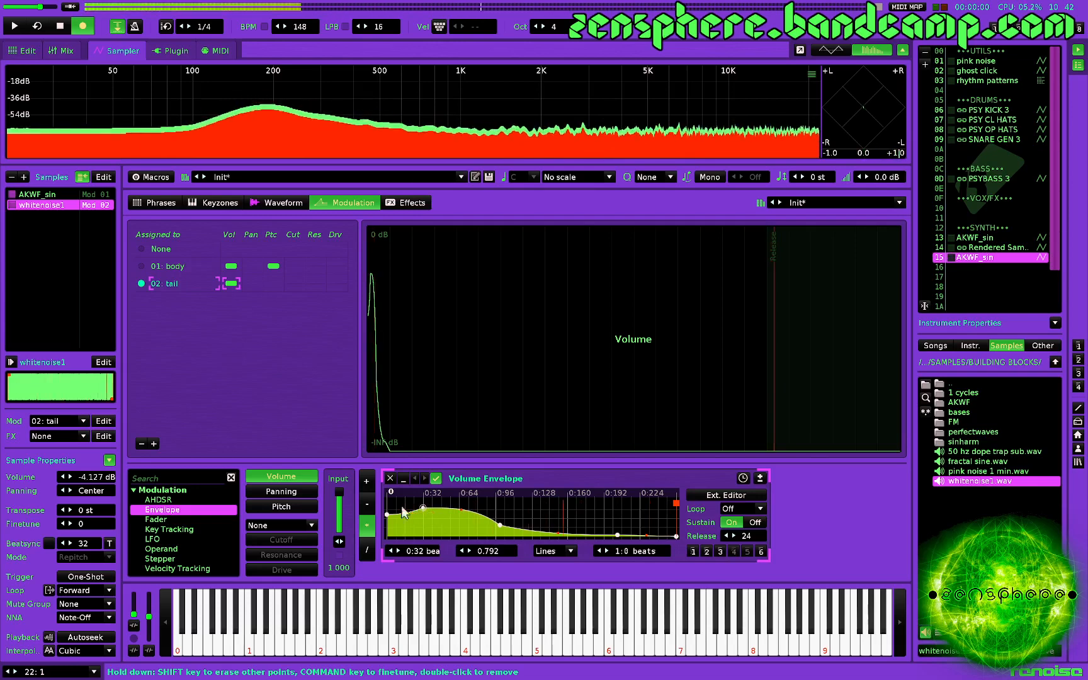
key(r)
key(r)
key(r)
key(r)
key(r)
Transpose the white noise sample to -16 st while auditioning it
drag(86, 511, 86, 540)
key(r)
key(r)
key(r)
key(r)
key(r)
key(r)
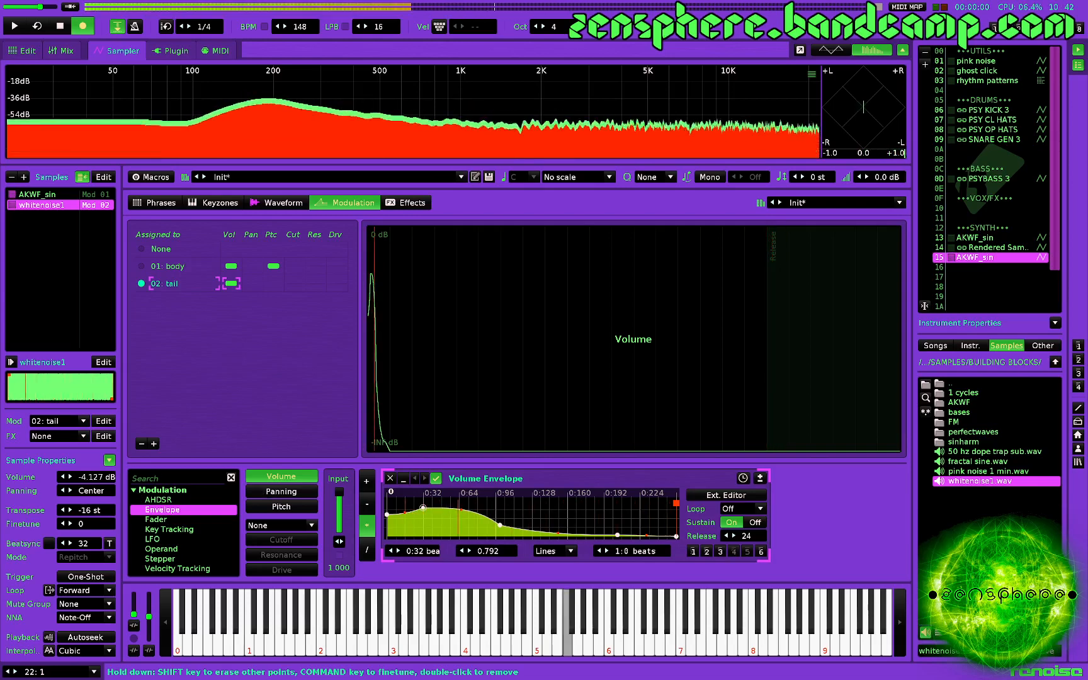
key(r)
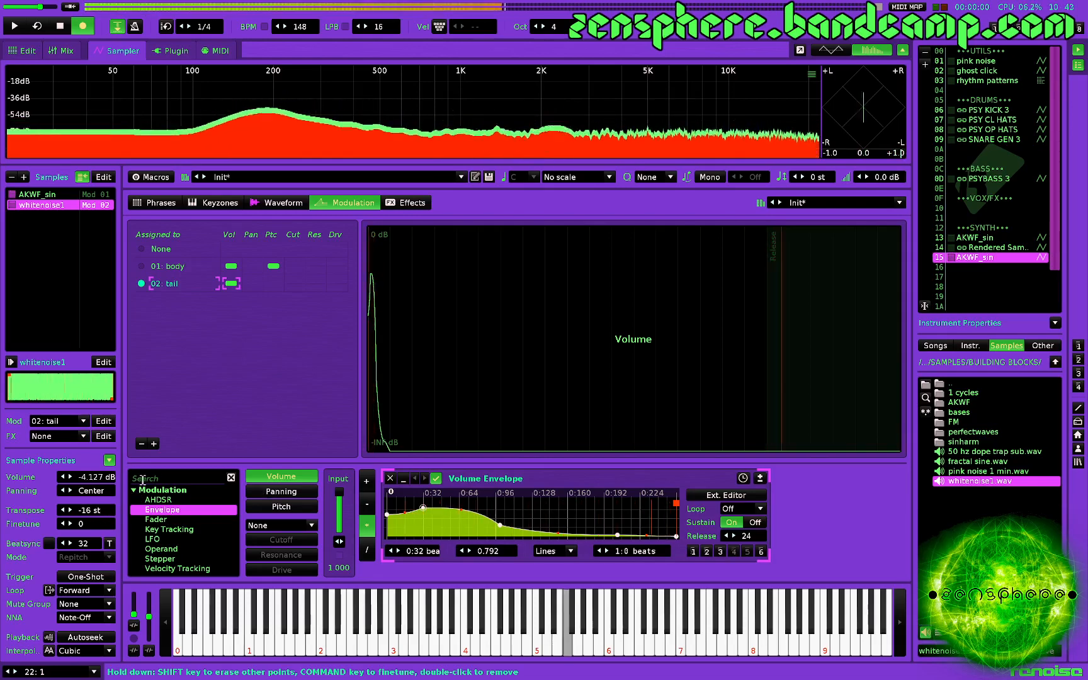
key(r)
Lower the white noise sample's volume to -5.040 dB while auditioning it
drag(108, 479, 109, 492)
key(r)
key(r)
key(r)
key(r)
key(r)
key(r)
key(r)
key(r)
key(r)
key(r)
key(r)
key(r)
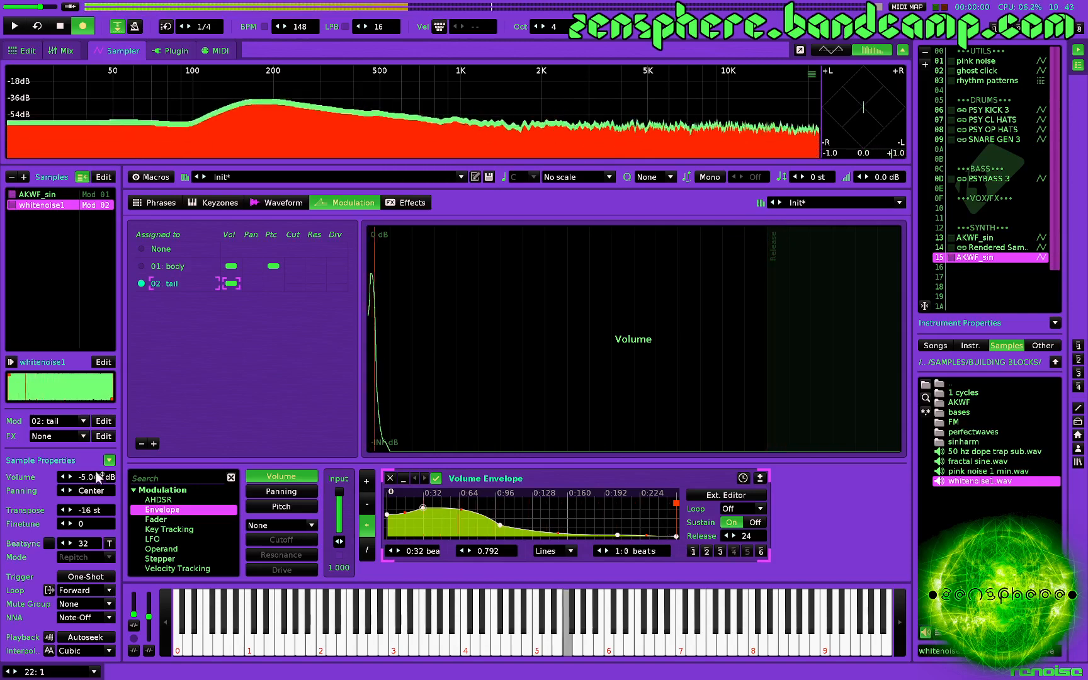
key(r)
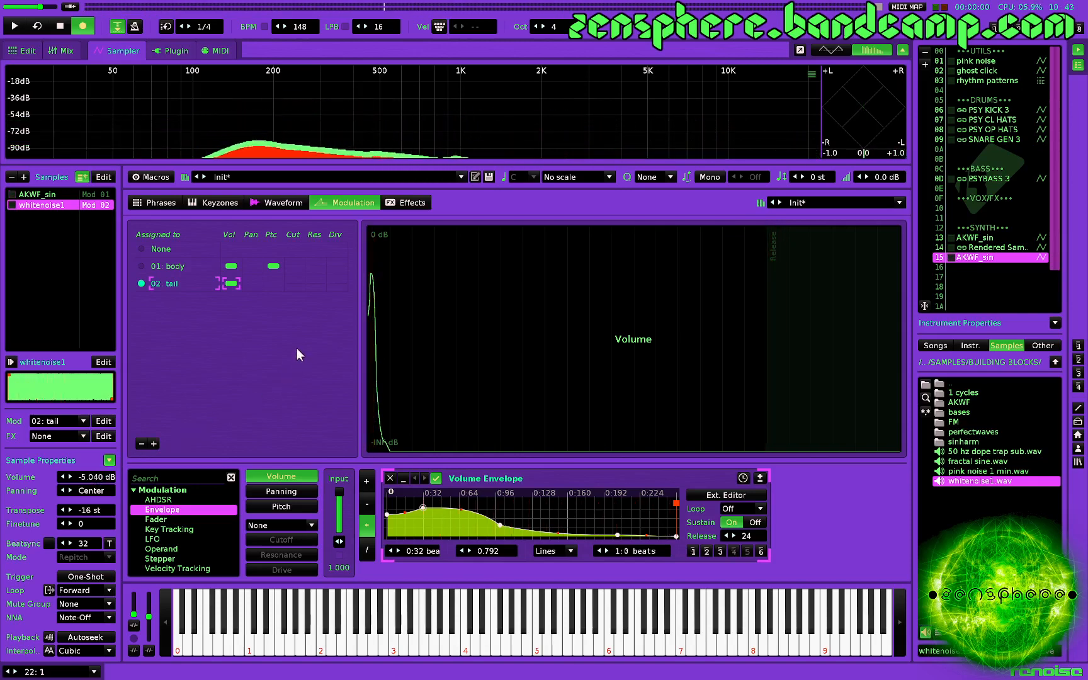
Enter a note for the layered drum instrument on the first line of track 1 in the pattern
key(F2)
drag(842, 303, 808, 300)
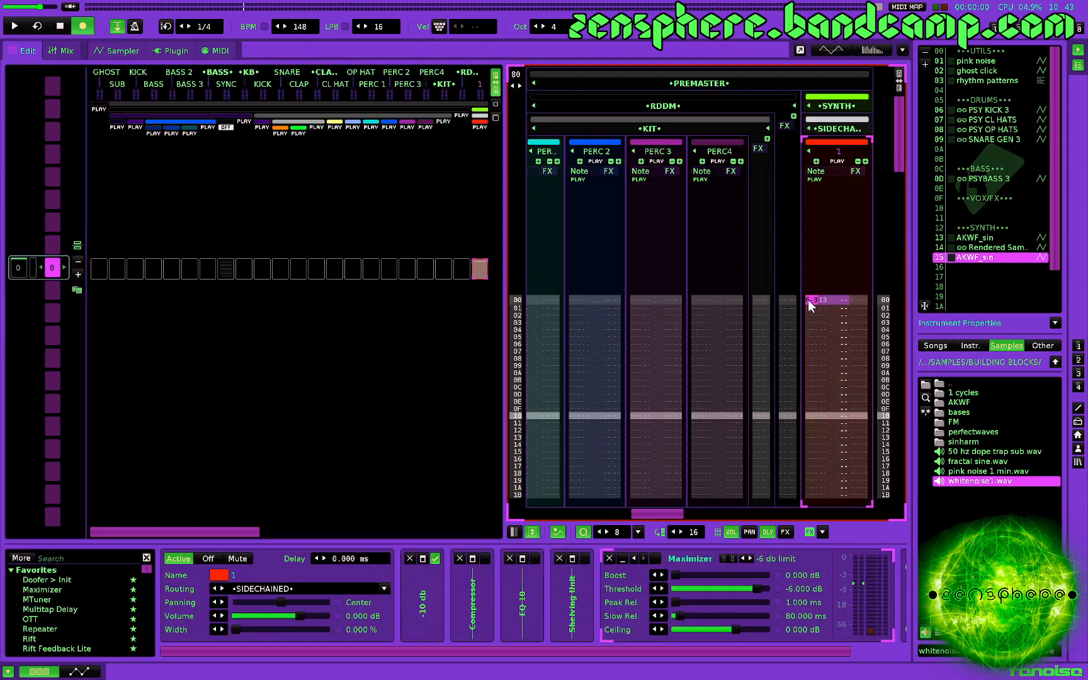
key(r)
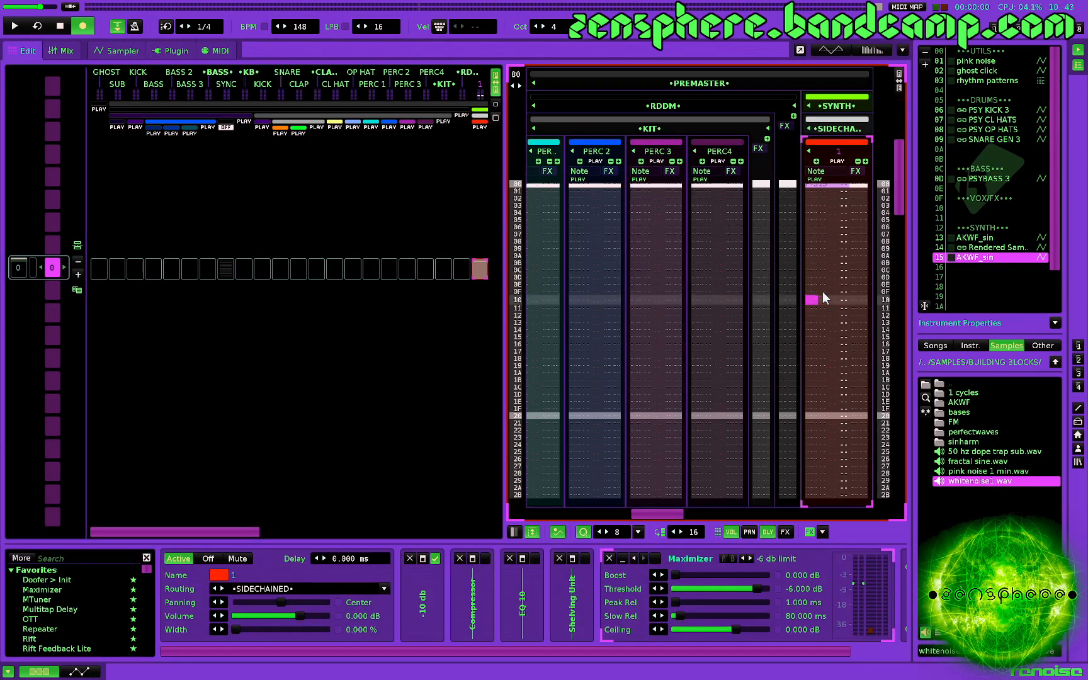
key(Home)
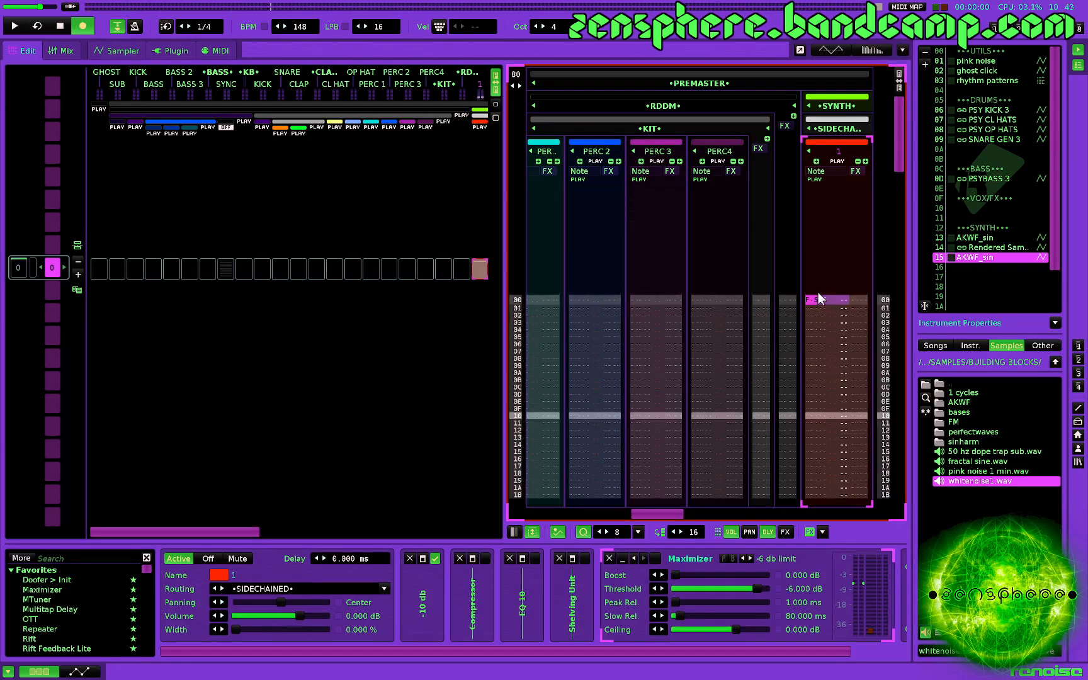
Select all of track 1's pattern lines and render the selection to a new sample
double_click(819, 294)
double_click(819, 298)
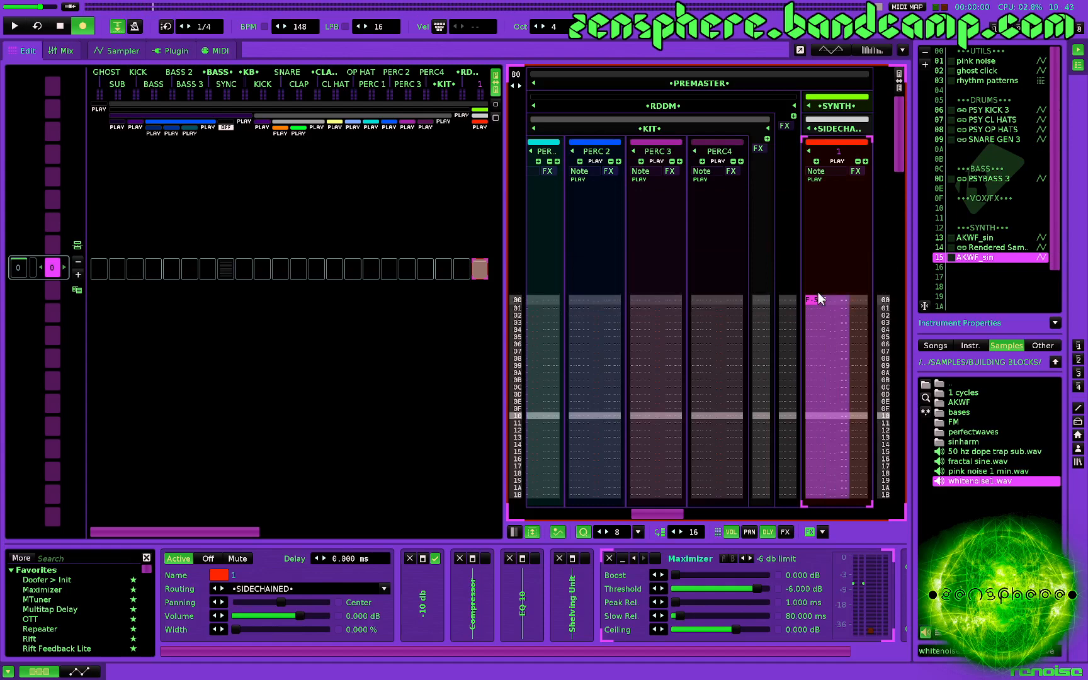
key(ctrl+alt+r)
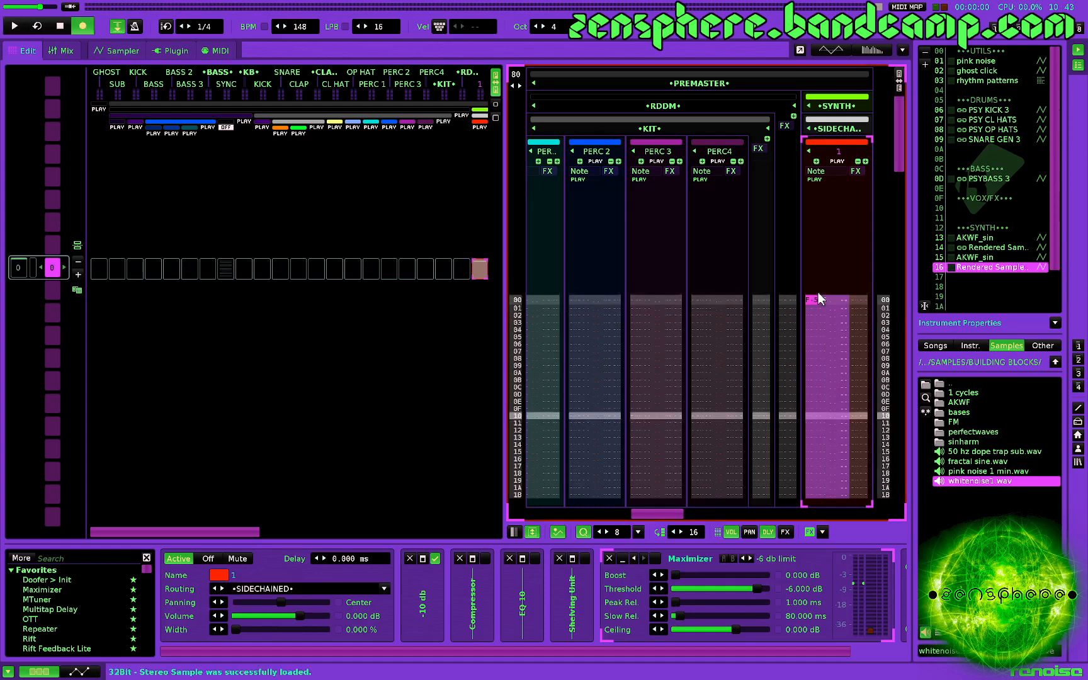
Open the newly rendered sample's waveform and select its 1.0.0 - 2.0.0 range
double_click(972, 266)
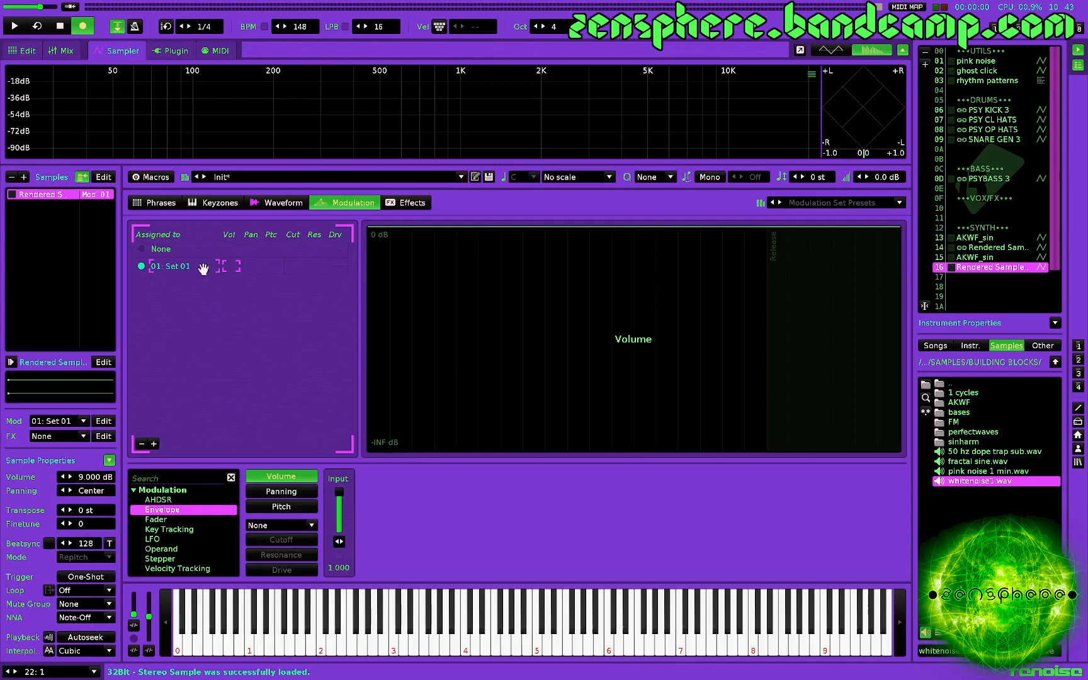
click(268, 203)
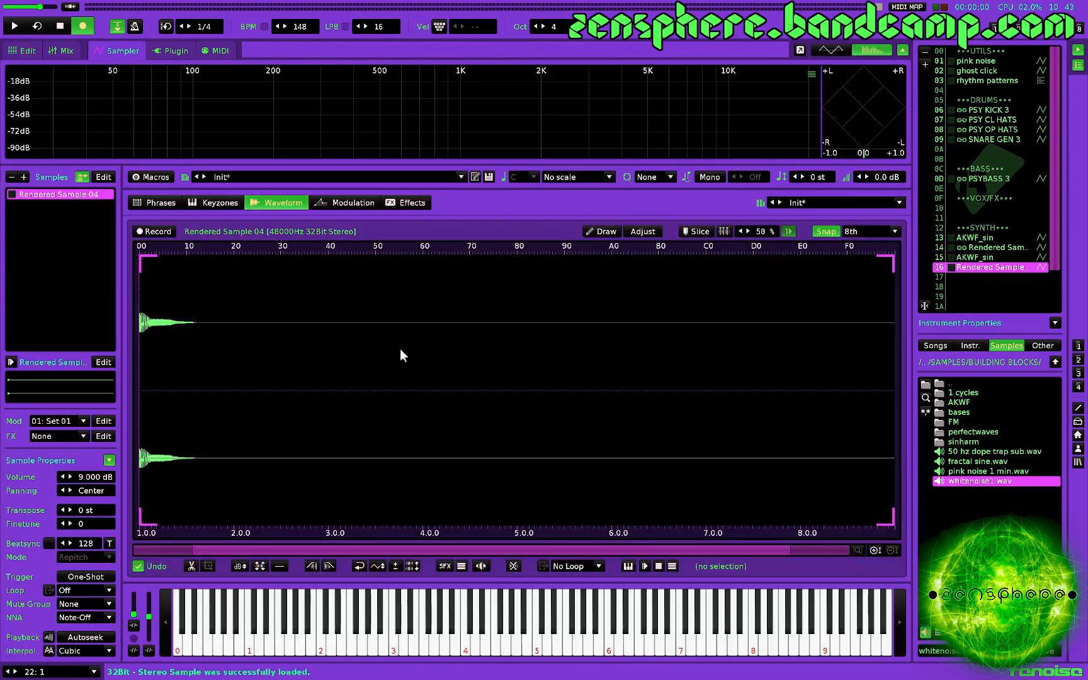
drag(231, 380, 6, 391)
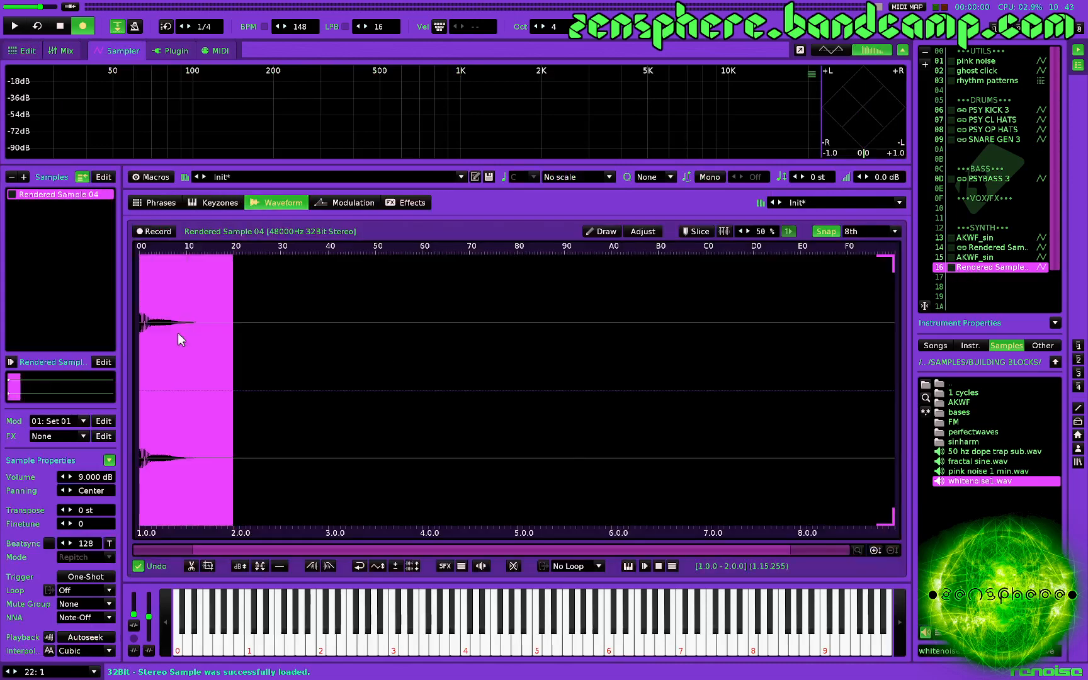
Trim Rendered Sample 04 to the selected 1.0.0–2.0.0 range and maximize its level
key(ctrl+t)
key(ctrl+m)
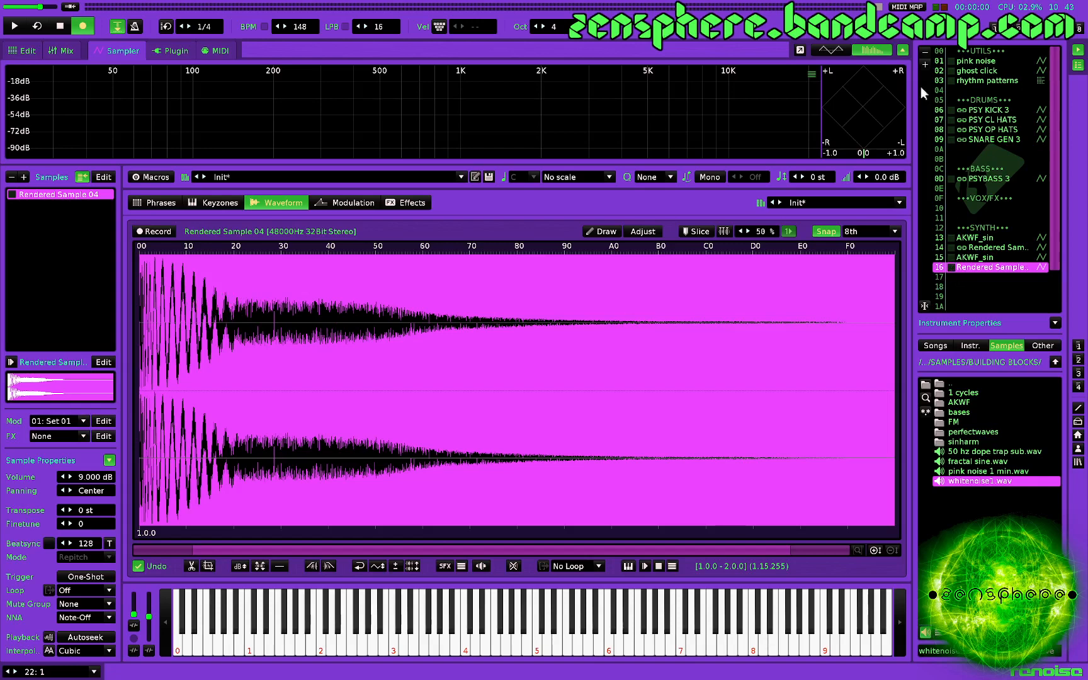
Delete the rendered instrument in slot 16 and raise the whitenoise1 sample's volume in instrument 15 to about -2.59 dB
click(925, 50)
click(979, 256)
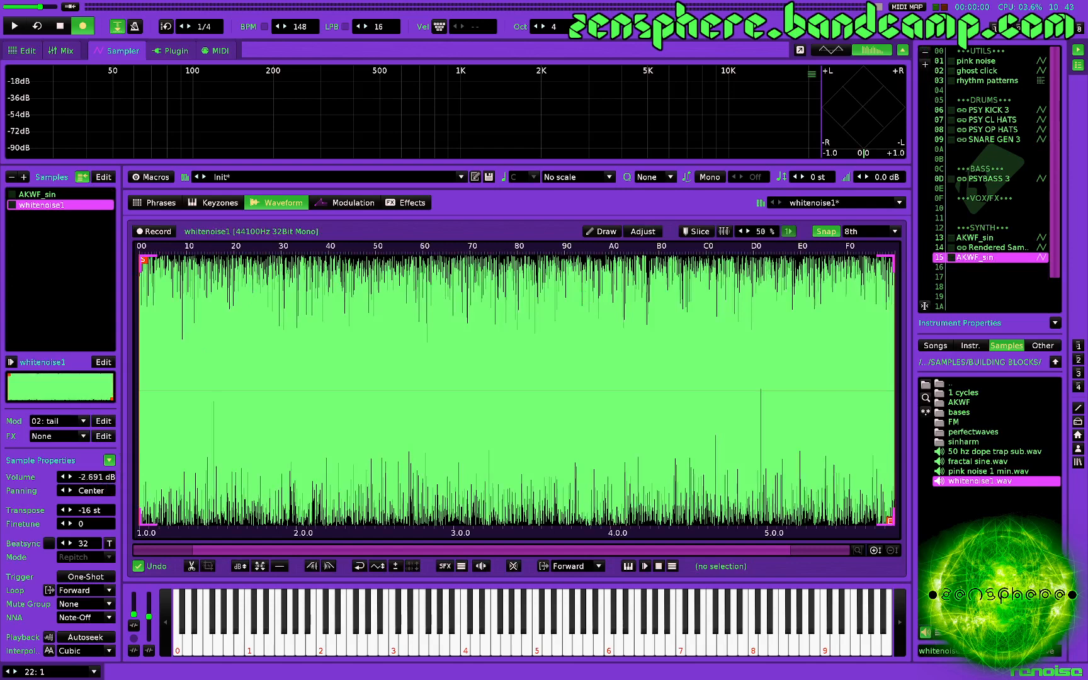
key(r)
drag(95, 477, 95, 478)
key(r)
key(r)
key(r)
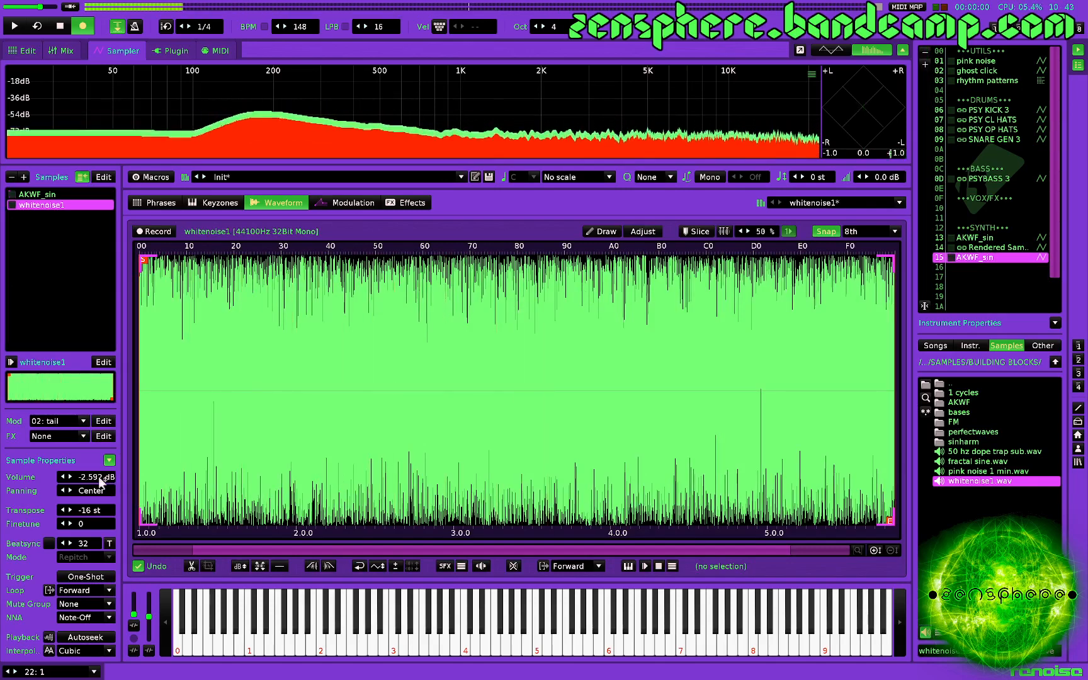
Render the synth track's pattern selection to a new sample in slot 16 and open it in the waveform editor
key(F2)
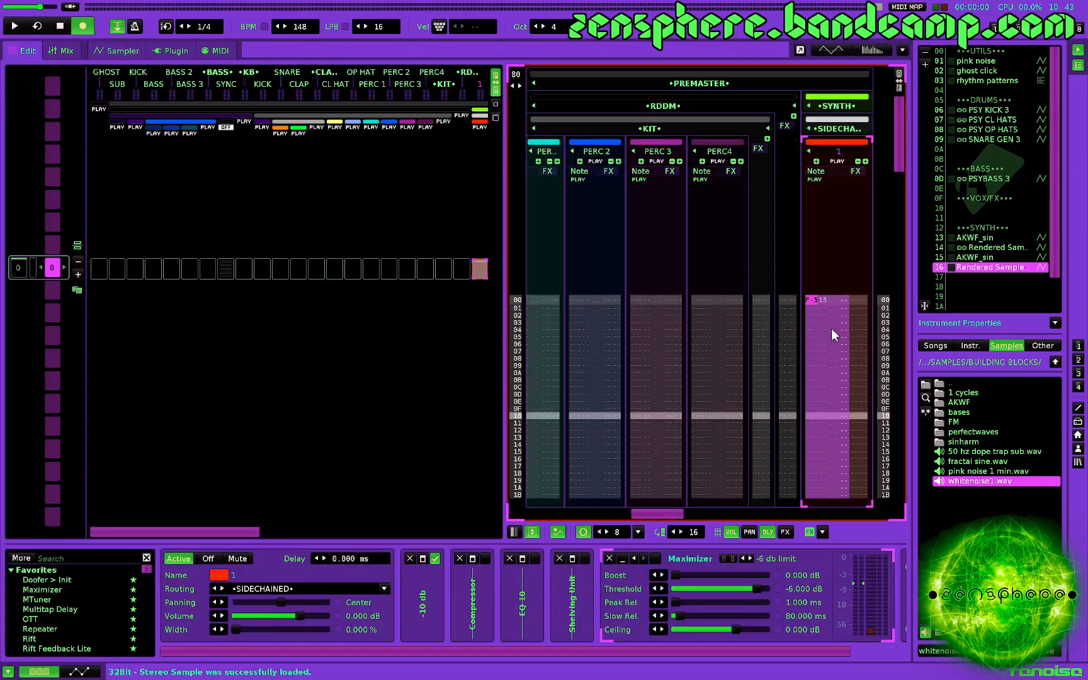
double_click(987, 267)
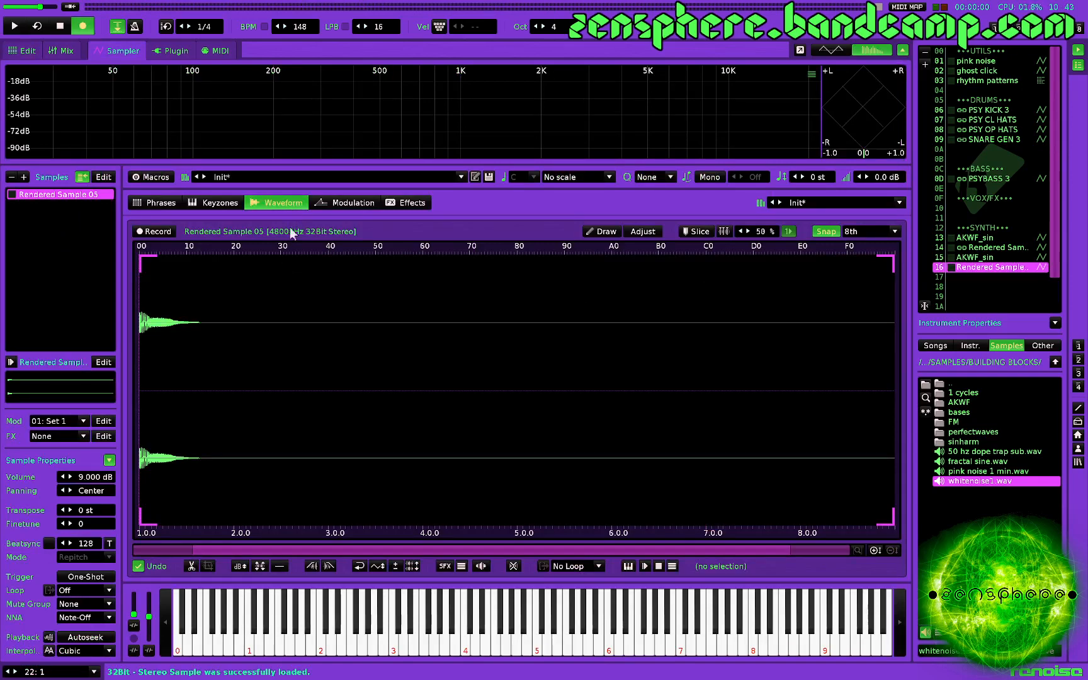
Trim Rendered Sample 05 to the 1.0.0–2.0.0 range and maximize its level
drag(224, 390, 2, 439)
key(ctrl+t)
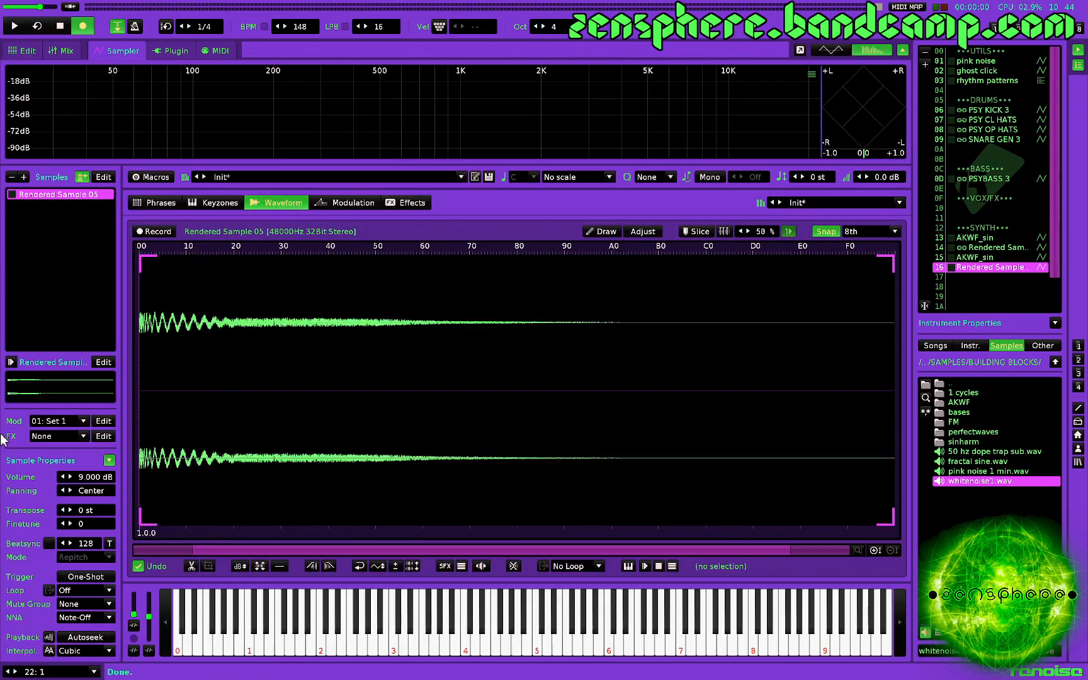
key(ctrl+m)
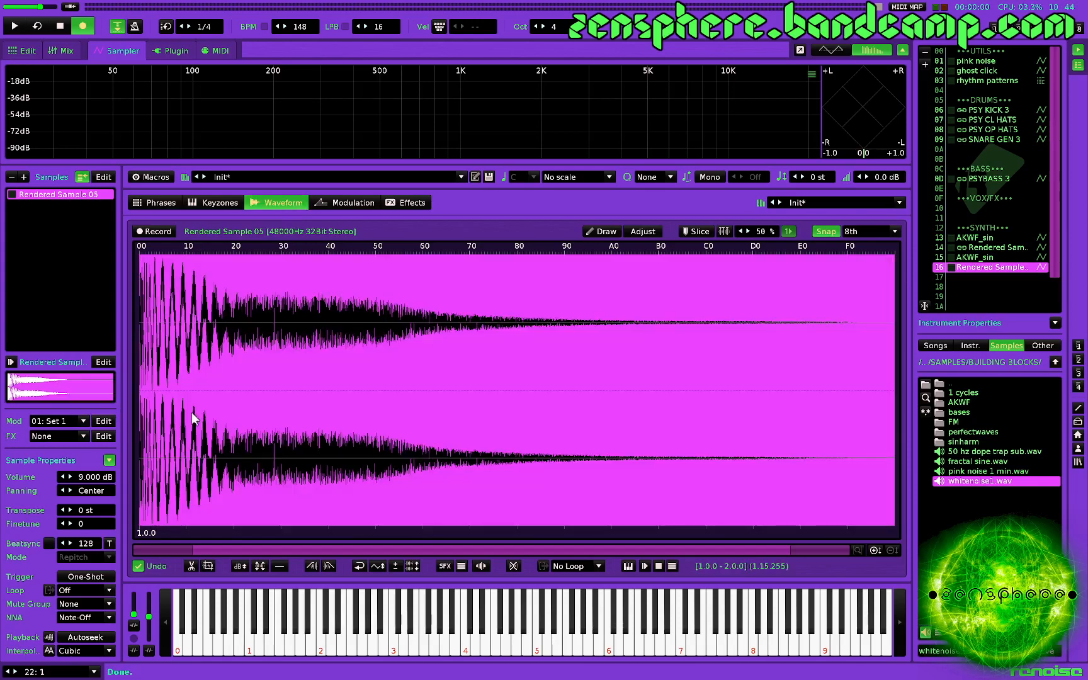
Trim the rendered sample further to the 1.0.0–1.8.0 range and audition it
key(z)
drag(185, 402, 376, 396)
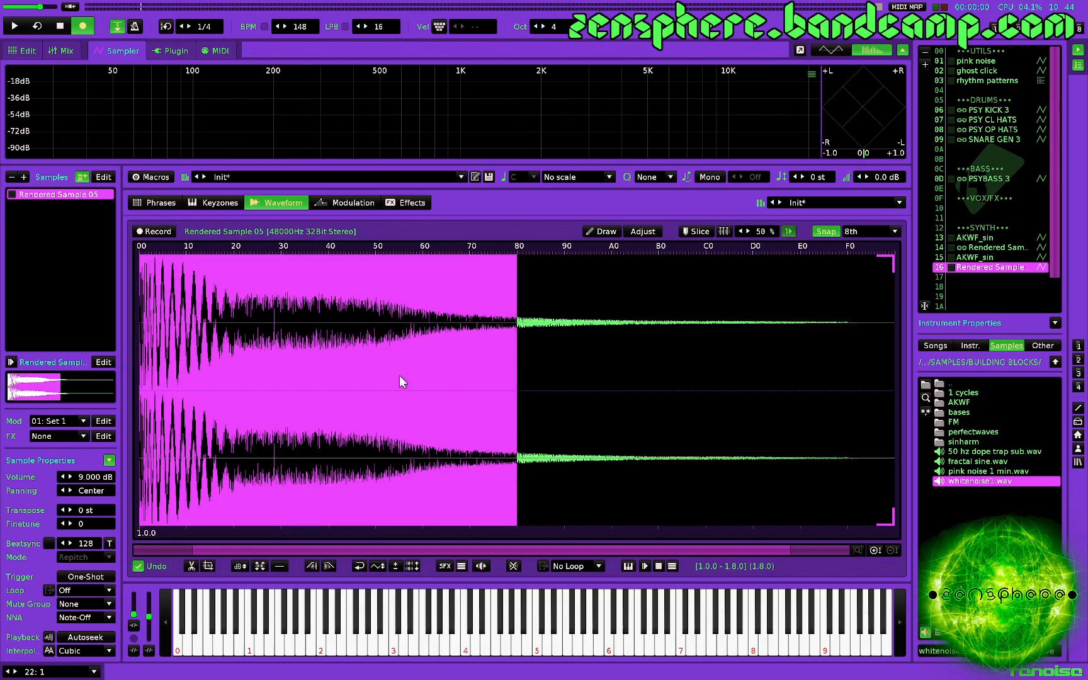
key(ctrl+t)
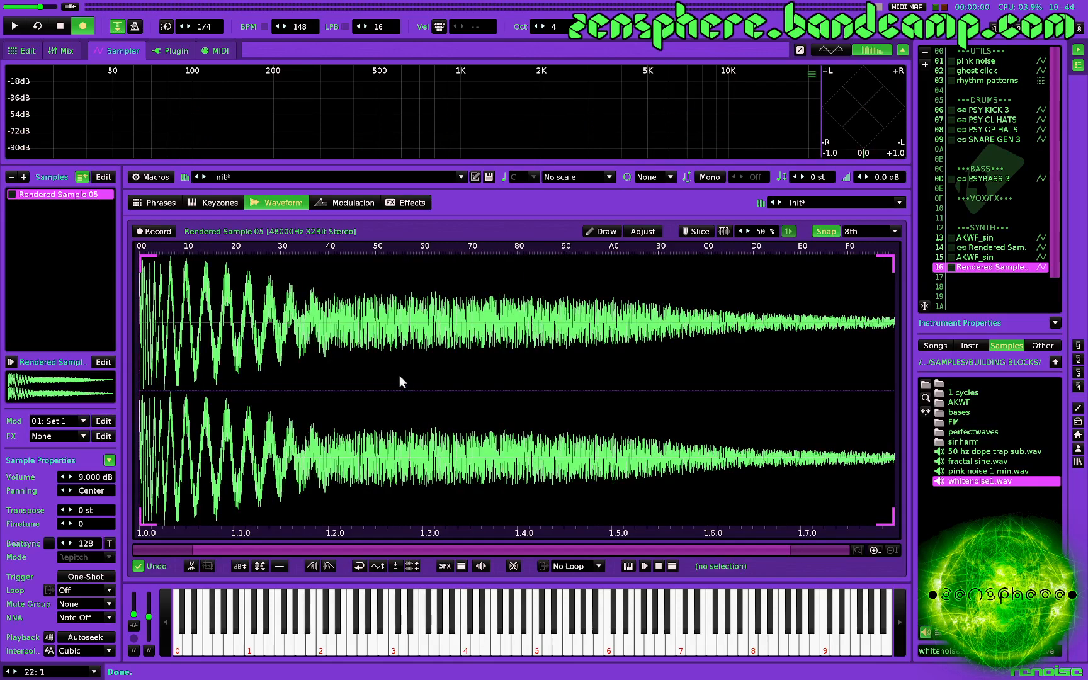
key(z)
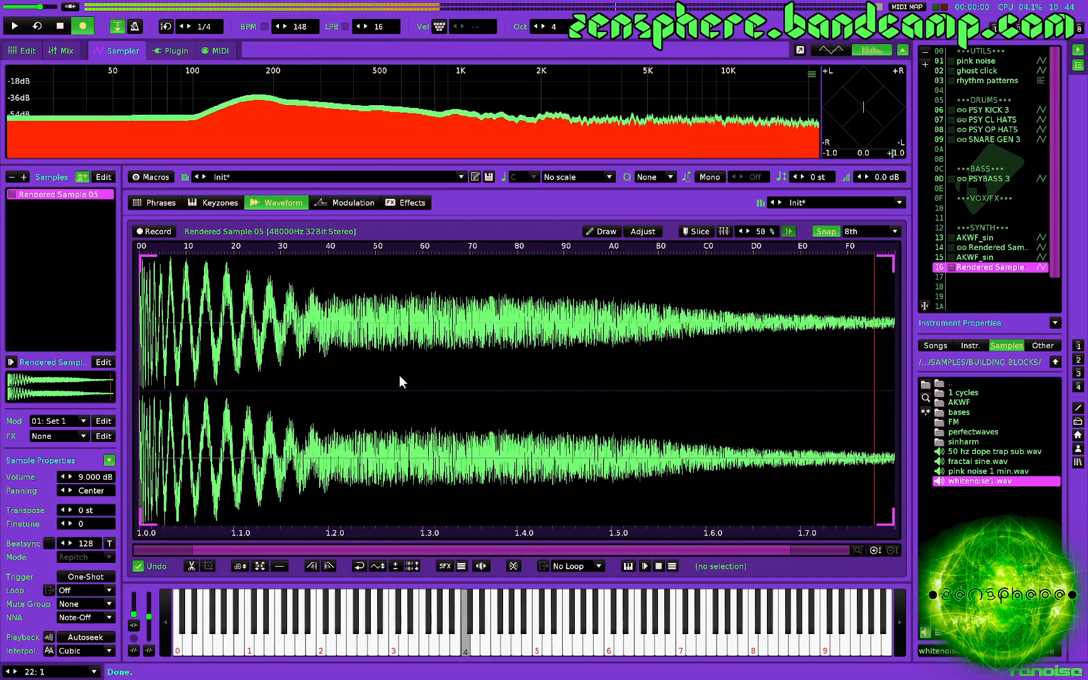
click(855, 232)
click(864, 306)
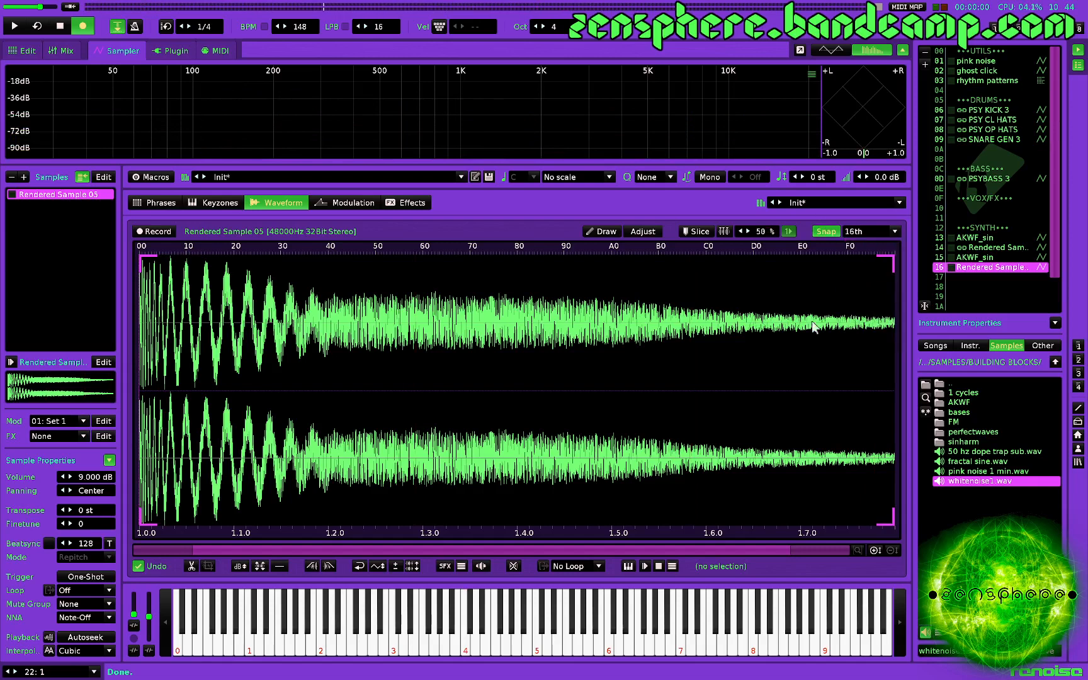
drag(142, 425, 553, 397)
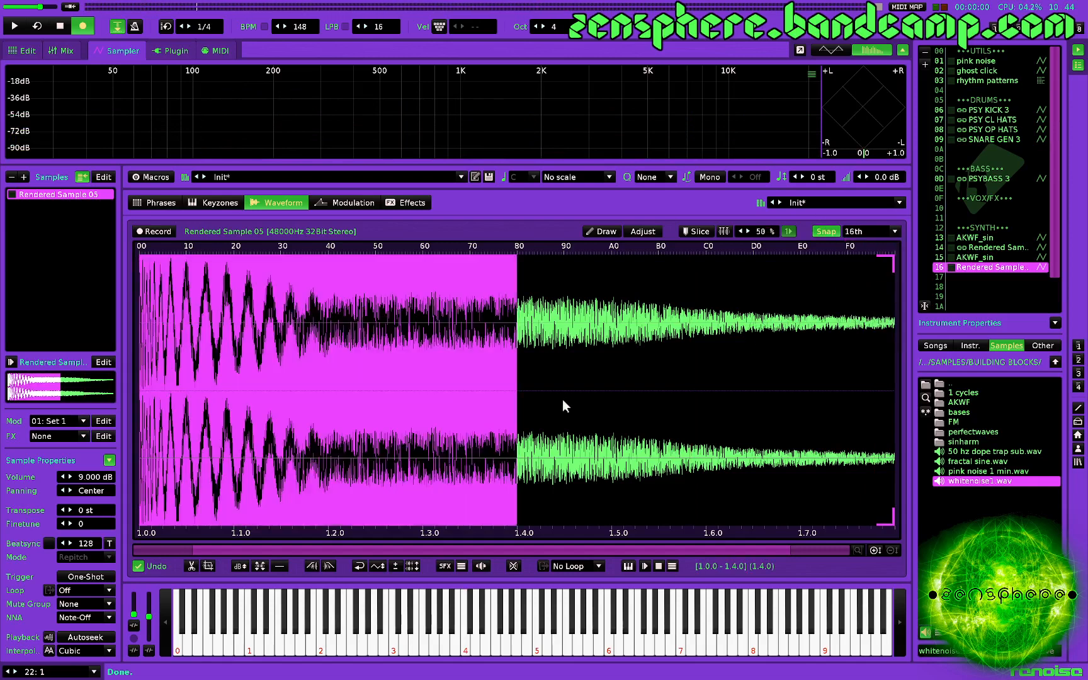
Trim the sample to the 1.0.0–1.6.0 range with snapping set to 32nd, and audition it
click(859, 232)
click(868, 317)
drag(561, 364, 10, 364)
key(ctrl+t)
key(z)
key(z)
key(z)
key(z)
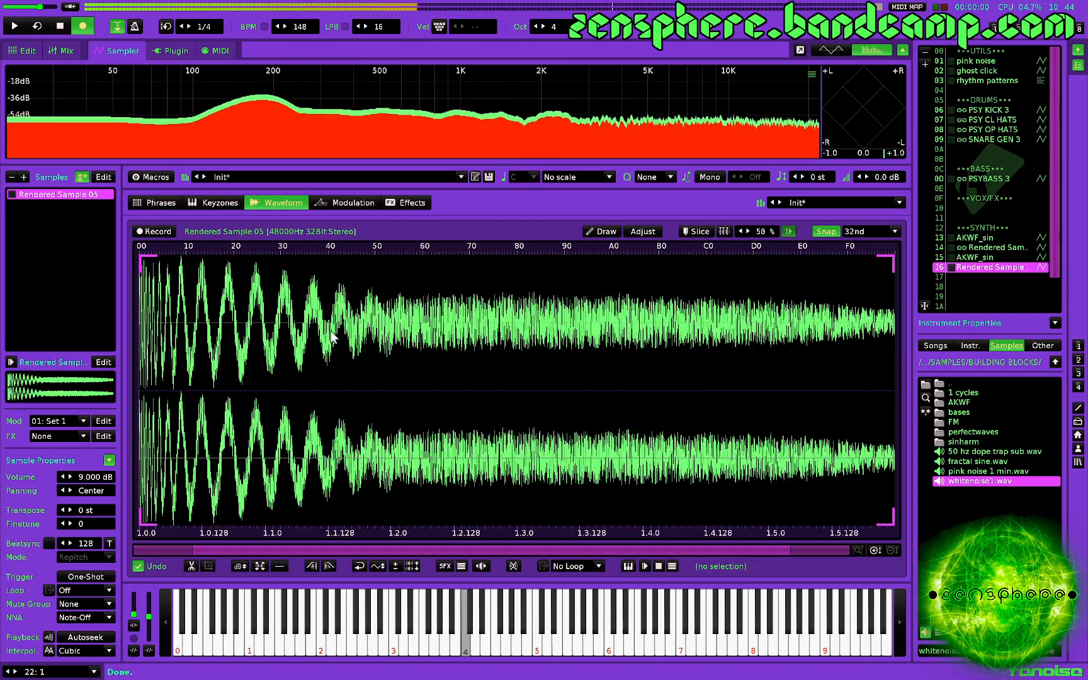
Set snapping to 64th and delete the sample's end section from 1.5.0 to 1.6.0
click(870, 230)
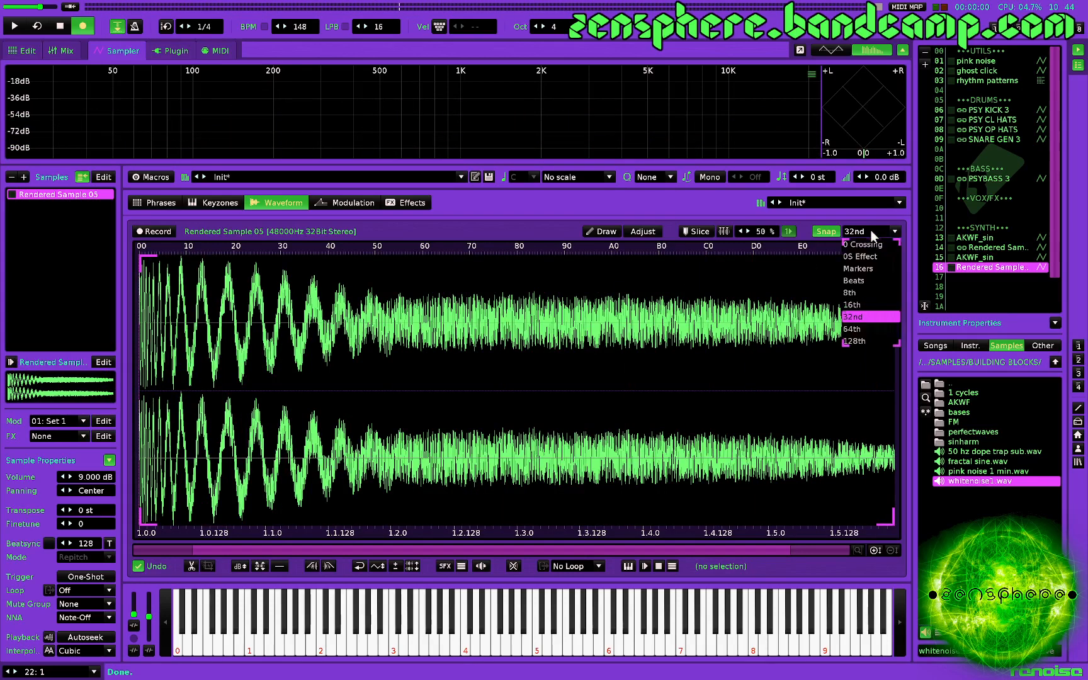
click(864, 331)
click(748, 357)
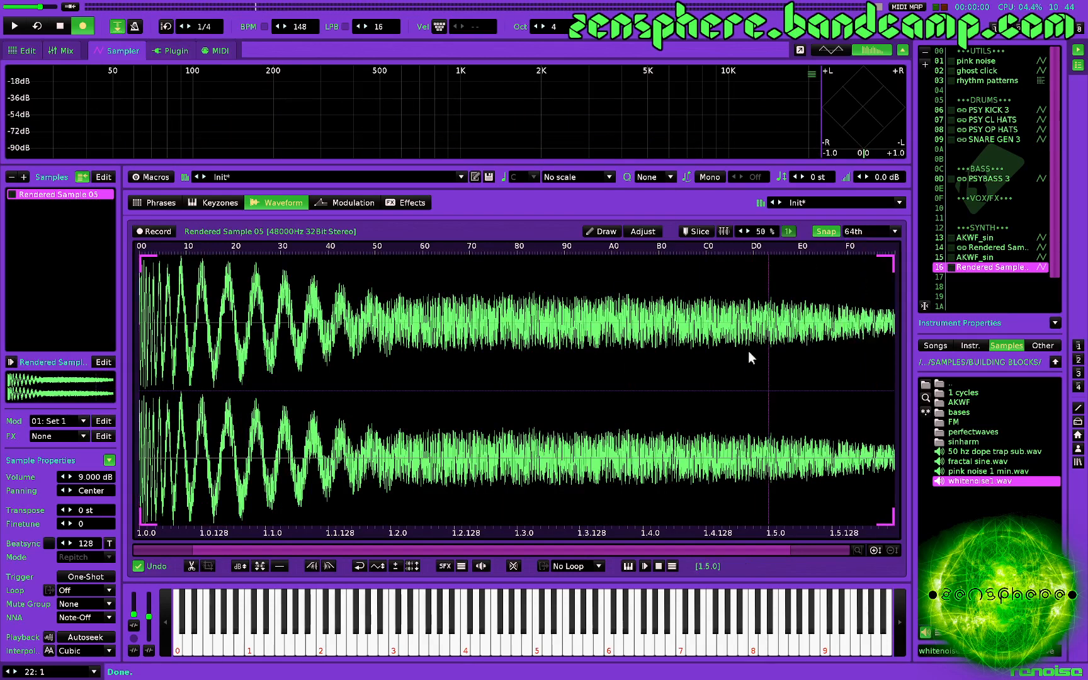
drag(766, 358, 900, 359)
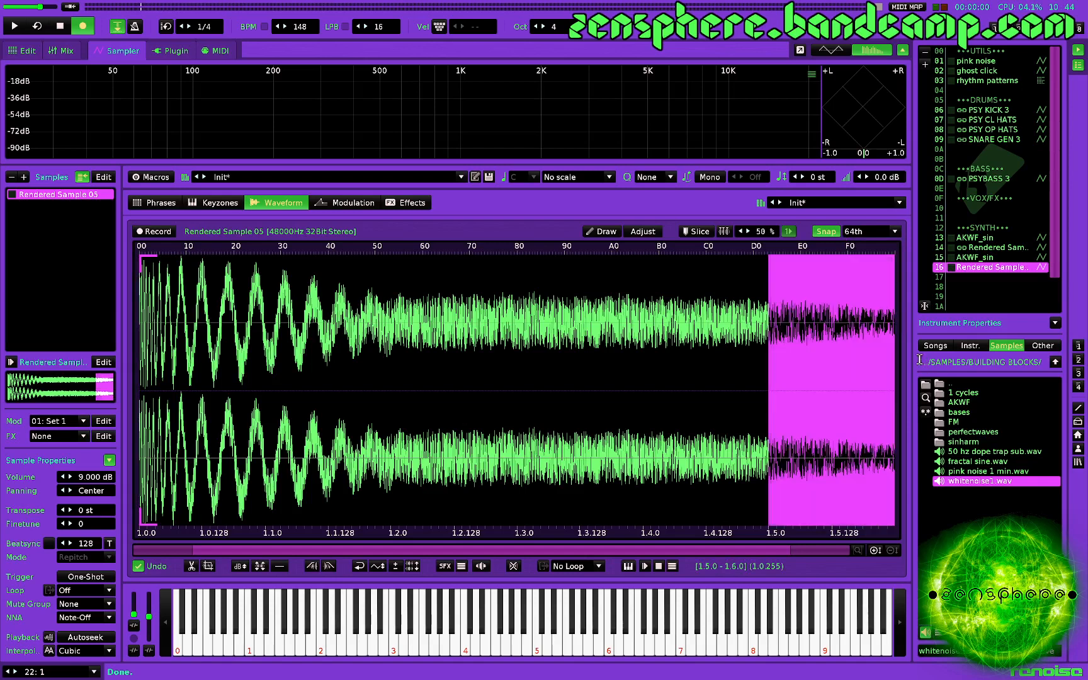
key(Delete)
key(z)
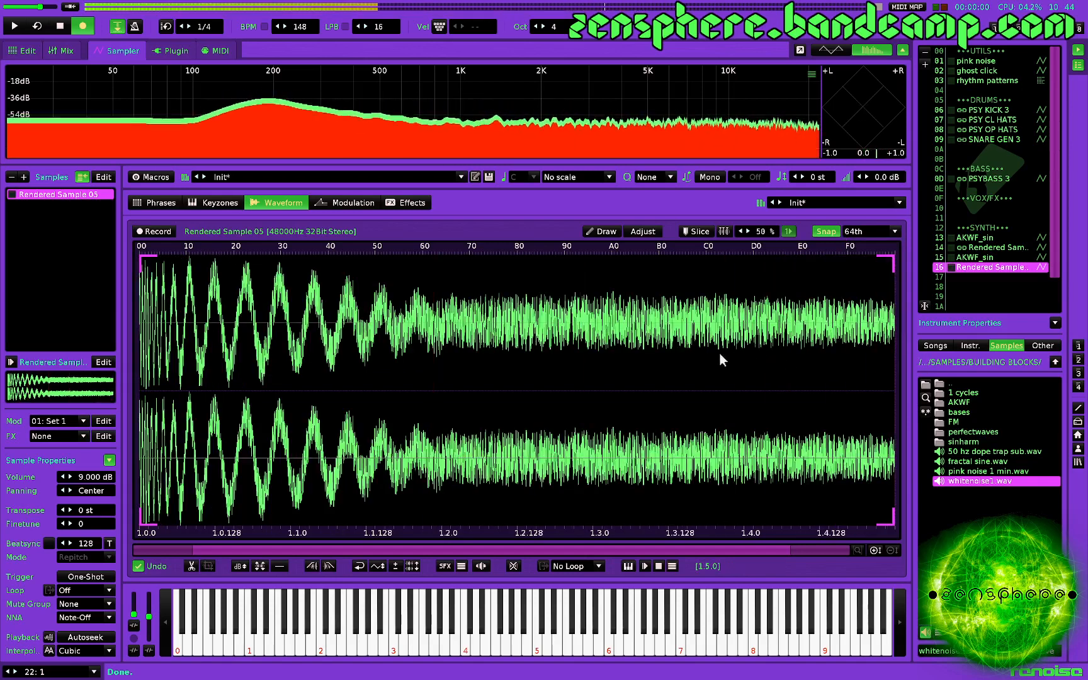
Fade out the sample's last section from 1.4.0 to 1.5.0 and audition the ending
drag(743, 357, 871, 359)
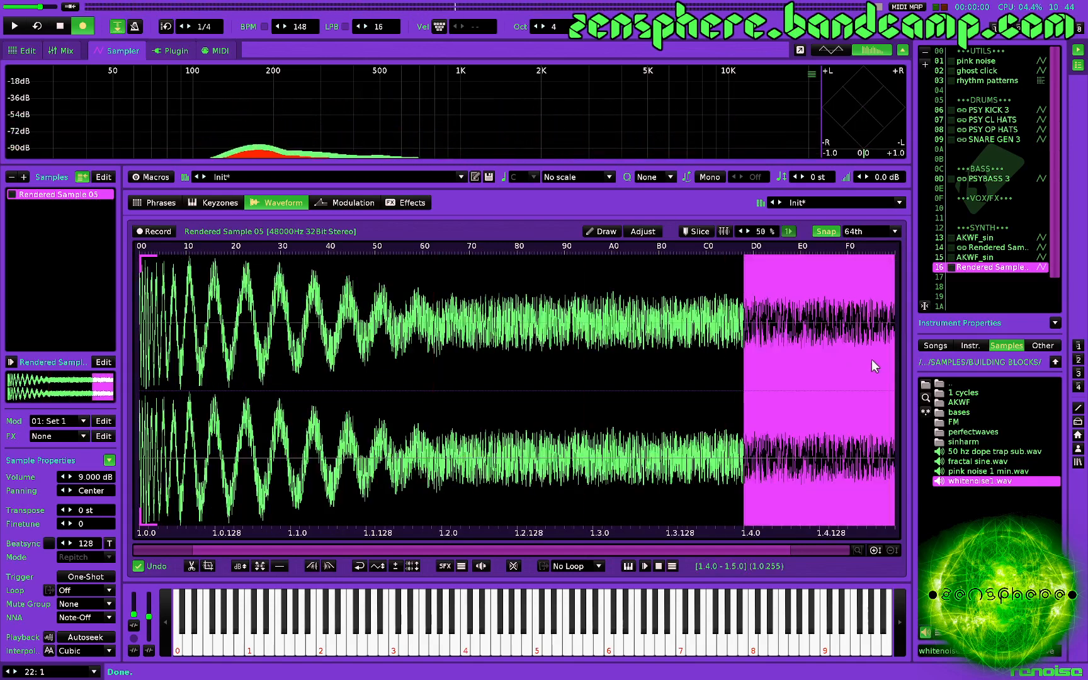
key(z)
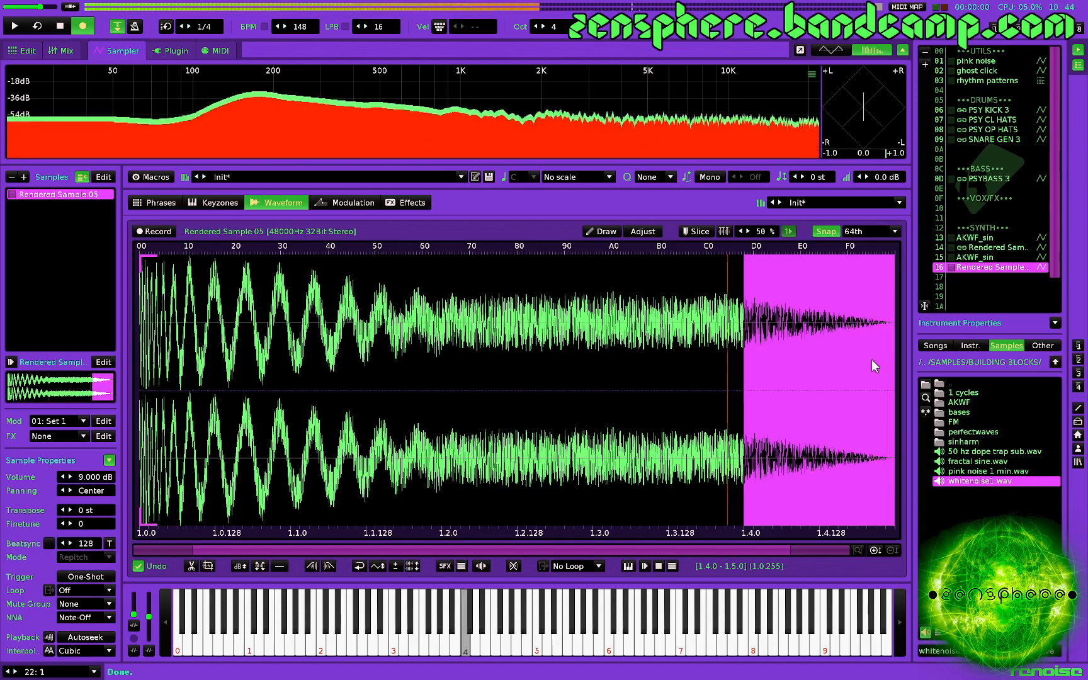
key(z)
Boost the volume of the noise tail from 1.2.0 to 1.5.0 by 0.100 dB with Adjust Volume
click(496, 405)
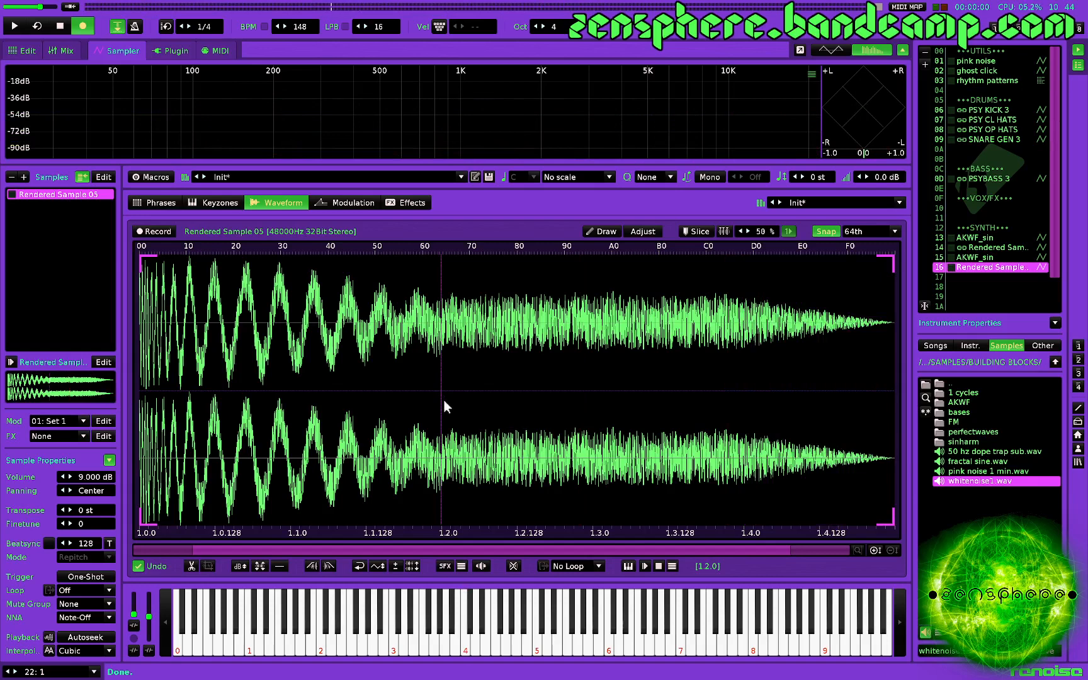
drag(441, 411, 894, 400)
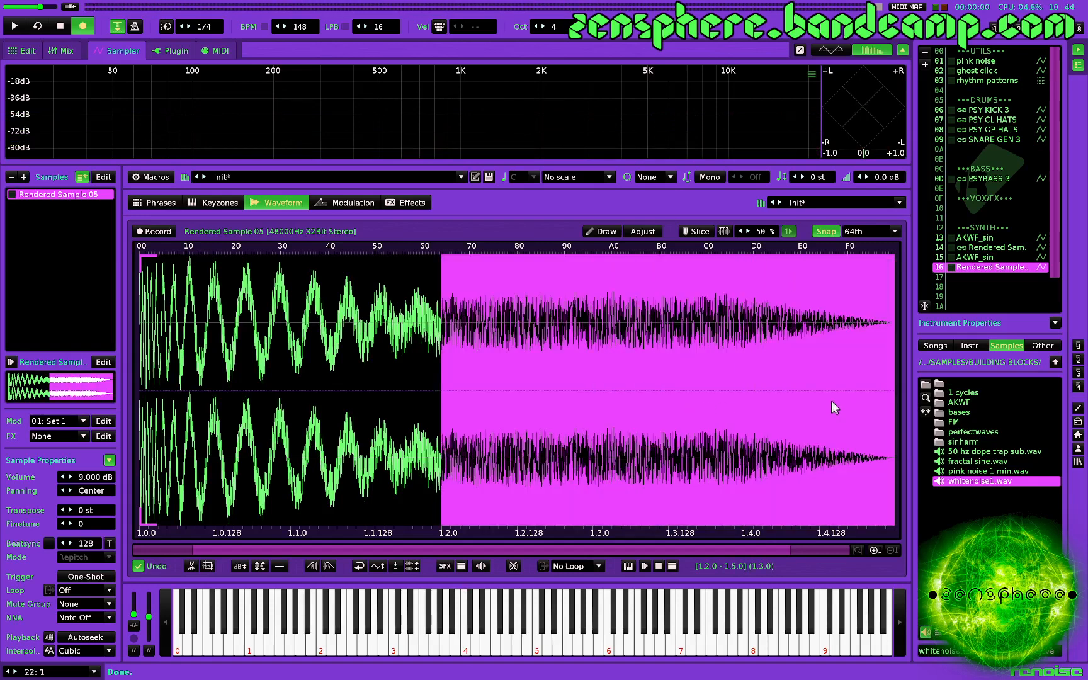
key(ctrl+m)
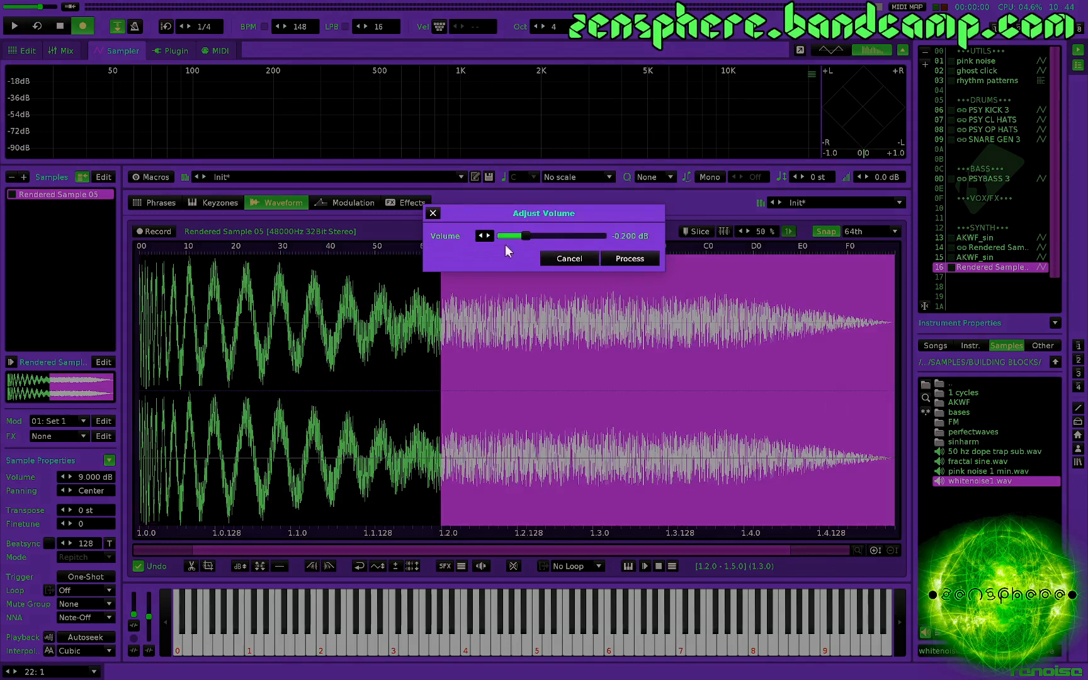
click(490, 235)
click(491, 234)
click(630, 258)
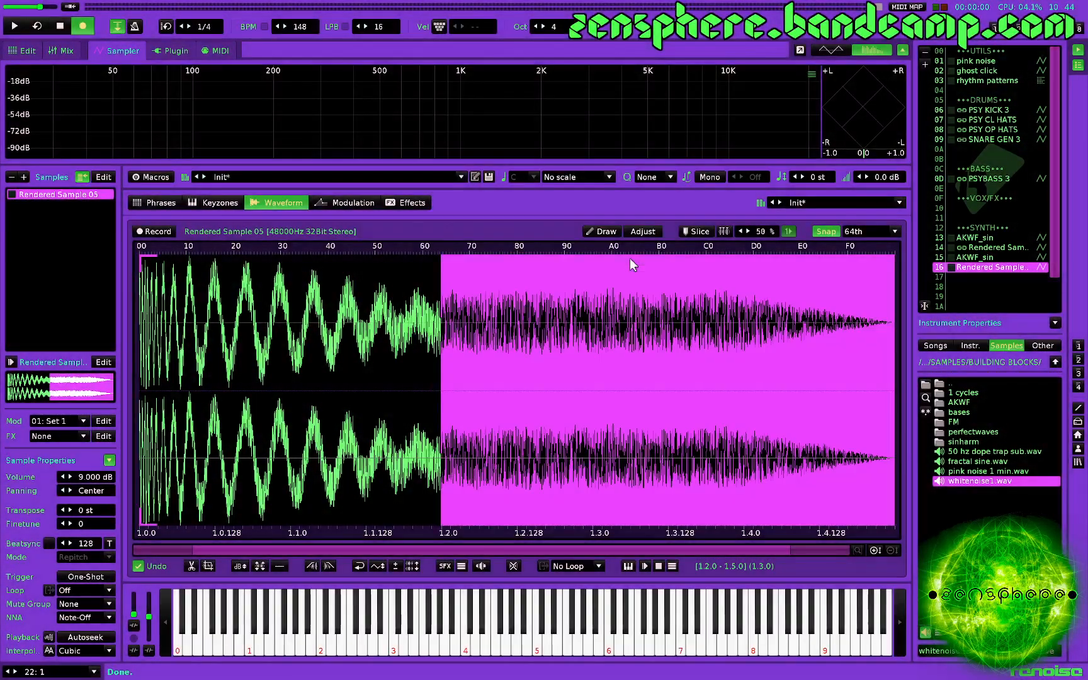
Apply the 0.100 dB volume boost four more times to the selected noise tail and clear the selection
key(ctrl+g)
click(629, 258)
key(ctrl+g)
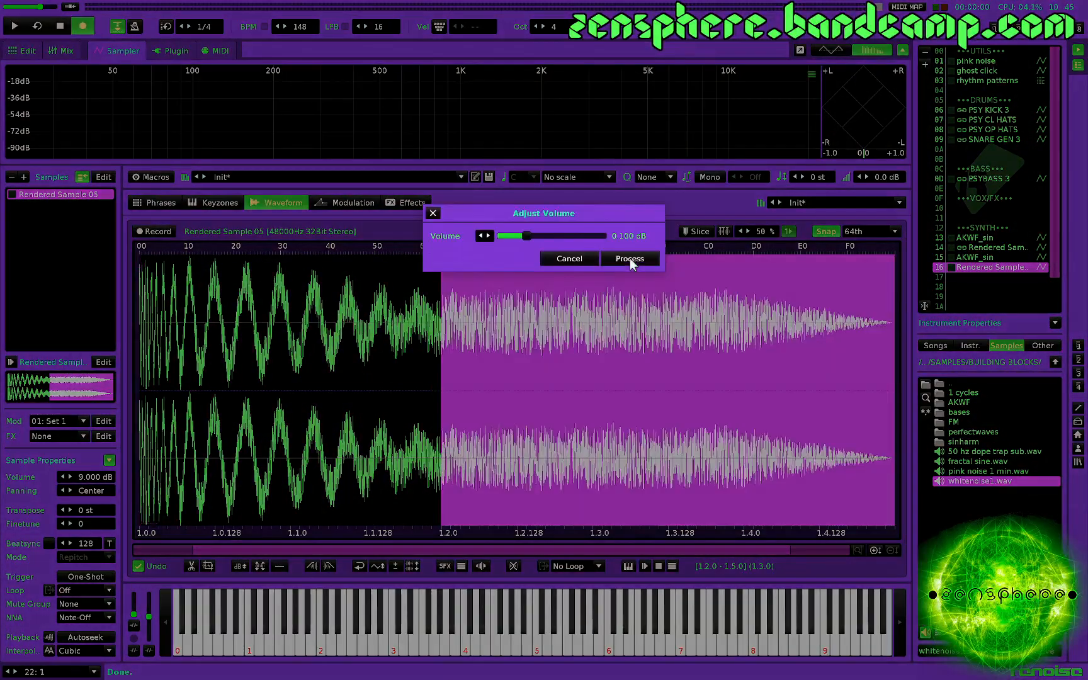
click(629, 258)
key(ctrl+g)
click(630, 258)
key(ctrl+g)
click(629, 259)
click(430, 343)
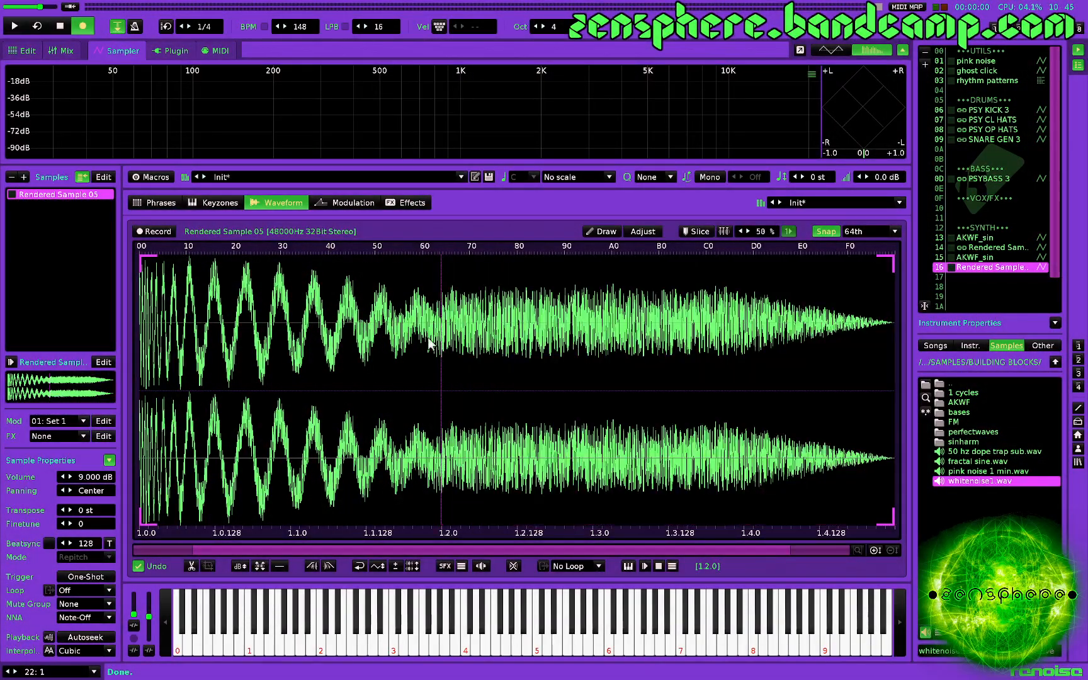
Audition the edited sample repeatedly to judge the balance between its attack and noise tail
click(327, 368)
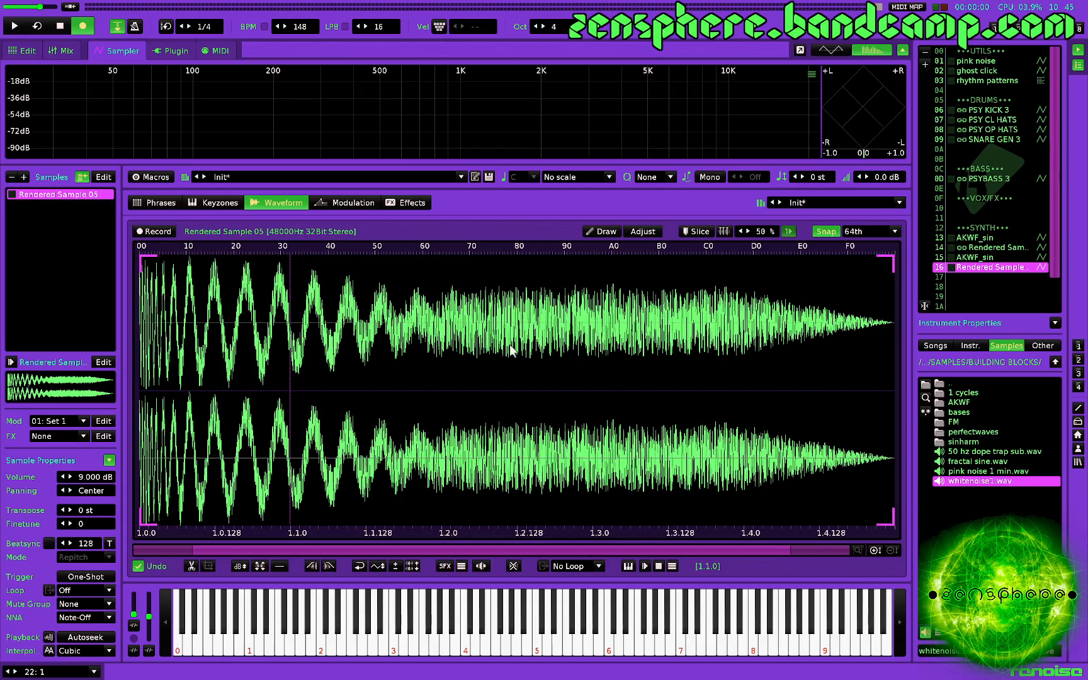
key(z)
key(z)
key(z)
key(z)
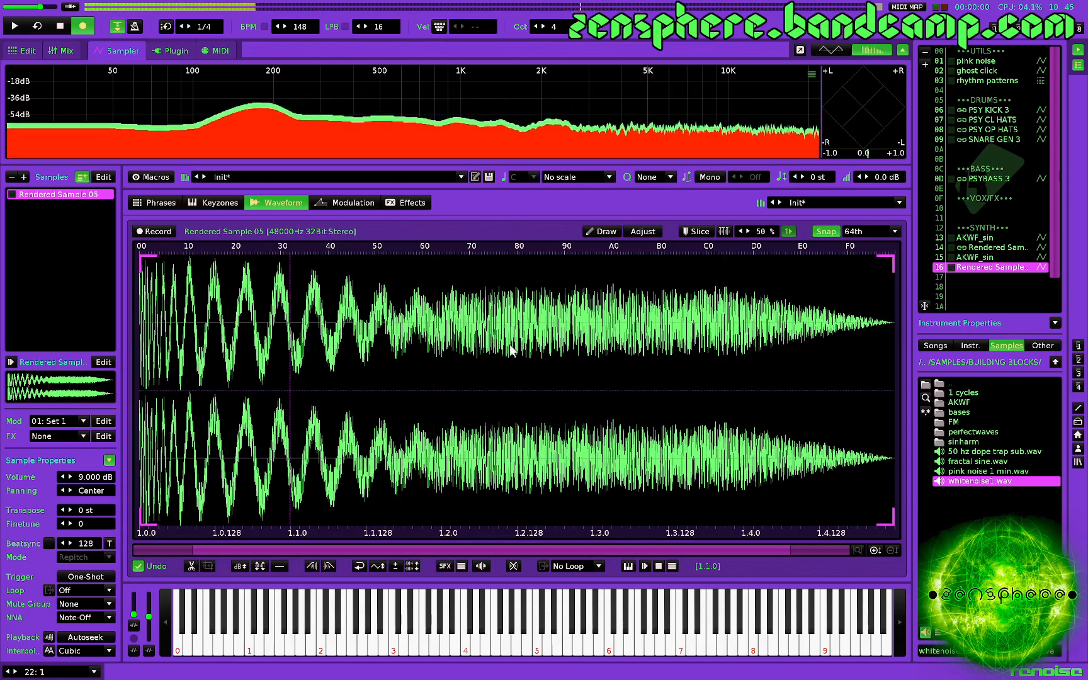
key(z)
key(z)
key(z)
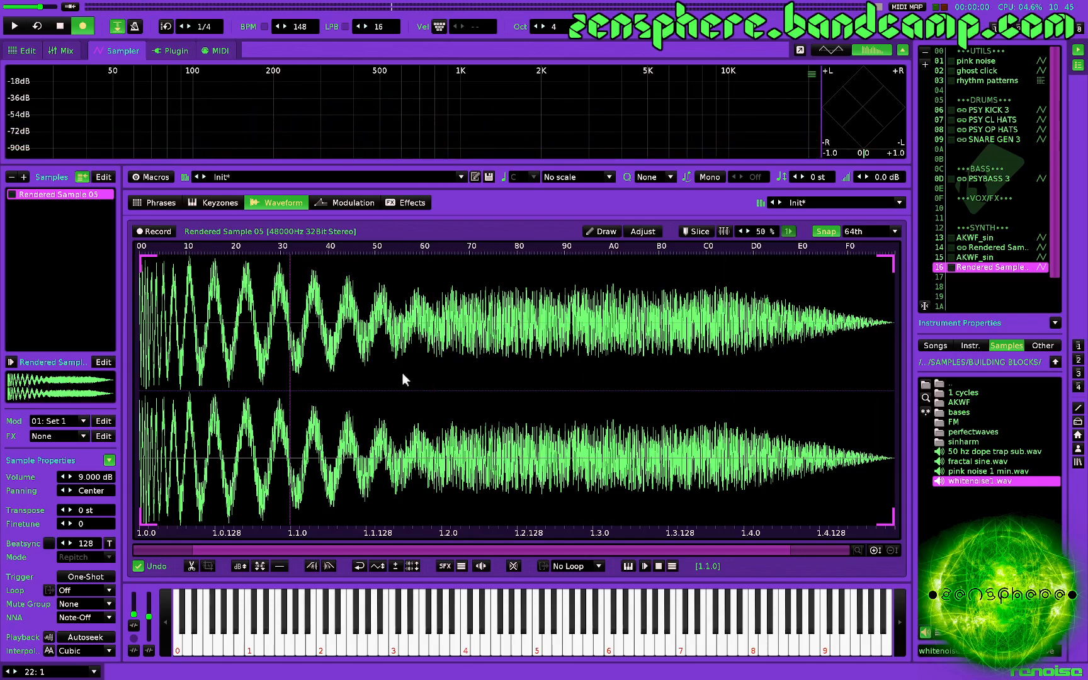
Lower the volume of the opening section from 1.0.0 to 1.2.0 with repeated Adjust Volume passes
drag(441, 375, 110, 372)
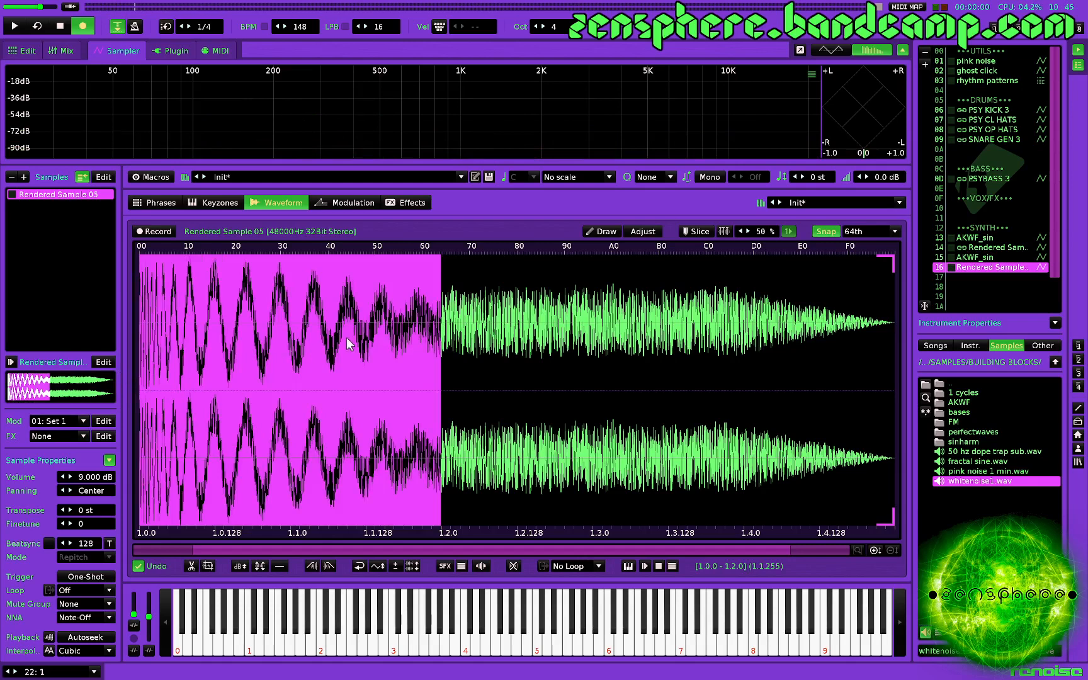
key(ctrl+shift+v)
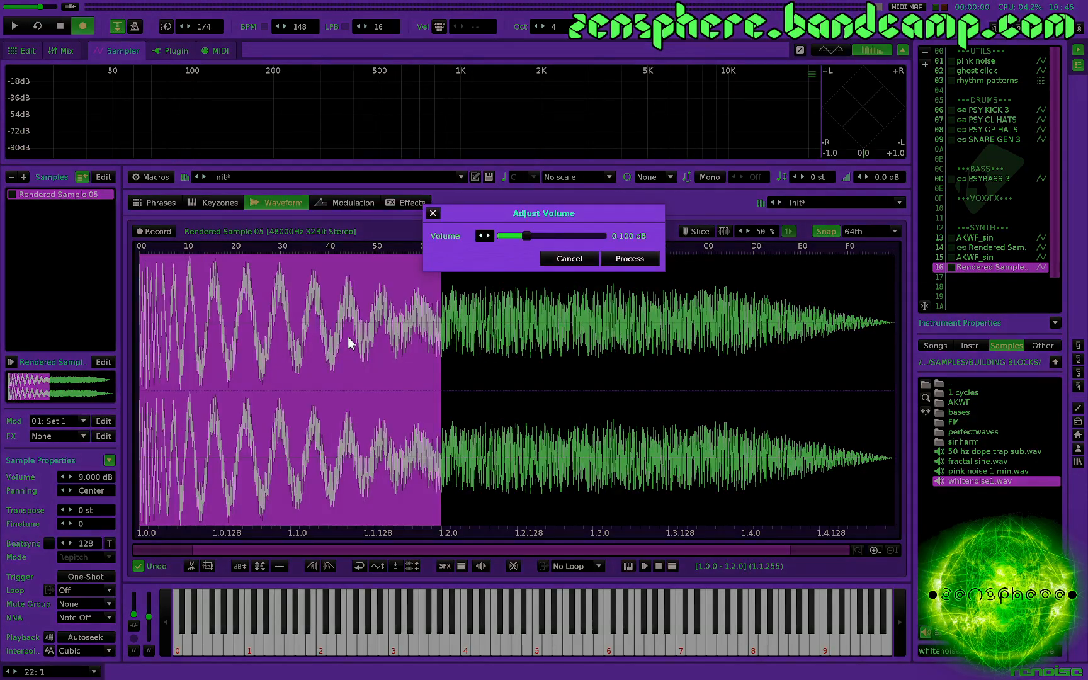
click(480, 236)
key(Return)
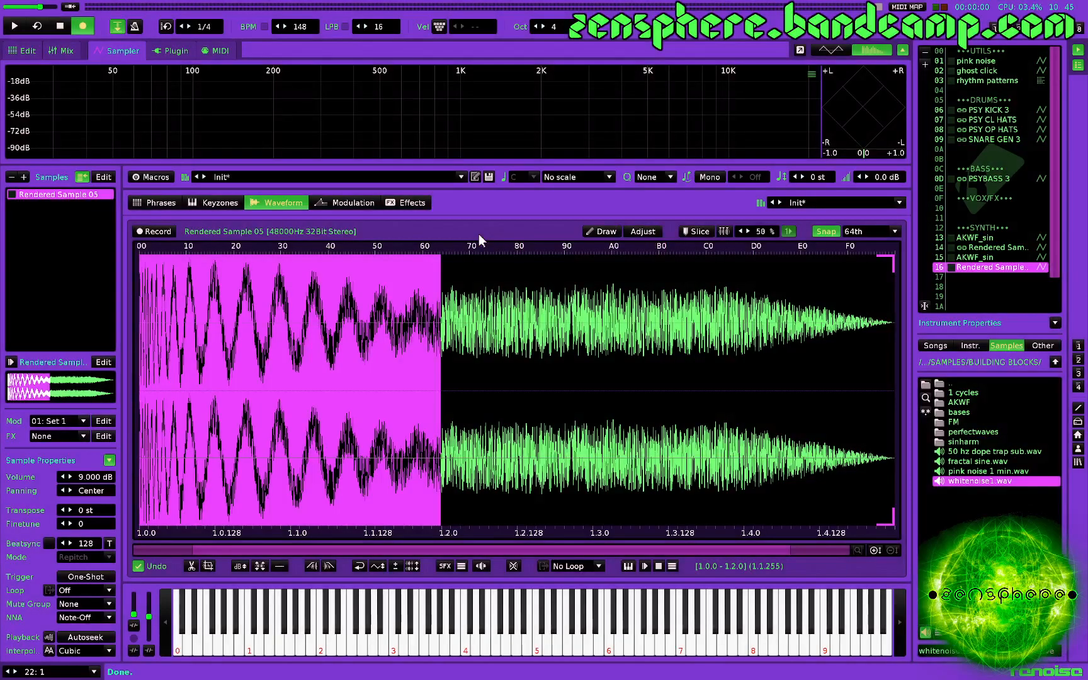
key(ctrl+shift+v)
key(Return)
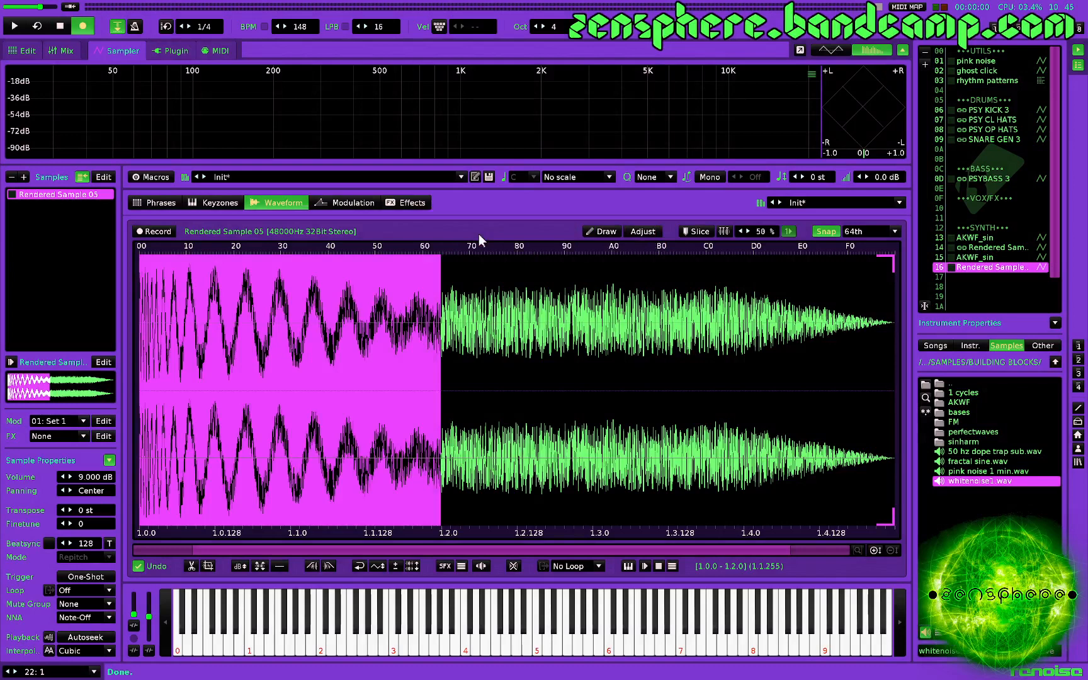
Select the whole sample from 1.0.0 to 1.5.0 and maximize its level
click(442, 357)
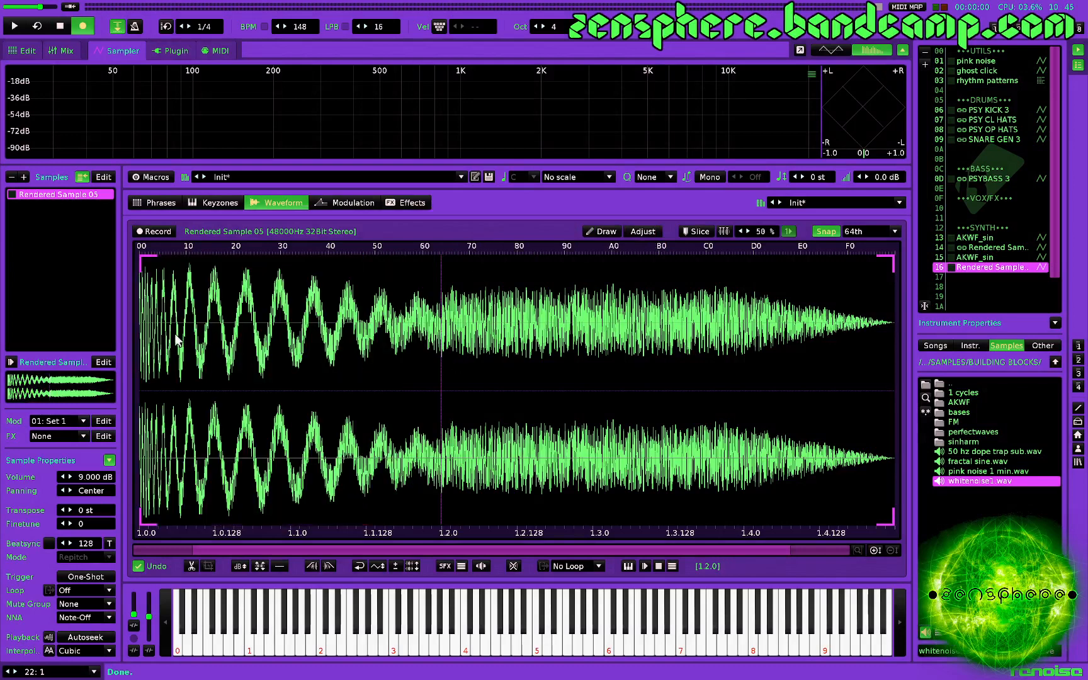
click(231, 340)
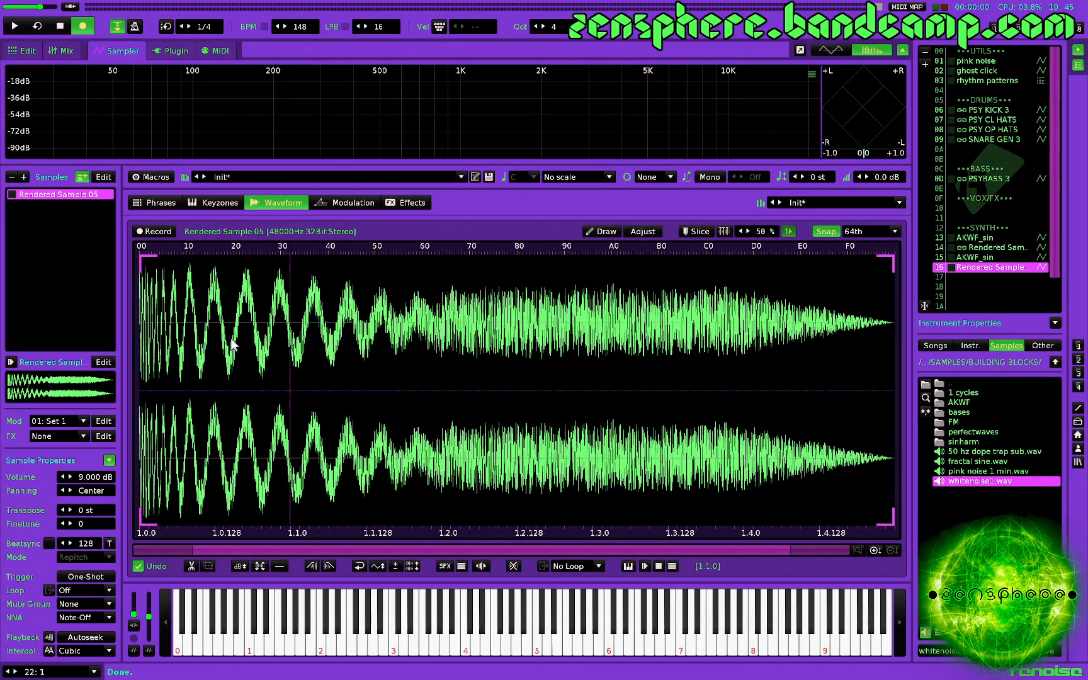
double_click(231, 340)
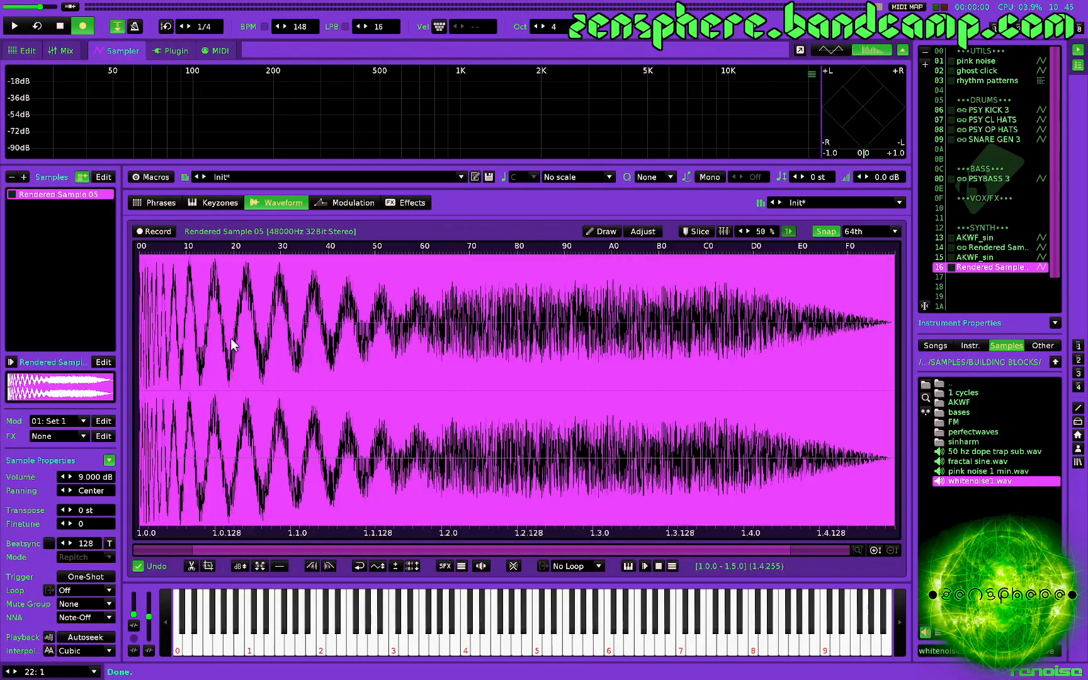
Audition the maximized sample, clear its selection, and set the waveform snap resolution to 128th
key(z)
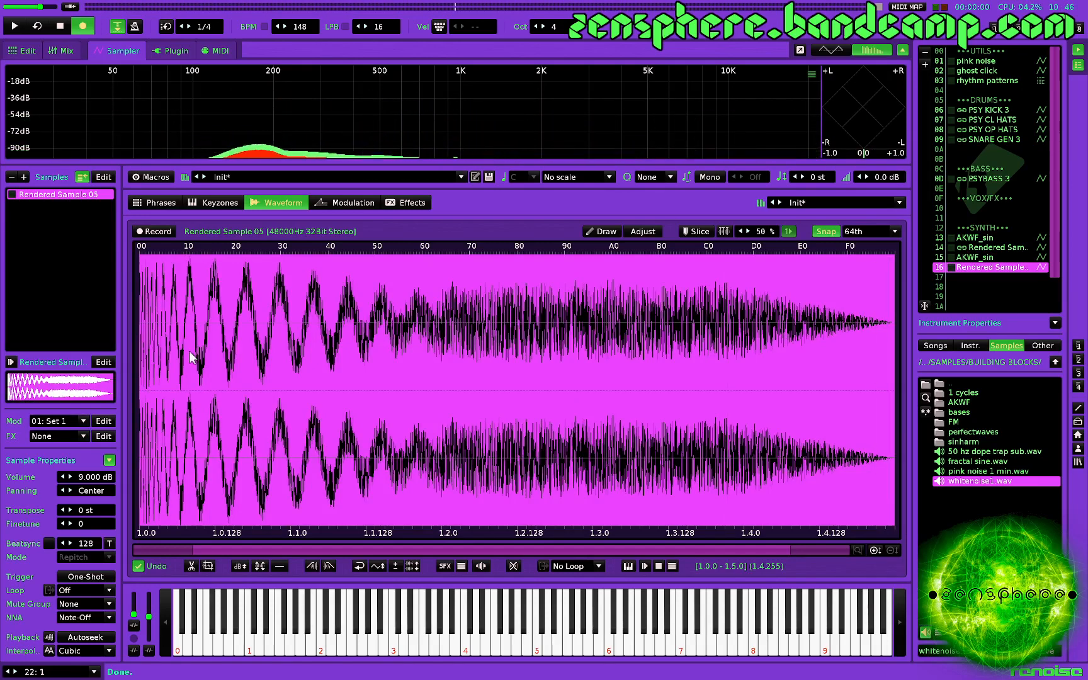
click(184, 380)
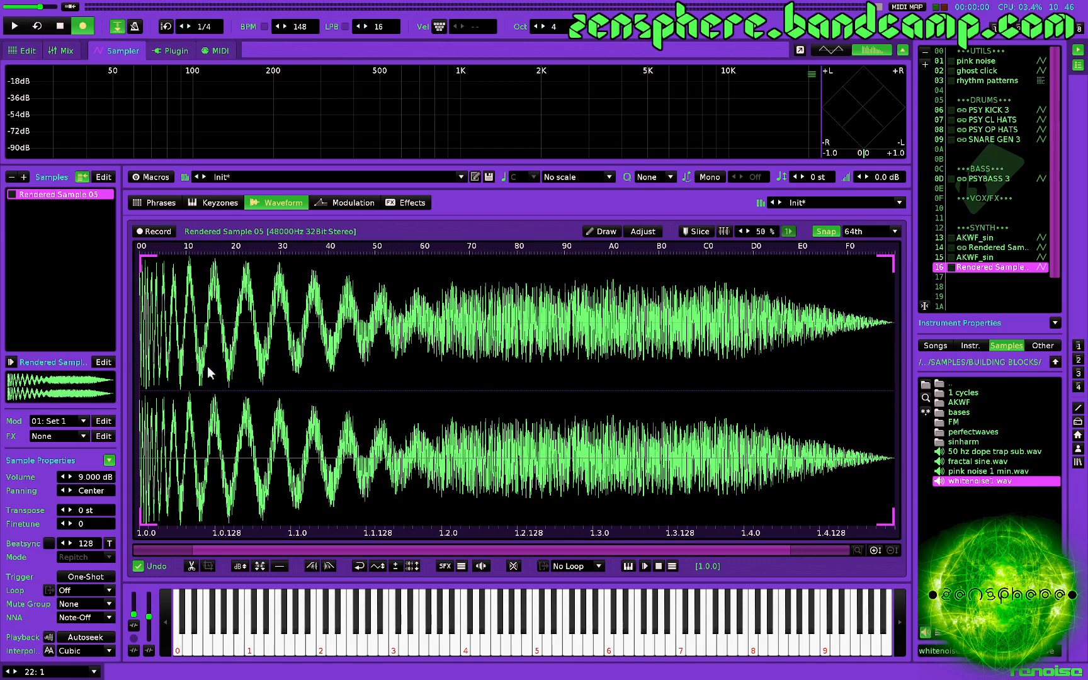
click(873, 228)
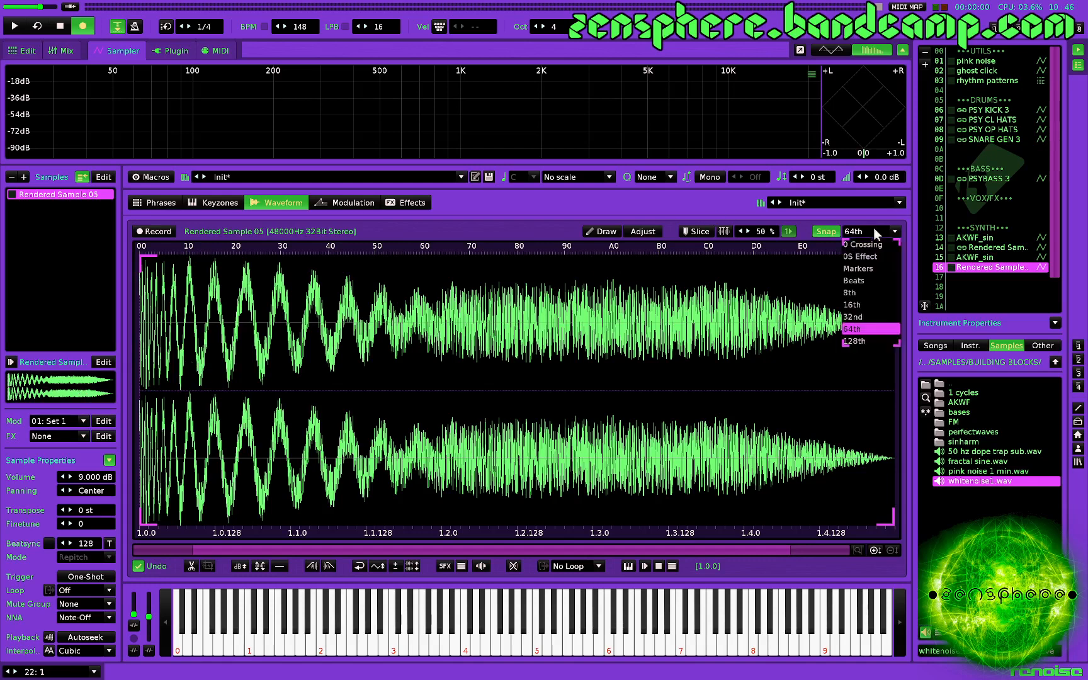
click(855, 340)
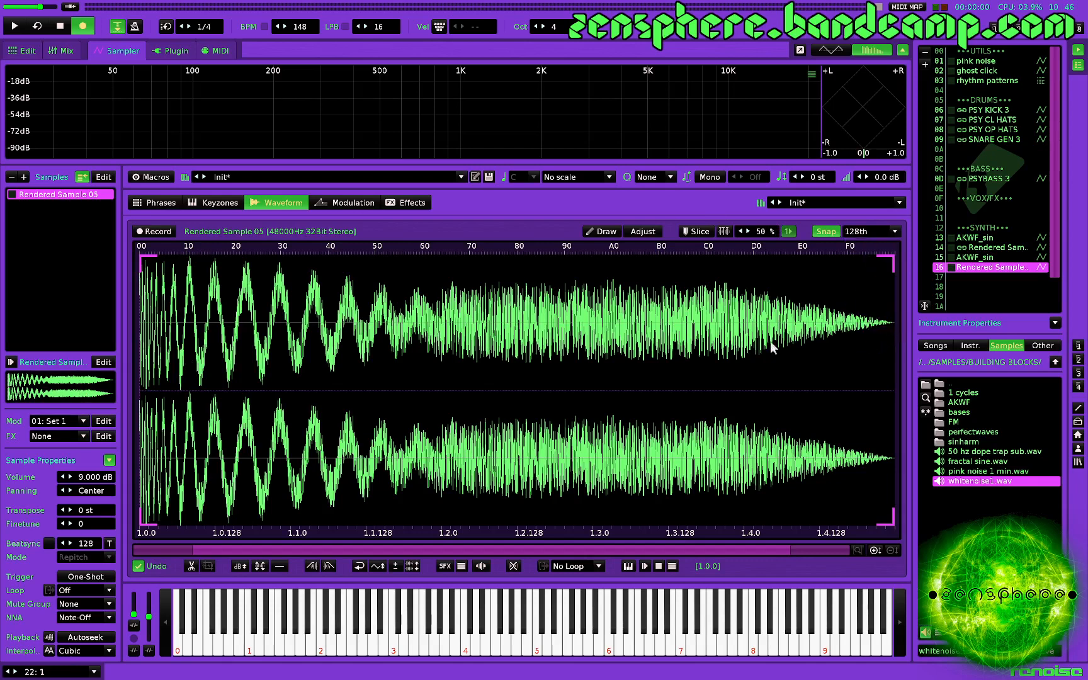
Try a fade-in over the sample's opening from 1.0.0 to 1.0.128, audition it repeatedly, and undo the fade
drag(199, 362, 129, 363)
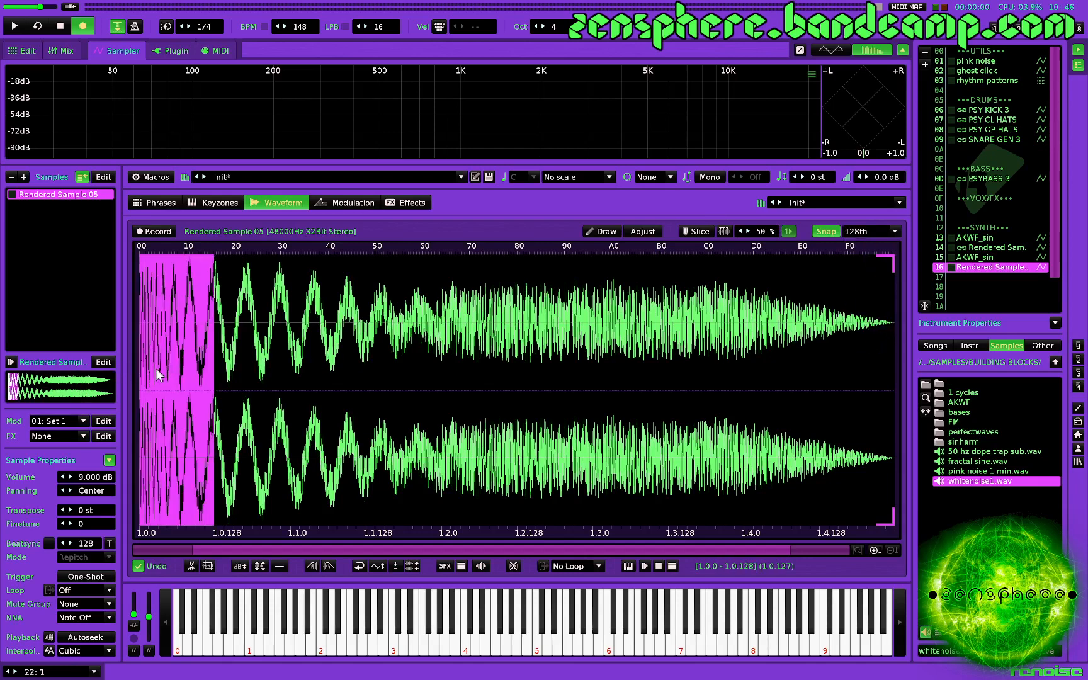
key(ctrl+i)
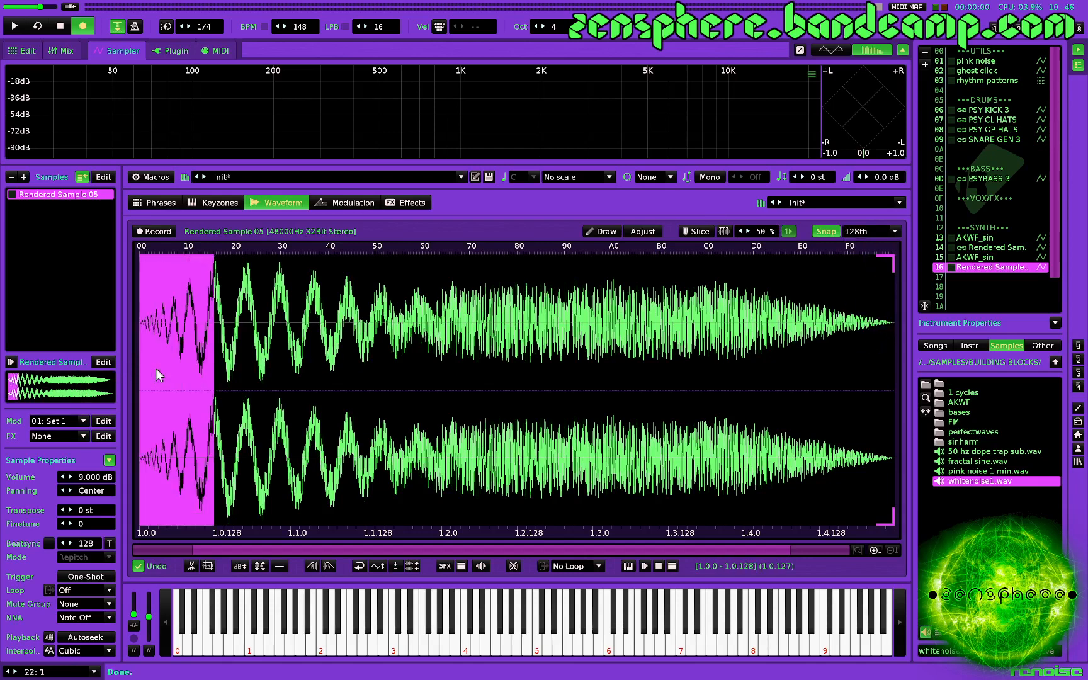
key(z)
key(z)
key(z)
key(z)
key(ctrl+z)
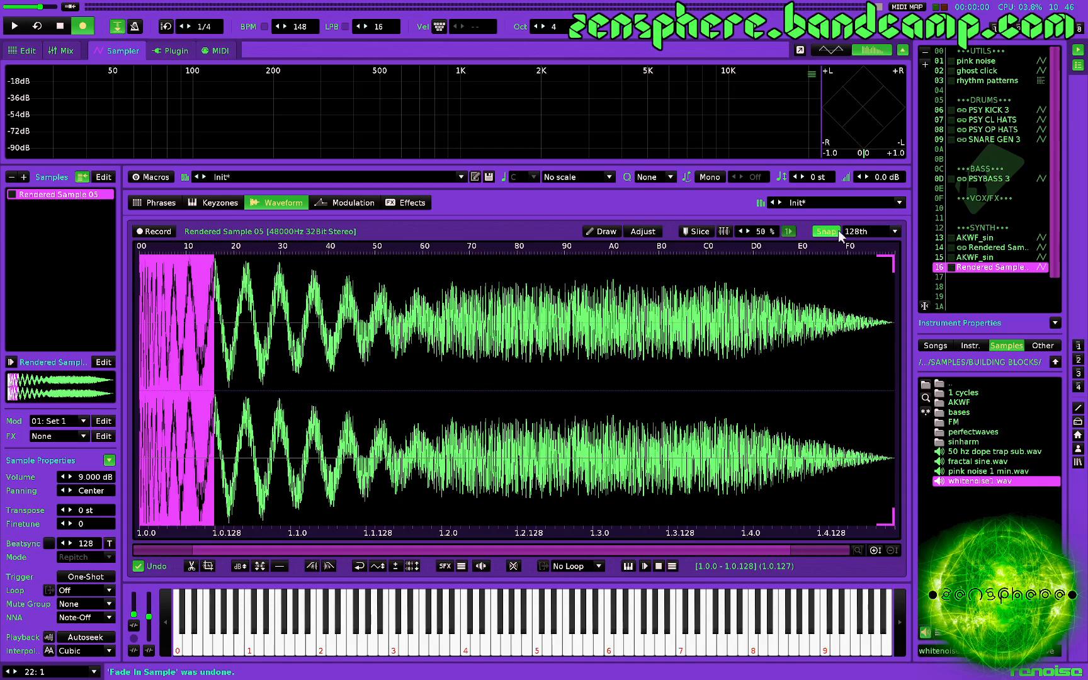
Turn off snapping, try a shorter fade-in from 1.0.0 to 1.0.58, audition it, and undo the fade
click(838, 232)
drag(174, 385, 107, 374)
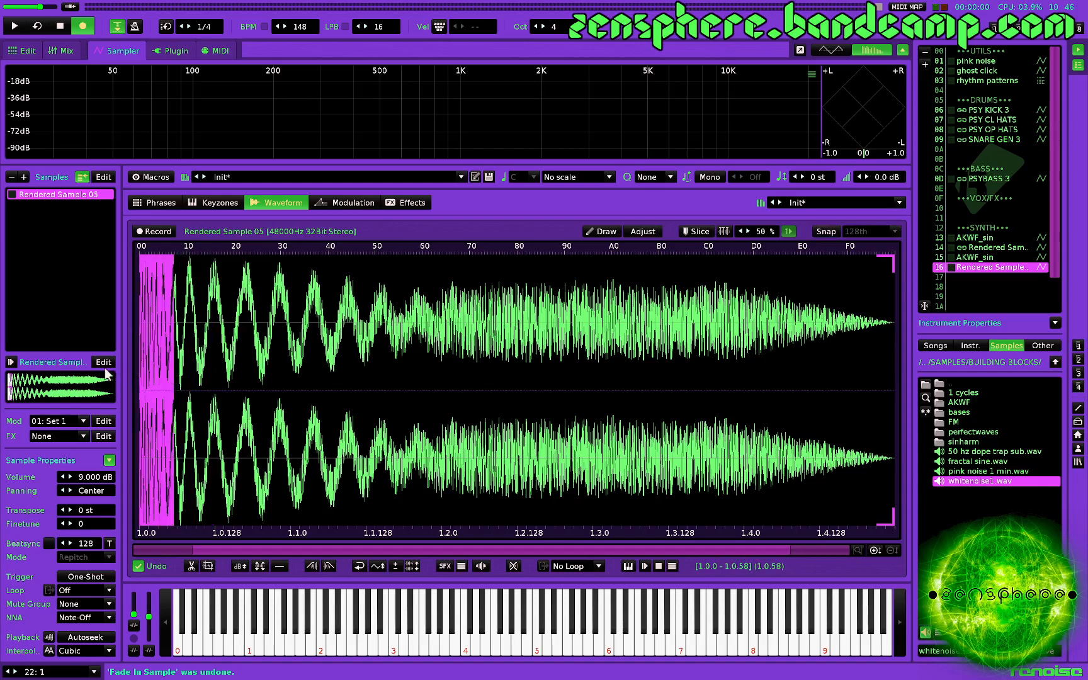
key(ctrl+i)
key(z)
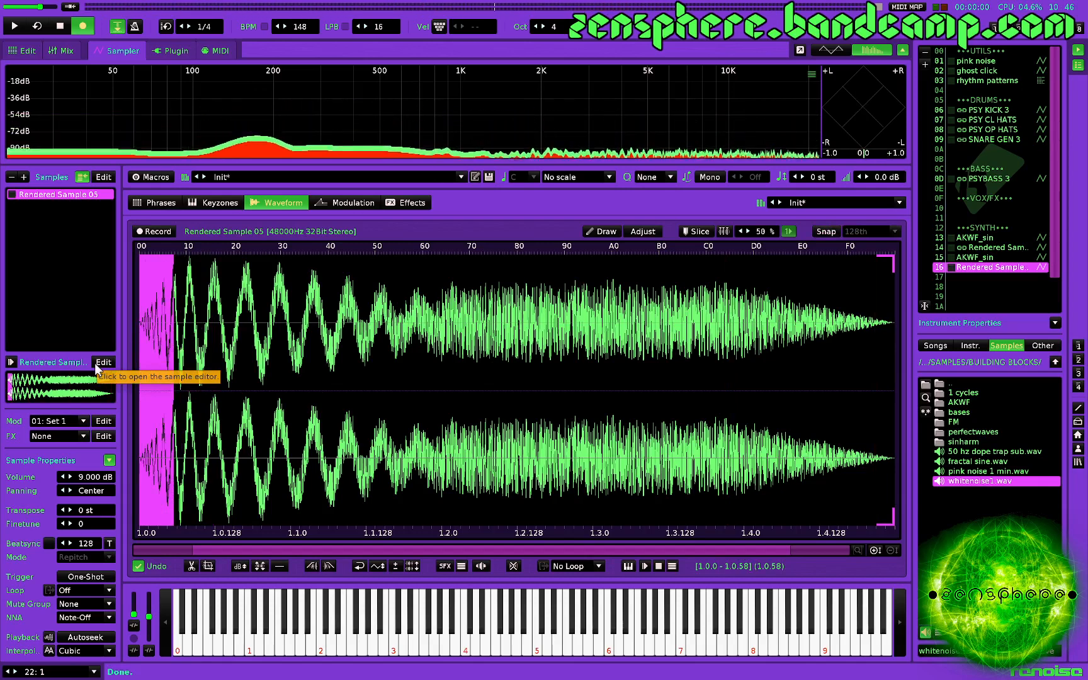
key(z)
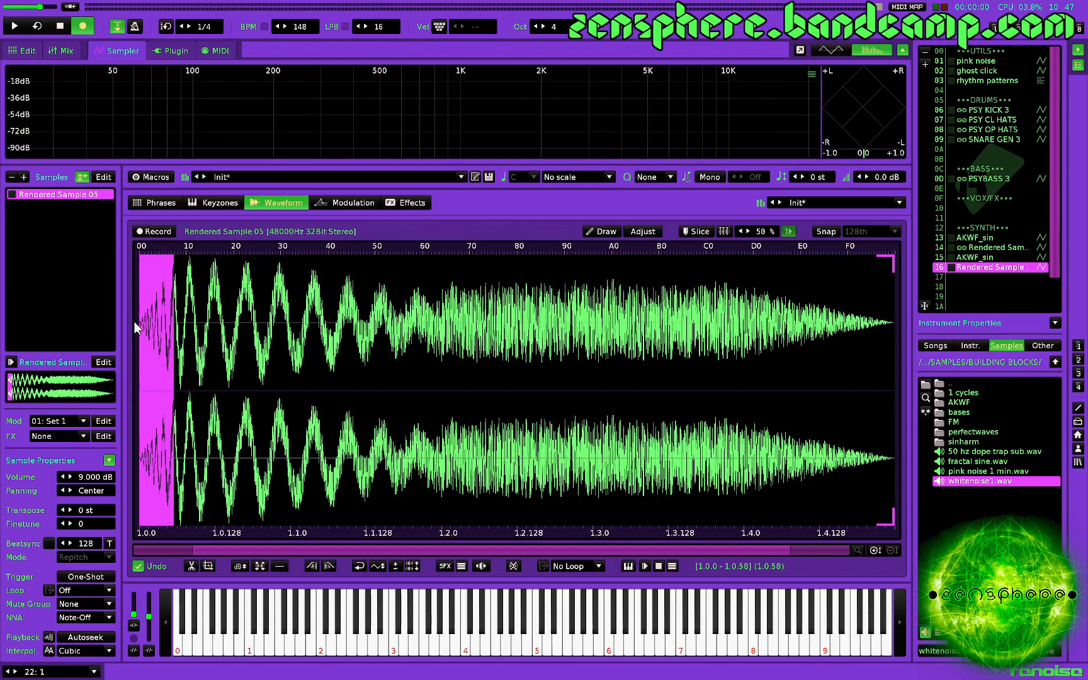
key(ctrl+z)
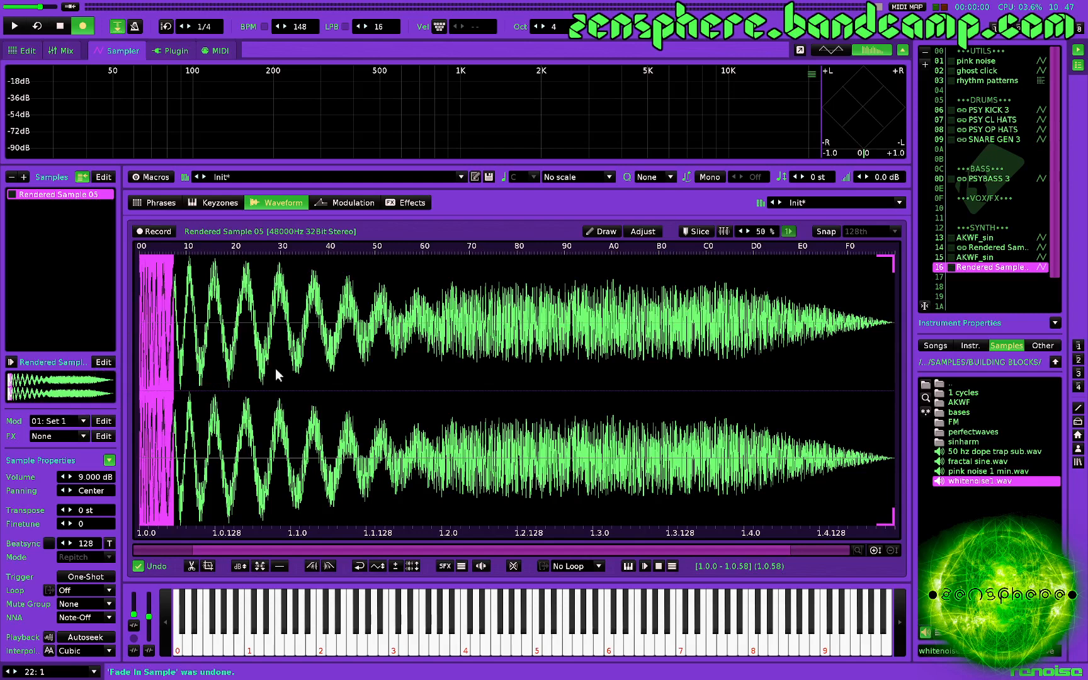
Audition the sample repeatedly without the fade-in and examine its low frequencies in the spectrum
key(z)
key(z)
key(z)
key(z)
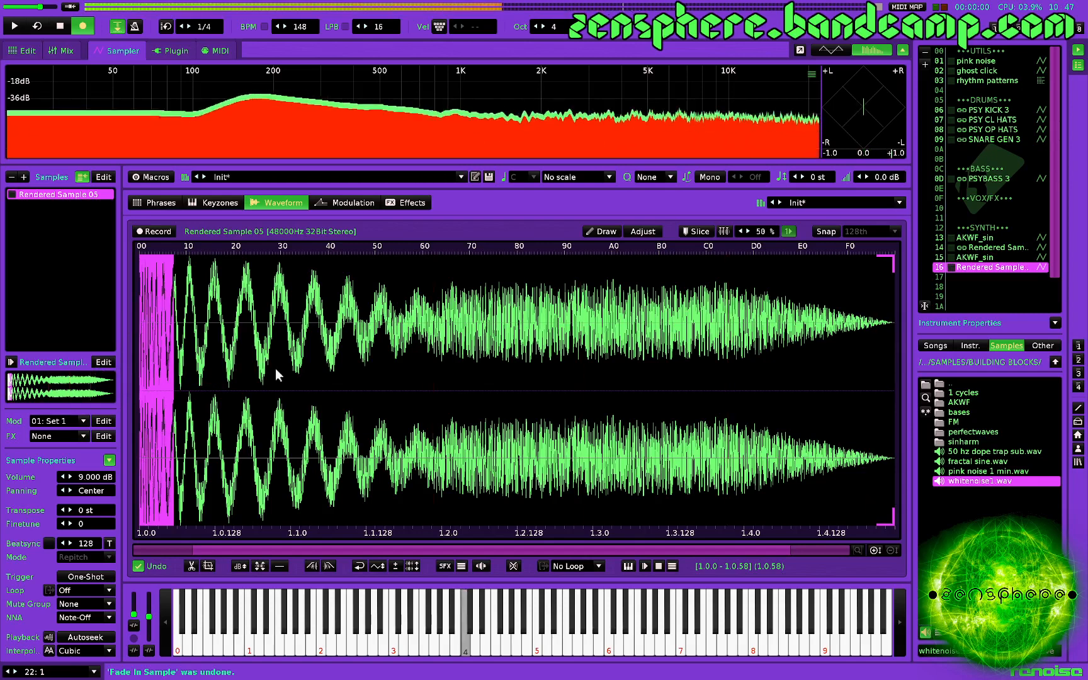
key(z)
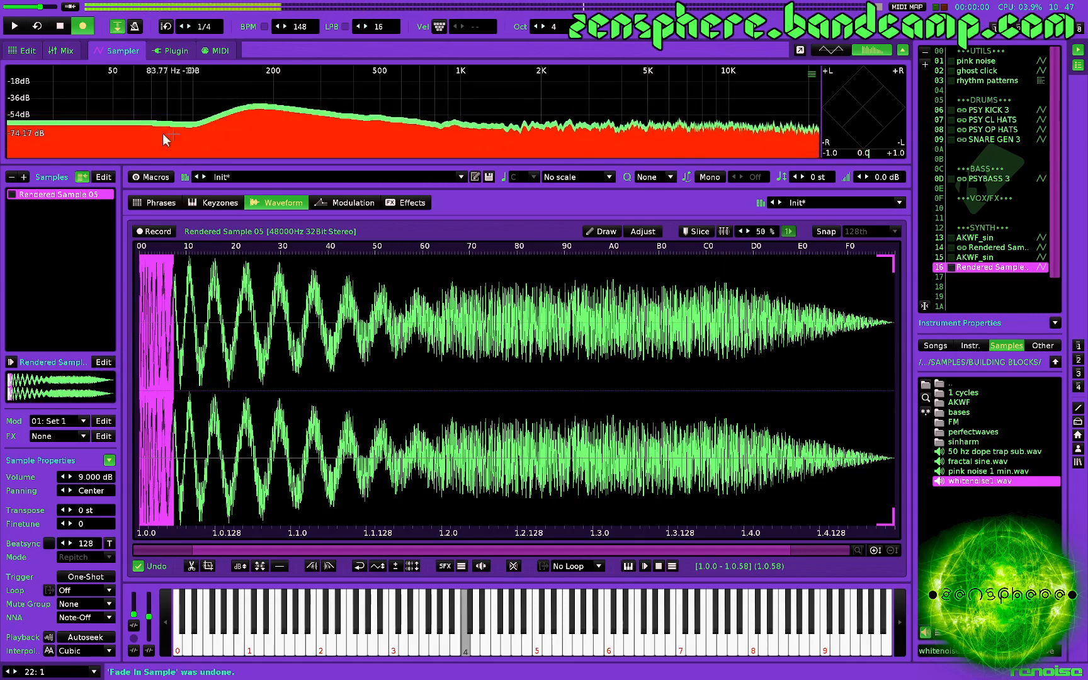
Create an effects chain for the rendered sample and add a Digital Filter to it
click(414, 207)
click(466, 352)
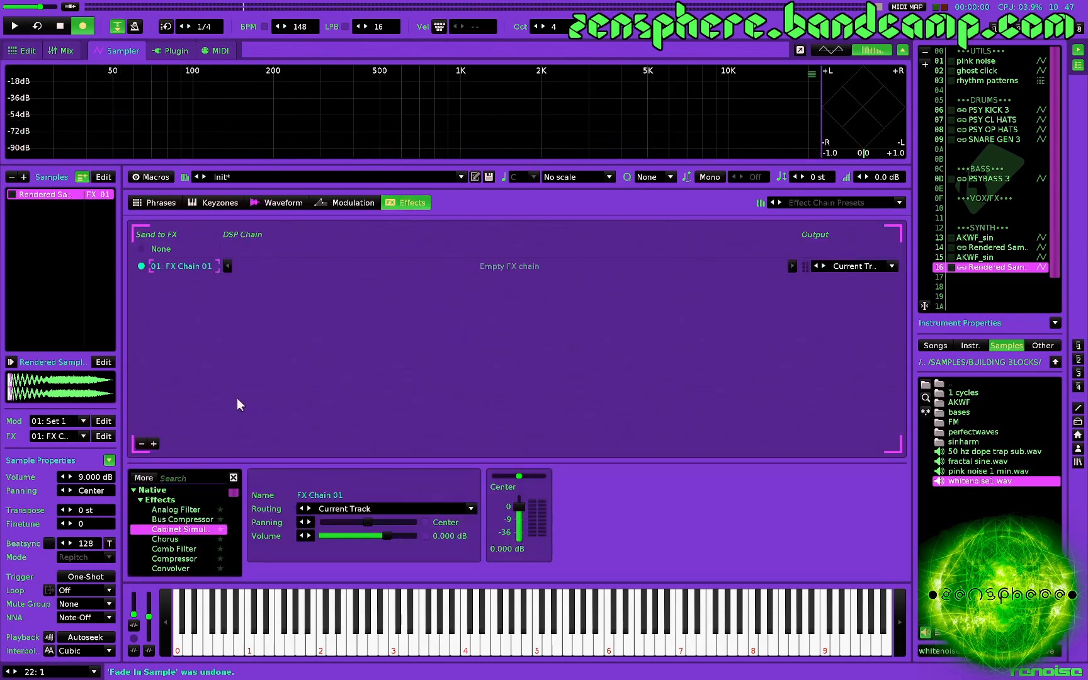
scroll(196, 531, up, 3)
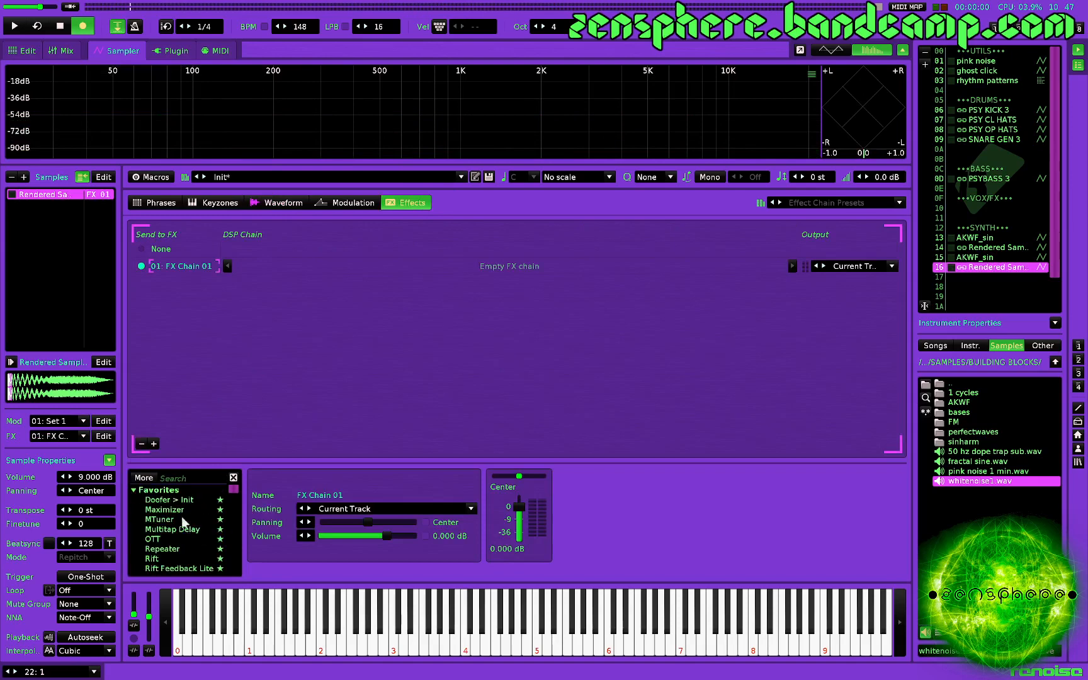
click(173, 502)
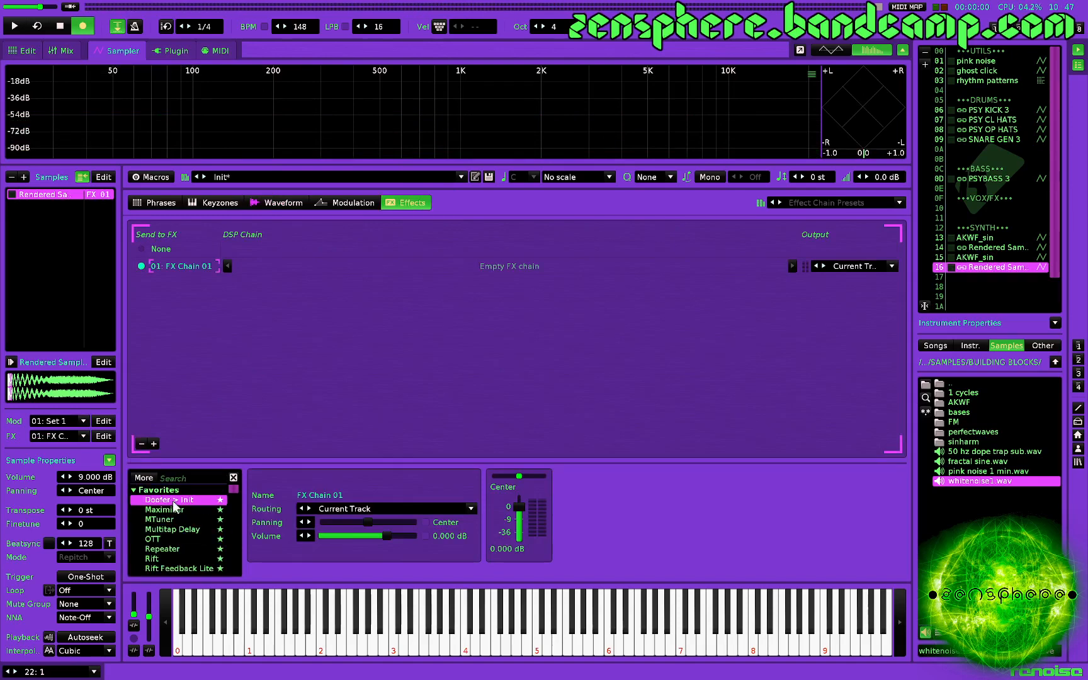
scroll(175, 510, down, 6)
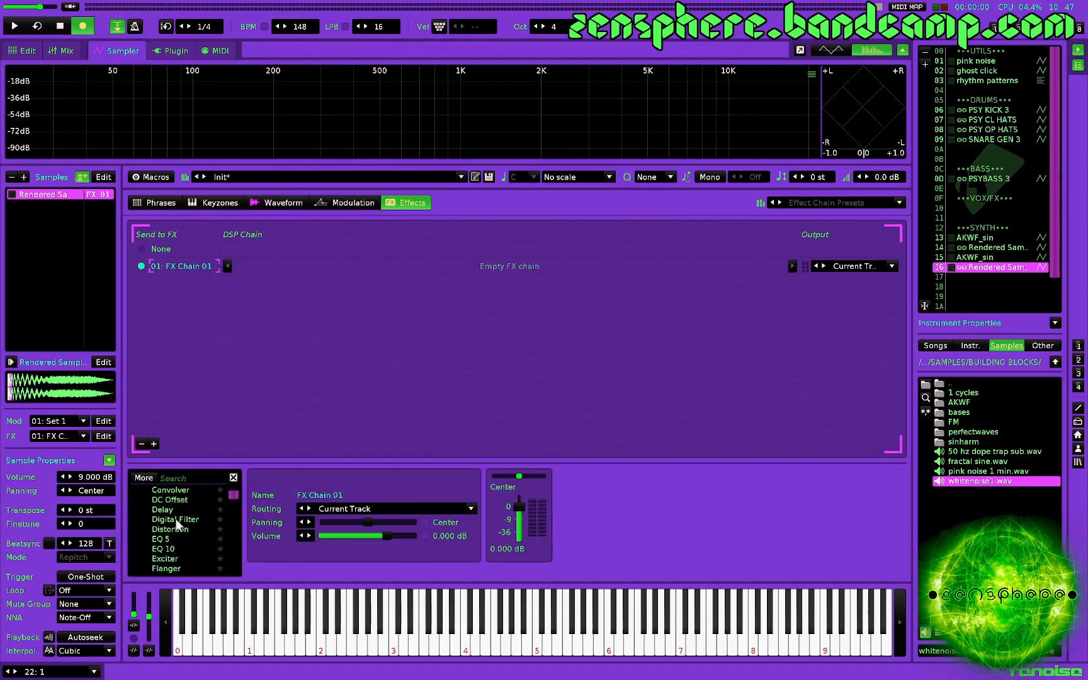
click(180, 521)
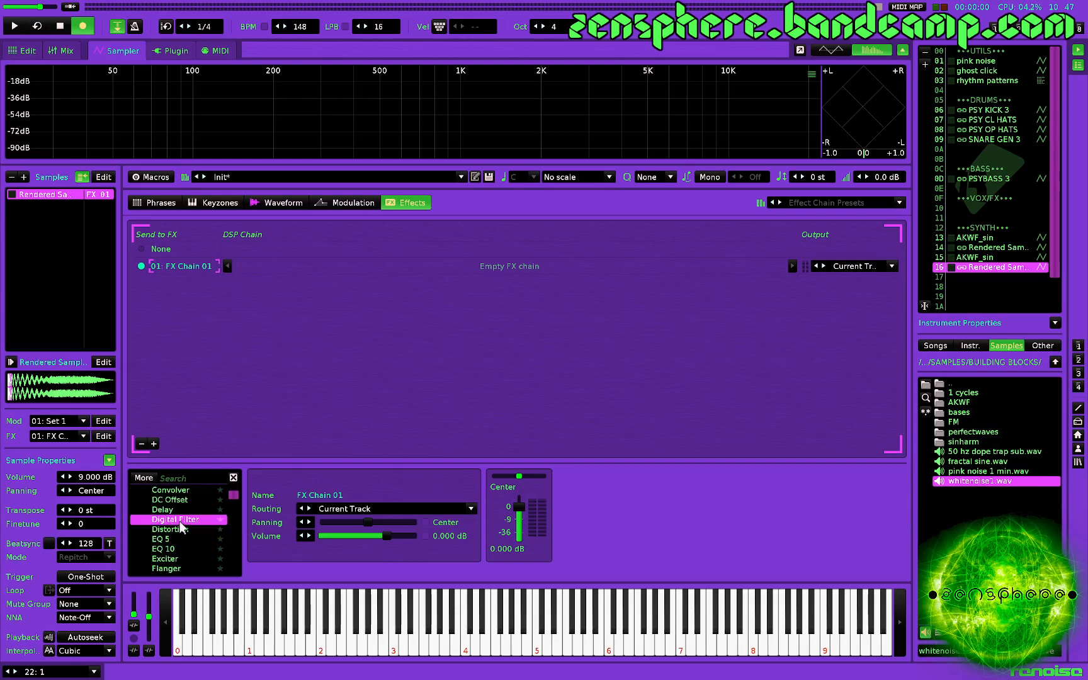
double_click(180, 520)
Configure the Digital Filter as a Butterworth high-pass and lower its cutoff to about 0.11 kHz
click(689, 495)
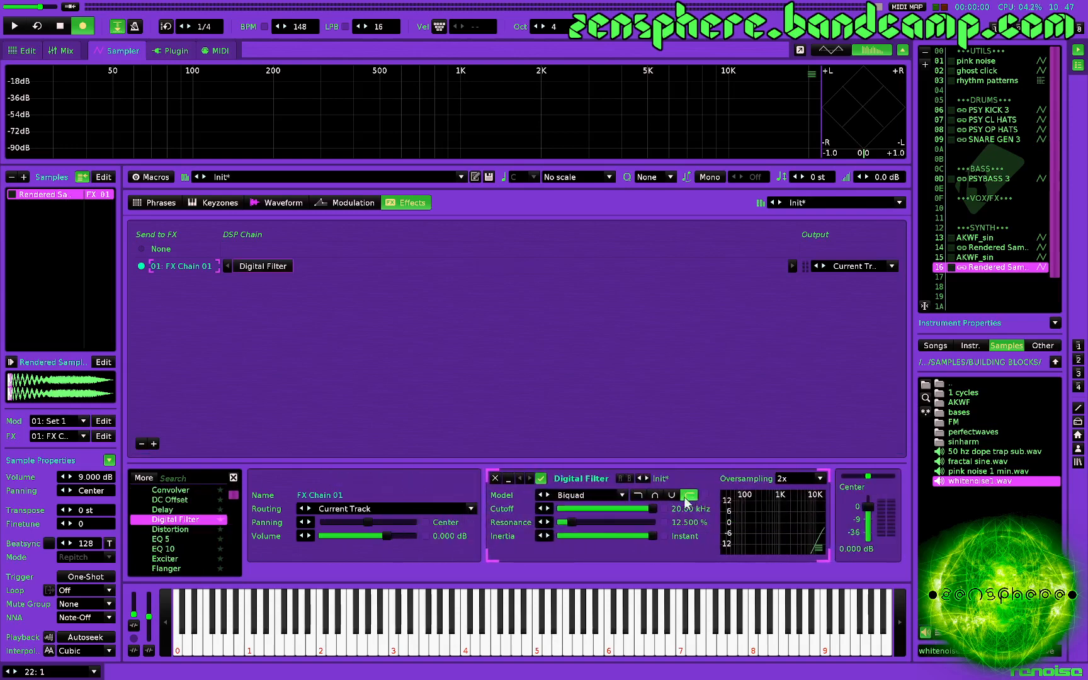
click(586, 494)
click(588, 458)
drag(639, 509, 562, 508)
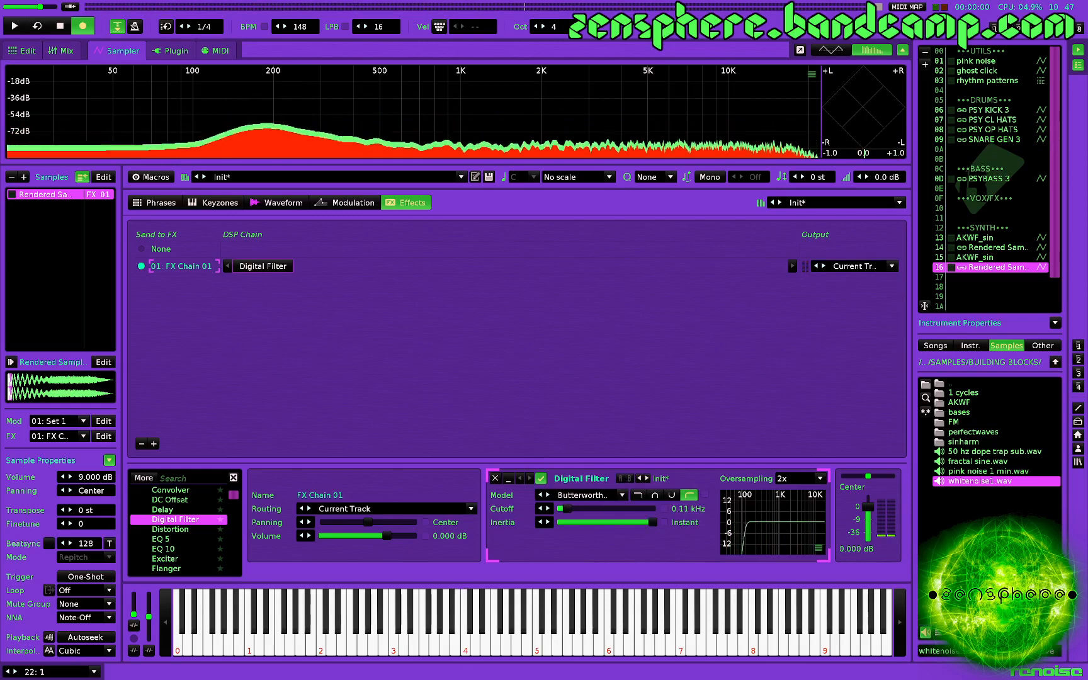
Fine-tune the high-pass filter's cutoff to 0.18 kHz while auditioning the sample
drag(562, 509, 568, 509)
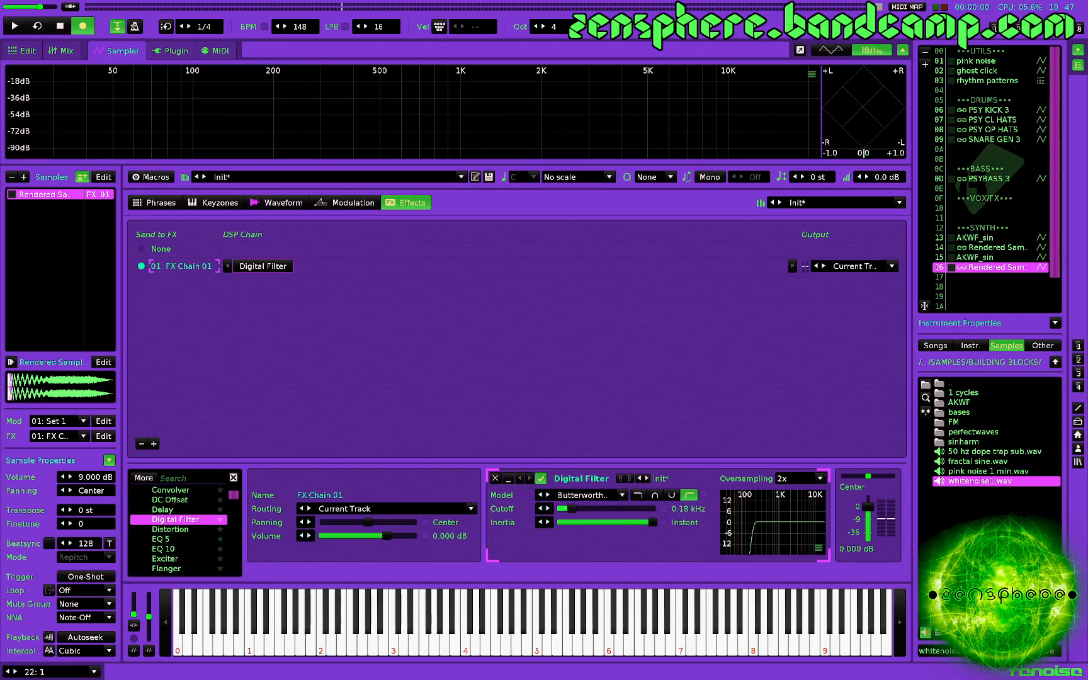
key(z)
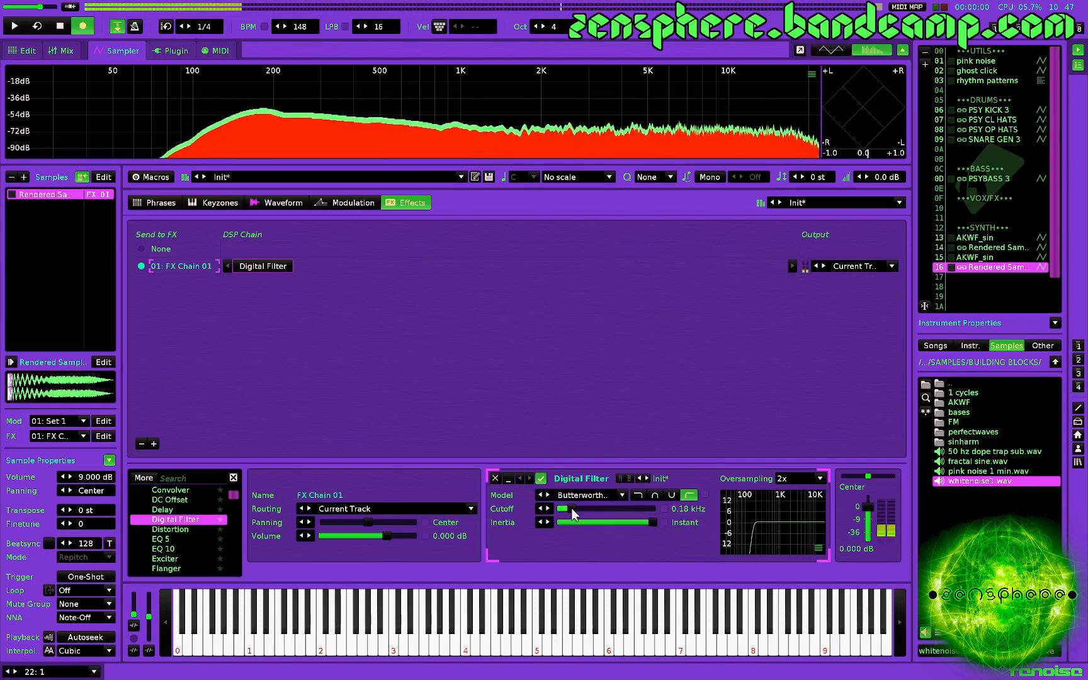
drag(572, 508, 573, 508)
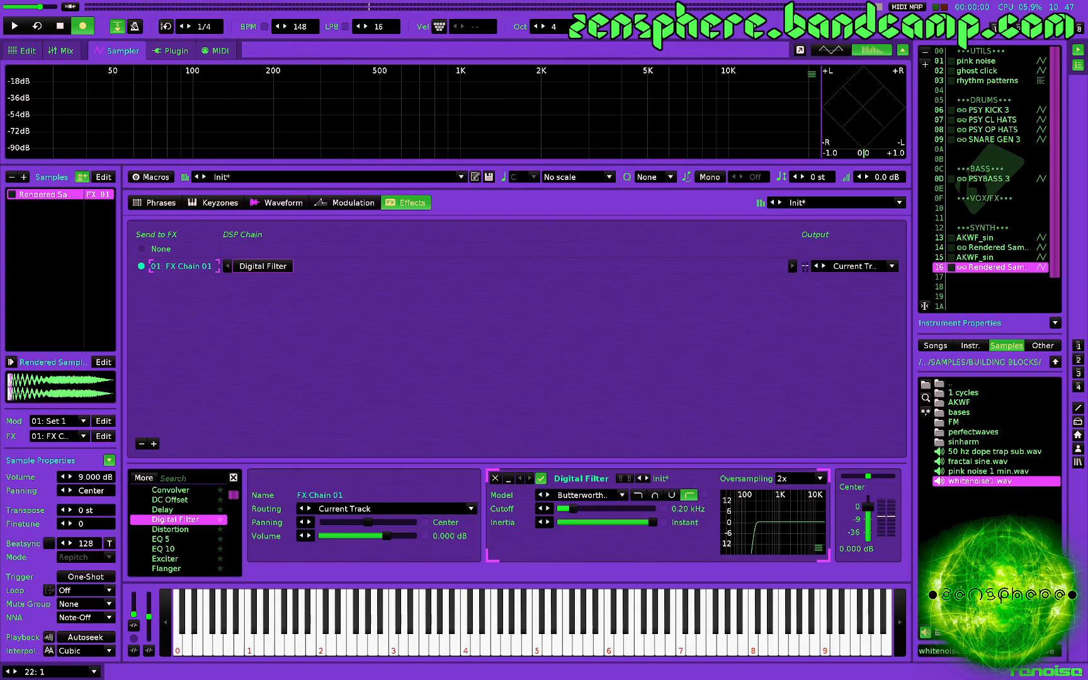
key(z)
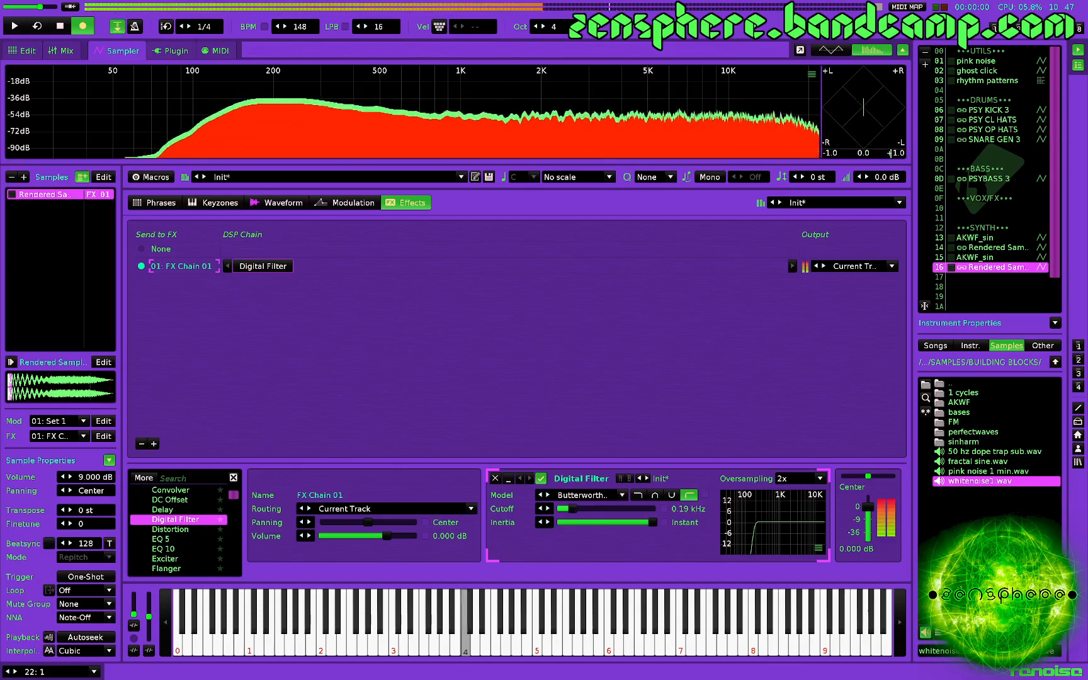
drag(573, 509, 572, 509)
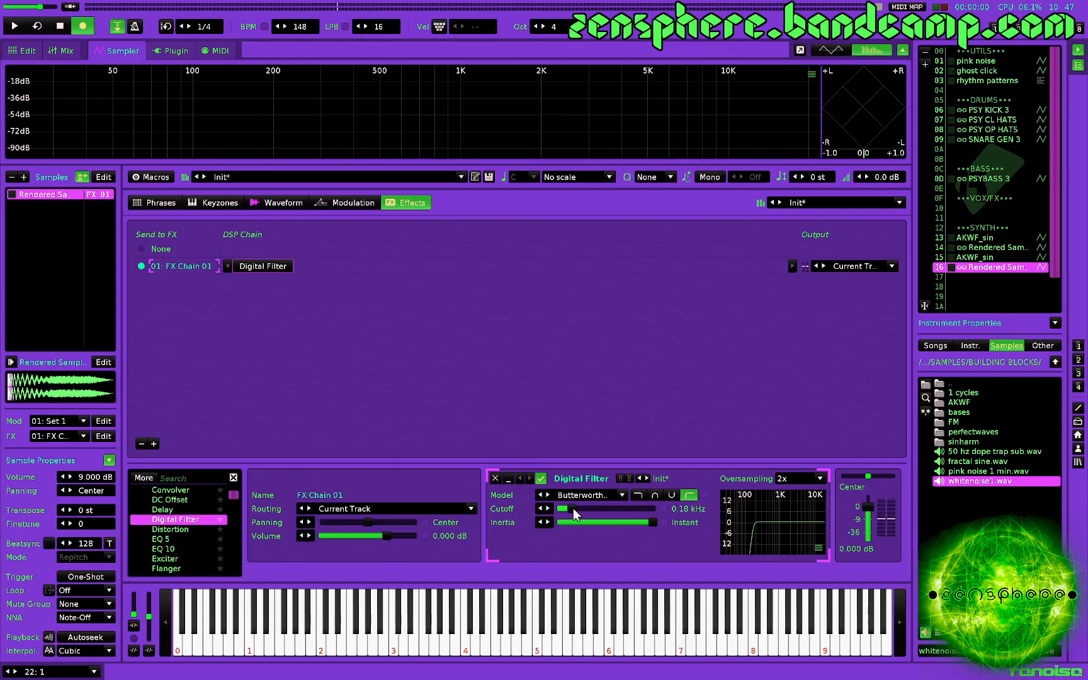
key(z)
Add a second Digital Filter as a Butterworth low-pass with an 8.47 kHz cutoff and audition the result
double_click(164, 521)
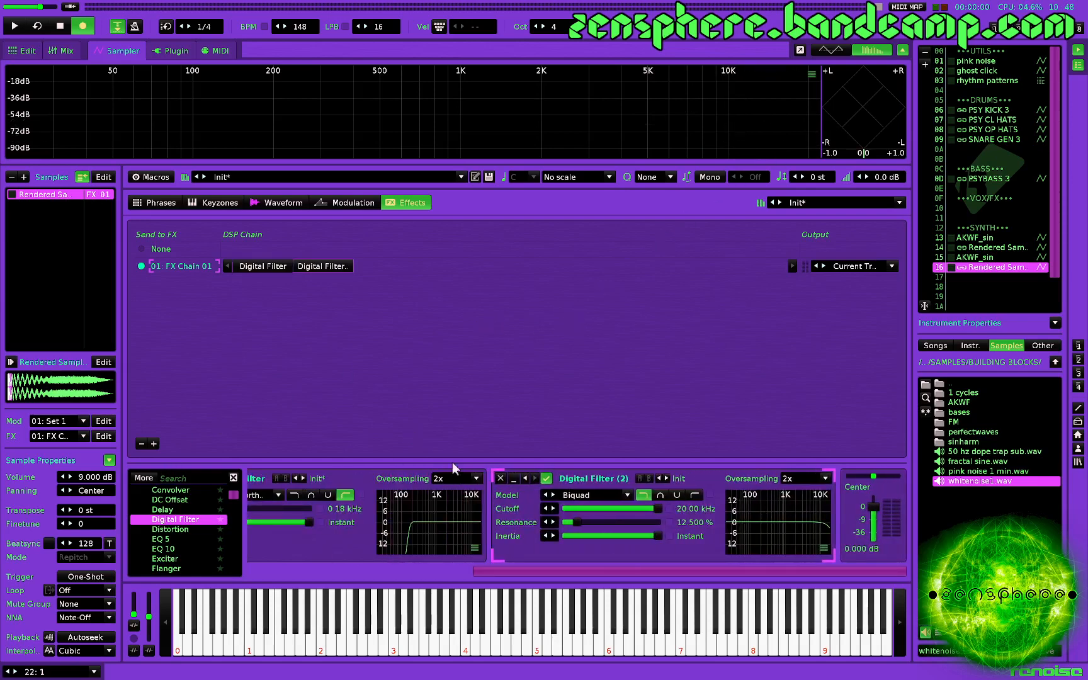
click(597, 495)
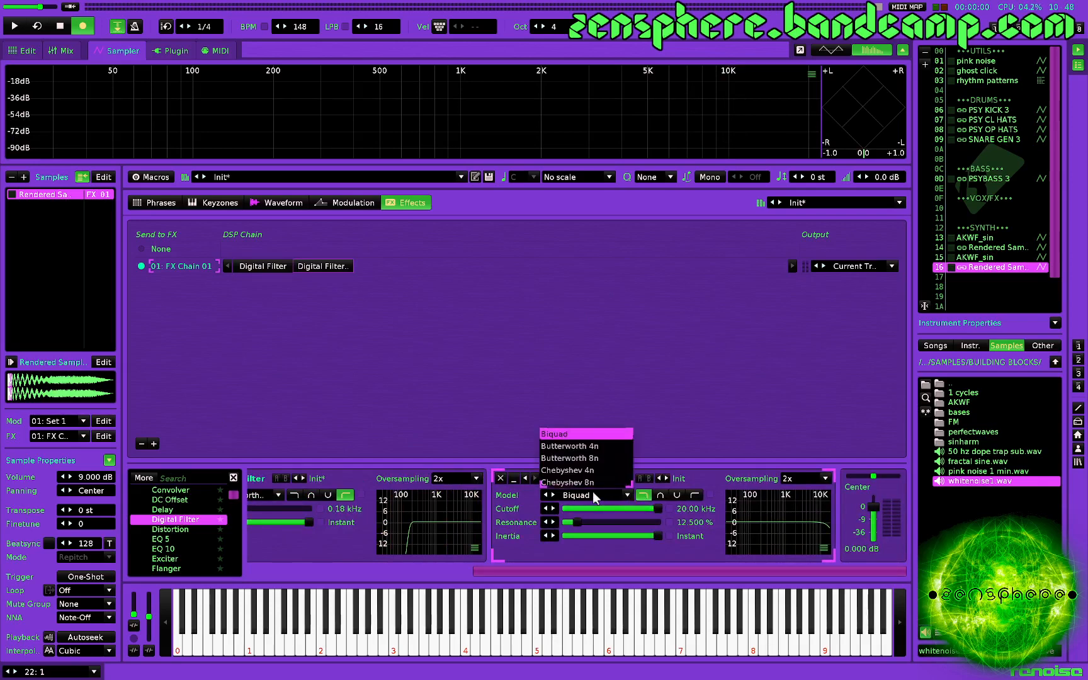
click(595, 469)
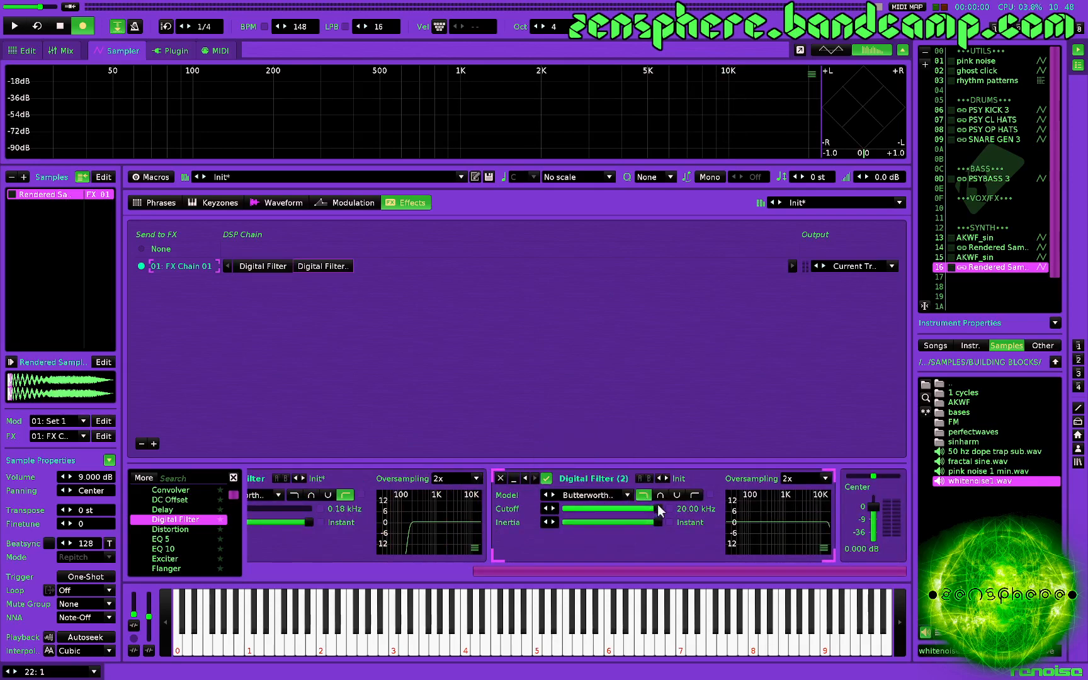
drag(658, 509, 641, 509)
key(z)
key(z)
key(z)
key(z)
key(z)
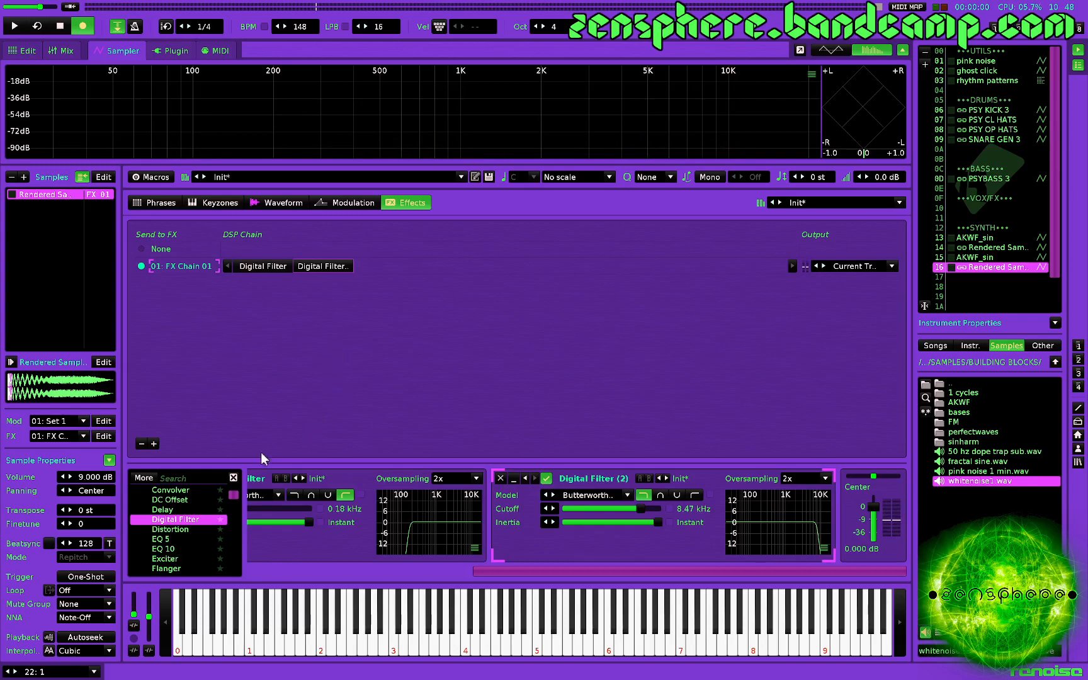
Insert an EQ 10 ahead of both filters and shape its 600 Hz band into a narrow boost at about 820 Hz
scroll(186, 535, down, 2)
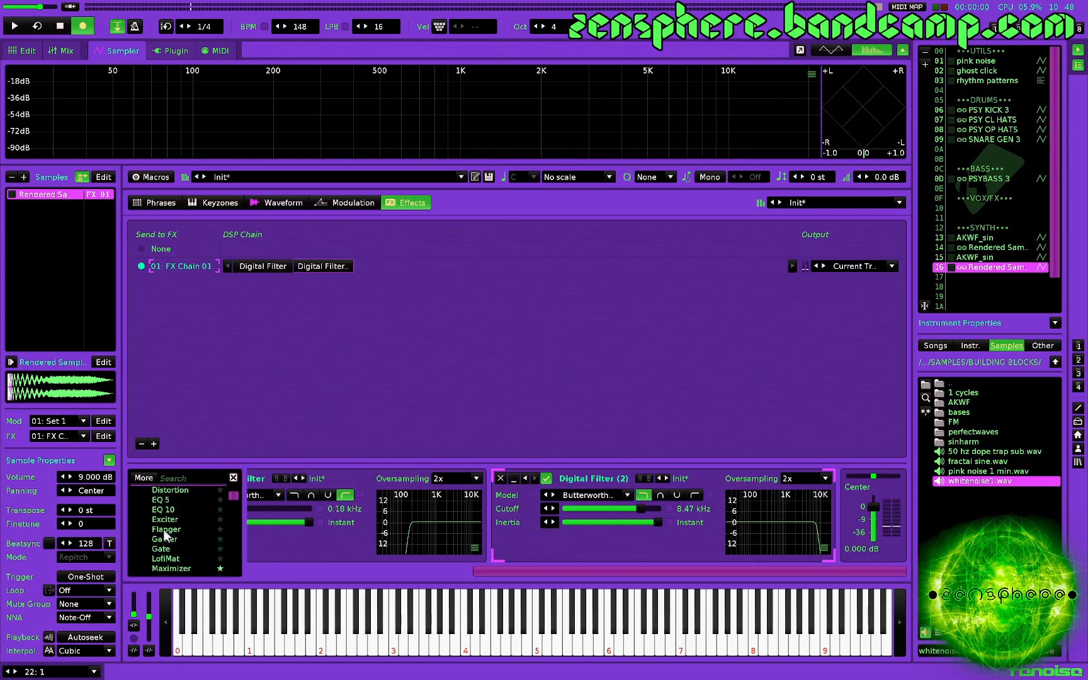
drag(163, 510, 240, 277)
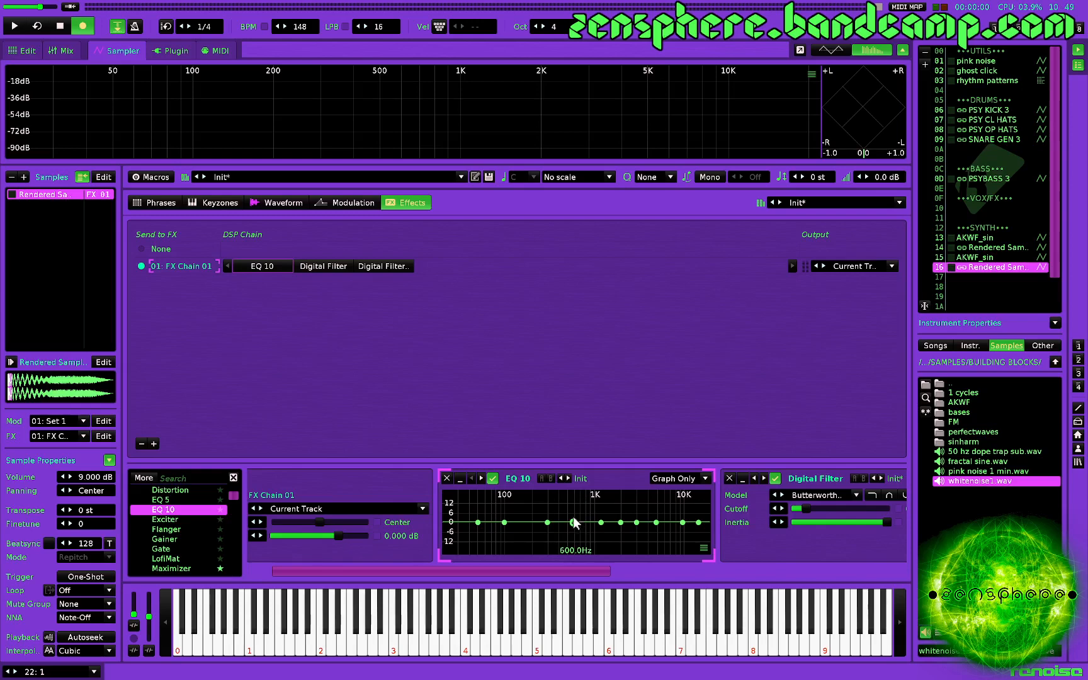
drag(575, 522, 585, 491)
scroll(586, 492, down, 8)
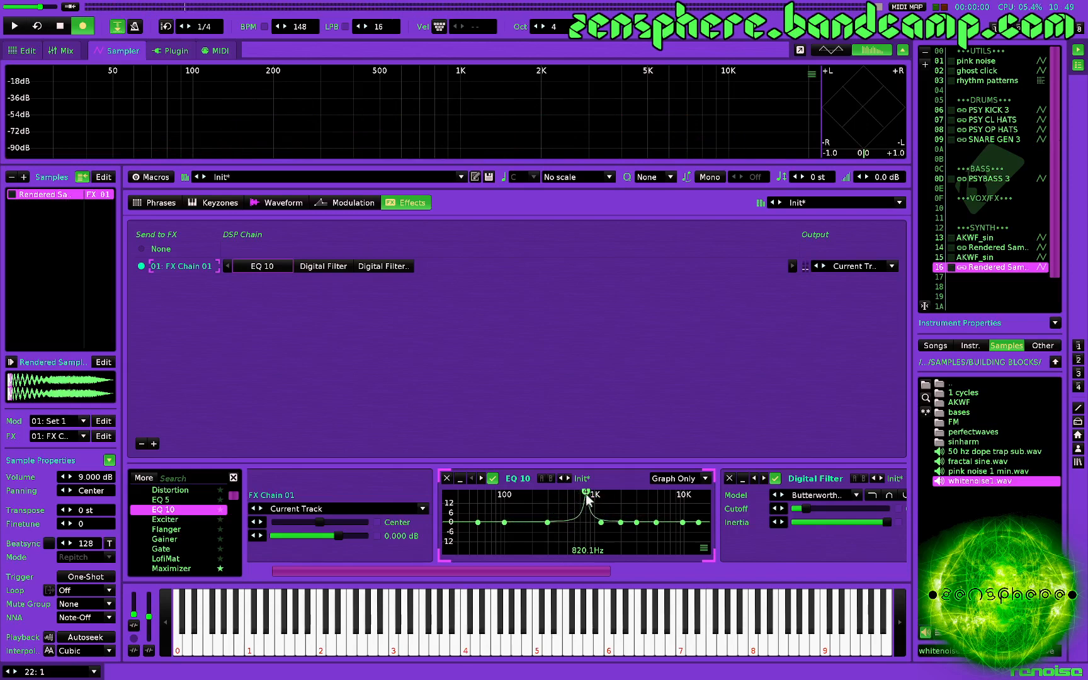
Sweep the narrow EQ boost across the midrange to about 590 Hz while auditioning the sample
mouse_move(586, 493)
mouse_down()
mouse_move(574, 492)
mouse_move(590, 492)
mouse_up()
drag(595, 491, 584, 491)
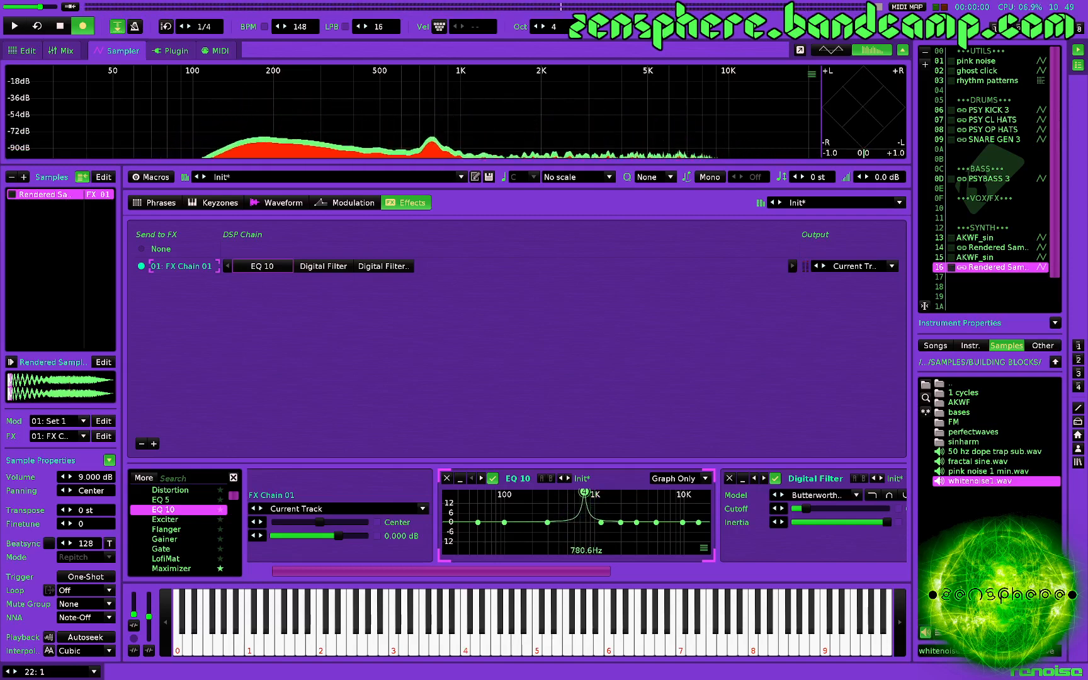
key(z)
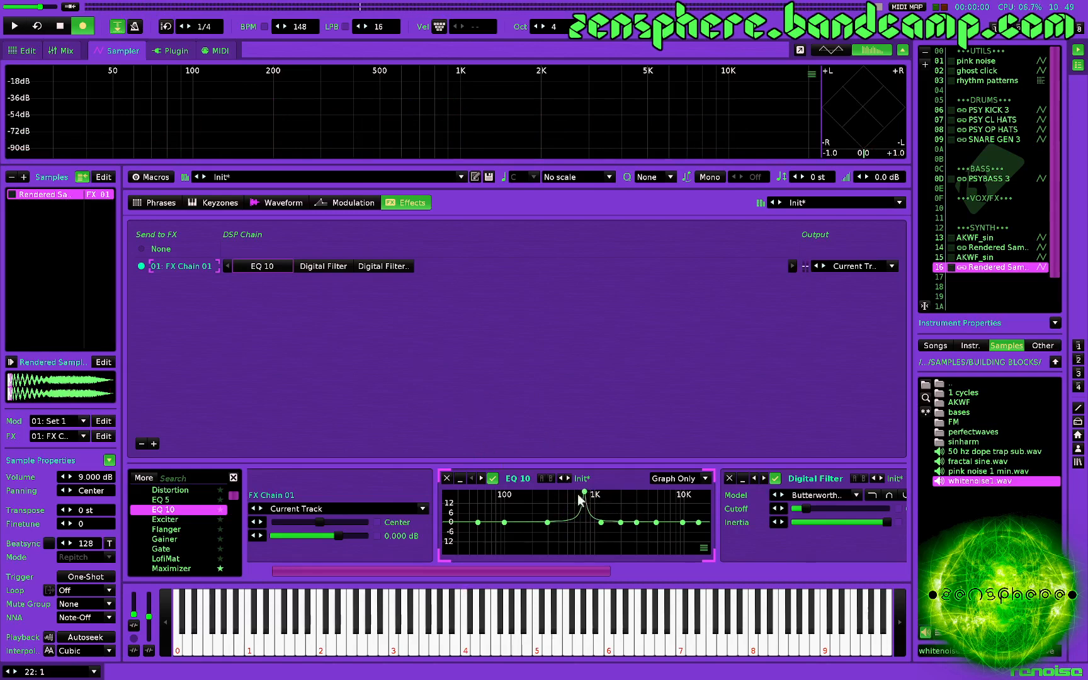
mouse_move(584, 493)
drag(584, 493, 573, 492)
key(z)
key(z)
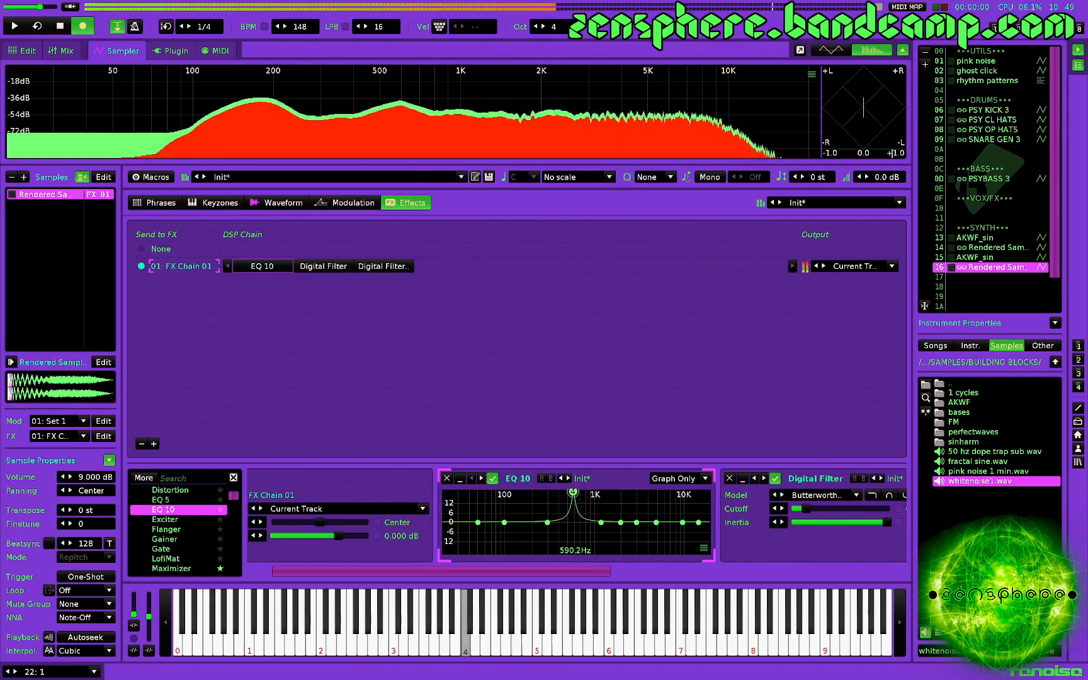
Boost the neighbouring EQ 10 band at about 611 Hz beside the main peak while auditioning the sample
drag(601, 522, 574, 504)
key(z)
key(z)
key(z)
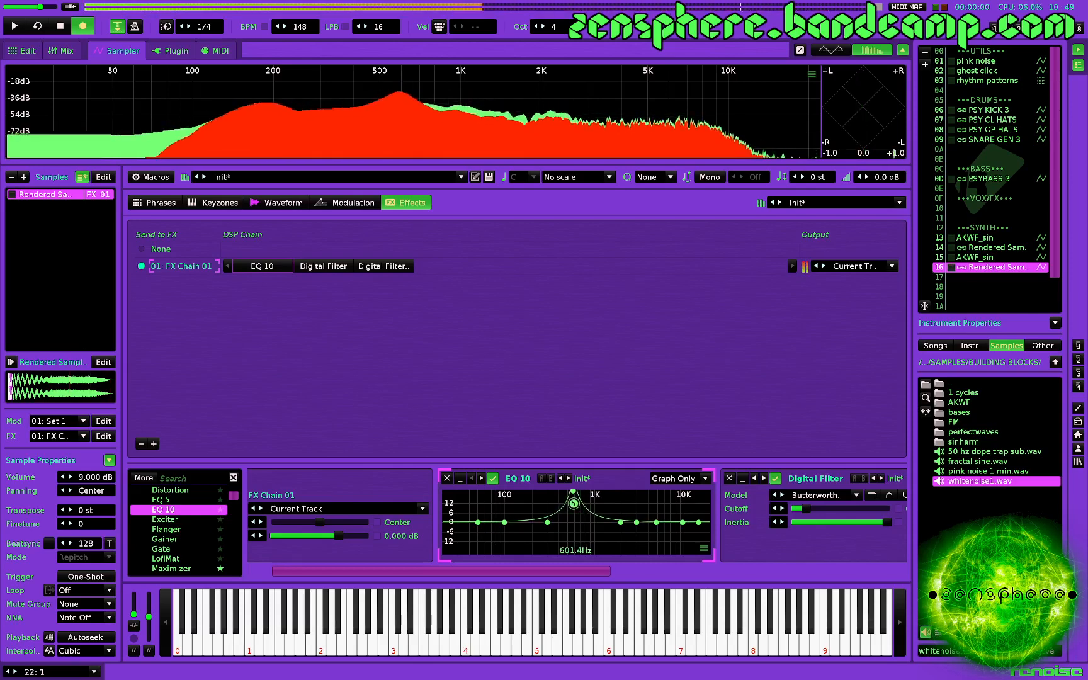
key(z)
key(z)
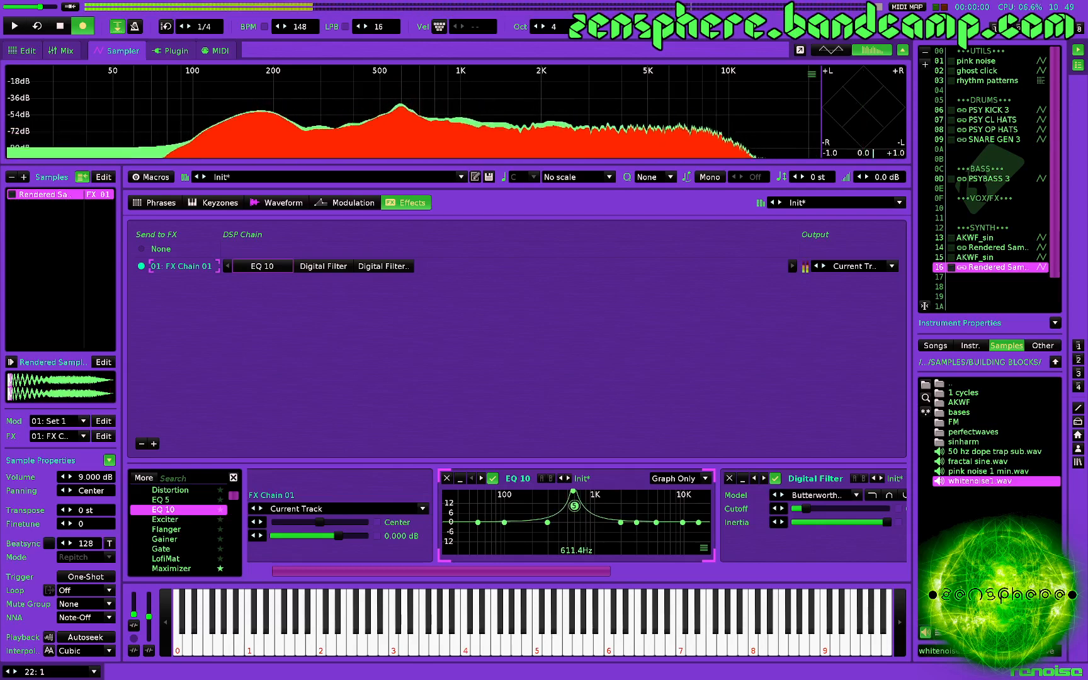
Shift the neighbouring EQ 10 band to about 621 Hz with a smaller boost and audition the sample repeatedly
drag(574, 504, 575, 511)
key(z)
key(z)
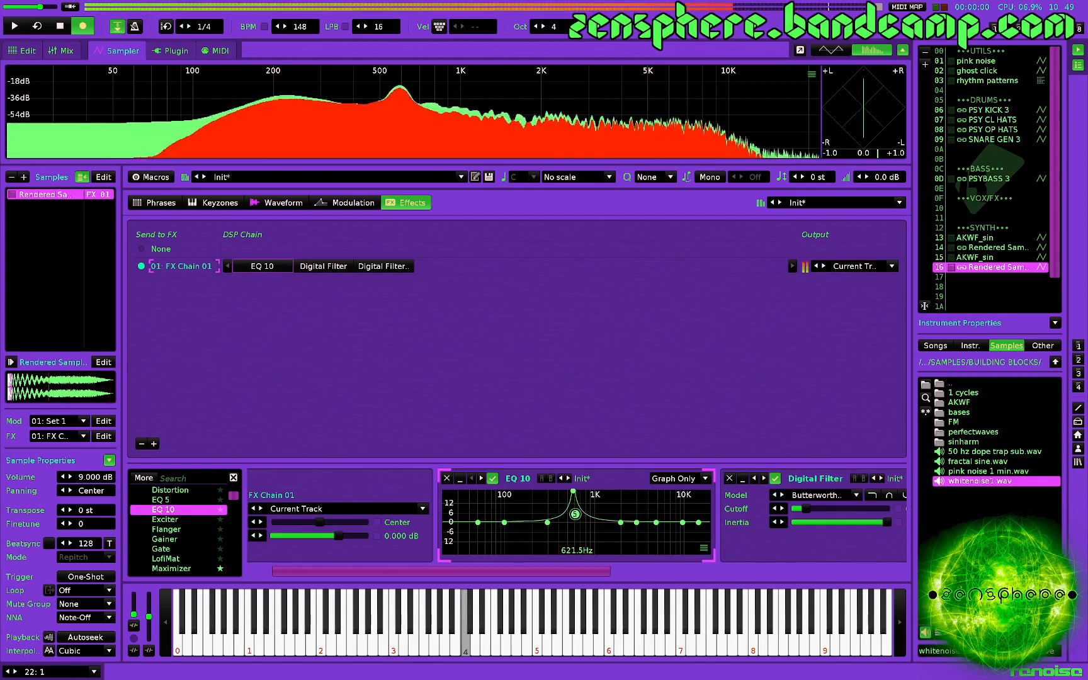
key(z)
key(z)
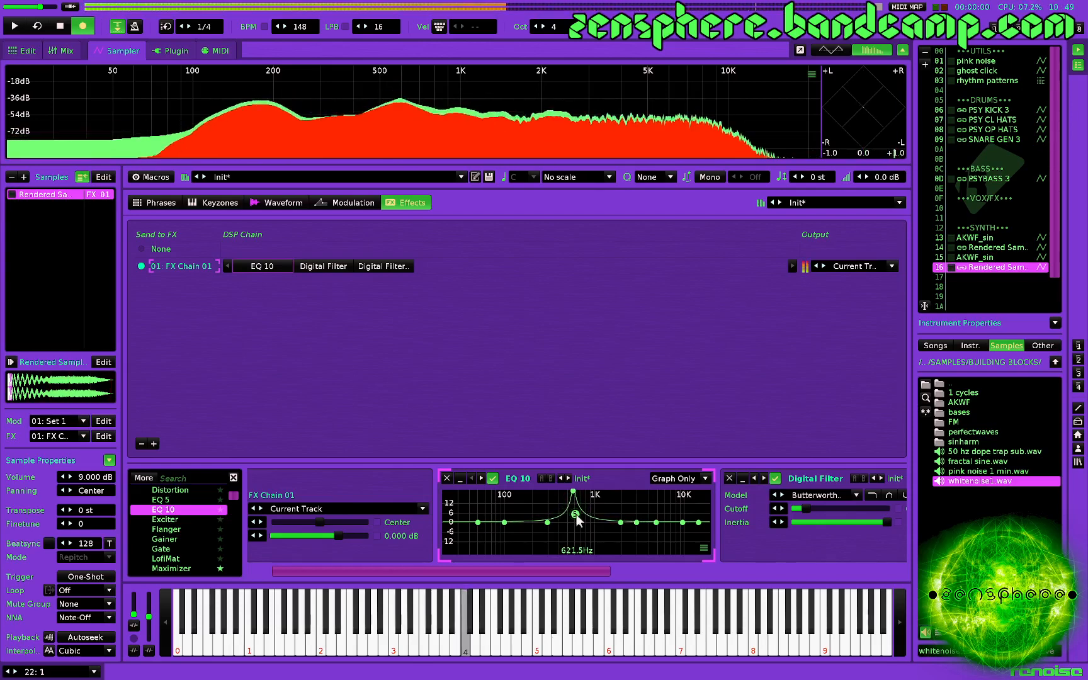
key(z)
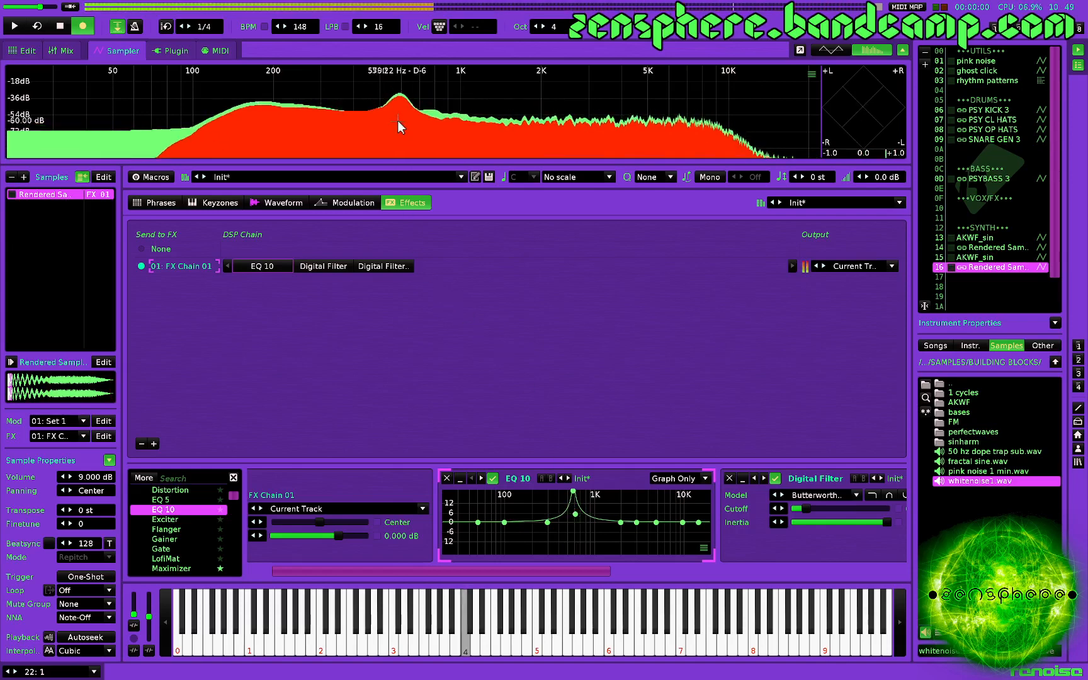
key(z)
key(z)
key(z)
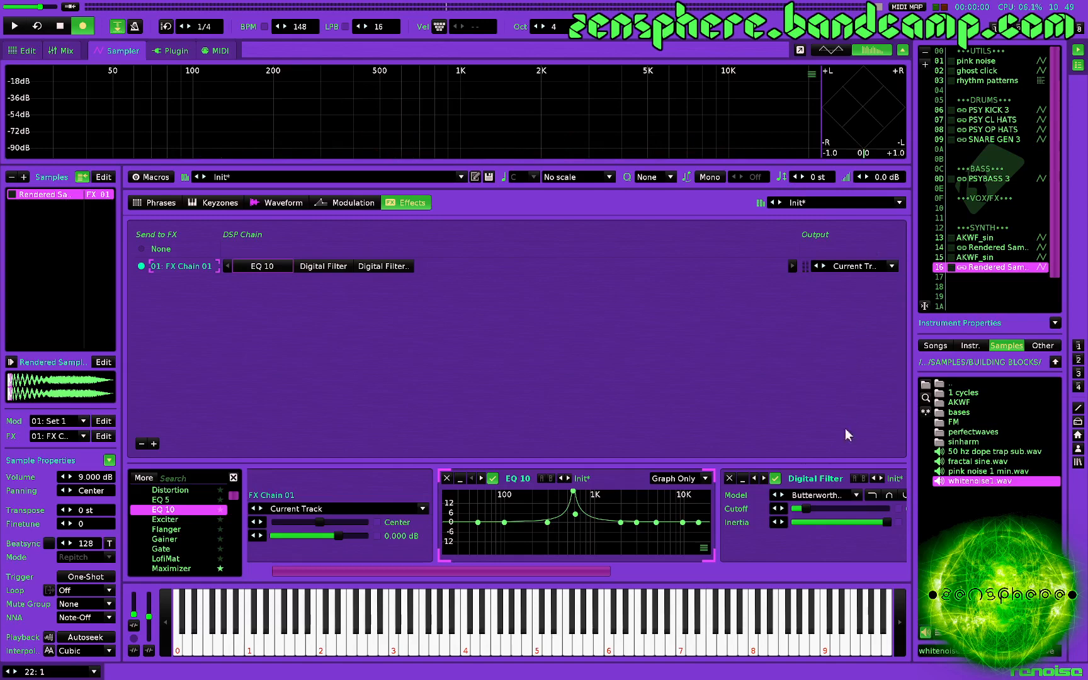
Lower the main EQ boost slightly at about 580 Hz and audition the sample
drag(572, 492, 573, 498)
key(z)
key(z)
key(z)
key(z)
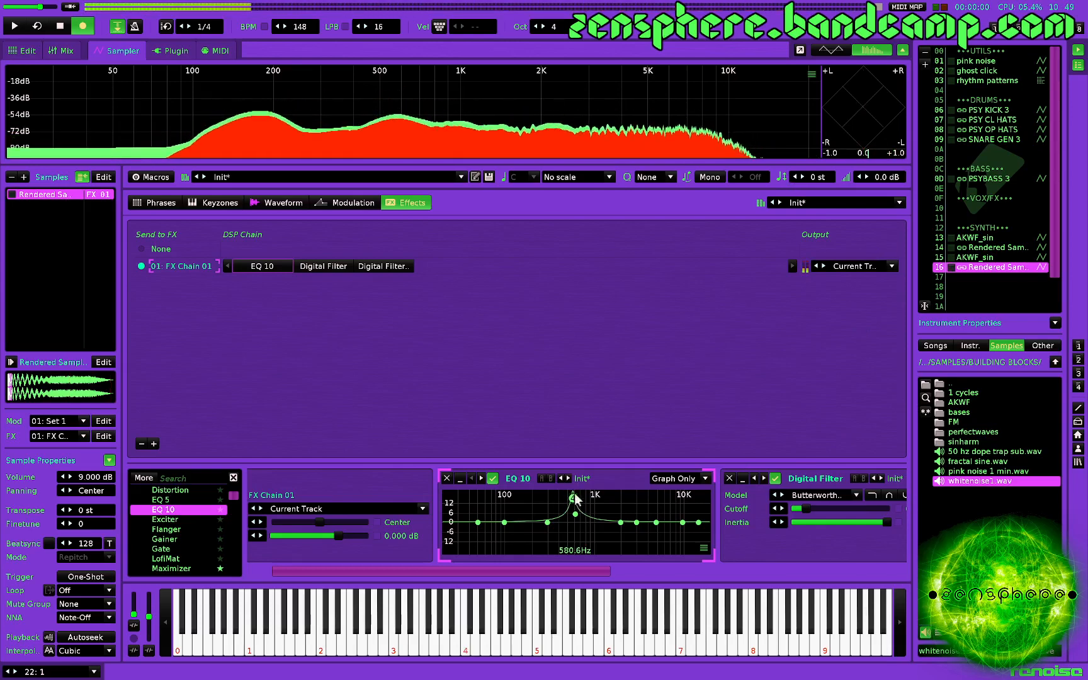
Enter a C-4 note of instrument 16 on line 00 of synth track 1 and render the whole track to a new sample
key(F2)
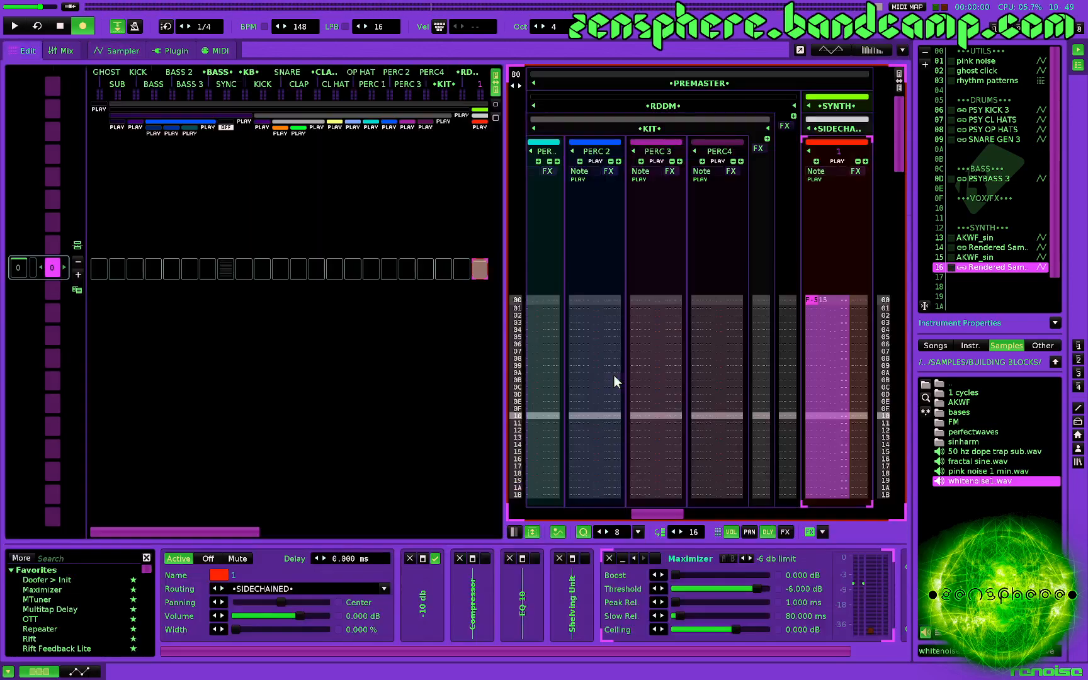
click(814, 307)
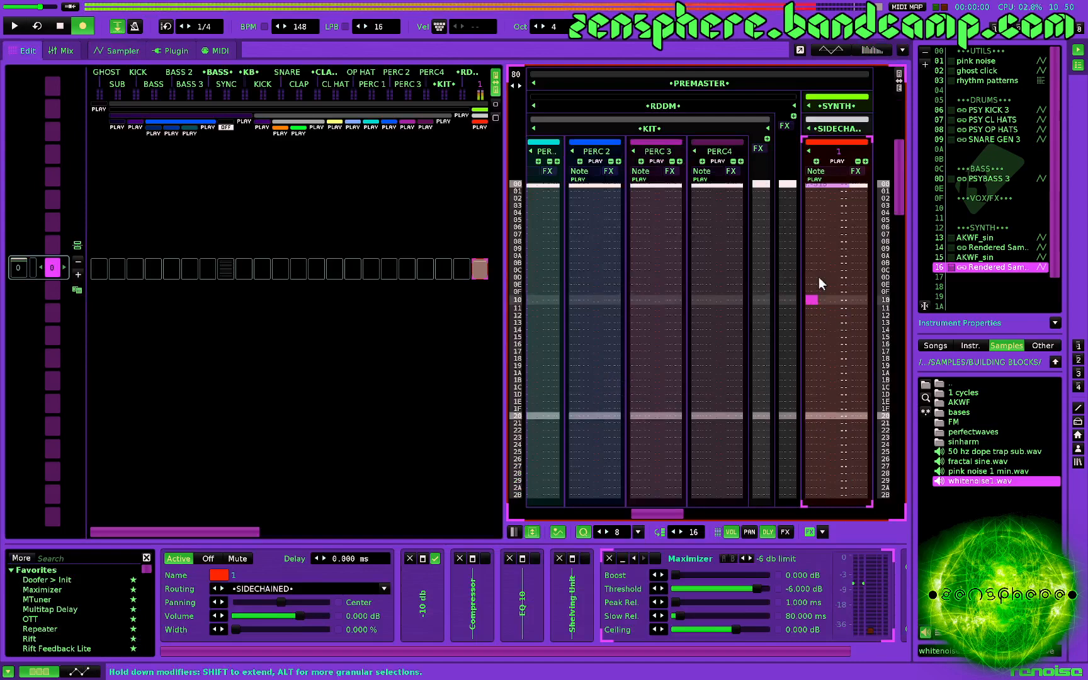
key(z)
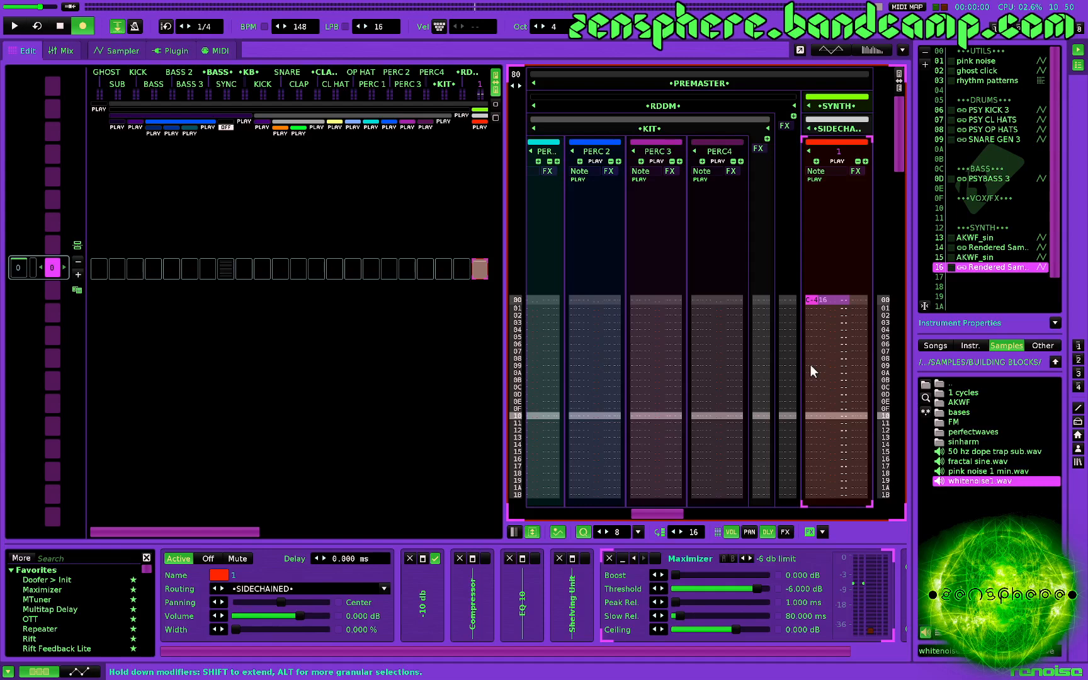
key(ctrl+a)
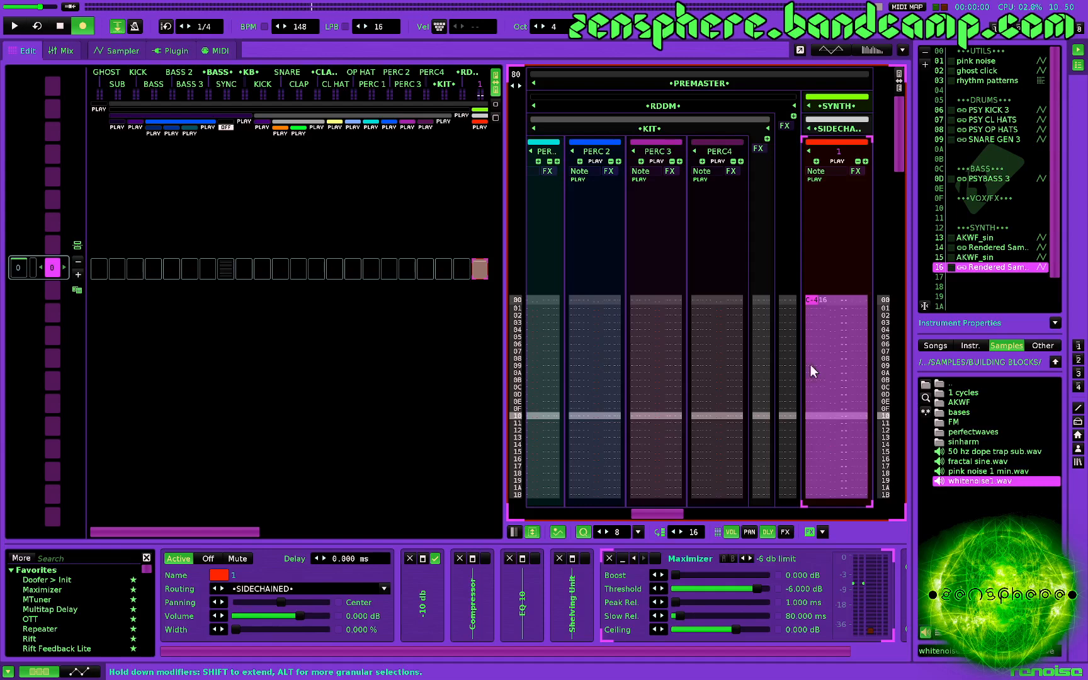
key(ctrl+alt+r)
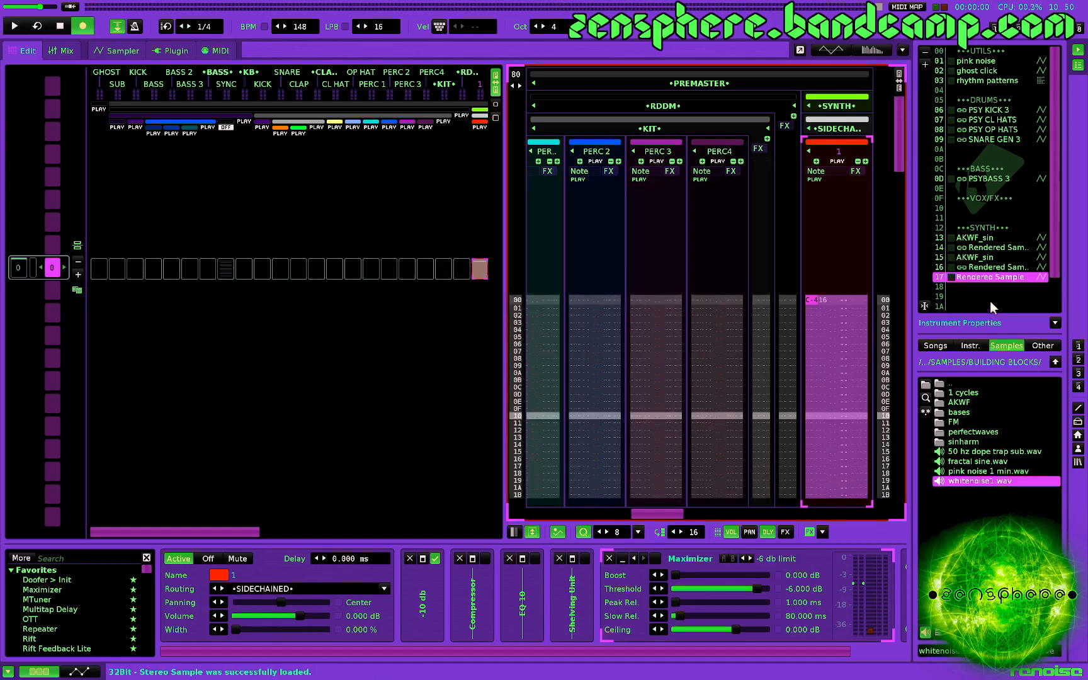
Open the newly rendered sample's waveform, trim it to the range 1.0.0 to 1.9.120, and audition it
double_click(985, 275)
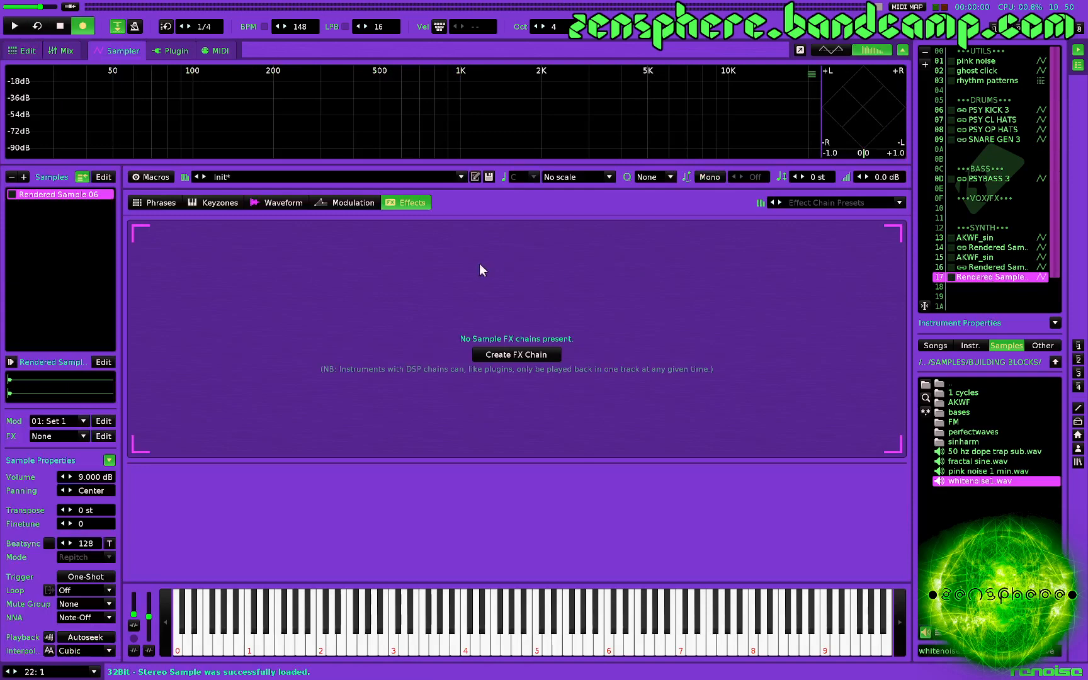
click(275, 206)
drag(194, 391, 11, 395)
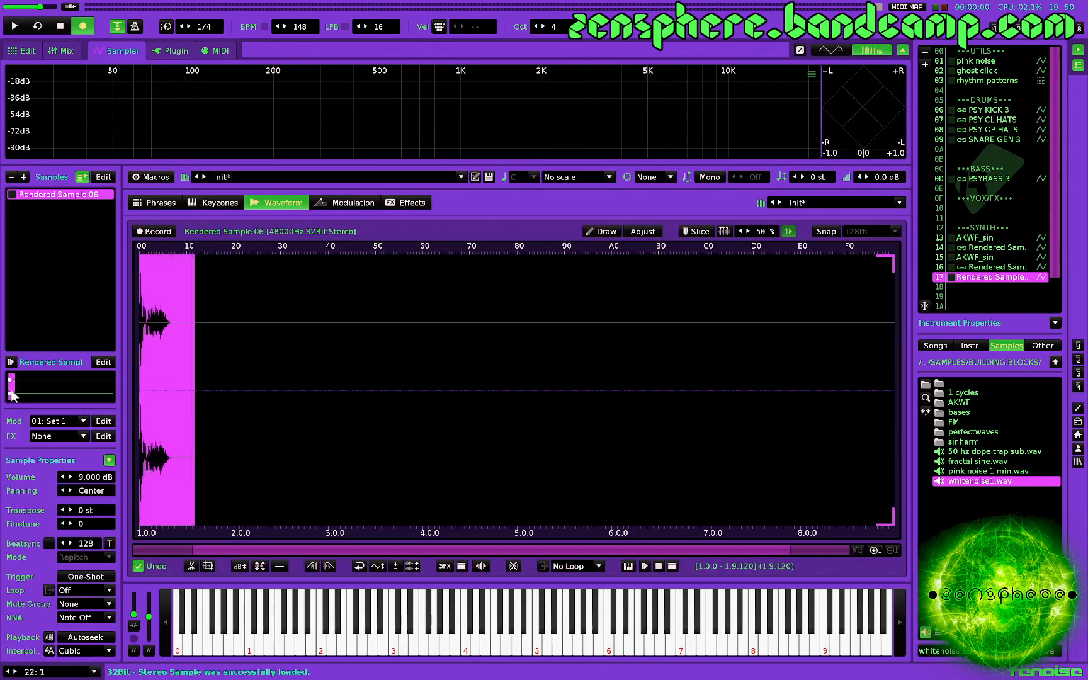
key(ctrl+t)
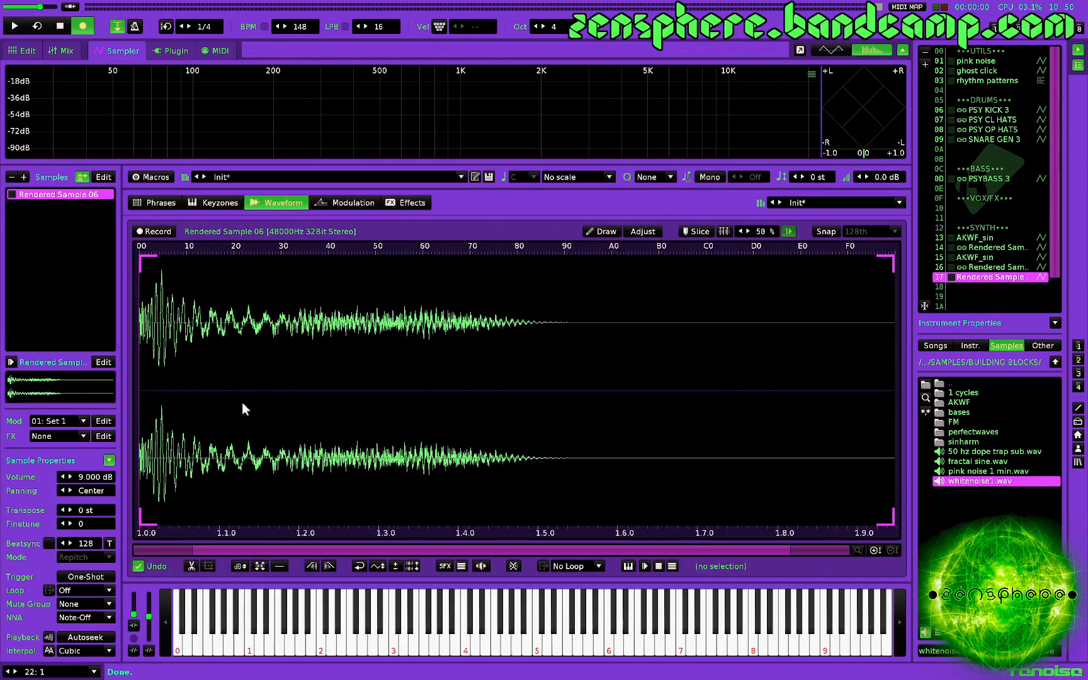
scroll(143, 376, up, 1)
scroll(142, 375, up, 3)
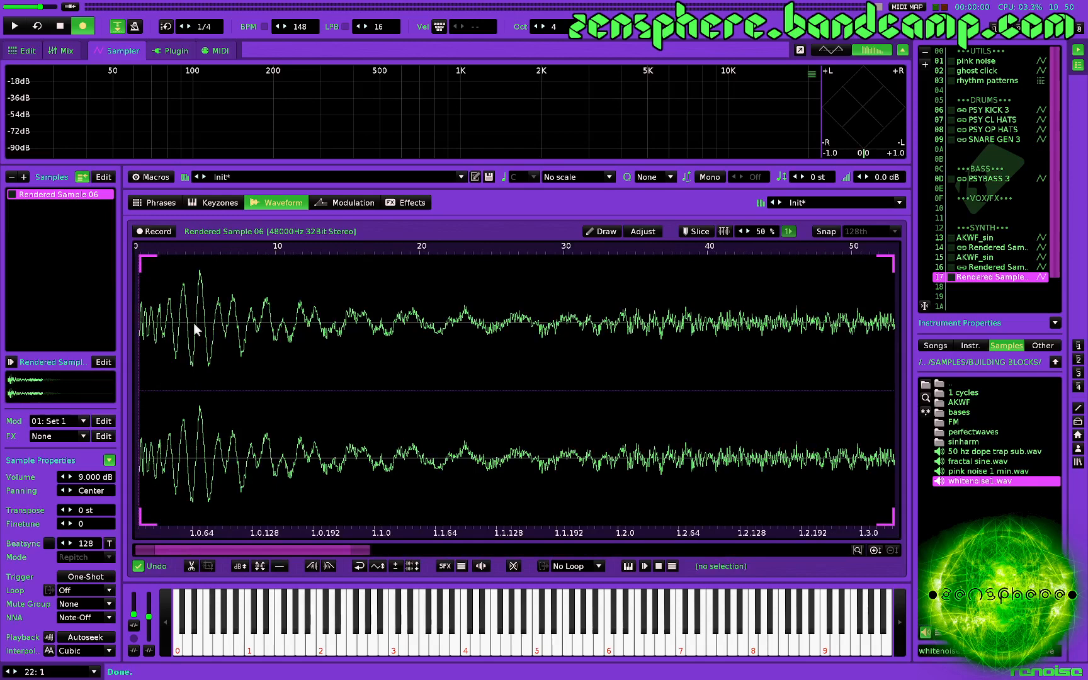
key(z)
key(z)
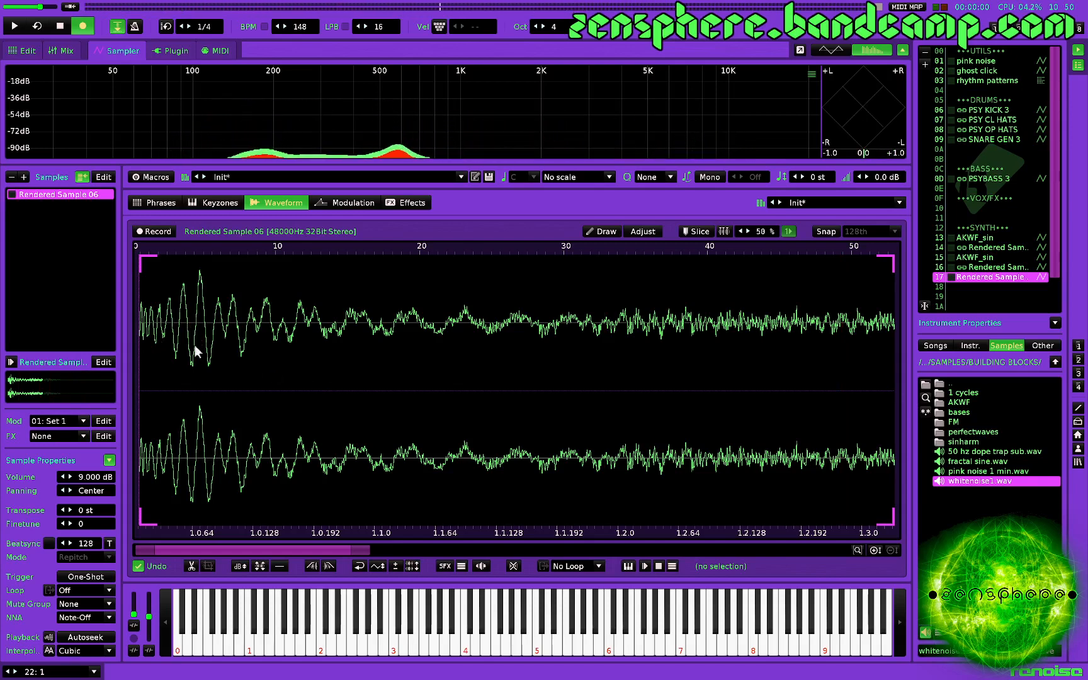
Enable selection snapping in the waveform editor and set it to 0 Crossing
scroll(195, 347, up, 4)
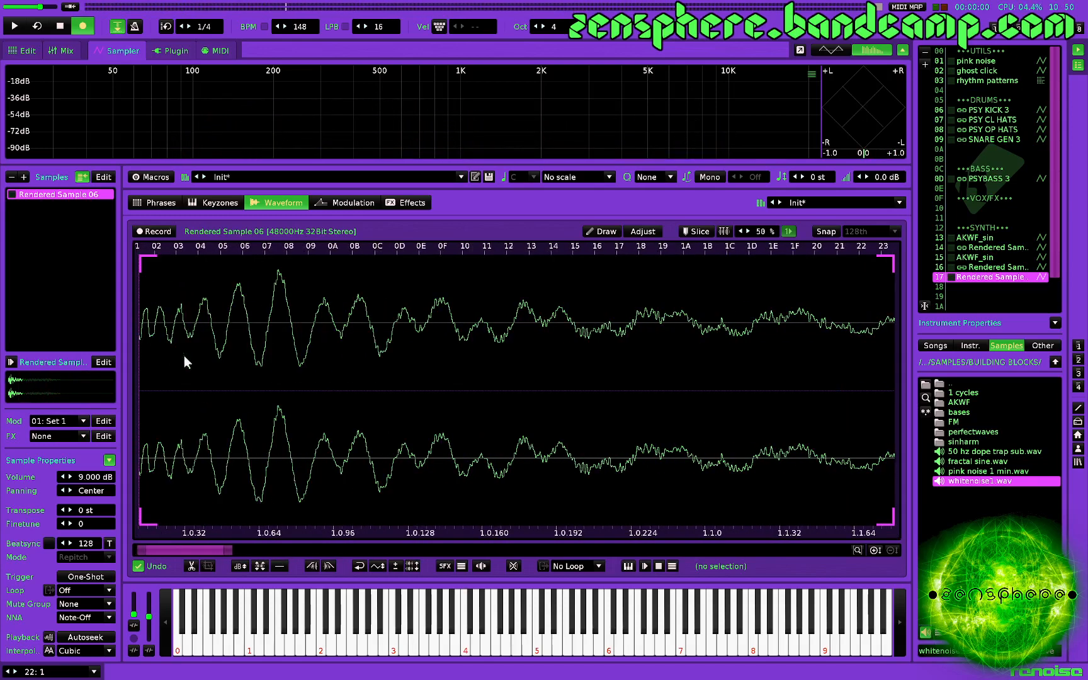
drag(226, 323, 278, 343)
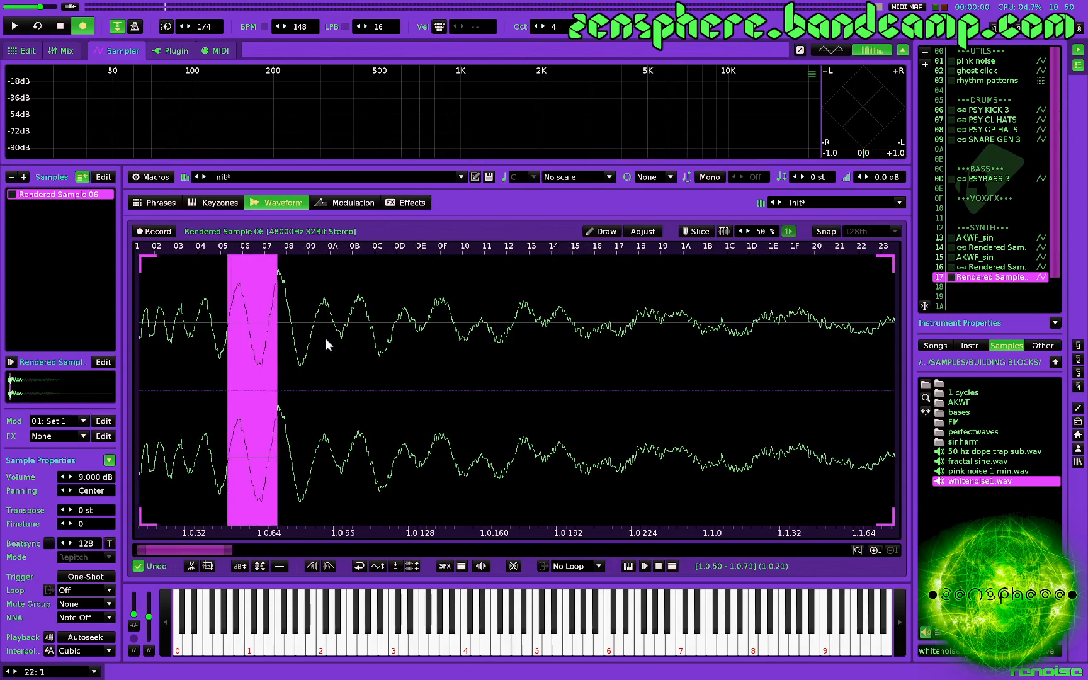
click(869, 231)
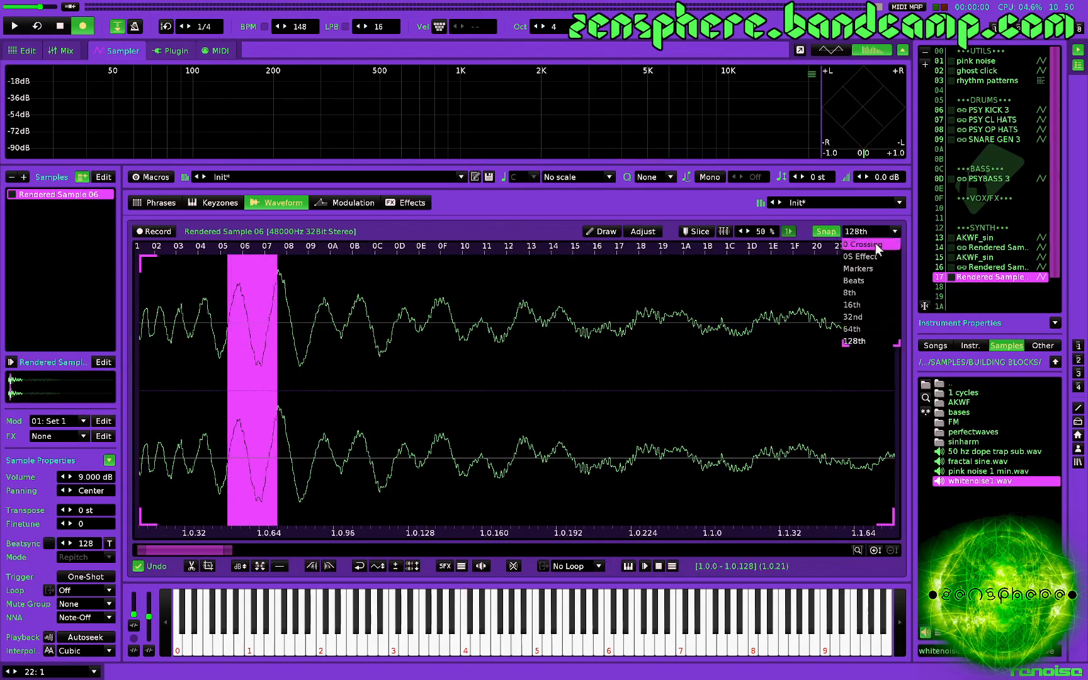
click(859, 340)
click(291, 343)
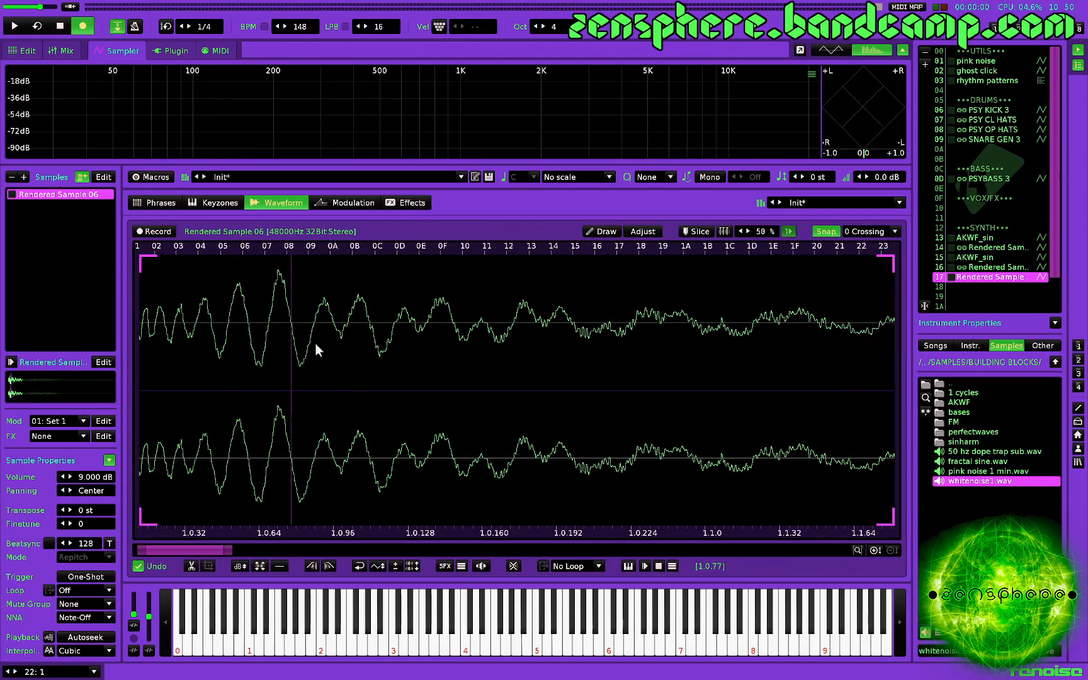
Lower the two loudest attack cycles, 1.0.50 to 1.0.87, with repeated -0.200 dB volume adjustments and audition the sample
drag(316, 343, 230, 347)
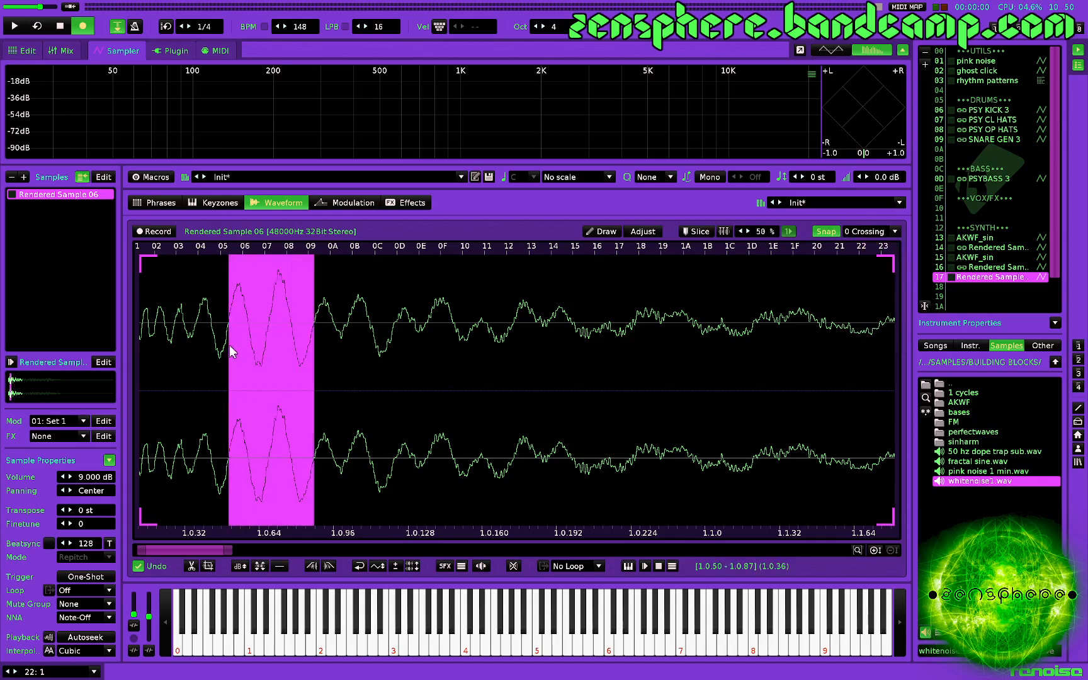
key(ctrl+g)
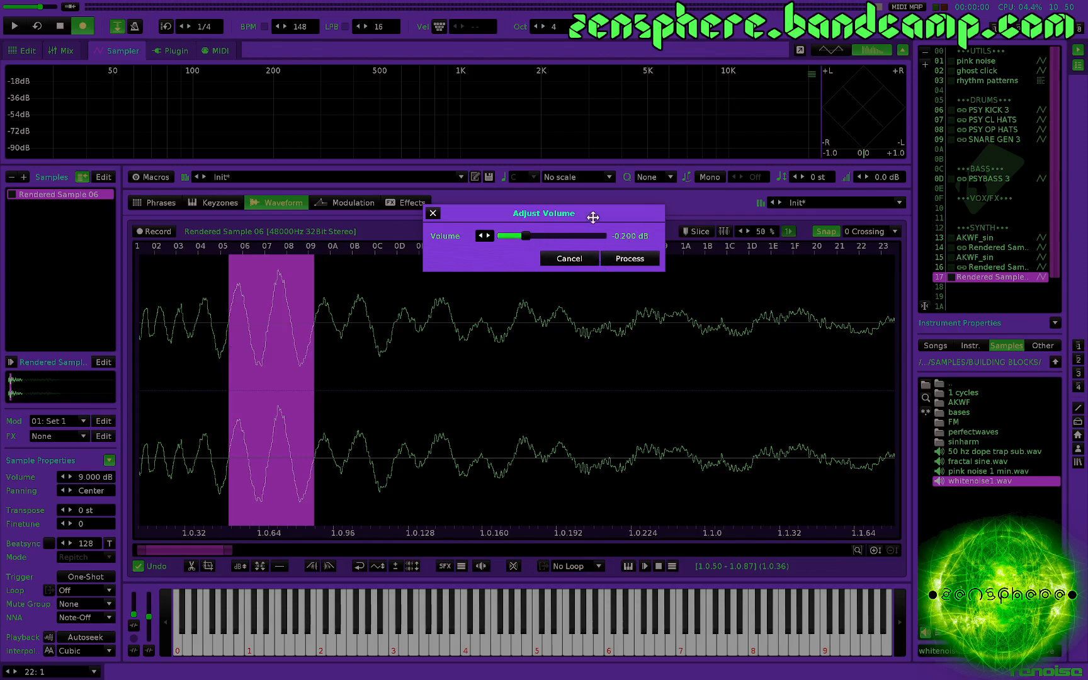
key(Return)
key(ctrl+g)
key(Return)
key(ctrl+g)
key(Return)
key(ctrl+g)
key(Return)
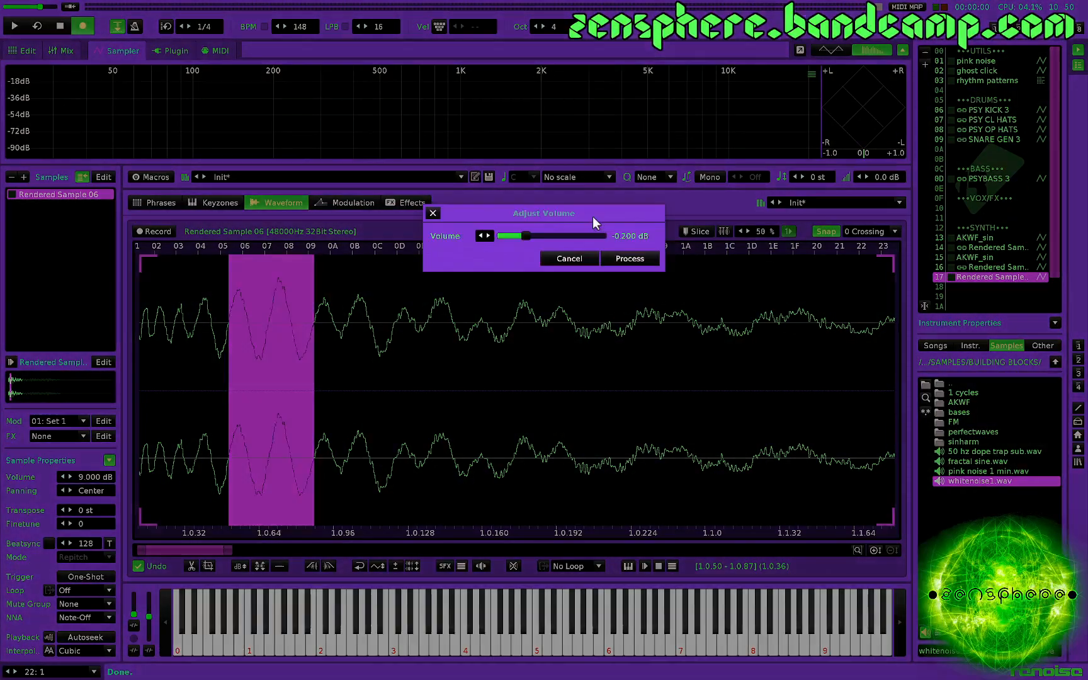
key(ctrl+g)
key(Return)
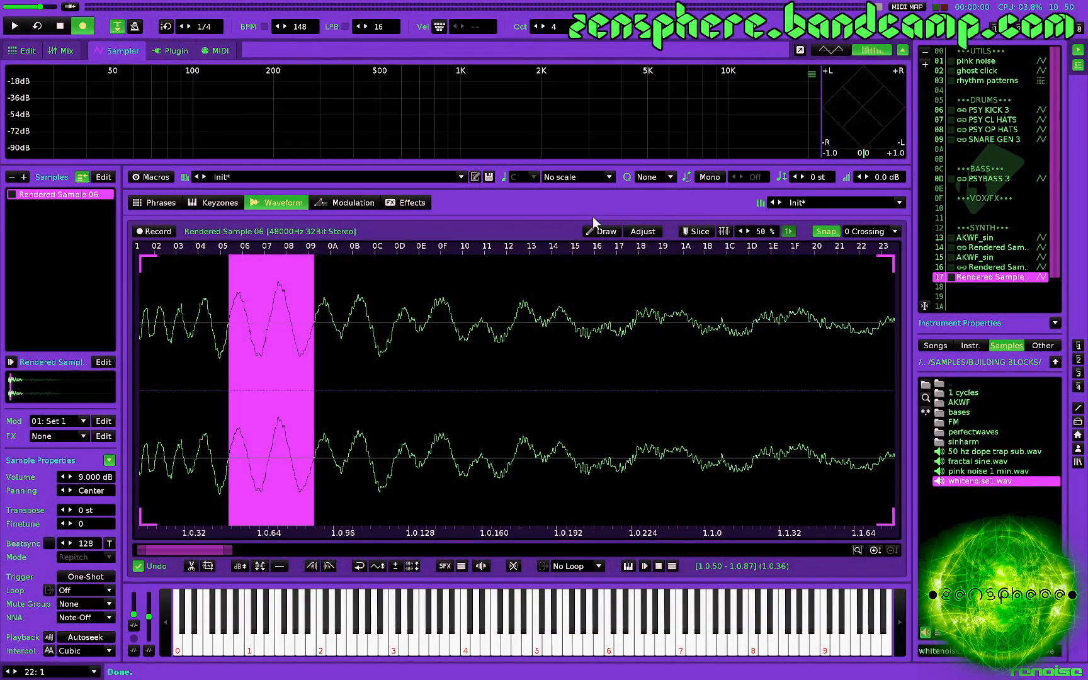
click(224, 386)
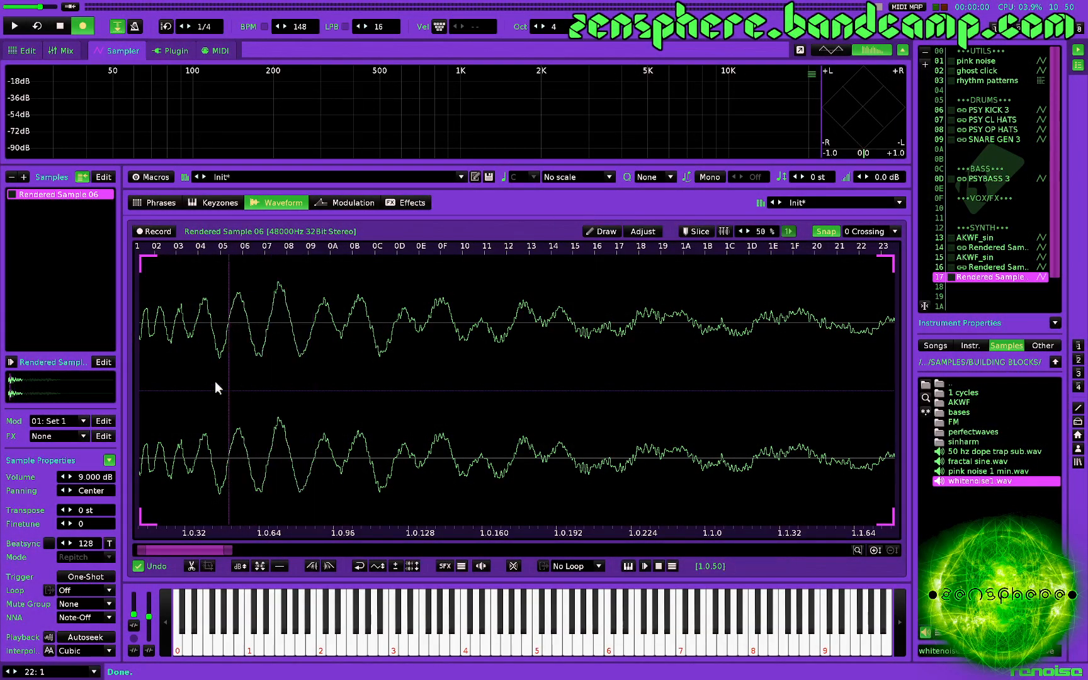
key(z)
key(z)
key(z)
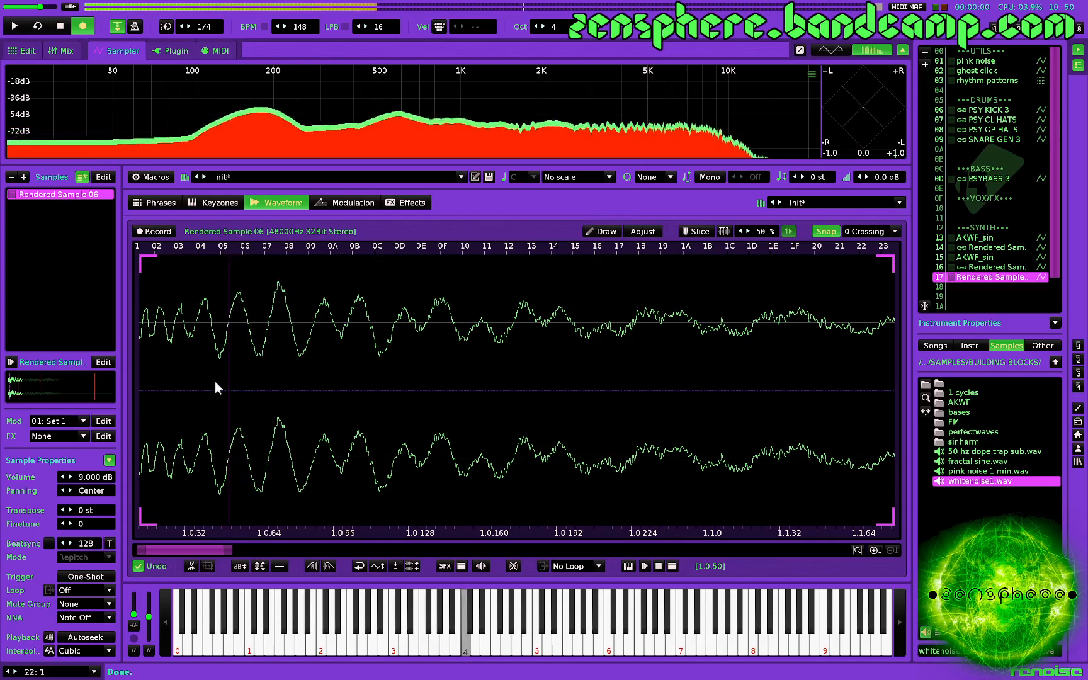
Maximize the range 1.0.0 to 1.5.210, trim the sample to it, and audition the result
scroll(297, 394, down, 5)
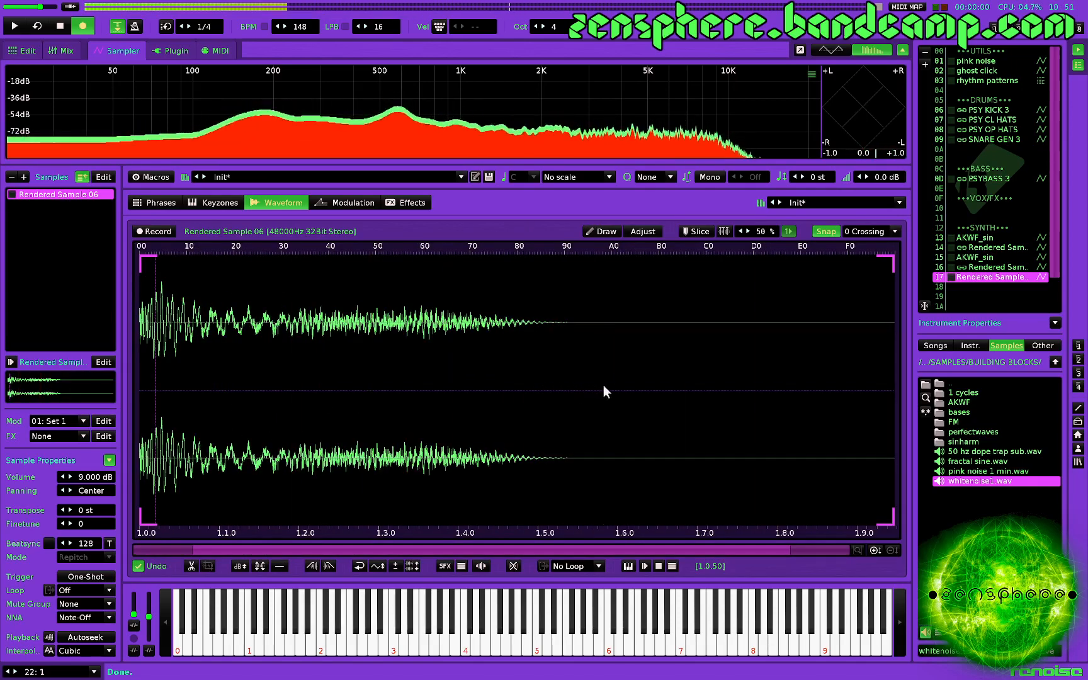
drag(604, 386, 3, 387)
key(ctrl+m)
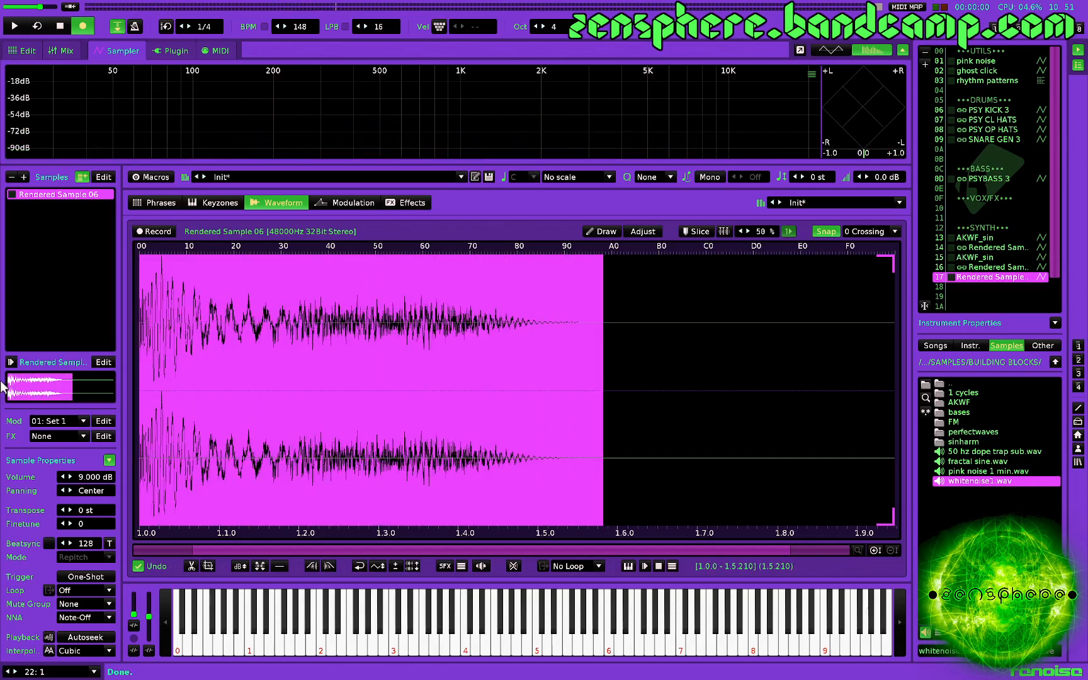
key(ctrl+t)
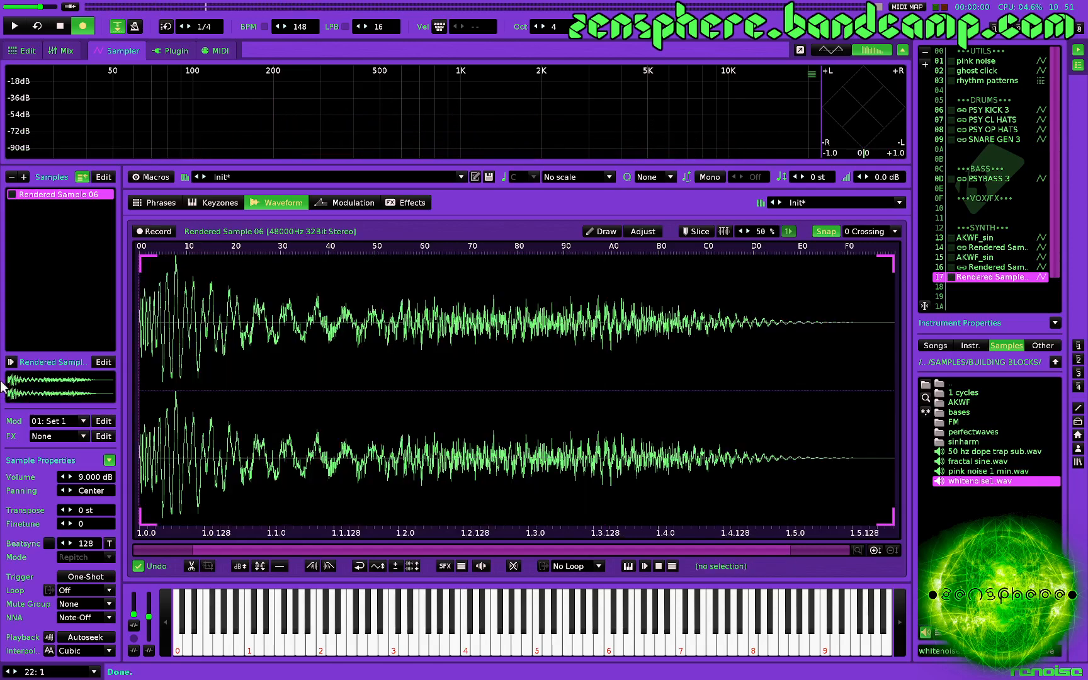
key(space)
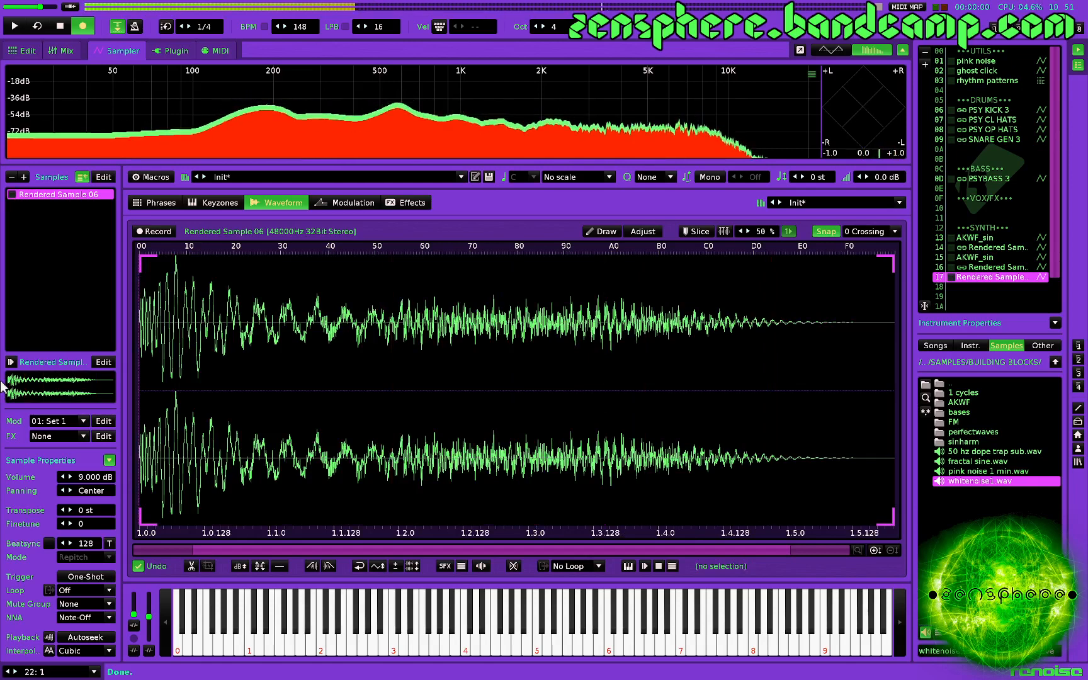
Reduce the volume of the tallest attack peak, 1.0.68 to 1.0.77, in two passes
scroll(161, 323, up, 5)
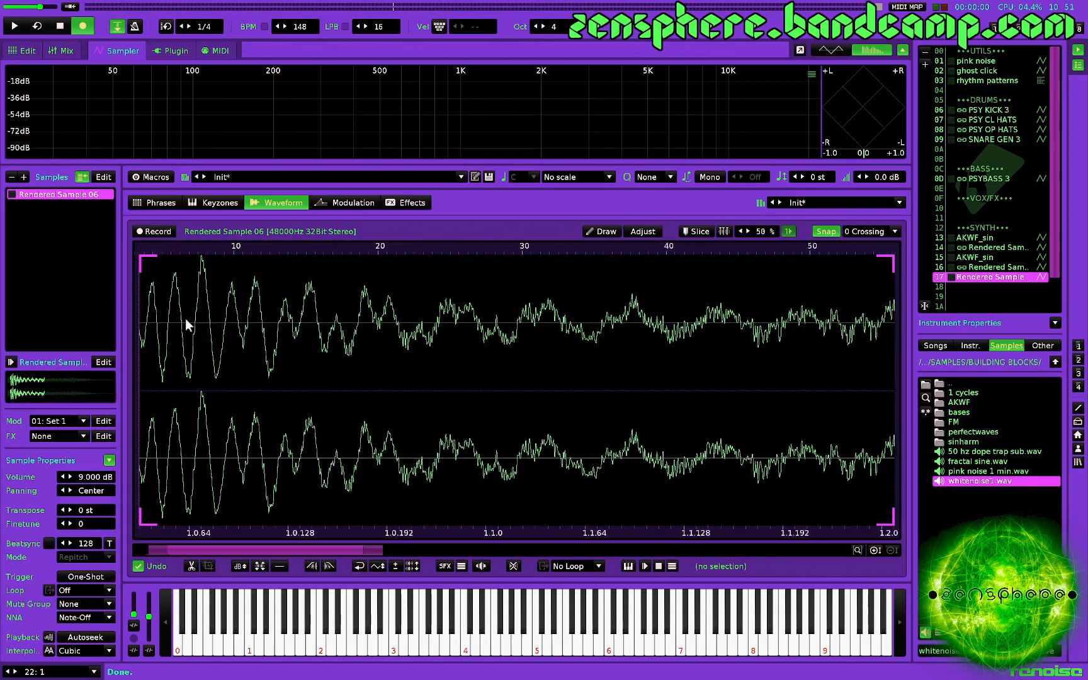
drag(203, 325, 221, 328)
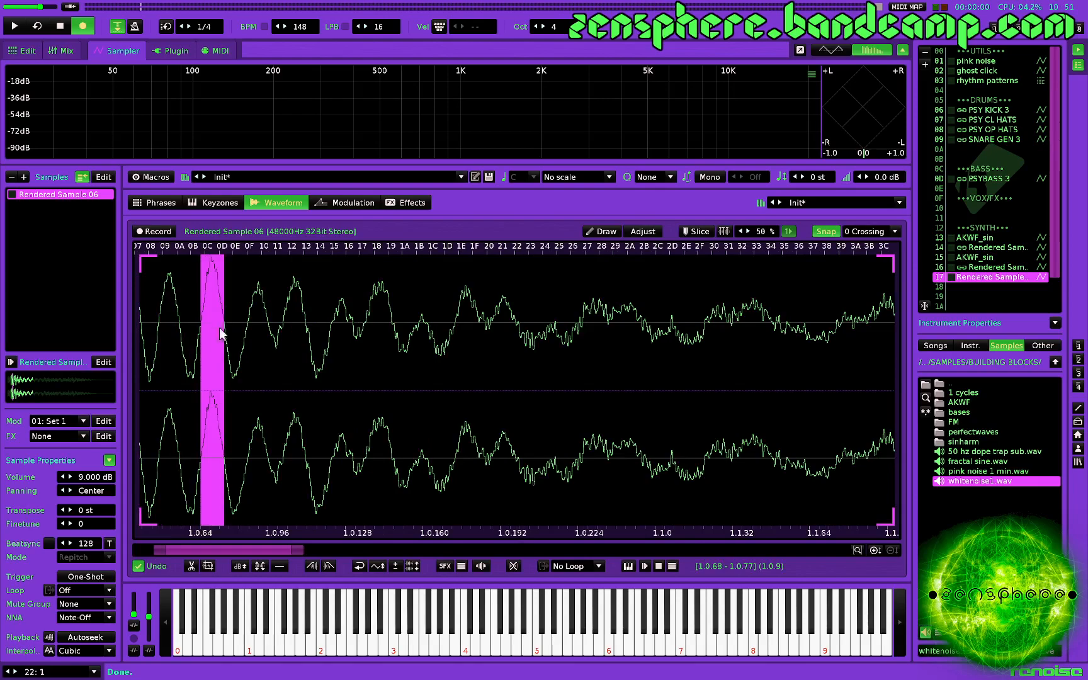
key(ctrl+u)
key(Return)
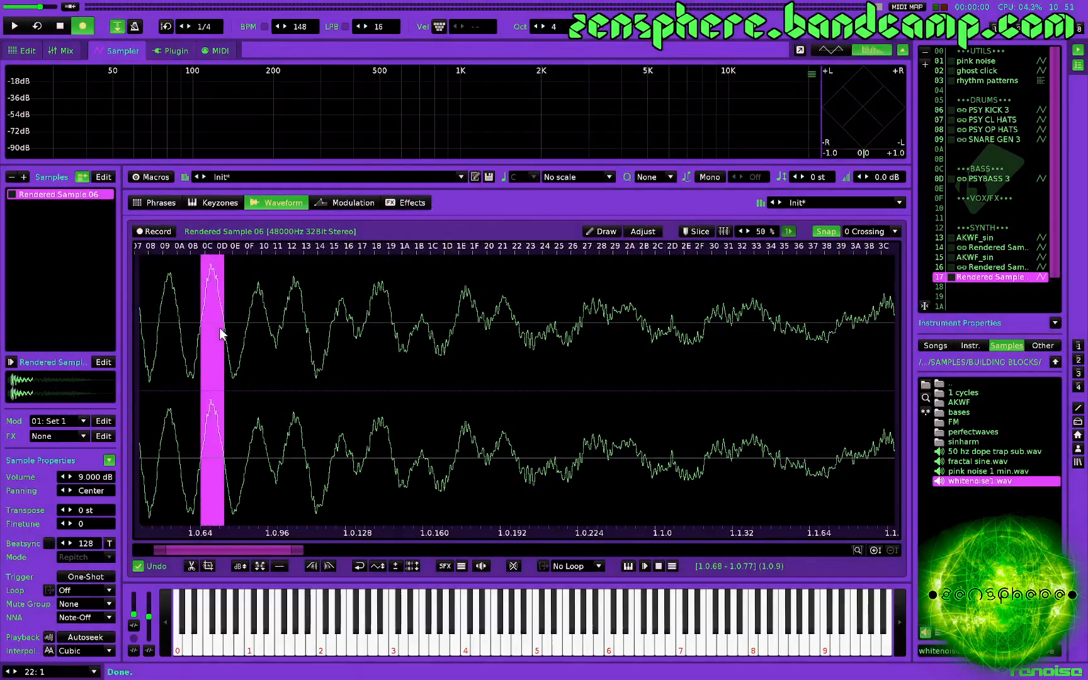
key(ctrl+u)
key(Return)
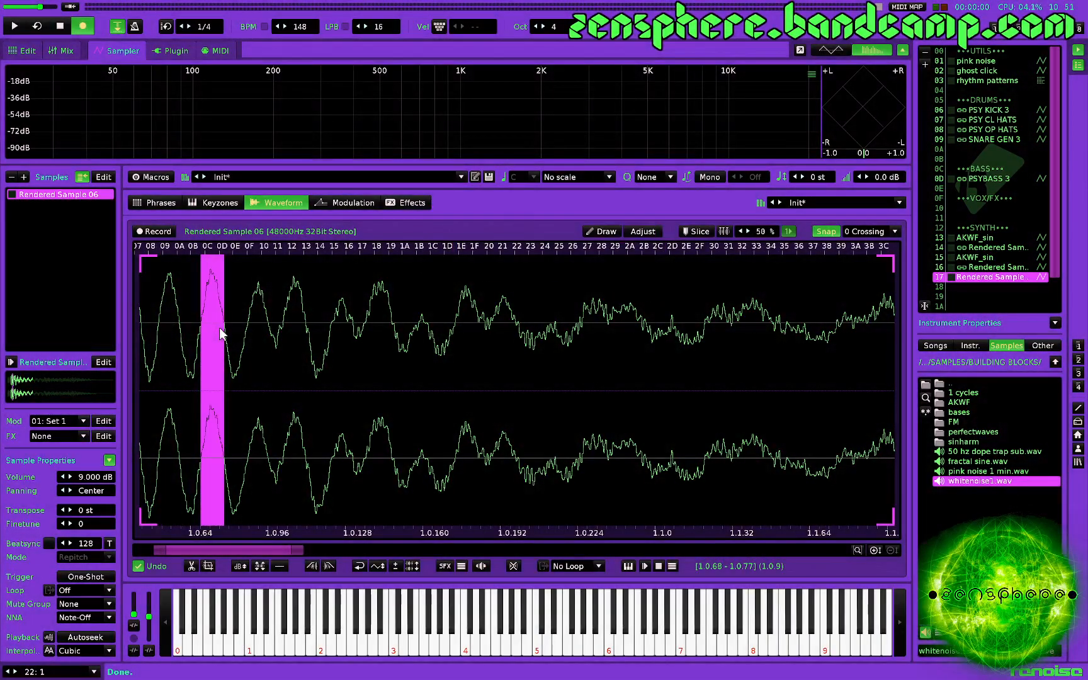
Select the whole sample, 1.0.0 to 1.5.210, and maximize its volume
click(228, 341)
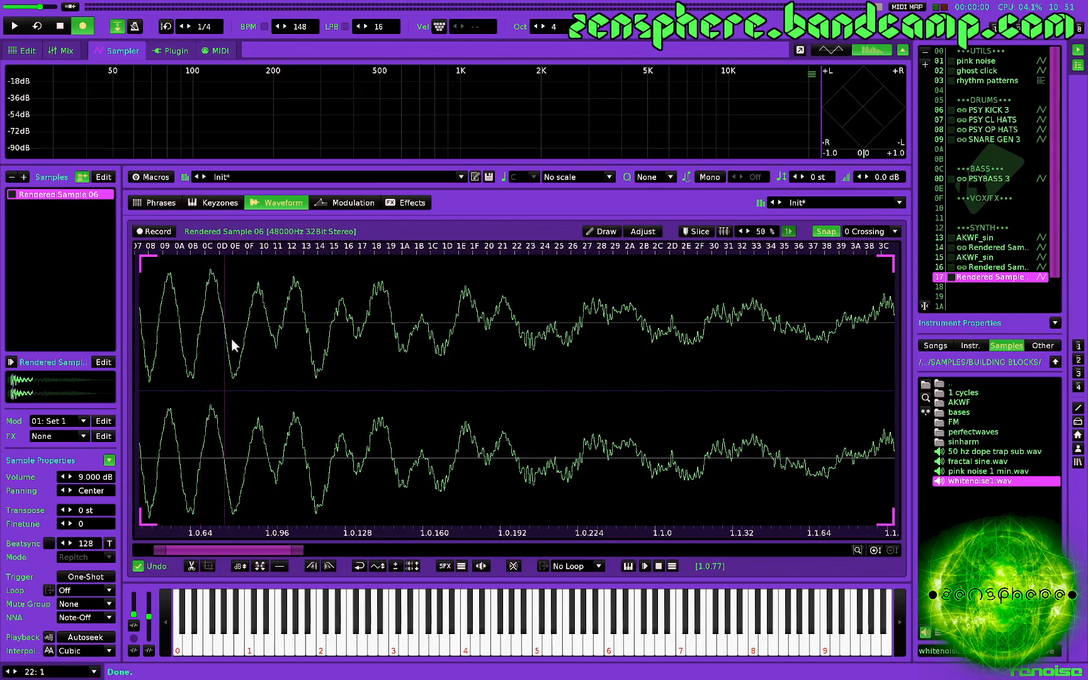
scroll(234, 345, down, 5)
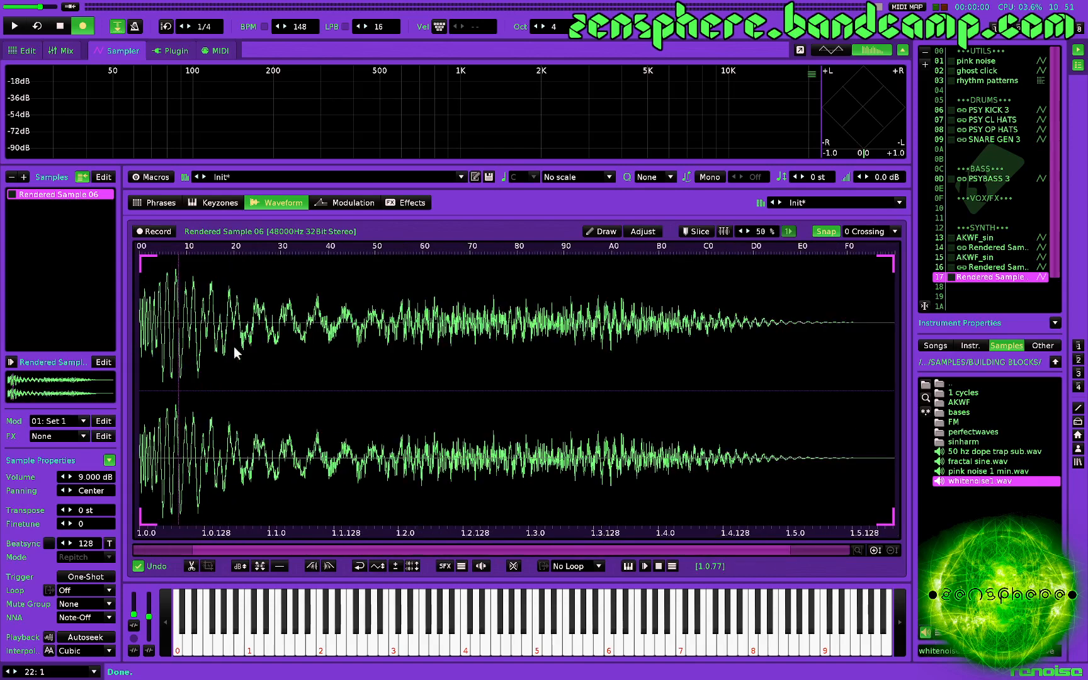
key(ctrl+a)
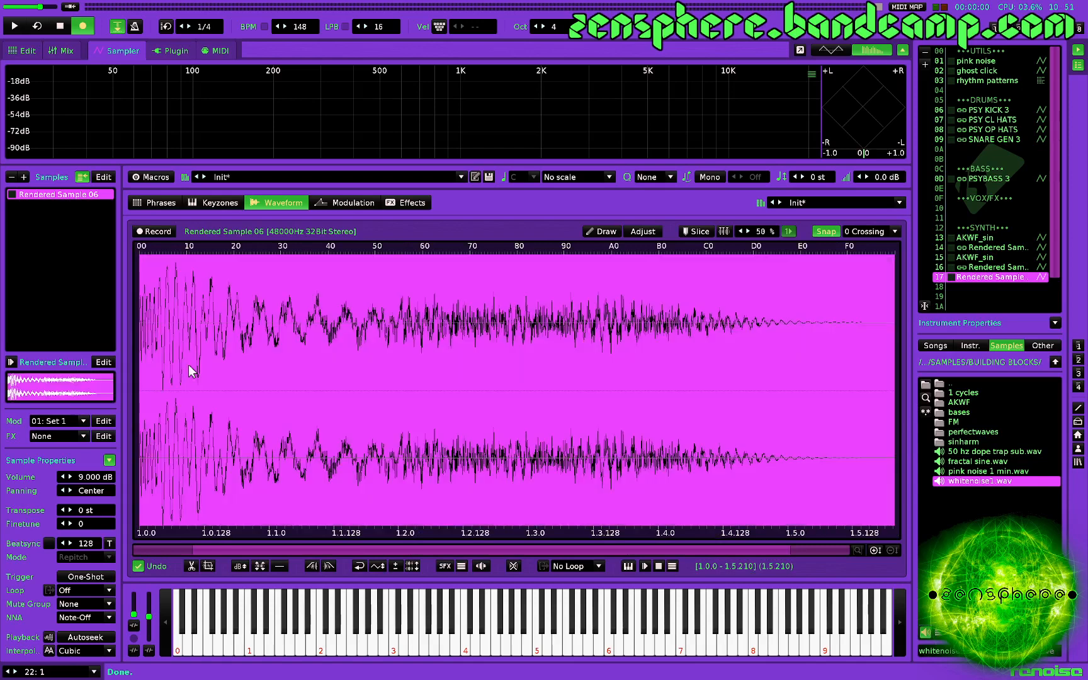
Lower the attack range 1.0.43 to 1.0.68 with two -0.200 dB volume adjustments
scroll(161, 356, up, 5)
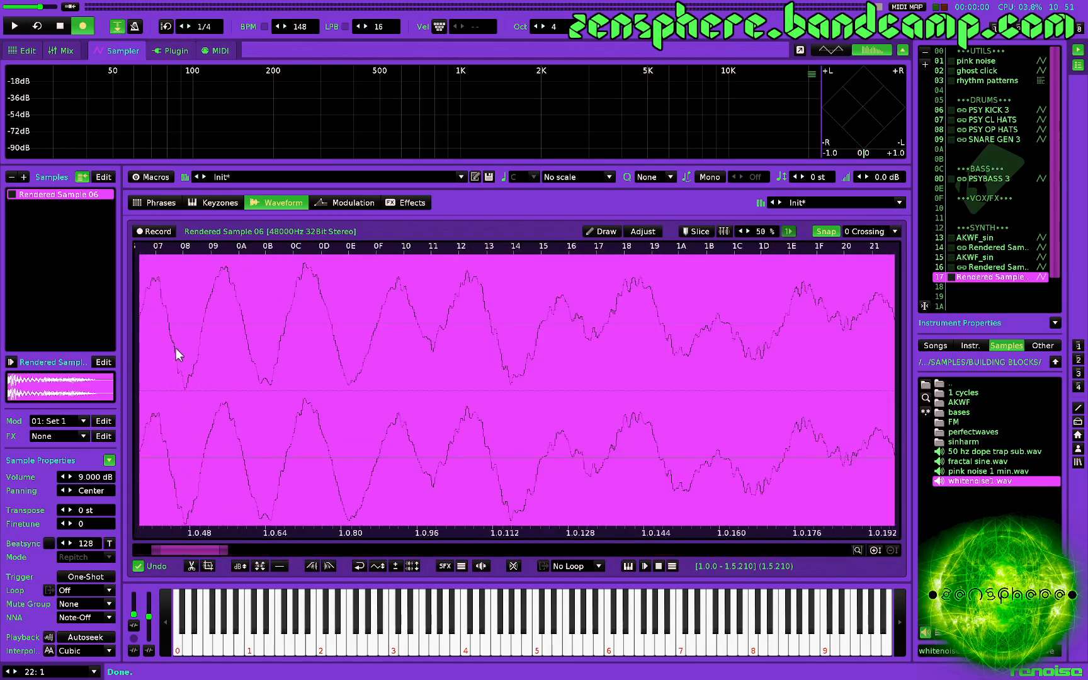
drag(170, 337, 203, 349)
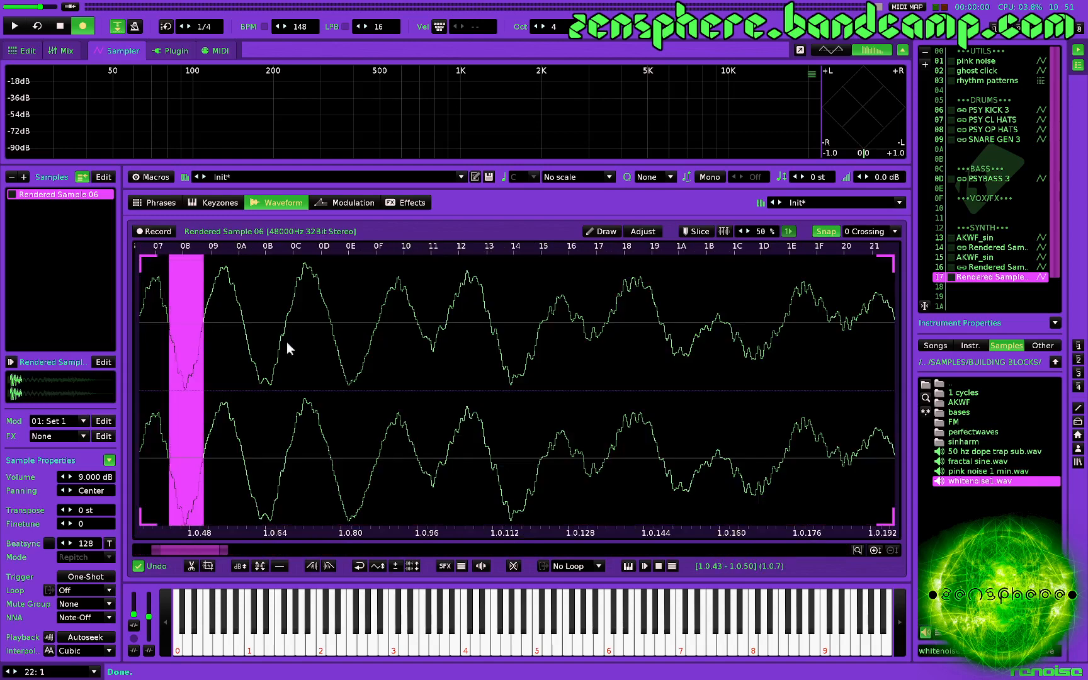
drag(287, 339, 186, 347)
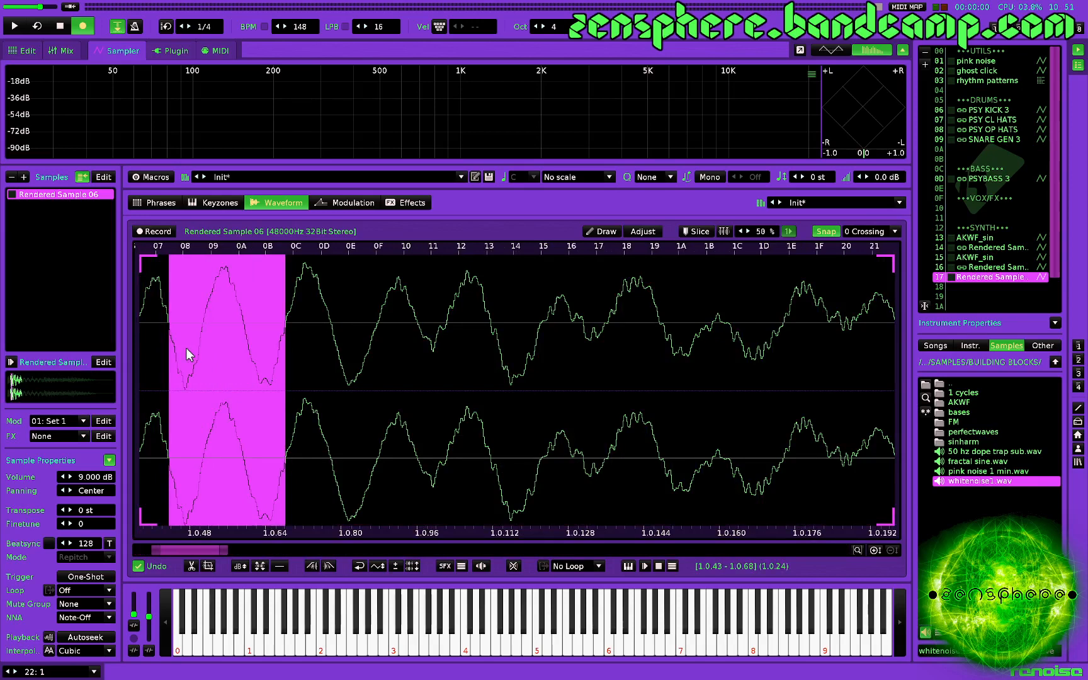
key(ctrl+u)
key(Return)
key(ctrl+u)
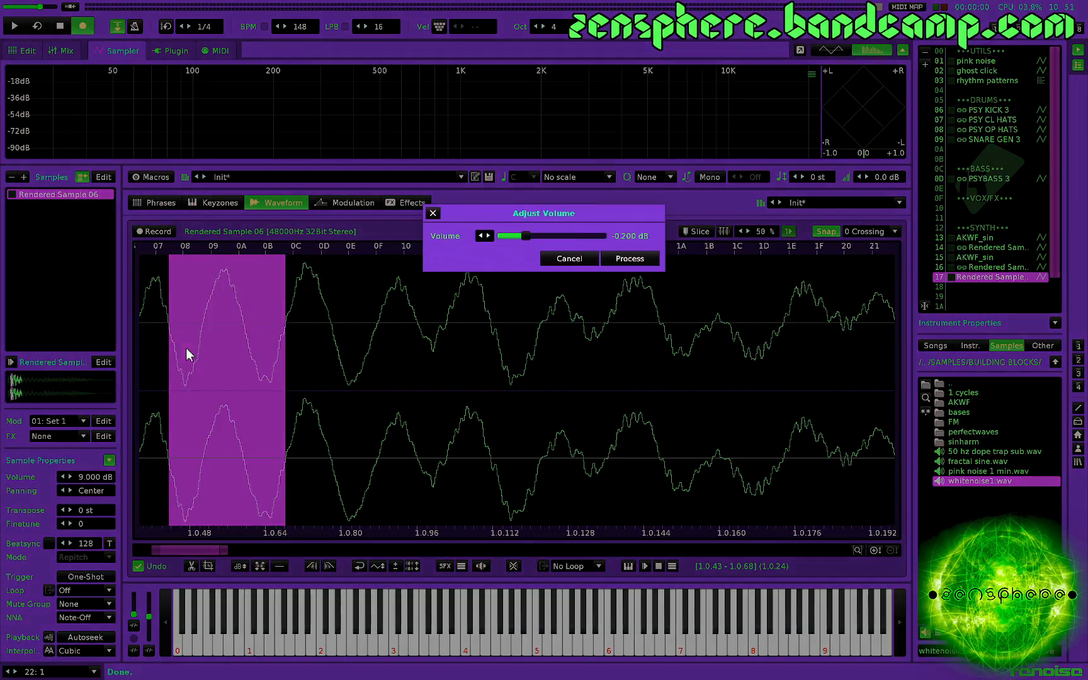
key(Return)
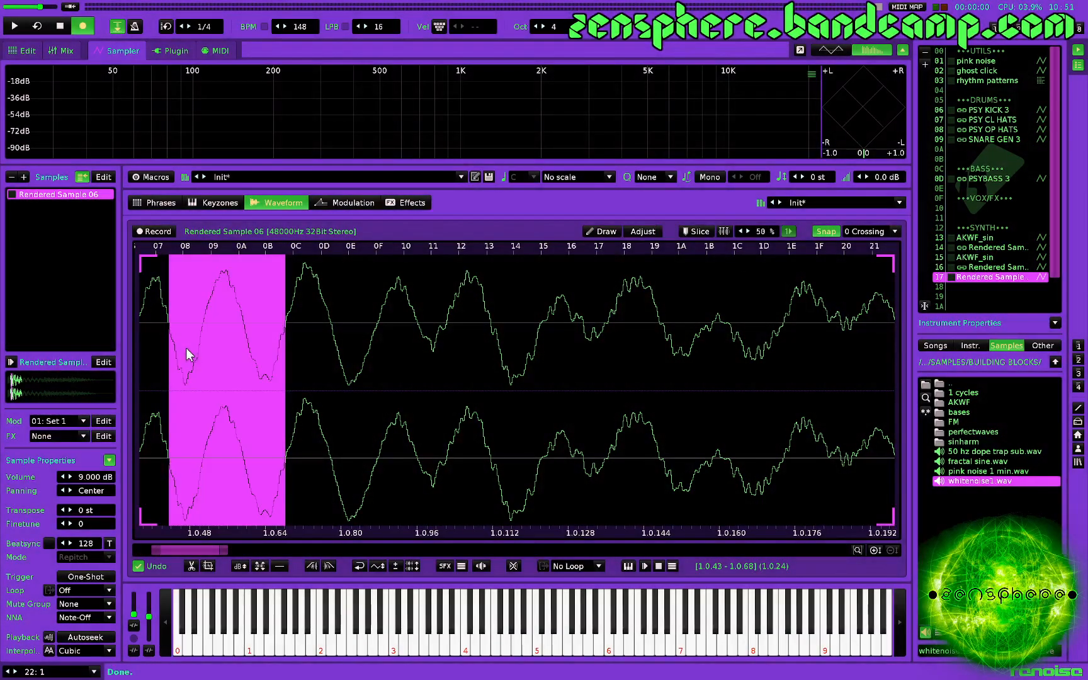
Maximize the entire sample again, clear the selection, and audition the rebalanced result repeatedly
click(363, 367)
scroll(364, 370, down, 5)
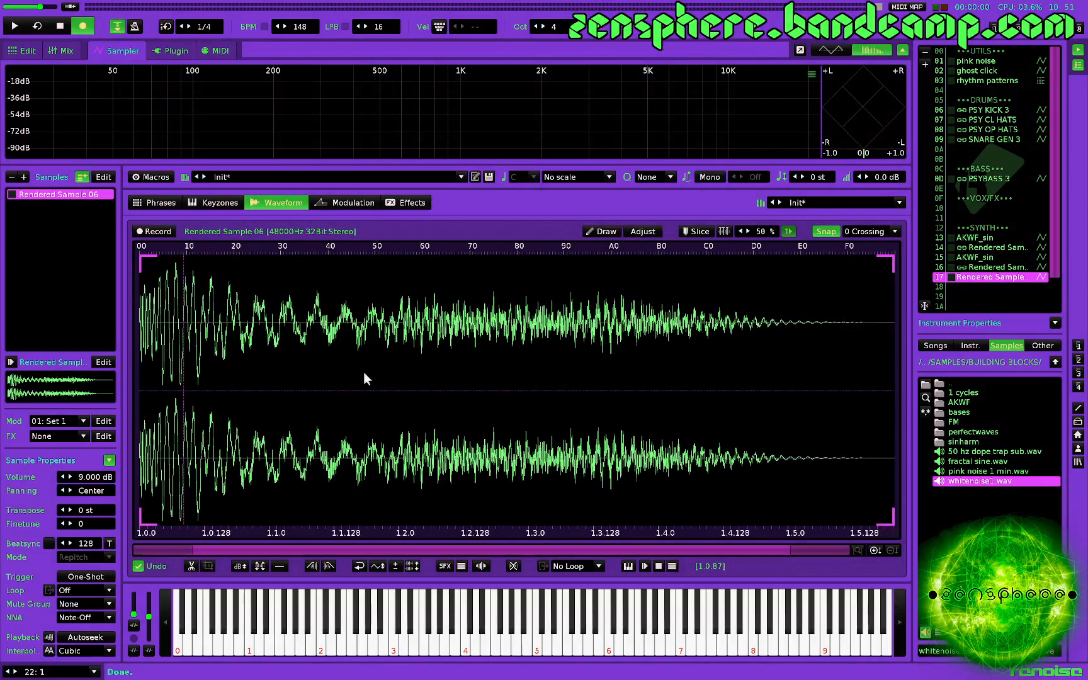
key(ctrl+a)
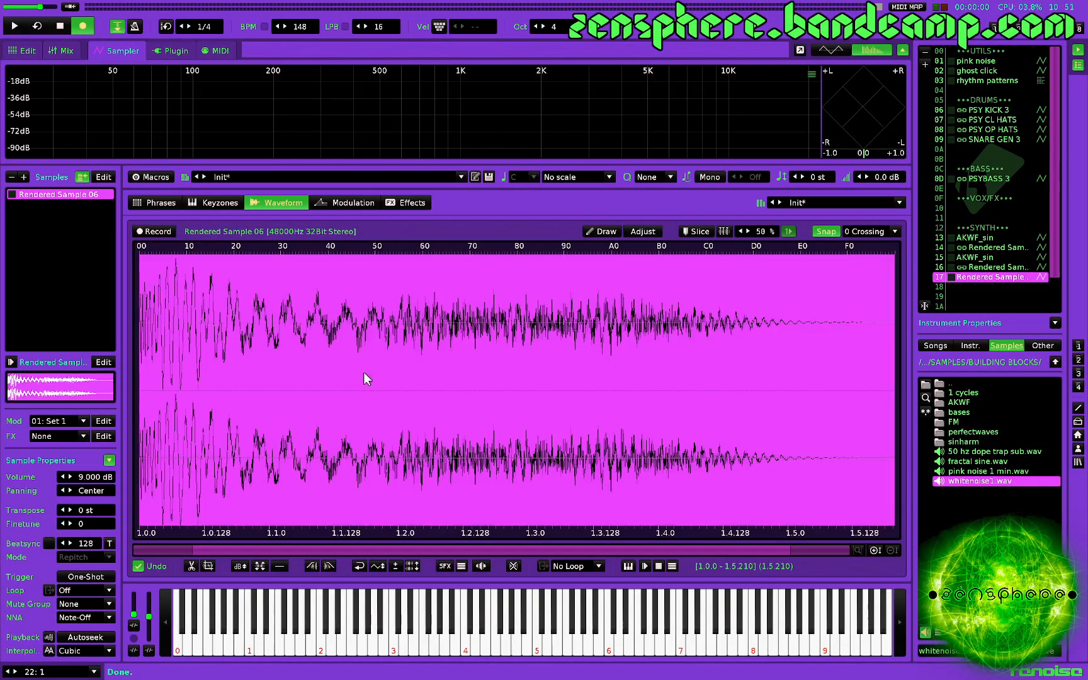
click(364, 372)
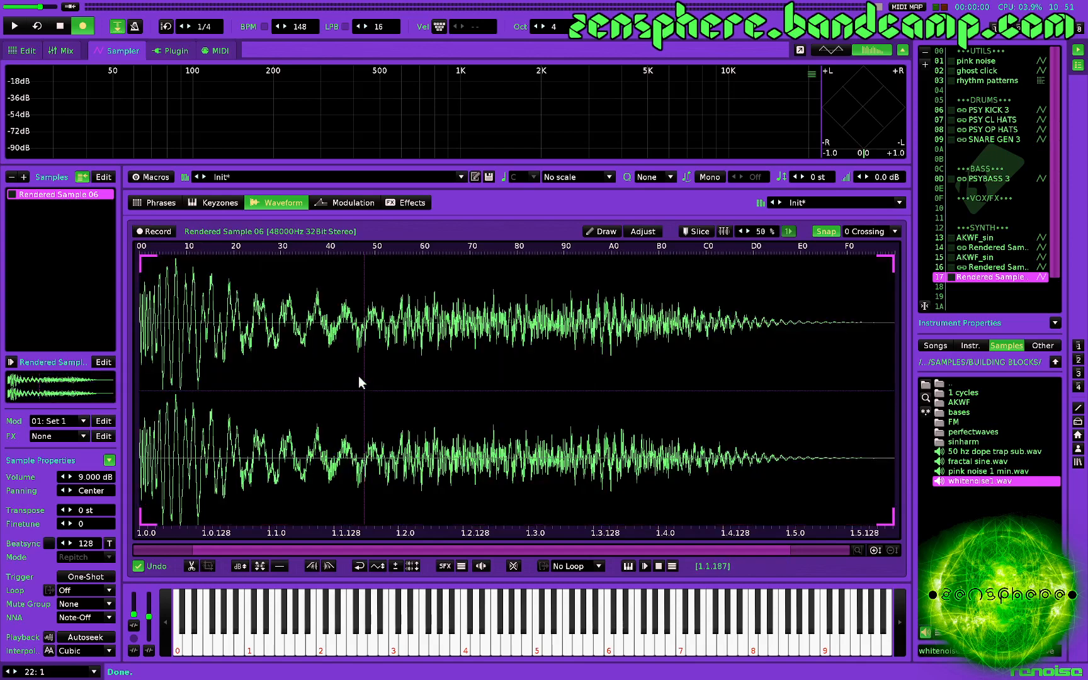
key(z)
key(z)
key(z)
key(z)
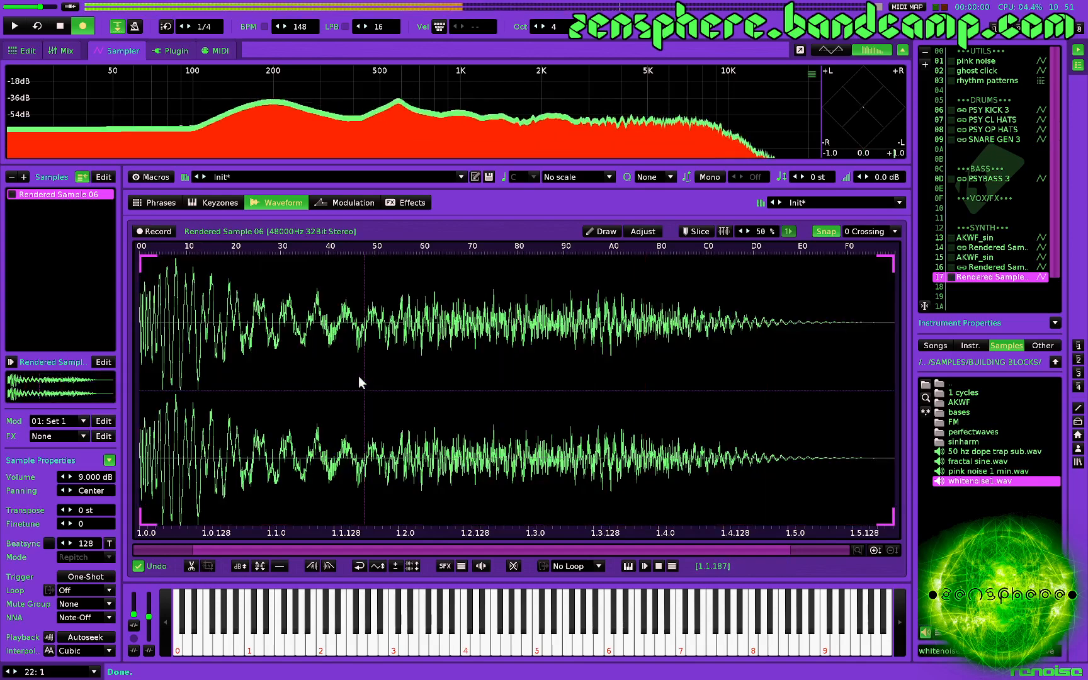
key(z)
key(z)
key(z)
key(z)
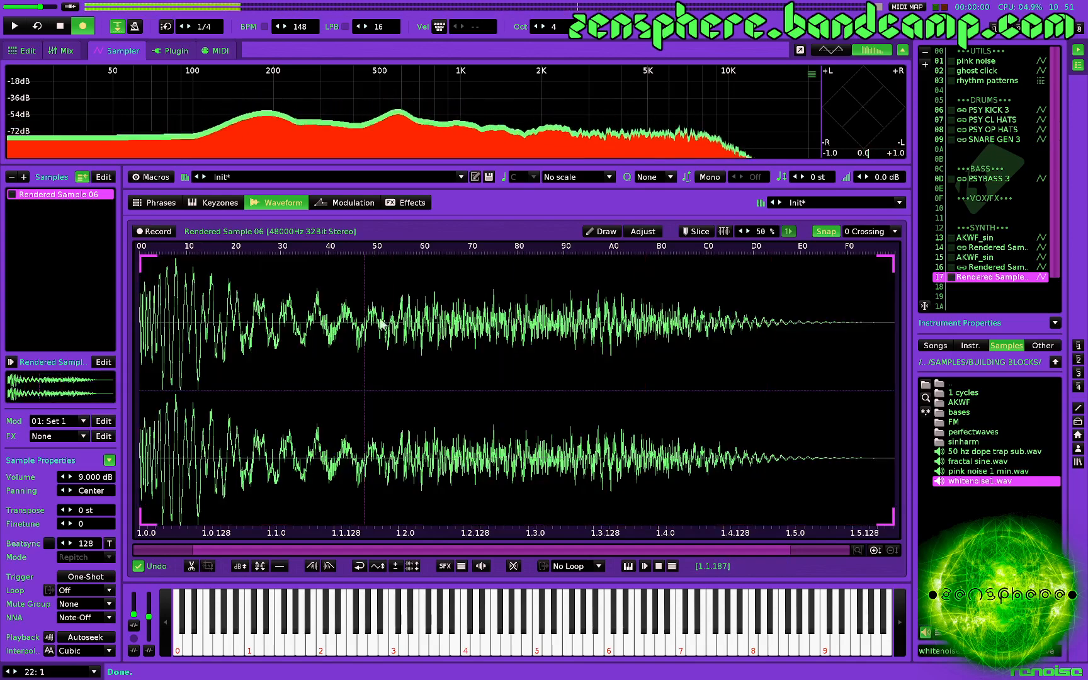
click(408, 202)
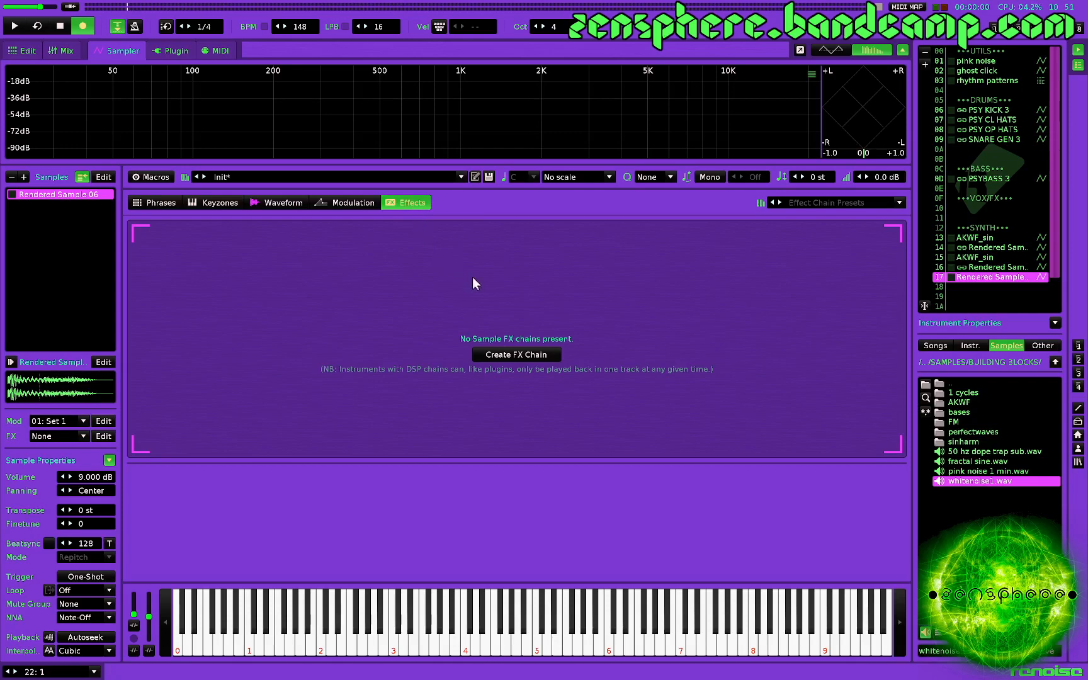
click(973, 239)
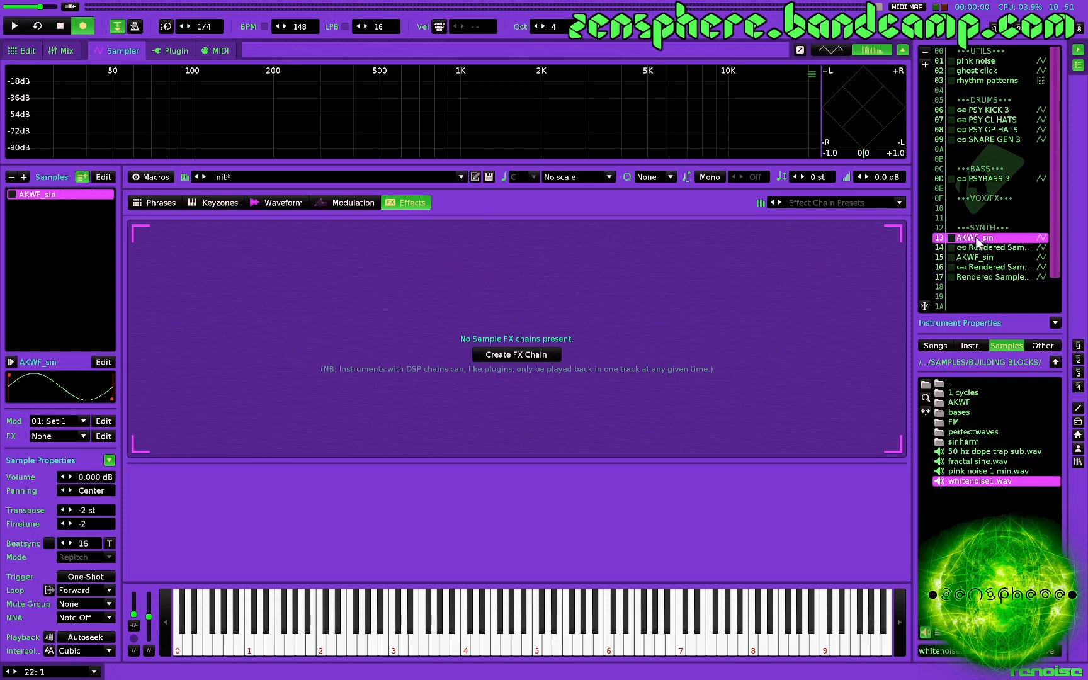
click(976, 277)
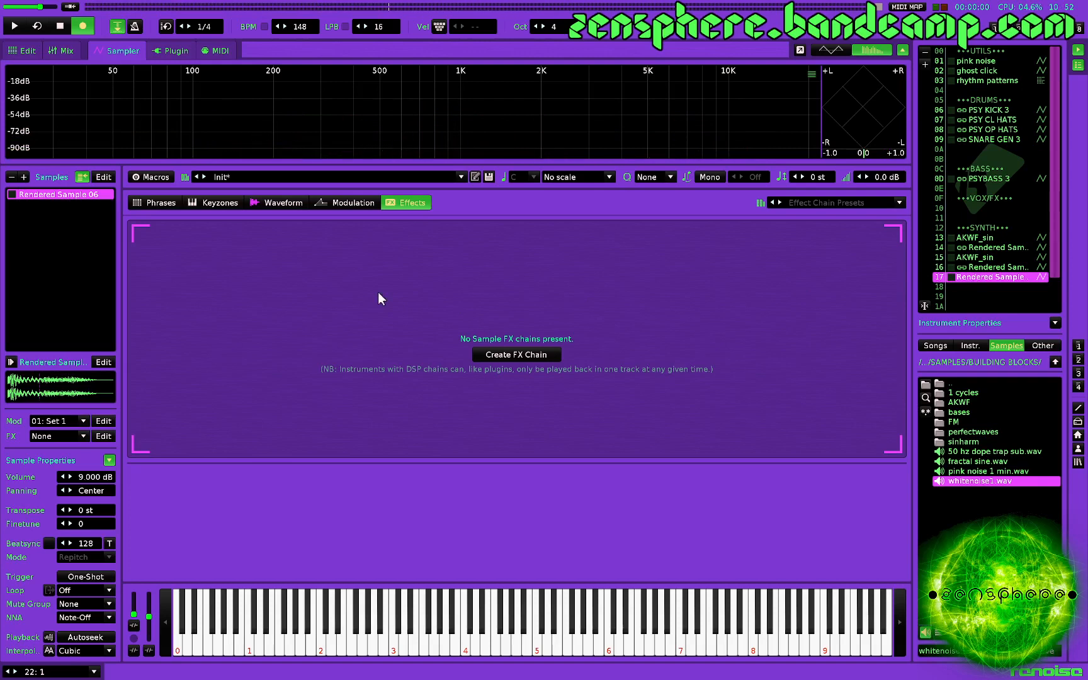
Load whitenoise1.wav into the empty instrument slot 18
click(996, 285)
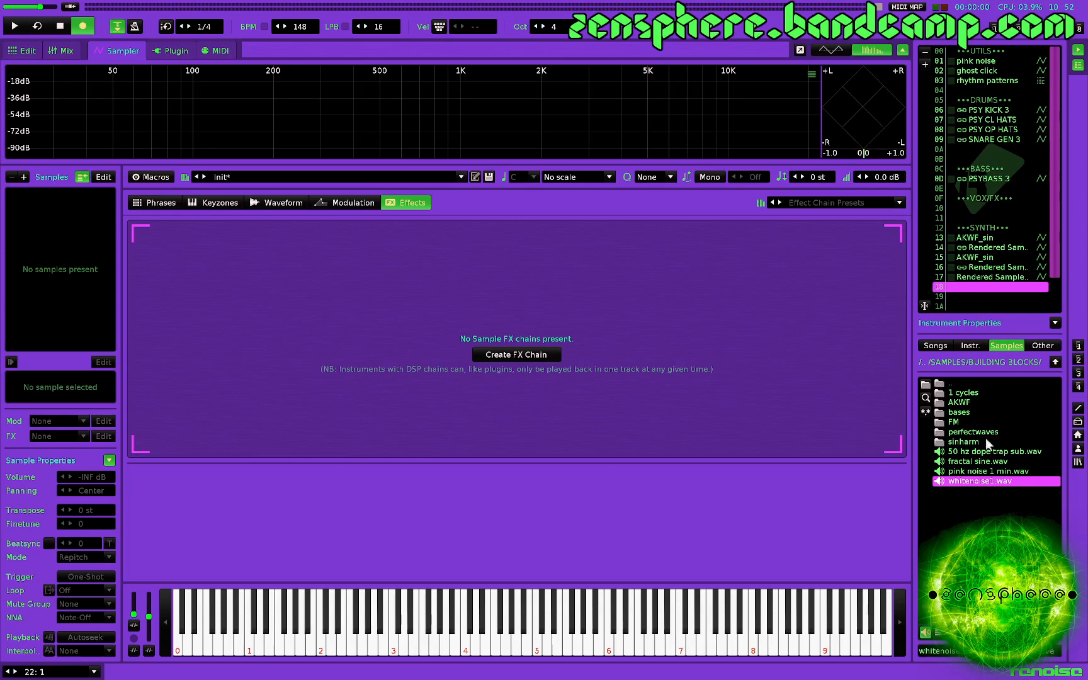
double_click(984, 481)
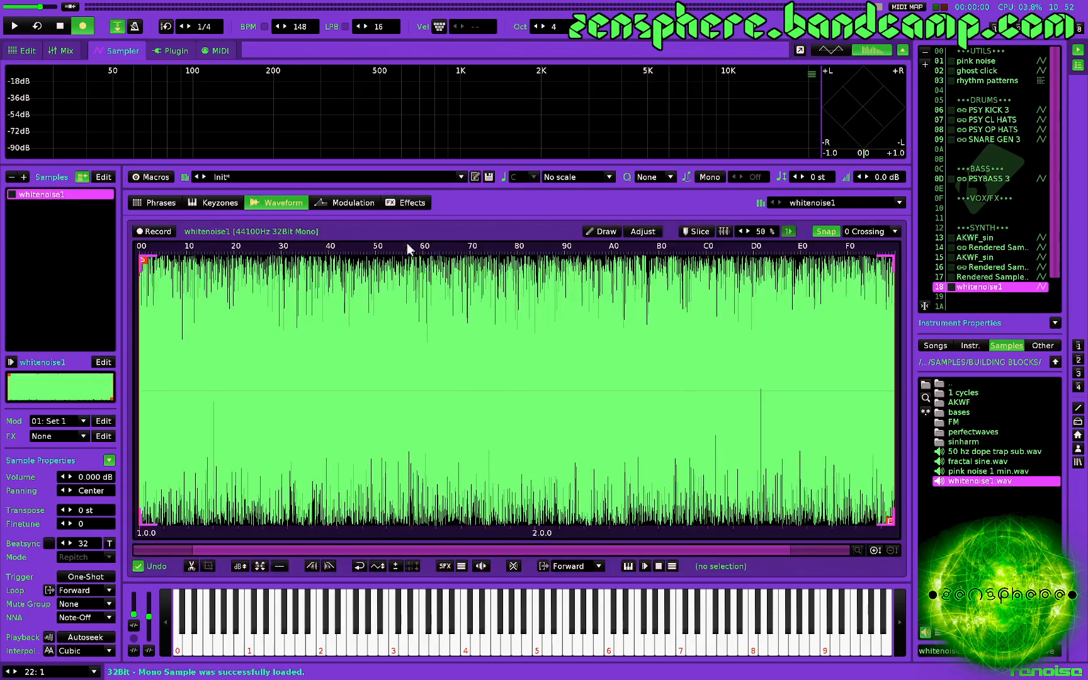
Add a volume envelope to whitenoise1 from envelope preset 3, shorten its decay sharply, and audition the noise burst
click(360, 204)
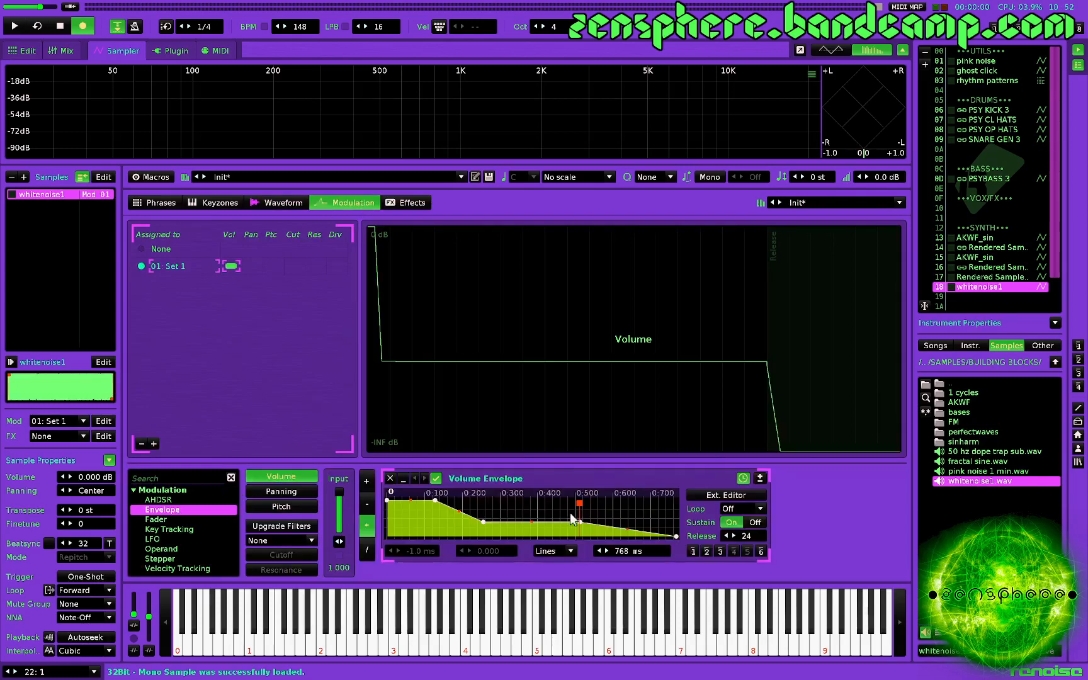
click(719, 551)
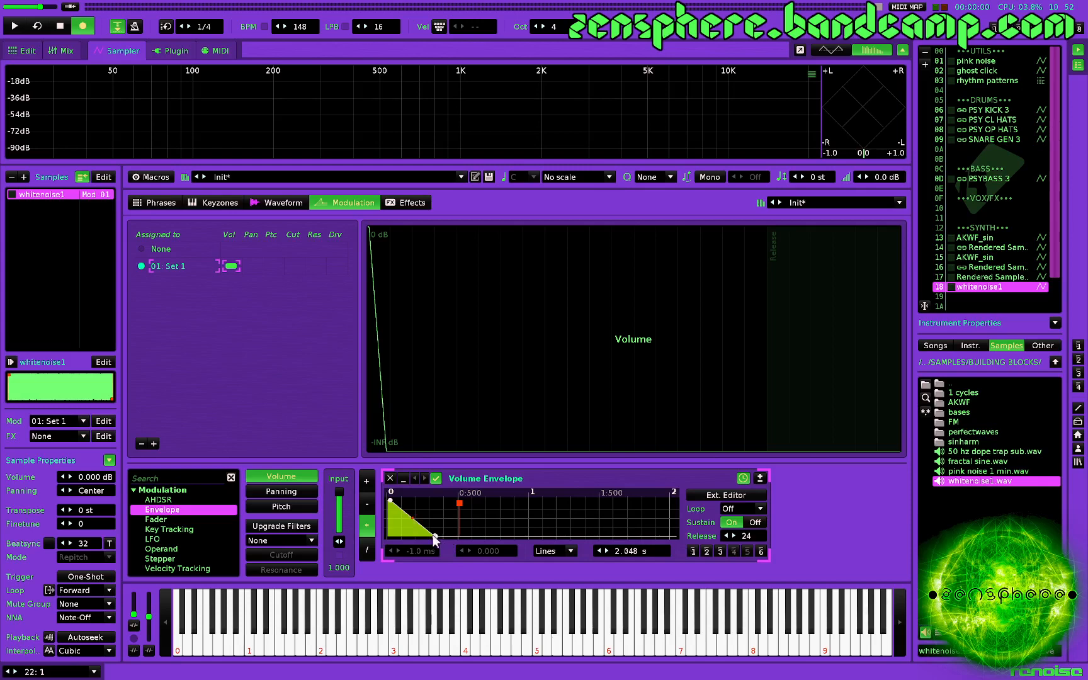
drag(434, 536, 393, 530)
key(z)
key(z)
key(z)
key(z)
key(z)
key(z)
key(z)
key(z)
key(z)
key(z)
key(z)
key(z)
key(z)
key(z)
key(z)
key(z)
key(z)
key(z)
key(z)
key(z)
key(z)
key(z)
key(z)
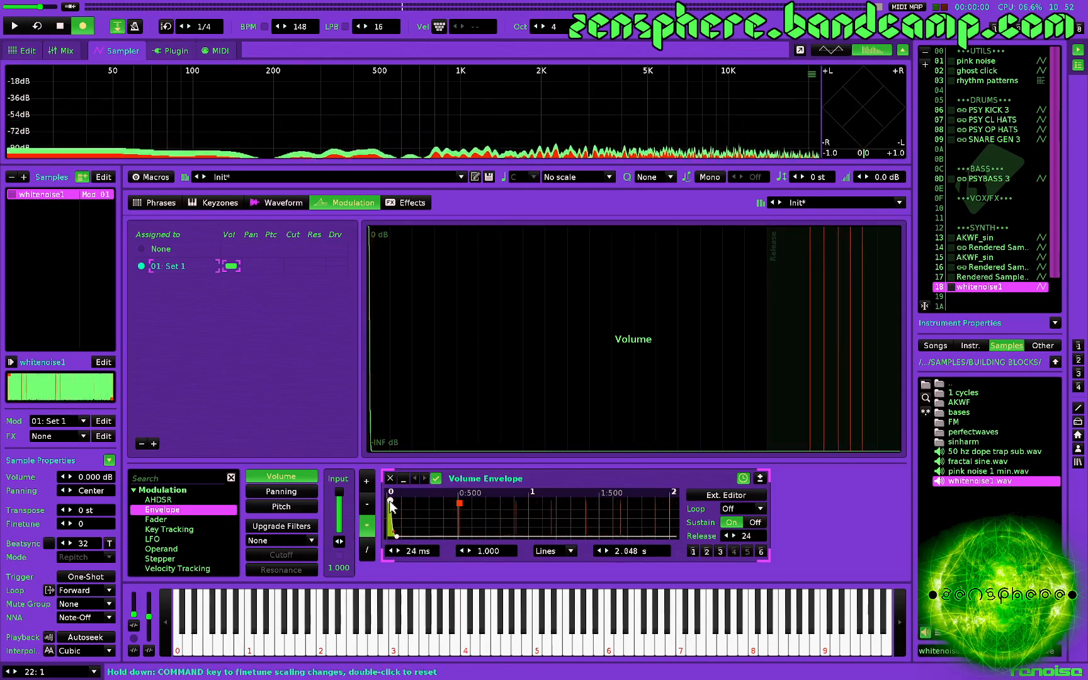
Move the envelope's first point to 0.0 ms, then measure the envelope in beats with a length of 1:0 beats
drag(390, 501, 387, 501)
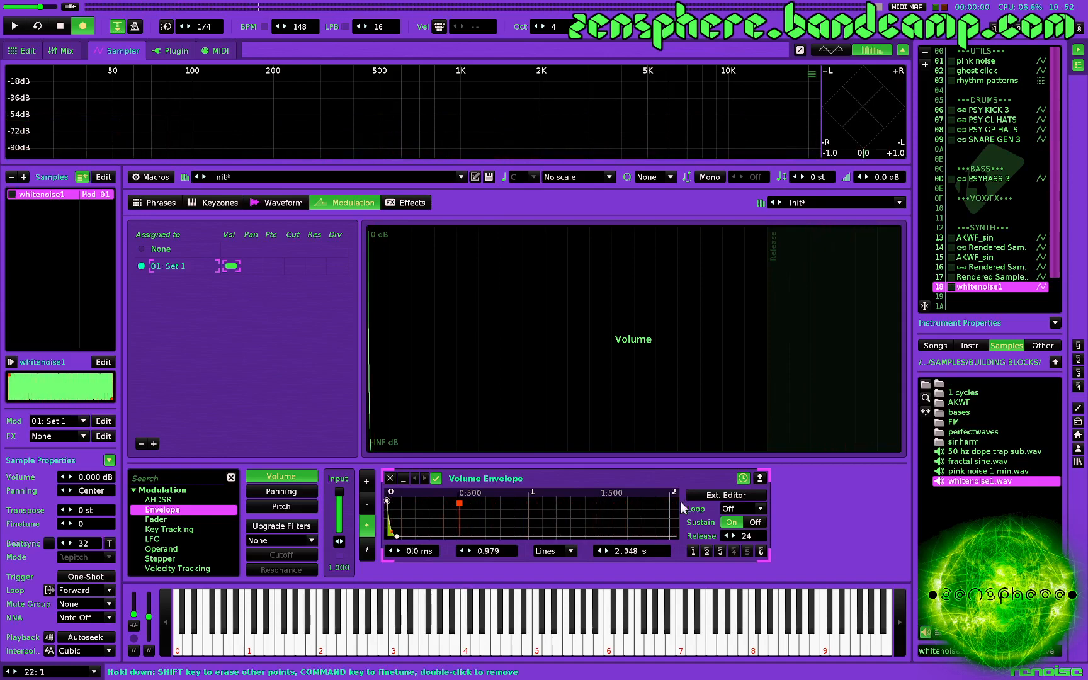
click(739, 480)
drag(621, 549, 621, 586)
key(z)
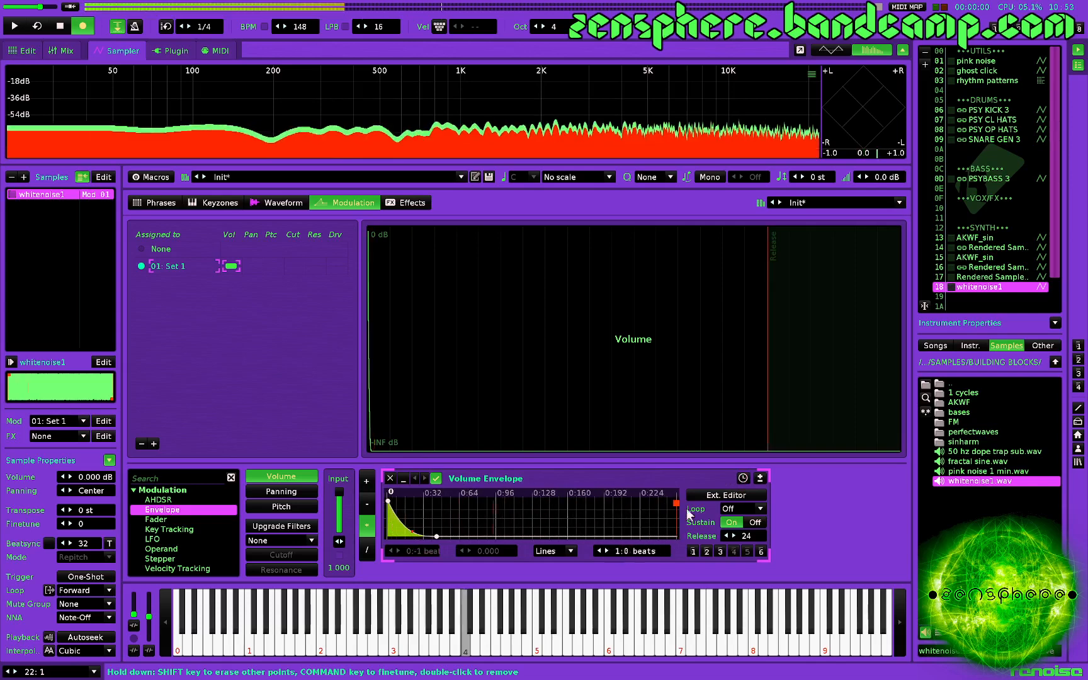
Return the envelope to milliseconds with a 256 ms length, and extend the decay's end point to 155 ms
click(742, 480)
drag(618, 549, 618, 586)
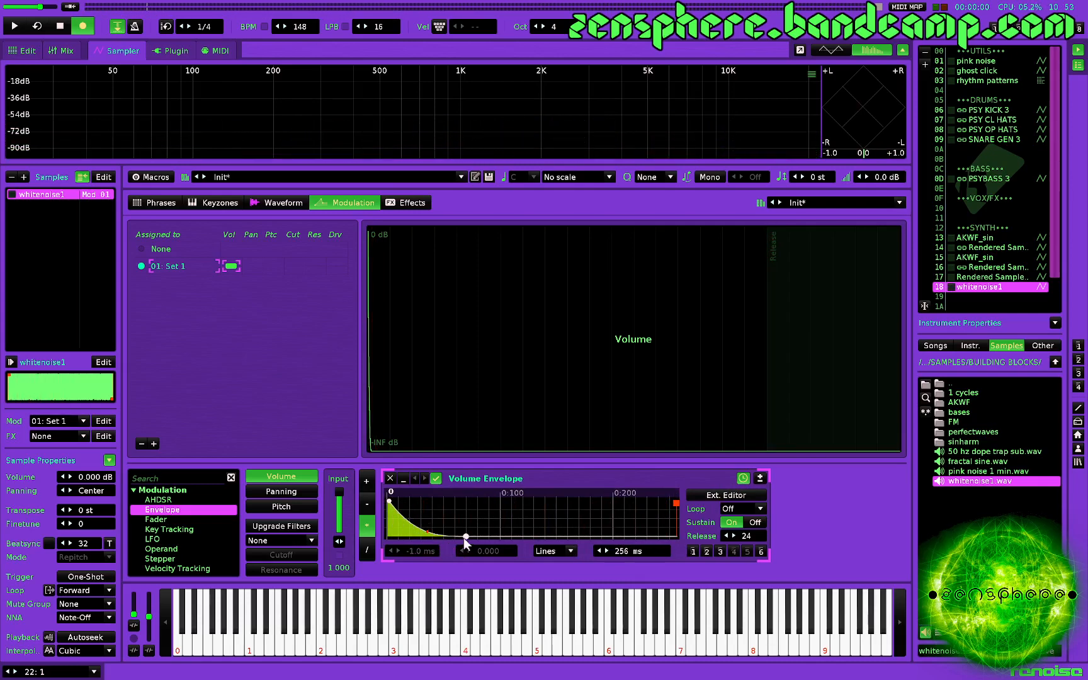
drag(464, 537, 561, 536)
key(z)
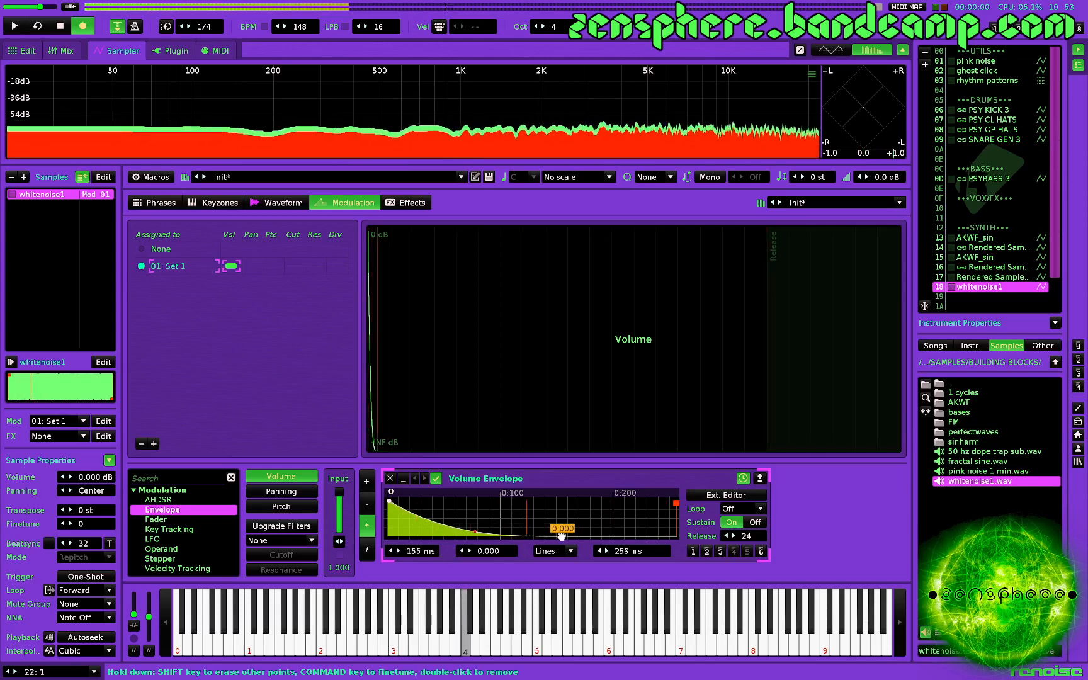
key(z)
Flatten the bend of the envelope's decay curve, audition the noise, and remove the volume envelope
drag(474, 532, 474, 527)
key(z)
key(z)
key(z)
key(z)
key(z)
key(z)
key(z)
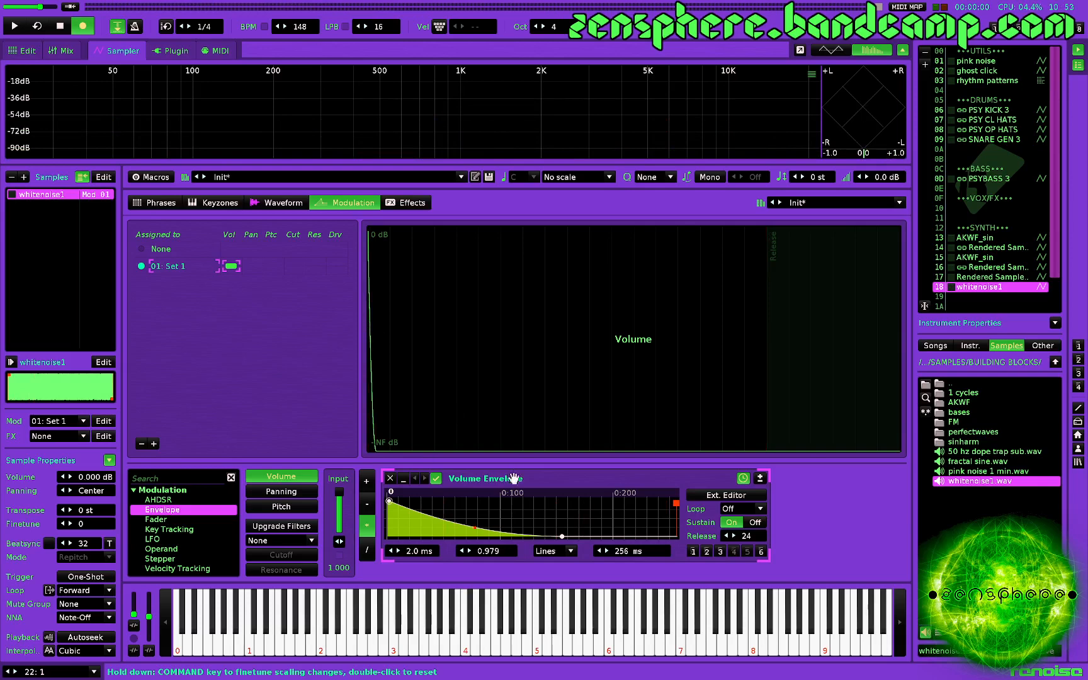
drag(475, 527, 475, 526)
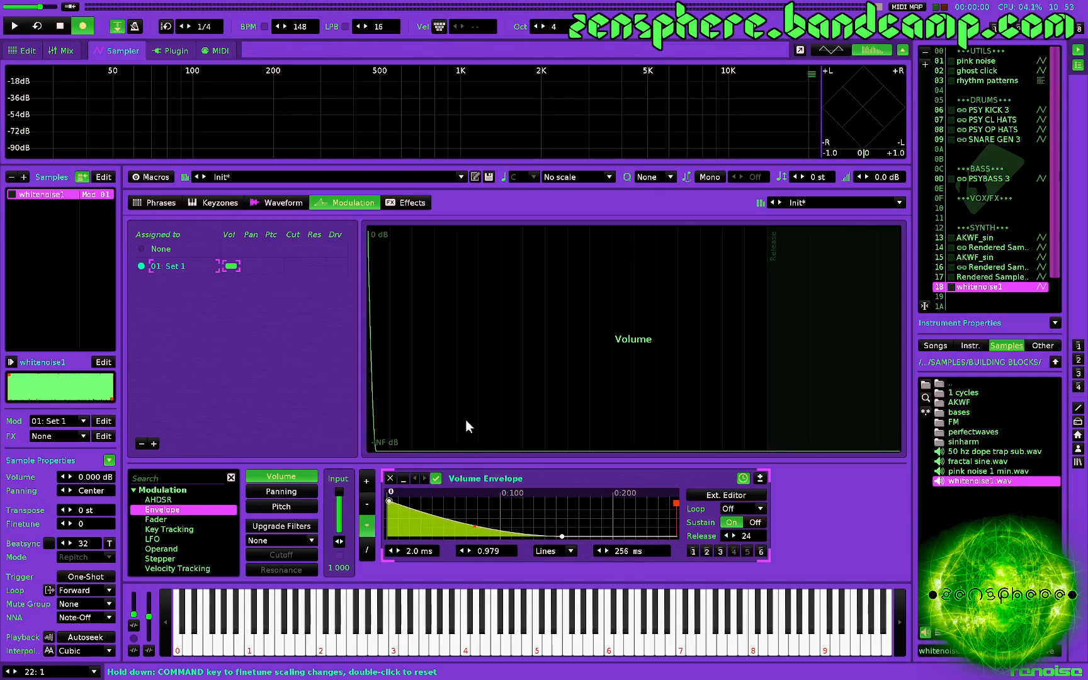
key(z)
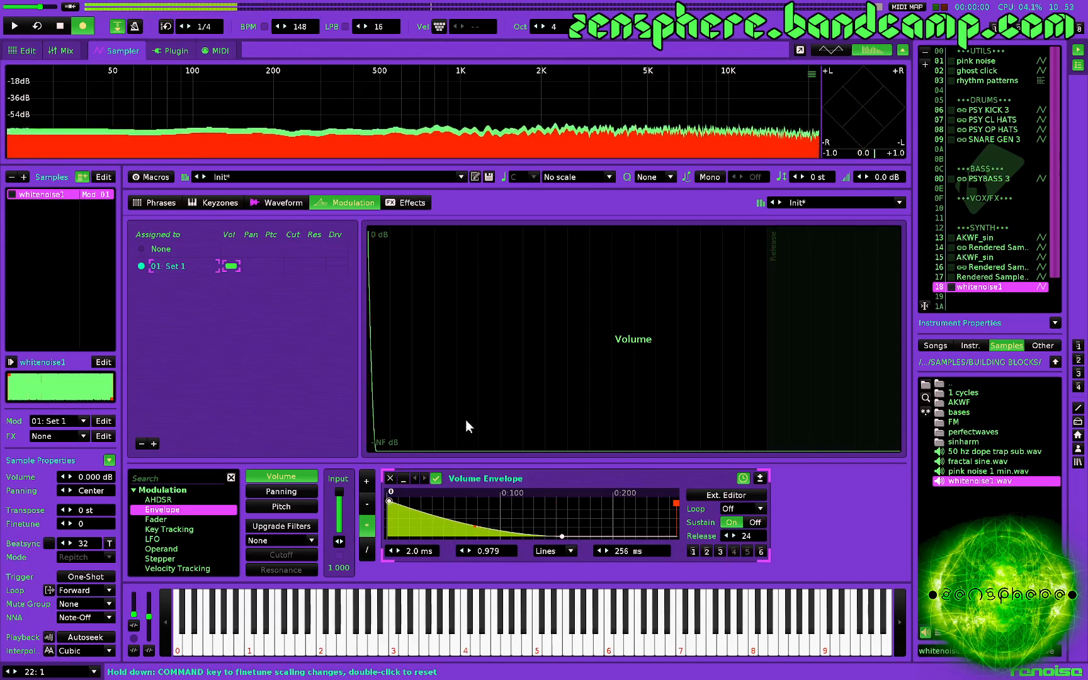
click(389, 477)
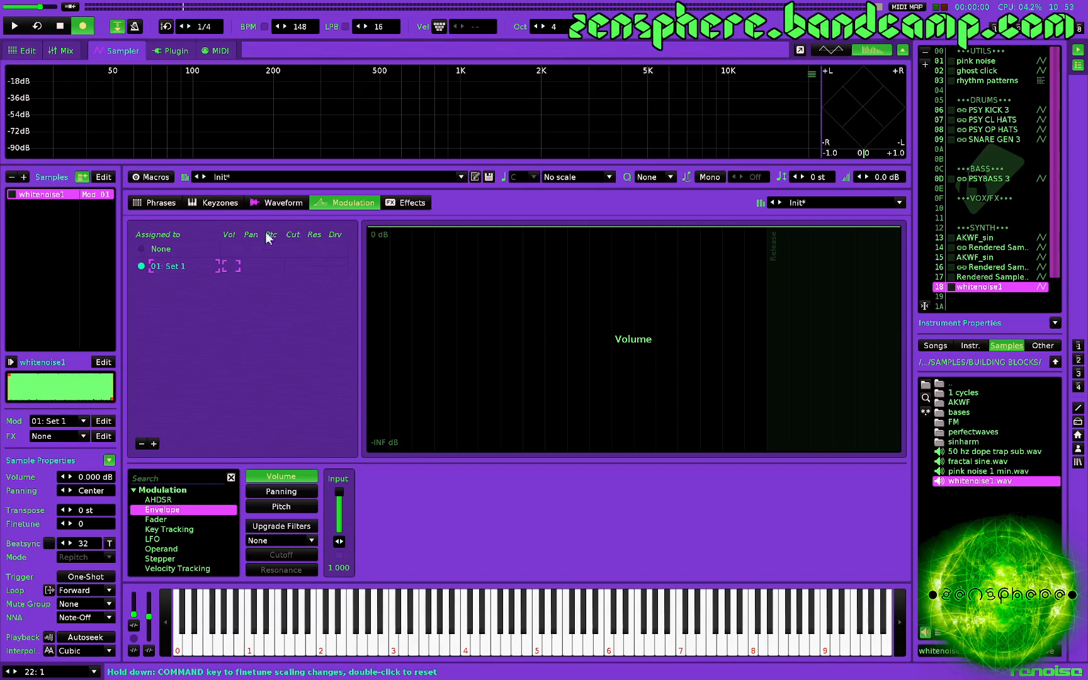
Set waveform snapping to 64th and trim whitenoise1 to the range 1.11.0 to 1.12.0
click(287, 201)
key(z)
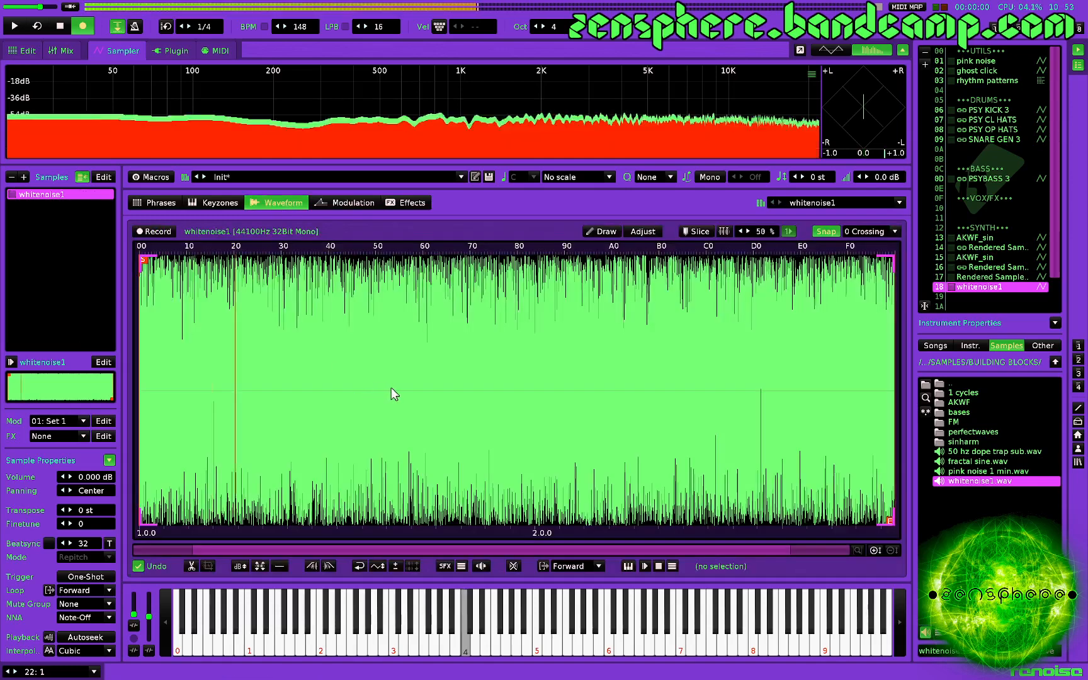
click(872, 232)
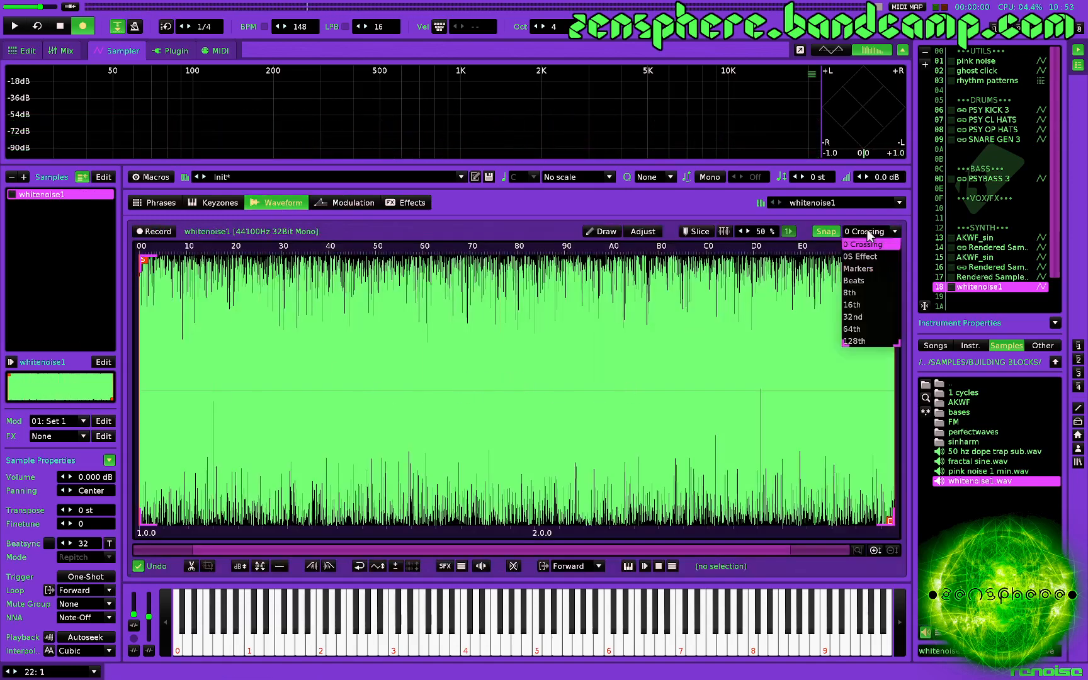
click(864, 328)
drag(423, 352, 437, 351)
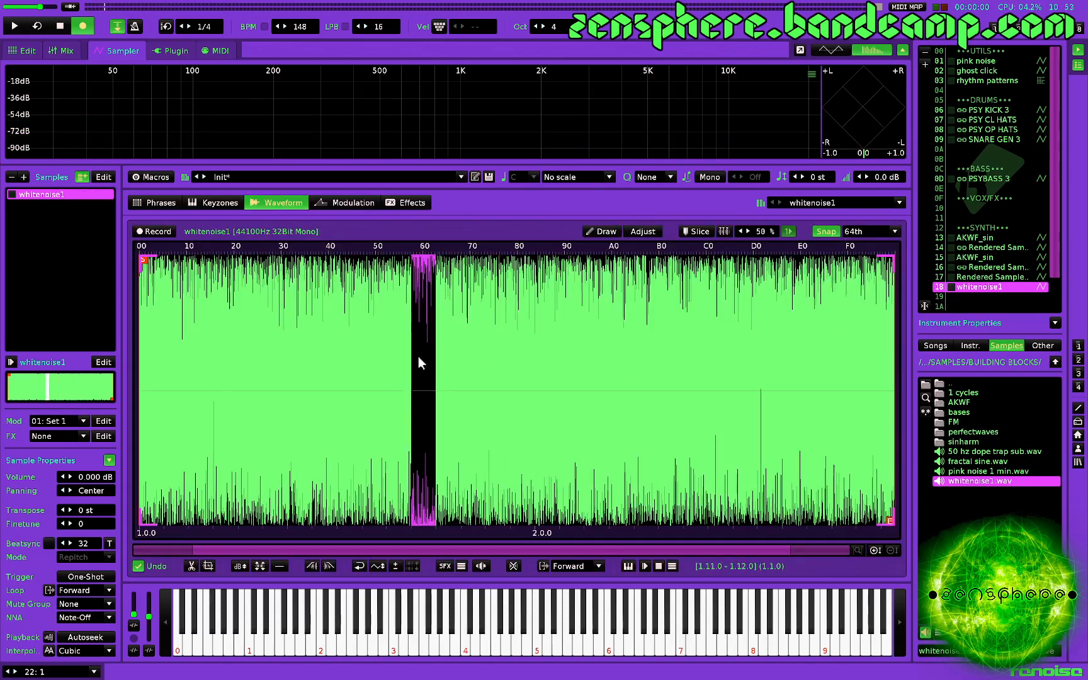
key(ctrl+shift+x)
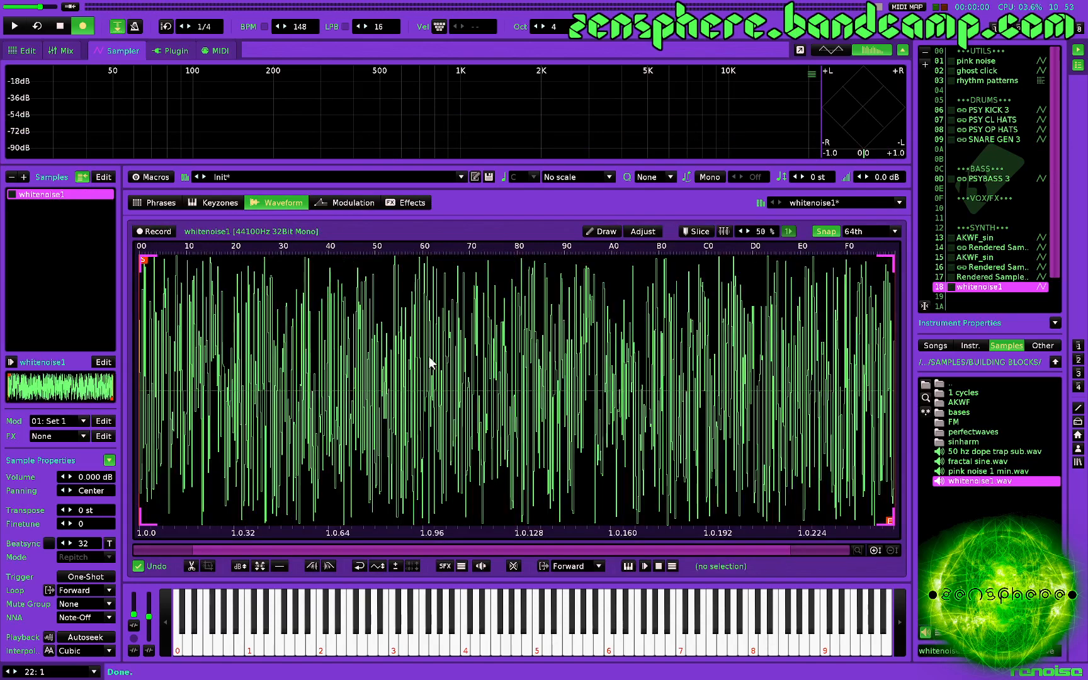
Apply a fade-out across the whole trimmed noise sample and audition it
key(z)
click(256, 451)
key(ctrl+o)
key(z)
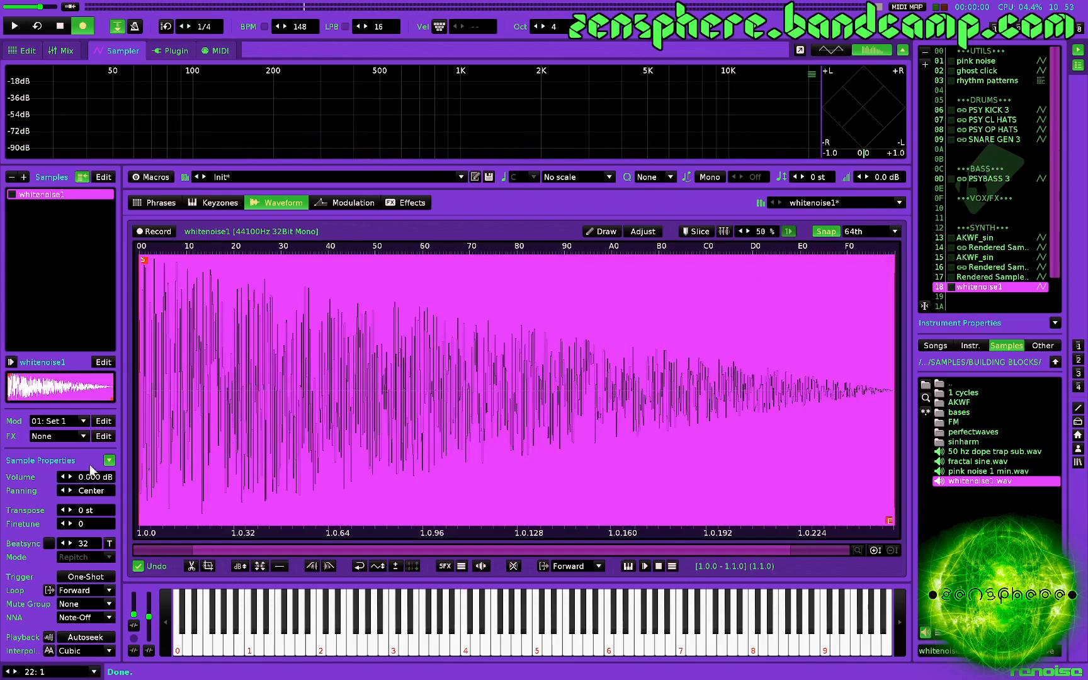
Transpose the faded noise sample up to 81 st and audition it
drag(88, 510, 89, 459)
key(z)
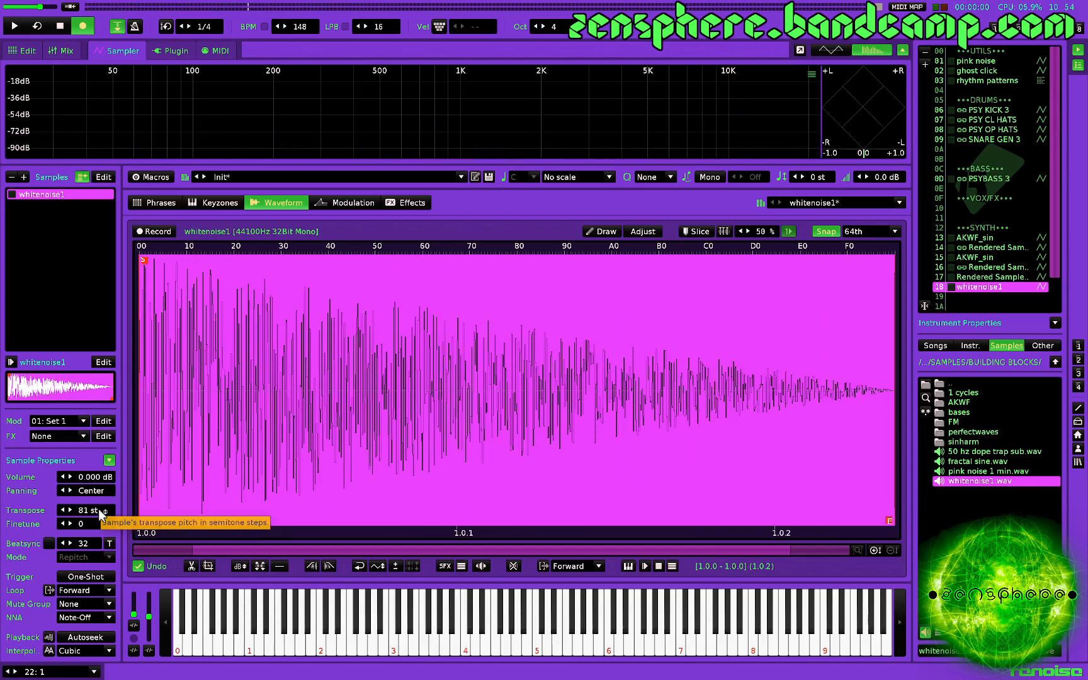
Transpose the faded noise sample up to 93 st and audition it
drag(99, 510, 99, 503)
key(z)
key(z)
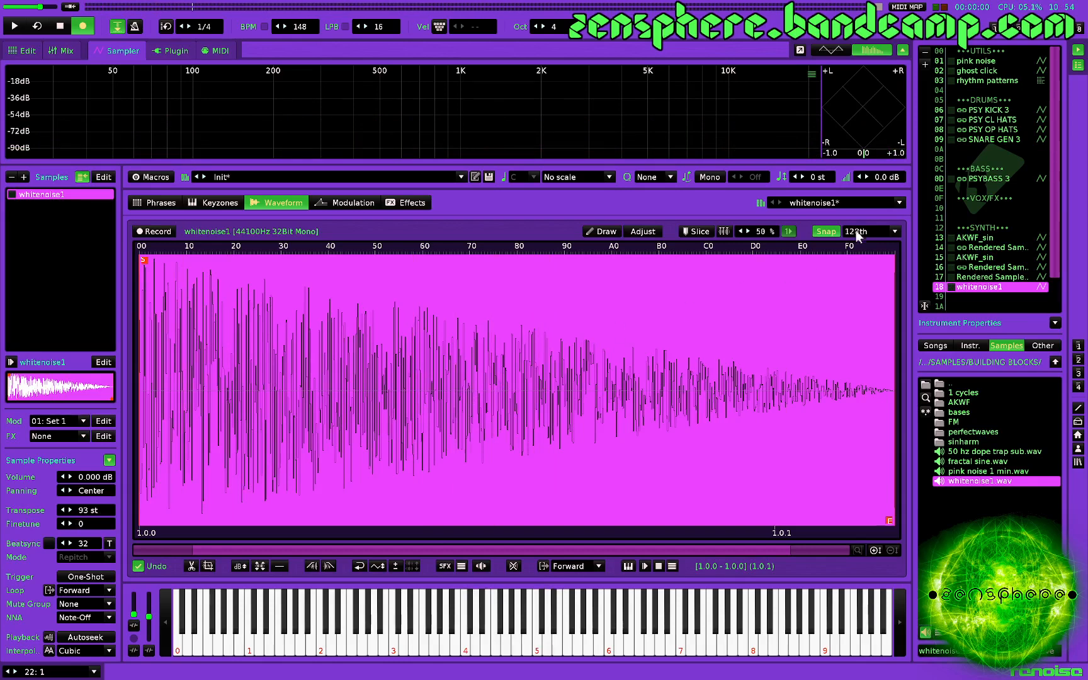
click(247, 391)
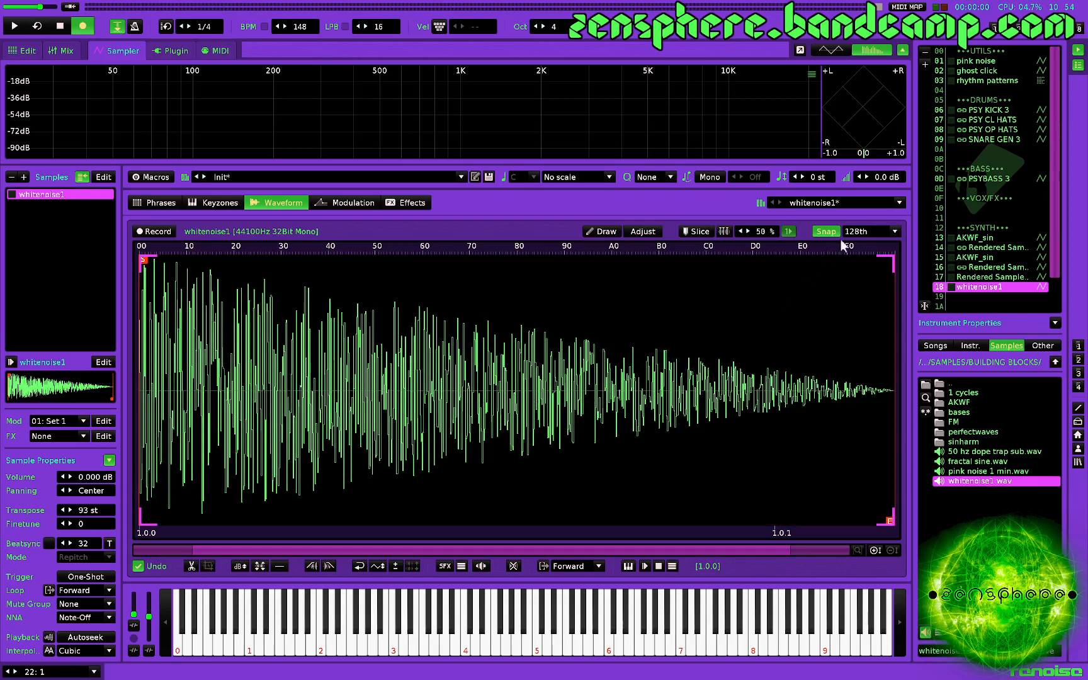
click(839, 237)
drag(203, 415, 293, 430)
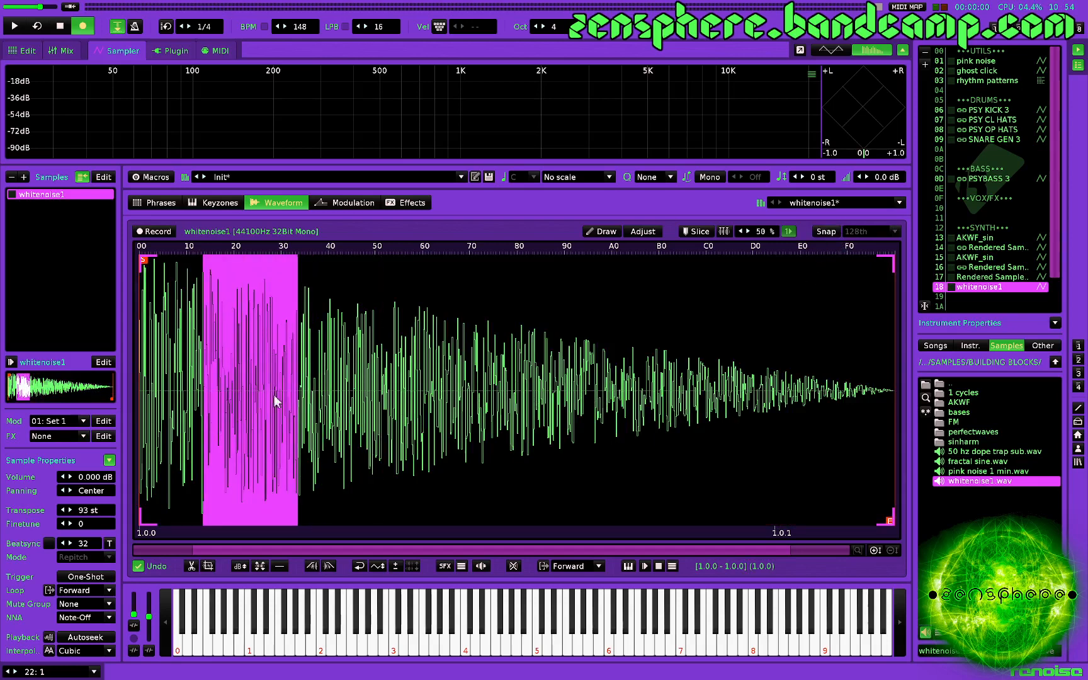
click(402, 352)
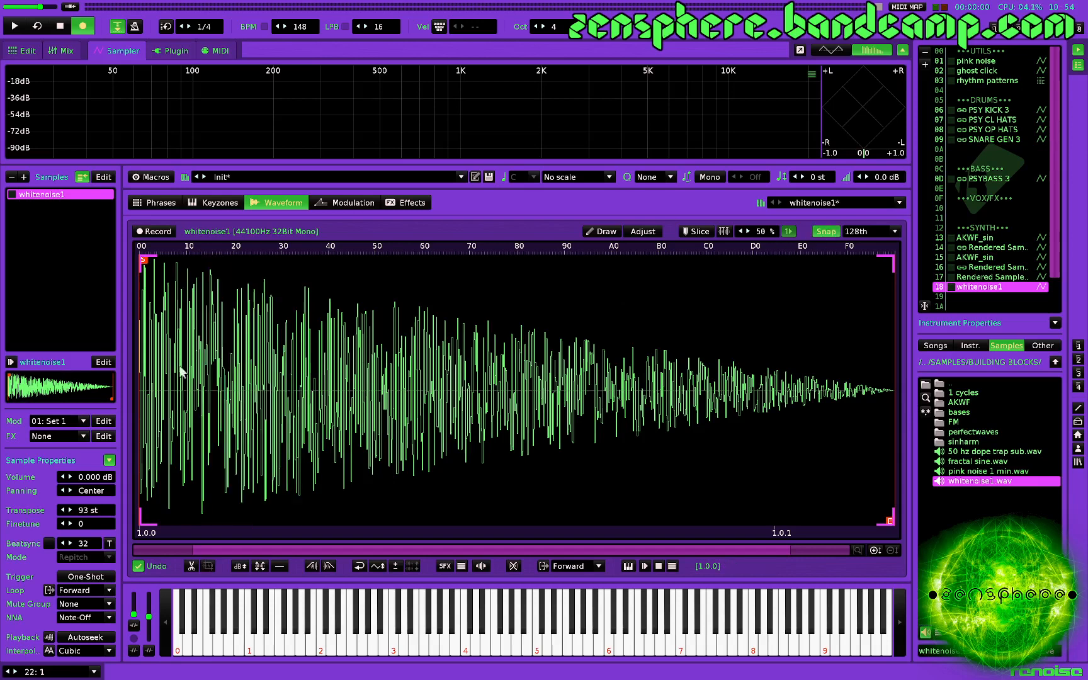
key(ctrl+a)
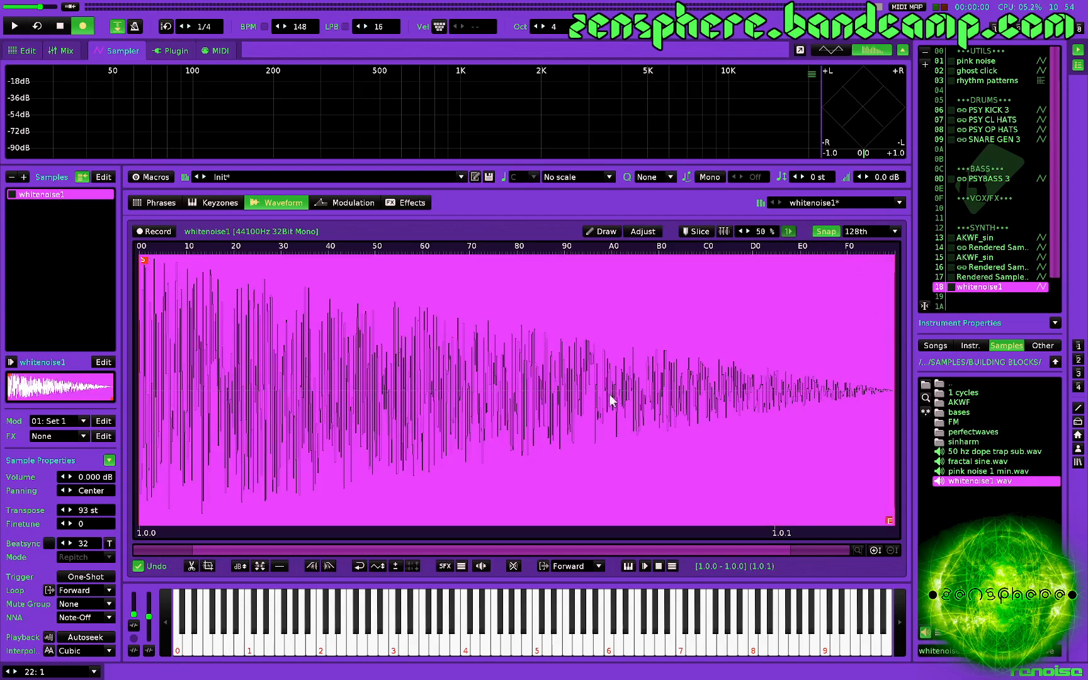
click(559, 403)
click(853, 233)
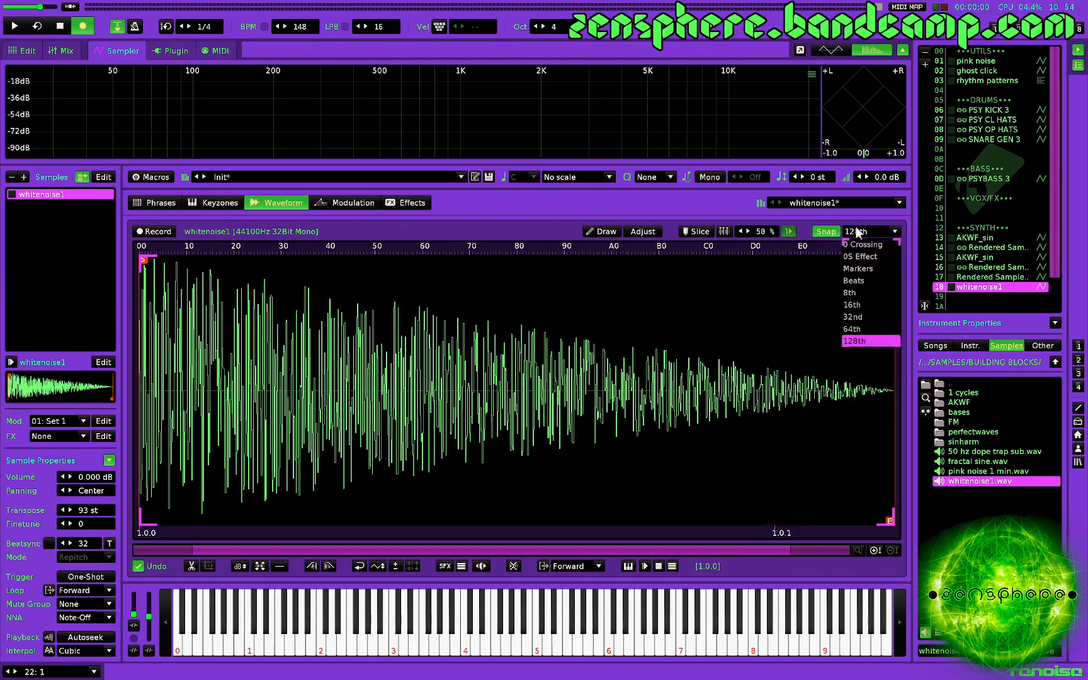
click(863, 332)
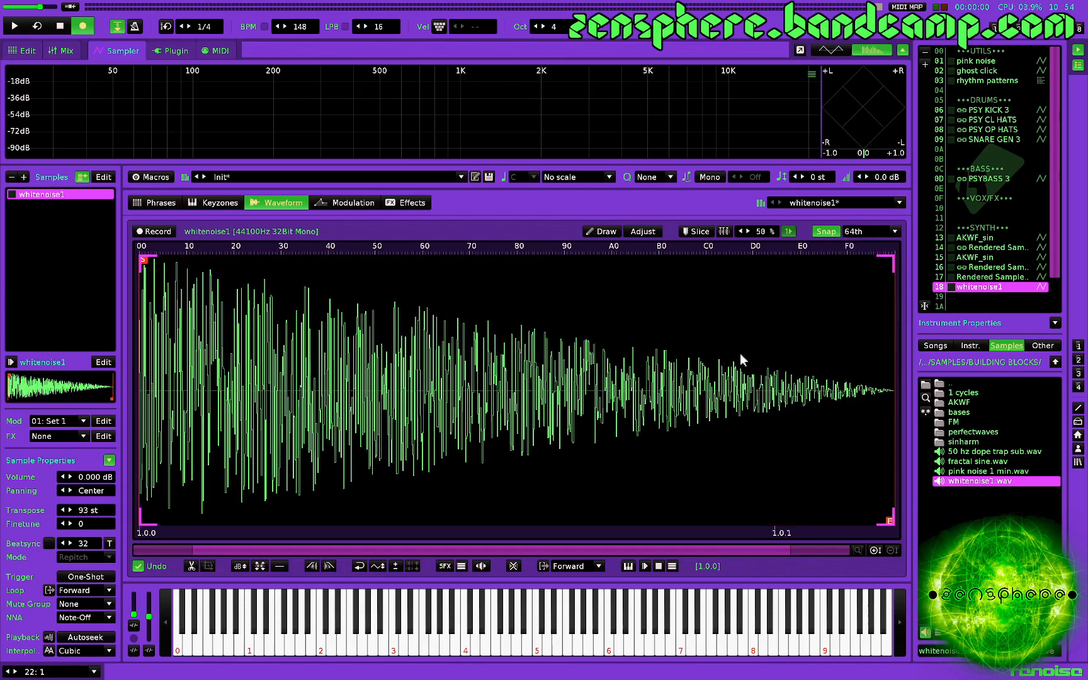
click(853, 233)
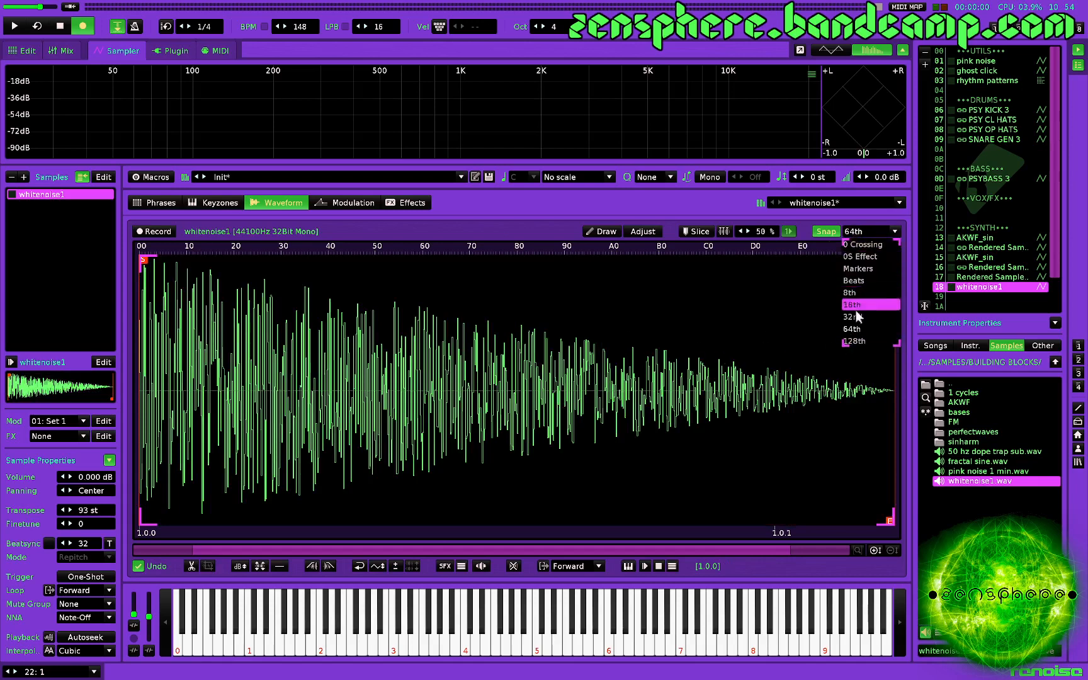
click(858, 343)
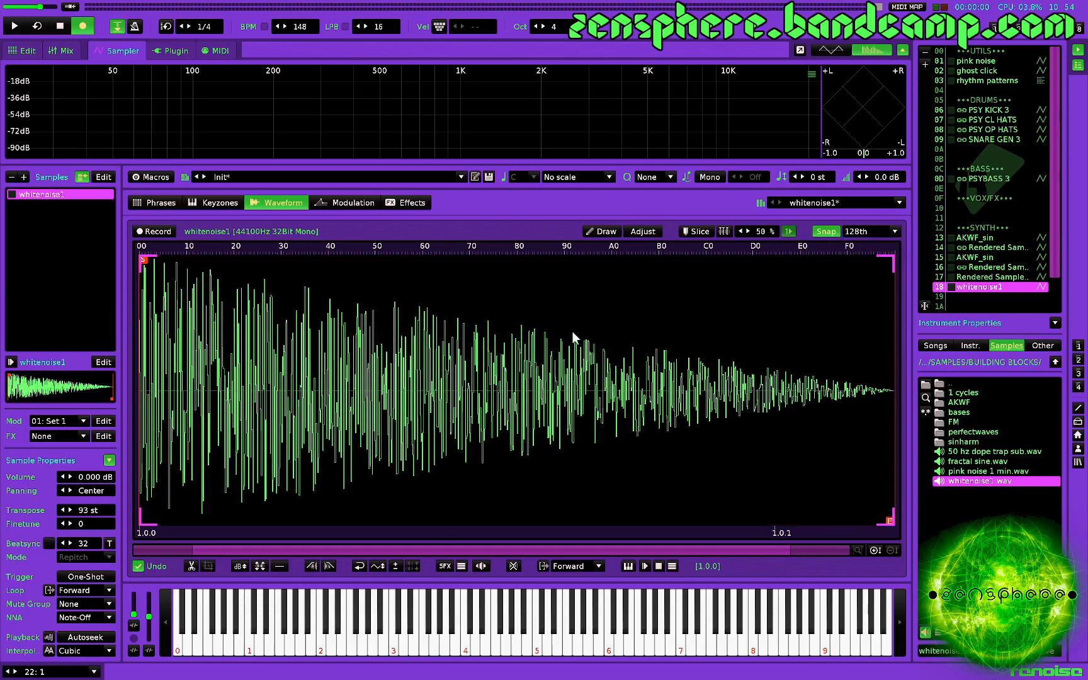
Turn off waveform snapping and trim the noise sample to roughly its first half
click(825, 232)
drag(494, 399, 3, 422)
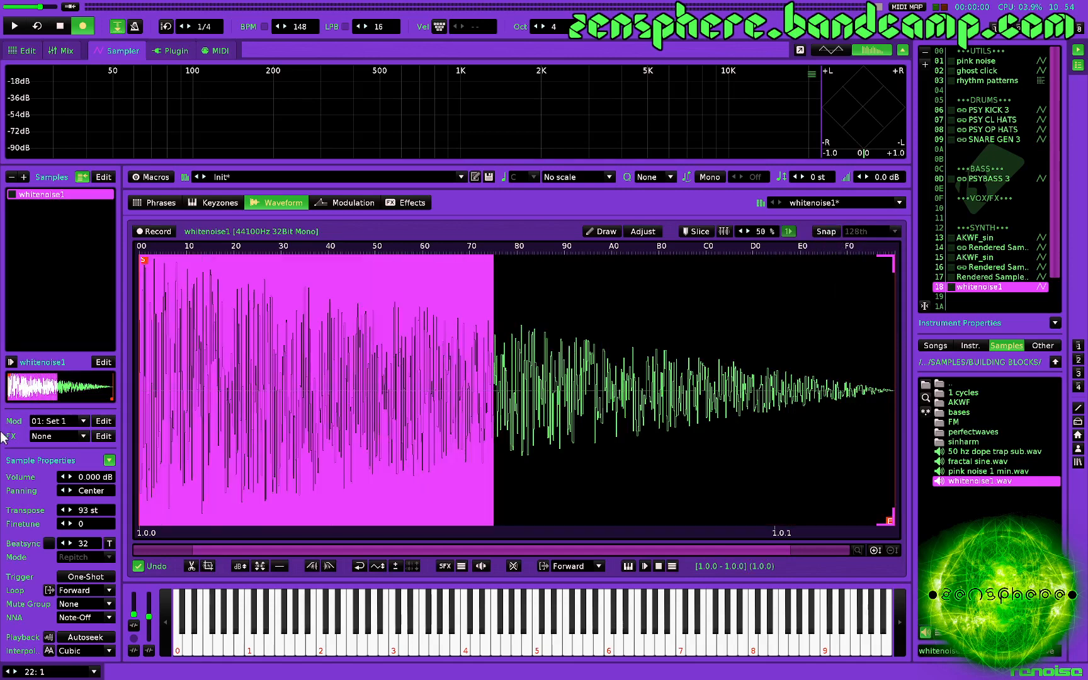
key(ctrl+t)
Apply a fade-out across the whole shortened noise sample and audition it
key(ctrl+o)
key(z)
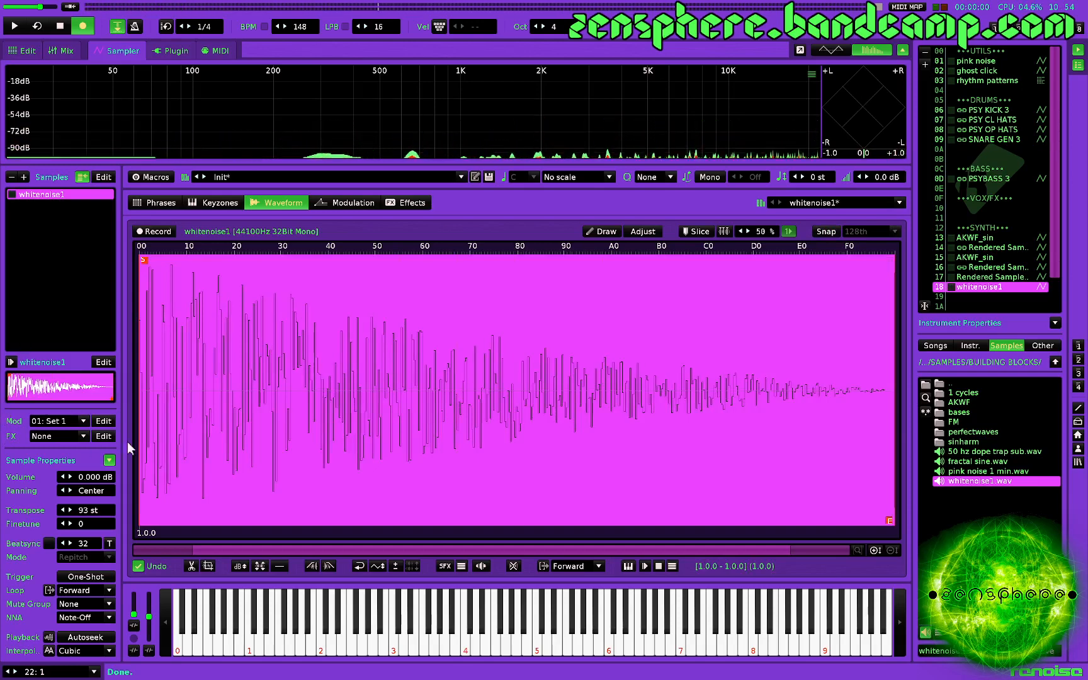
key(z)
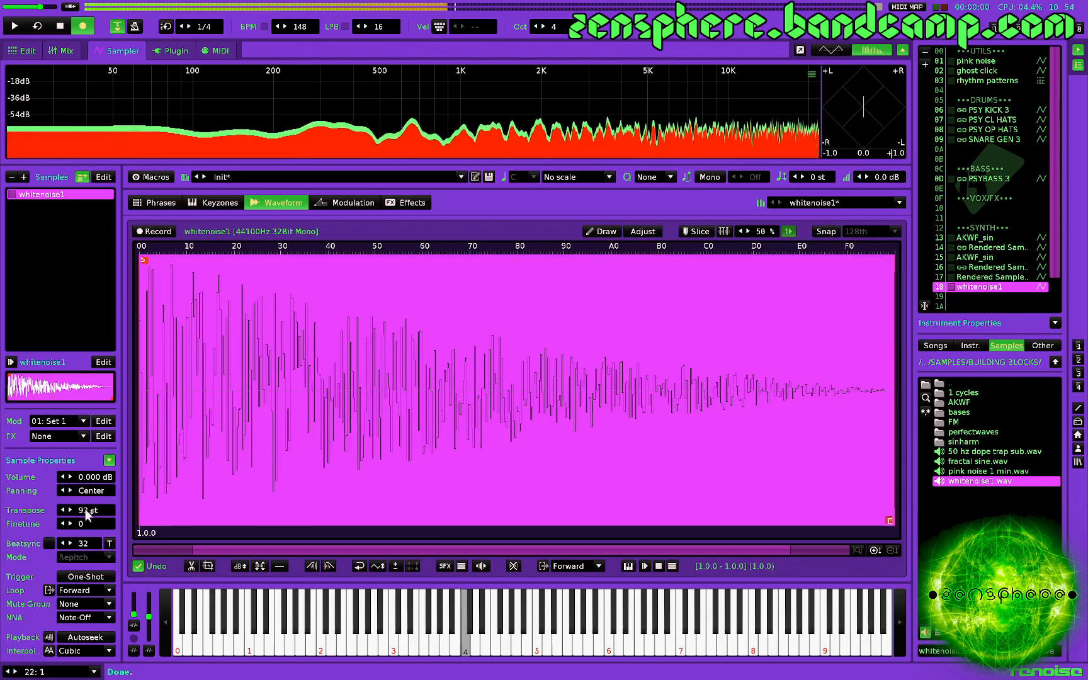
Transpose the shortened noise sample down to 71 st and audition it
drag(87, 511, 87, 525)
key(z)
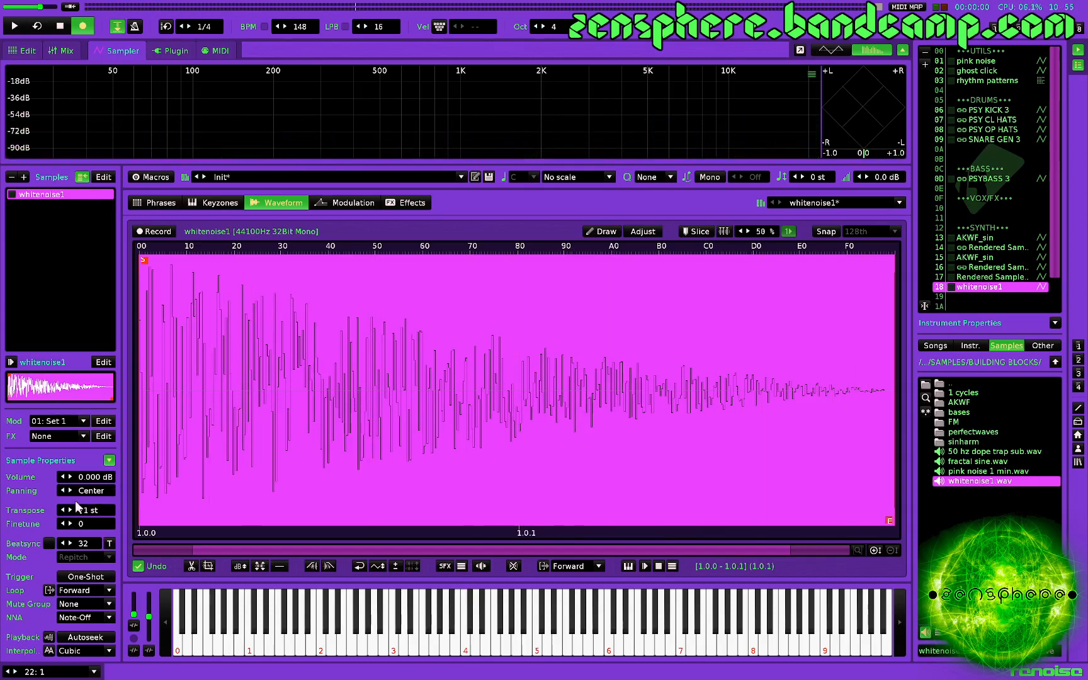
key(z)
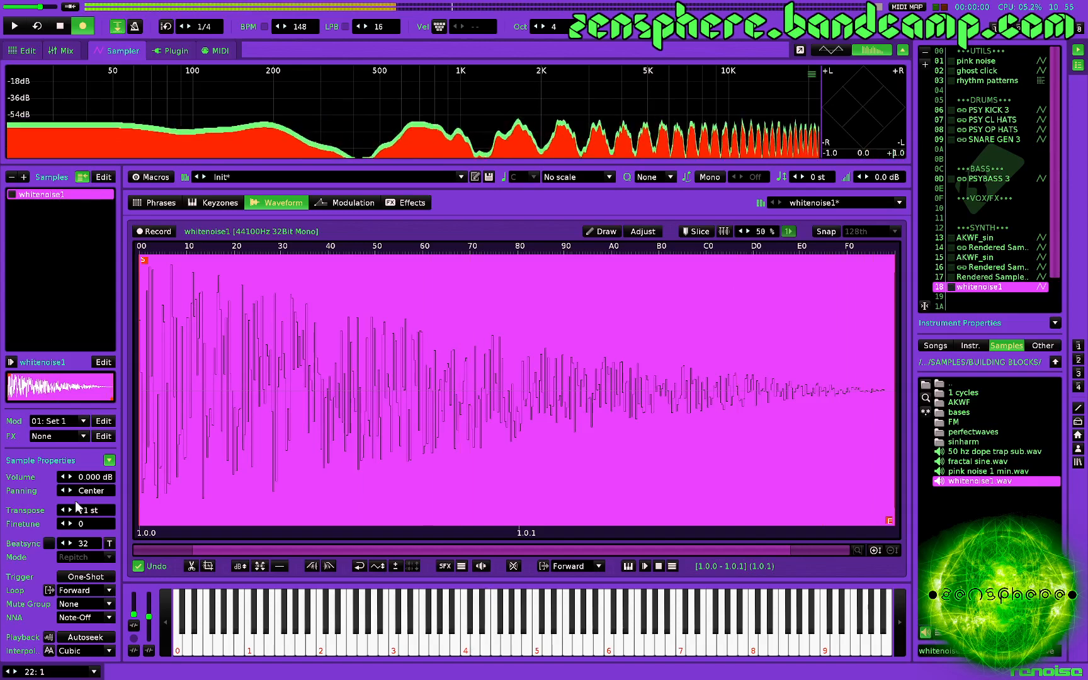
Add a volume envelope using the falling-ramp preset, then shorten its decay and bend the curve inward
click(349, 202)
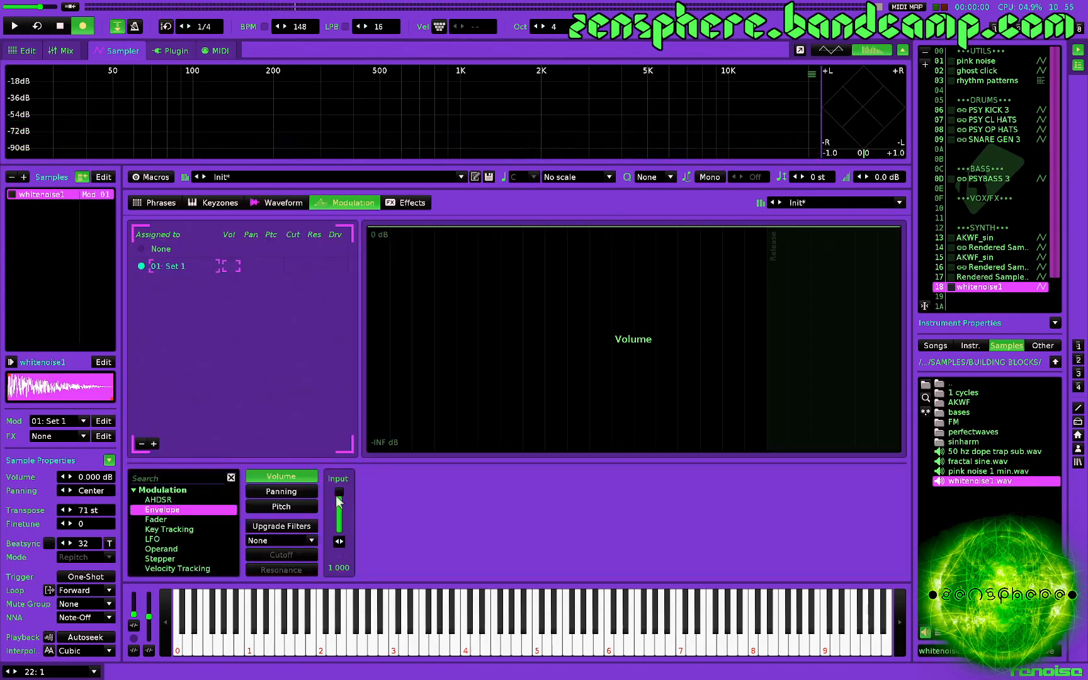
double_click(173, 511)
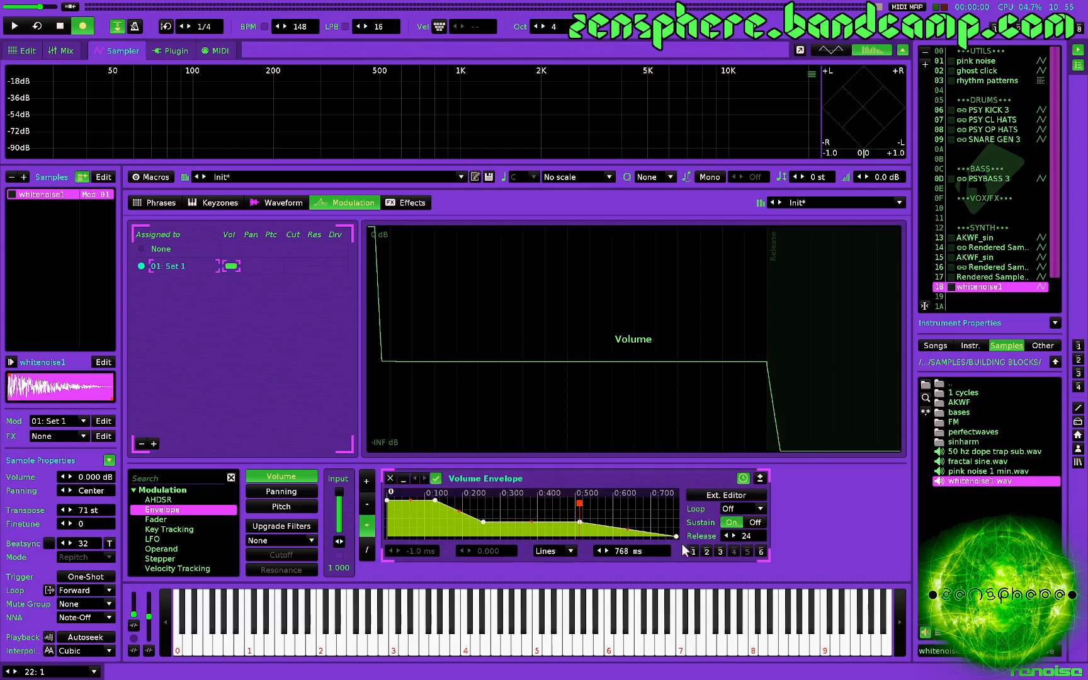
click(719, 550)
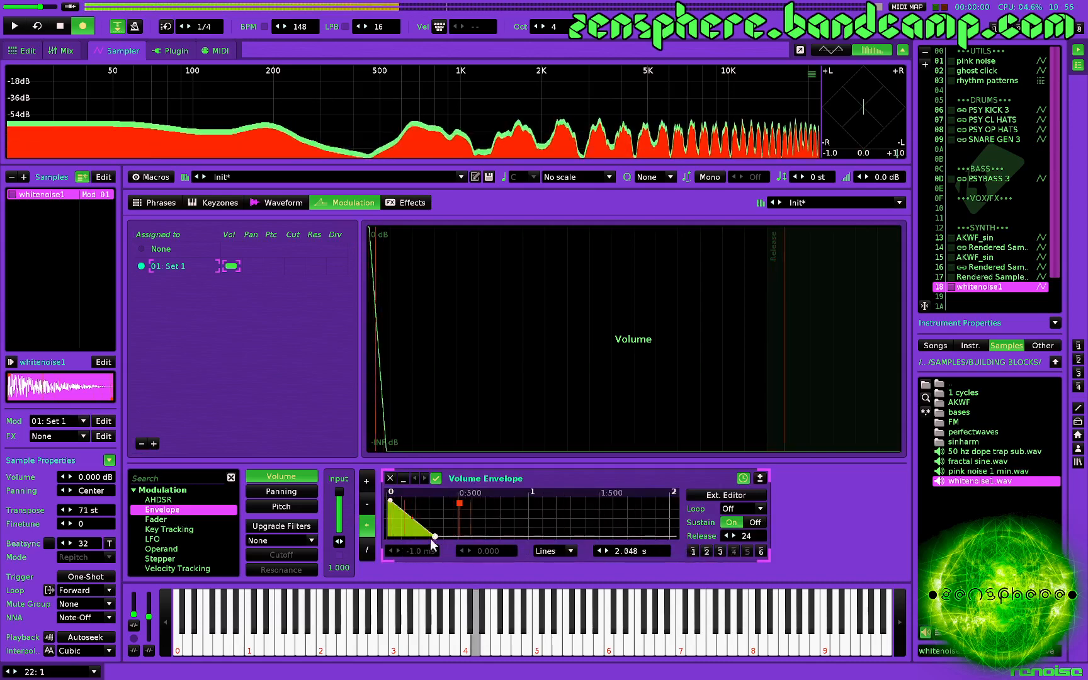
drag(433, 536, 407, 523)
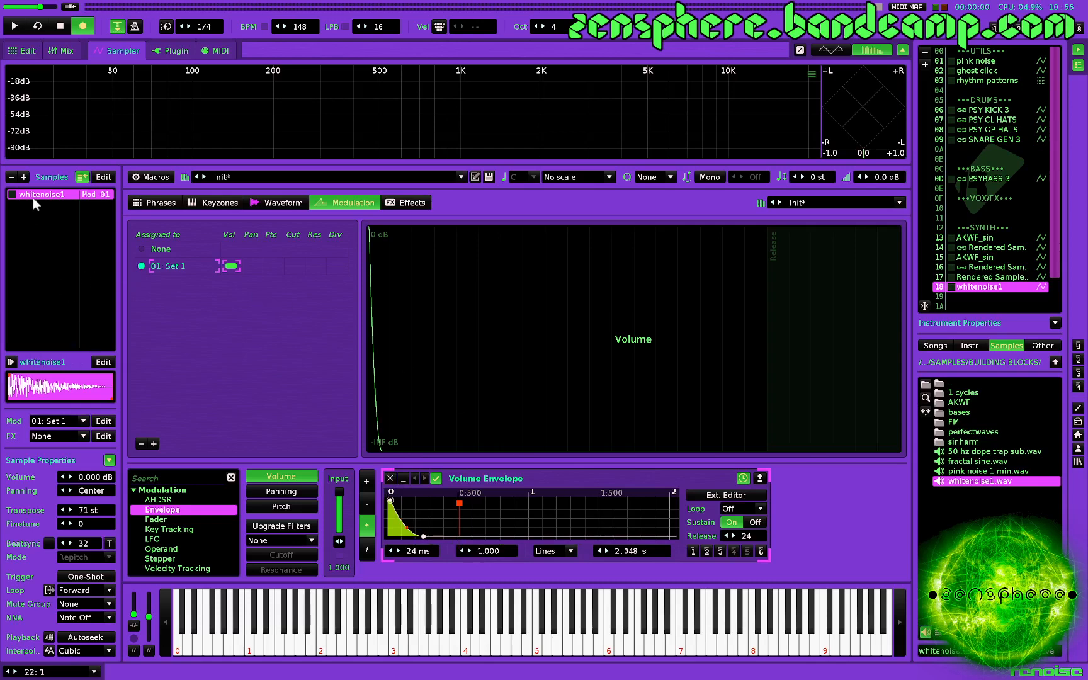
Add a second sample slot to the instrument, load whitenoise1.wav into it and audition the layered sound
click(25, 177)
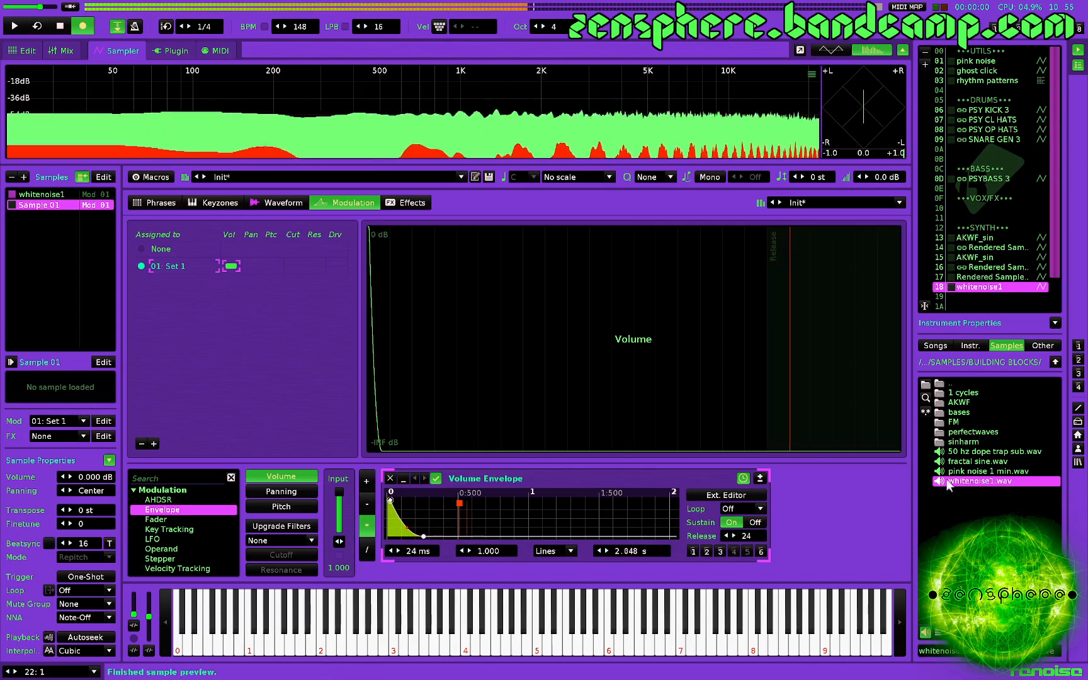
key(z)
key(z)
key(z)
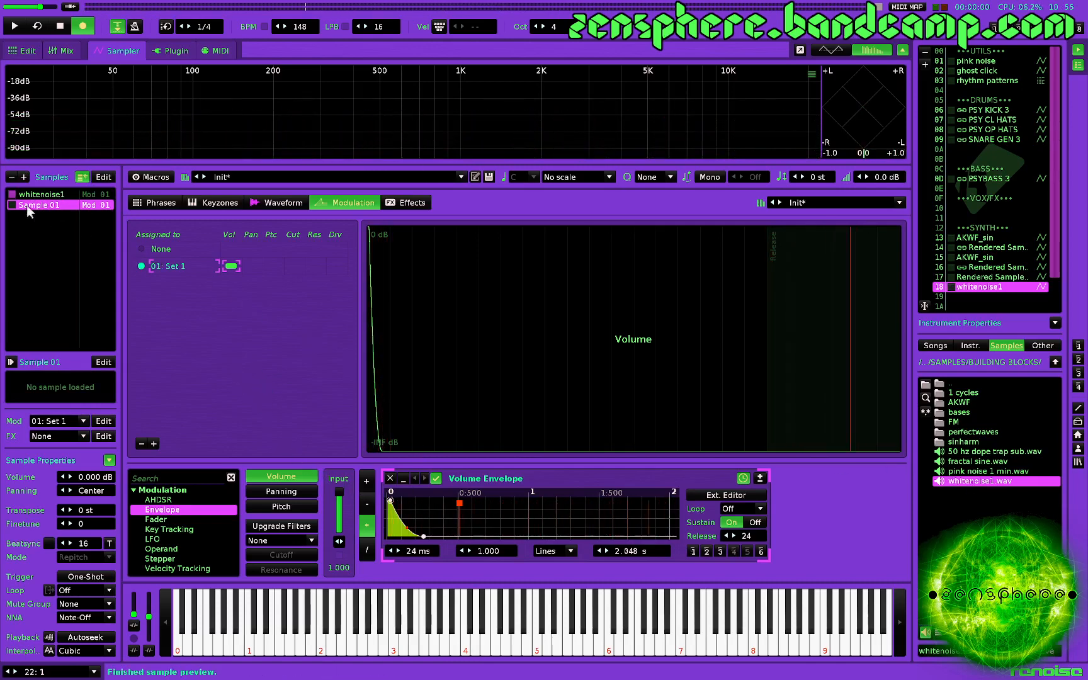
double_click(958, 481)
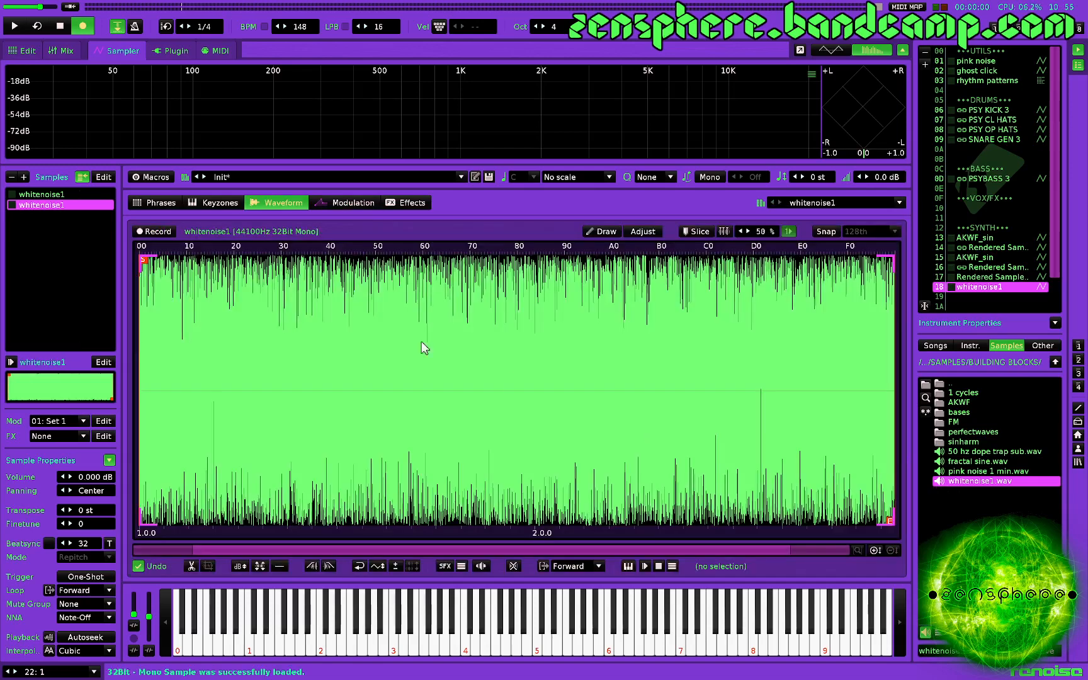
key(z)
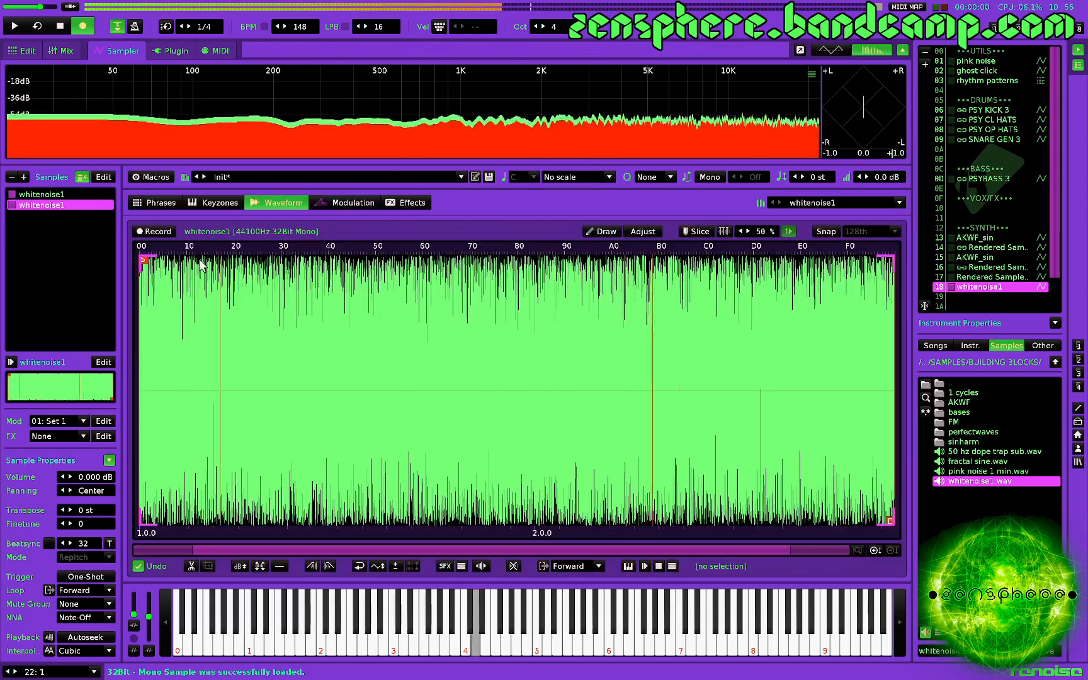
Add a second modulation set and rename the first one klang
click(346, 206)
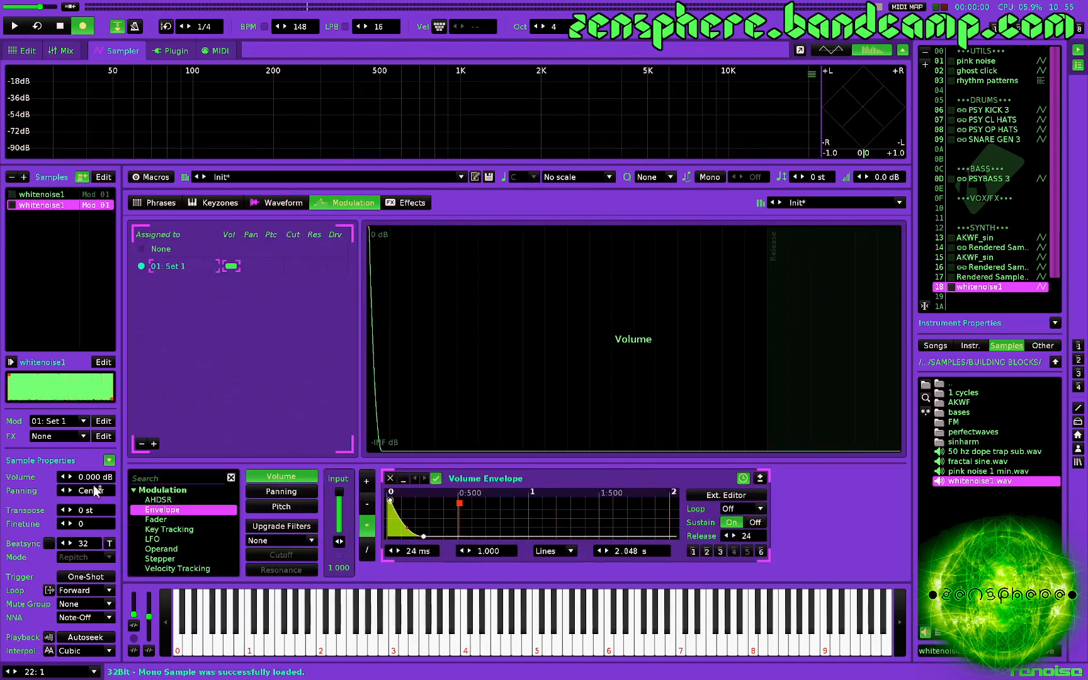
click(153, 444)
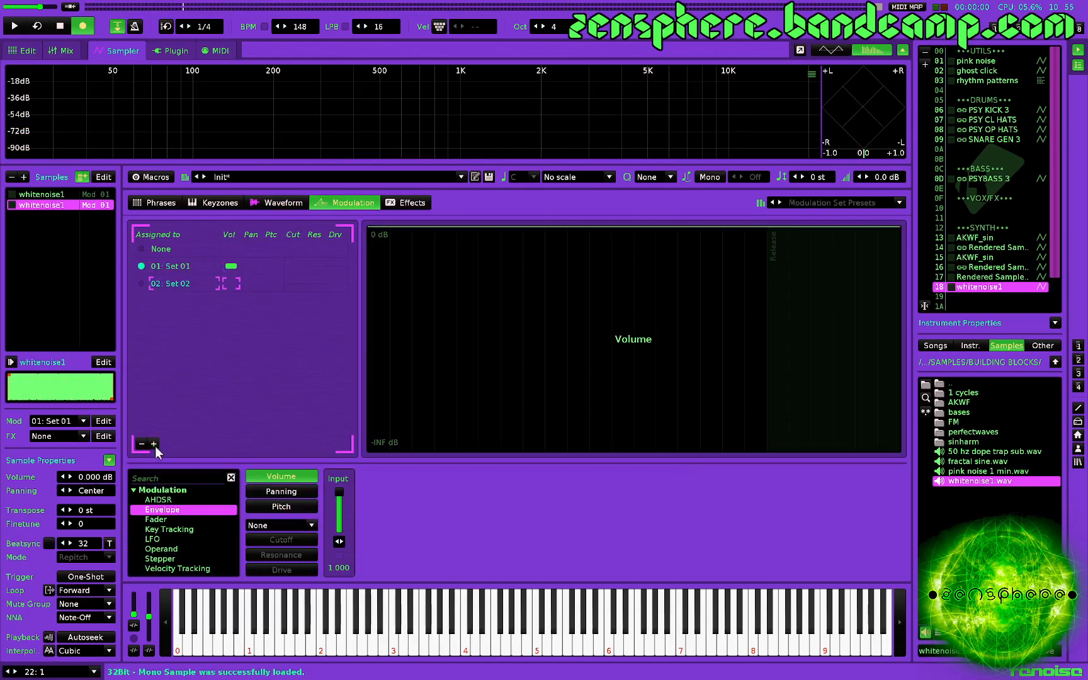
double_click(174, 267)
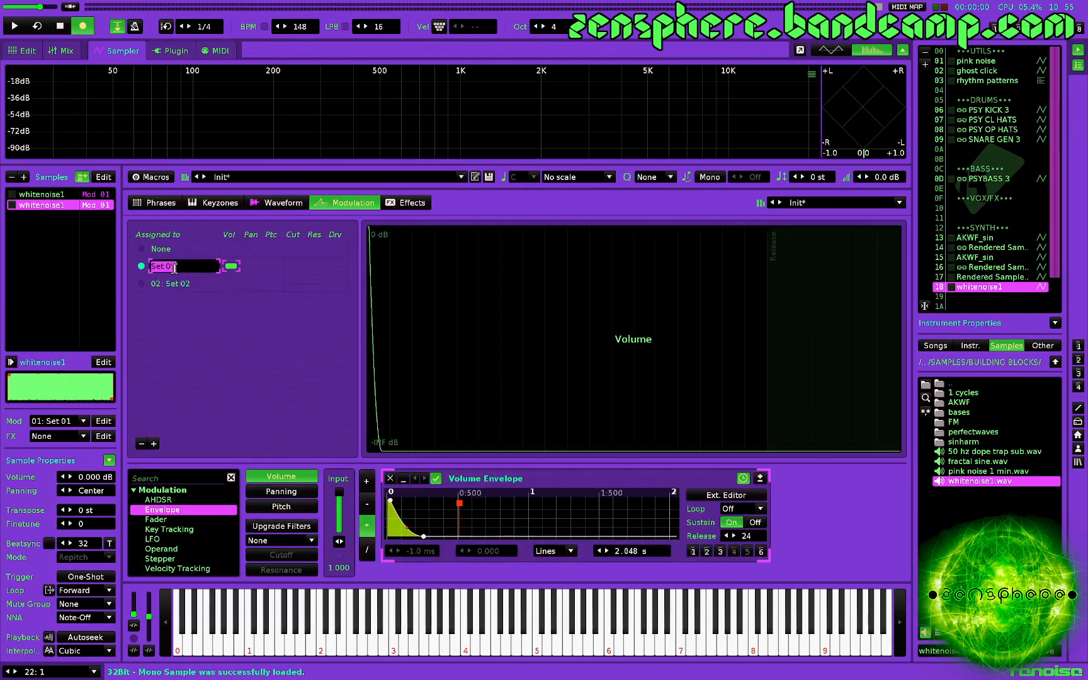
text(kl)
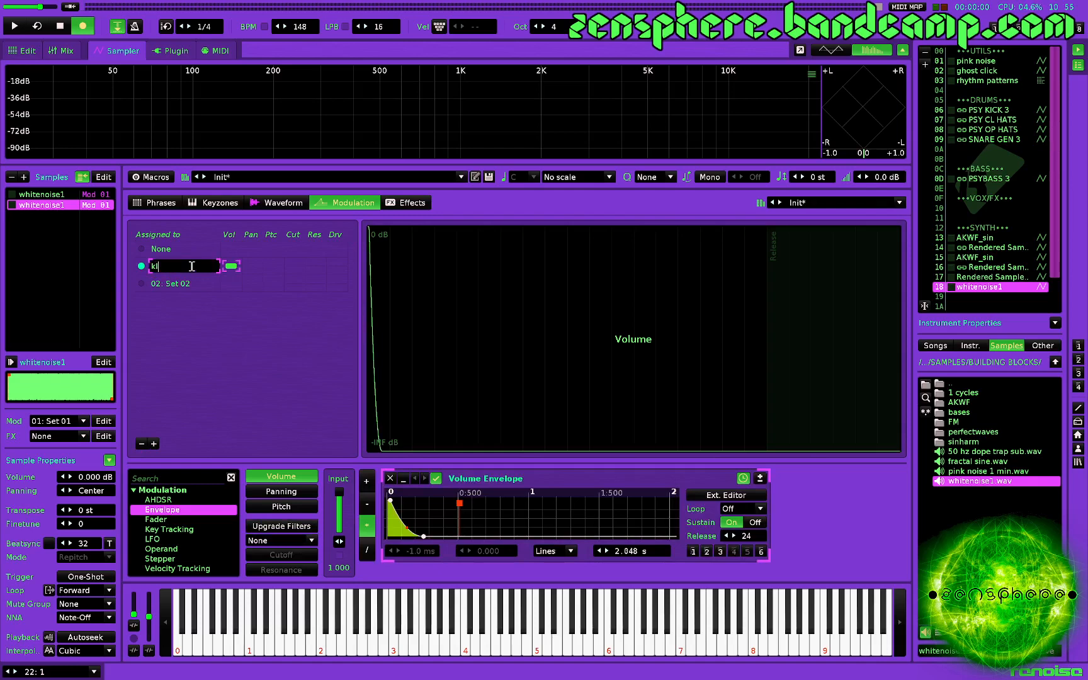
text(ang)
key(Return)
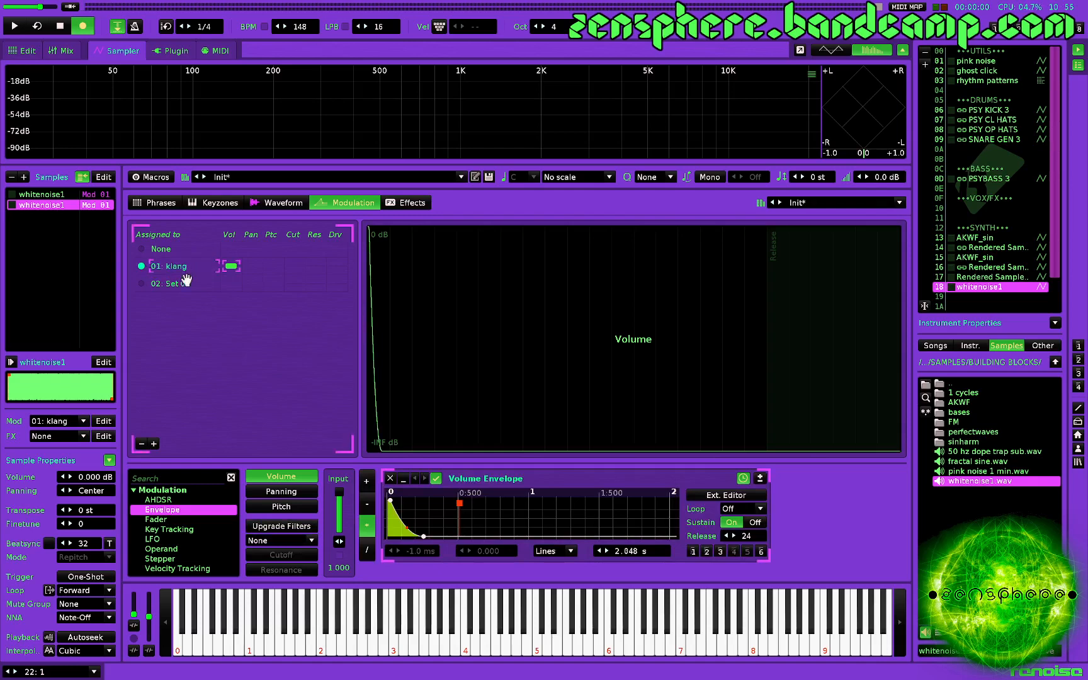
Rename the second modulation set noise and assign the newly loaded noise sample to it
click(180, 284)
double_click(182, 284)
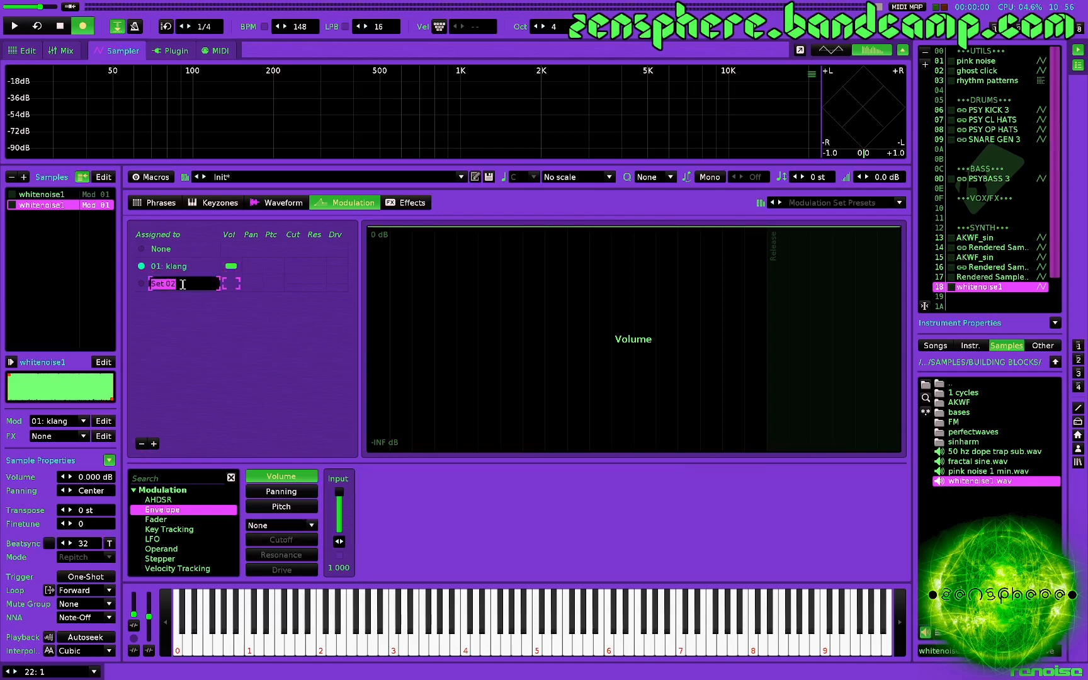
text(noise)
key(Return)
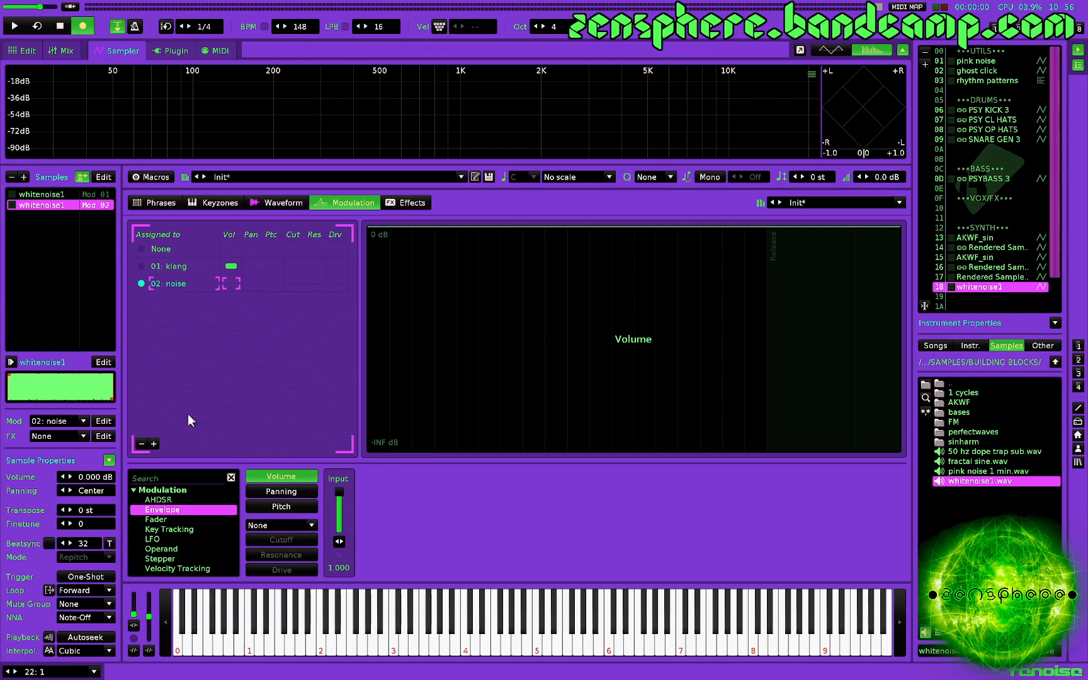
Add a volume envelope with a shortened falling ramp to the noise set, start it at 0.771 and audition it
double_click(181, 511)
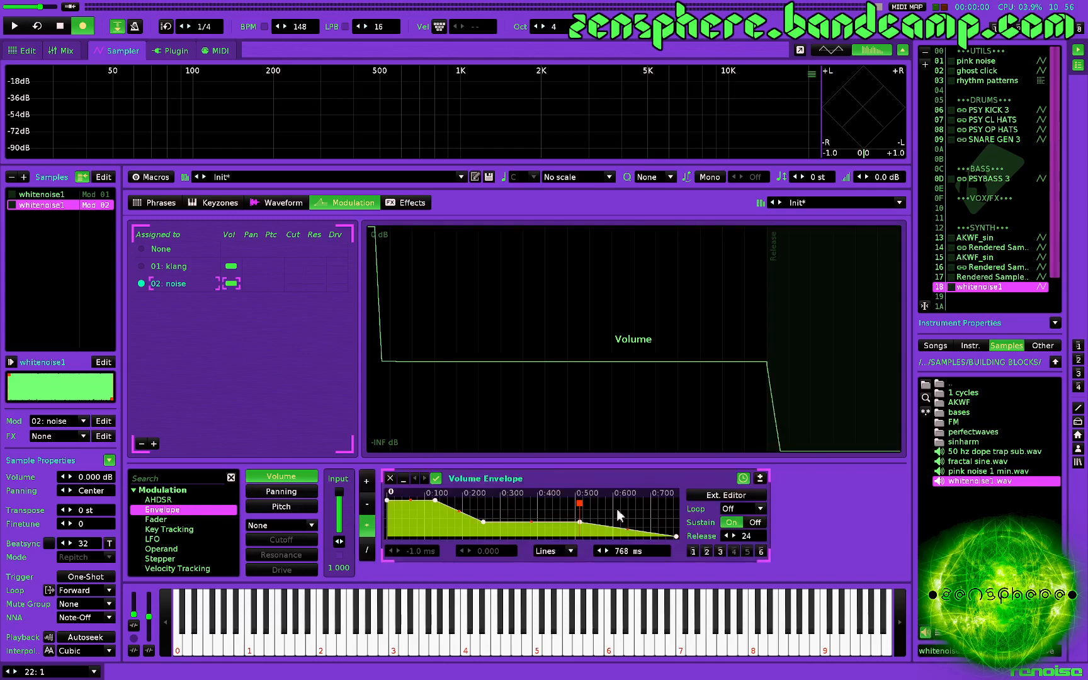
click(706, 551)
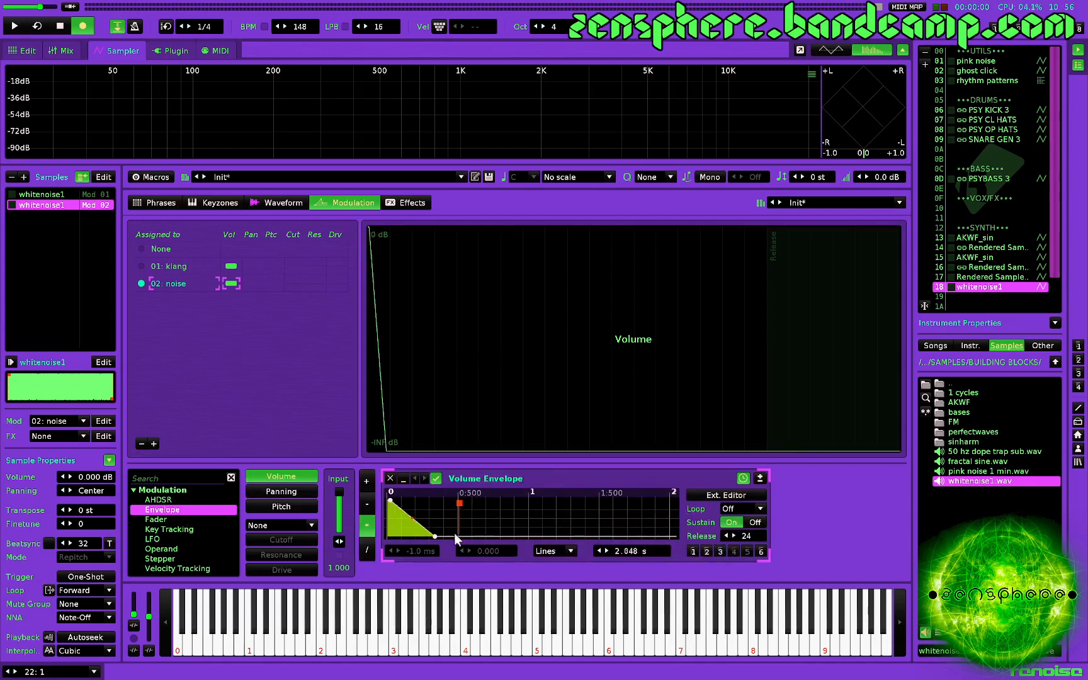
drag(435, 536, 388, 509)
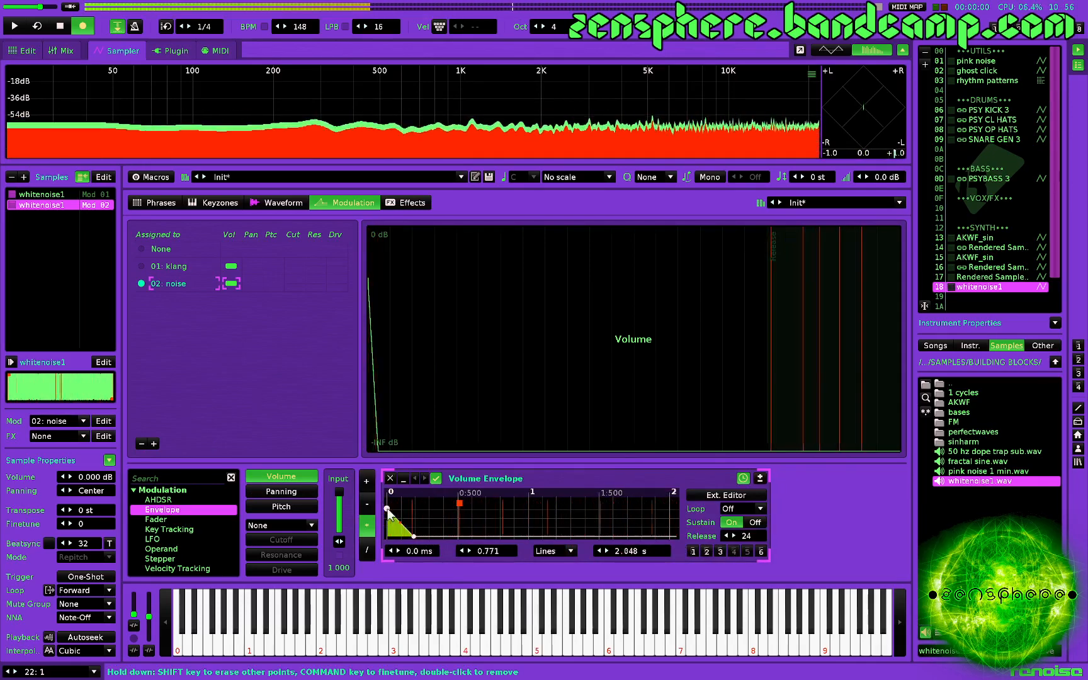
key(x)
key(c)
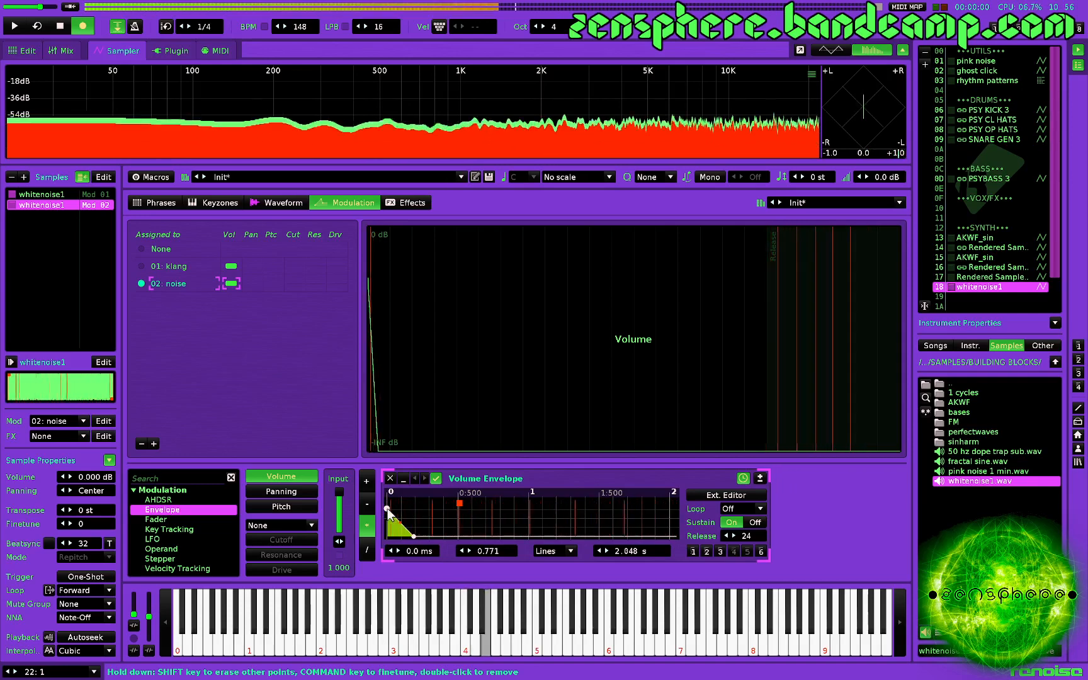
Lower the starting level of the noise set's volume envelope to 0.583 and audition the layers
drag(388, 508, 387, 515)
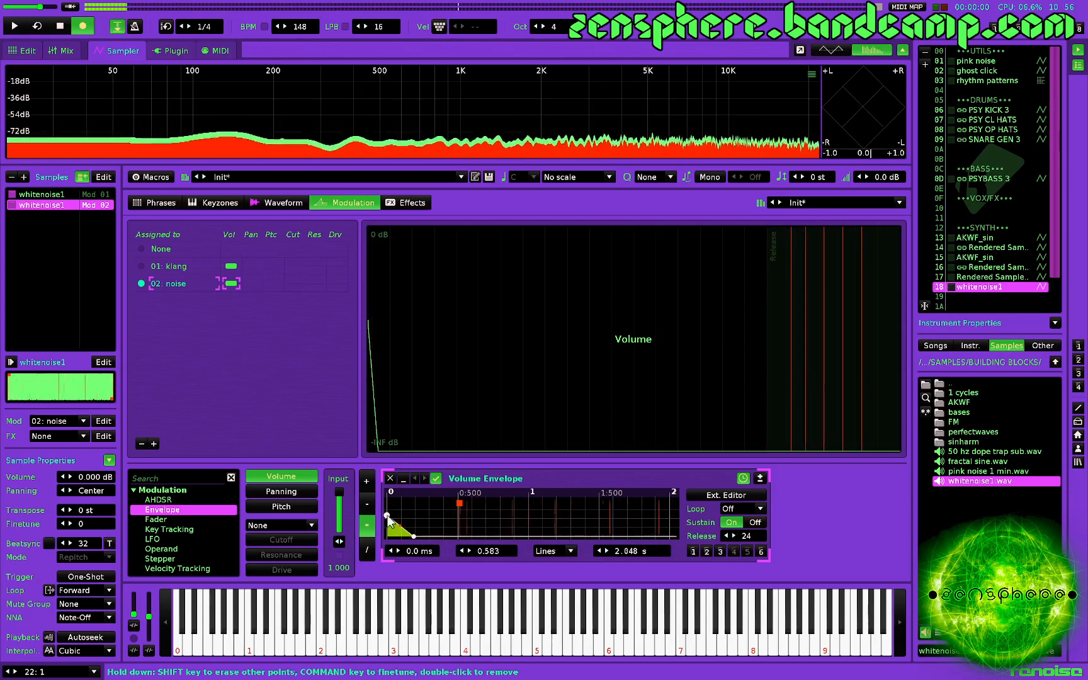
key(n)
key(b)
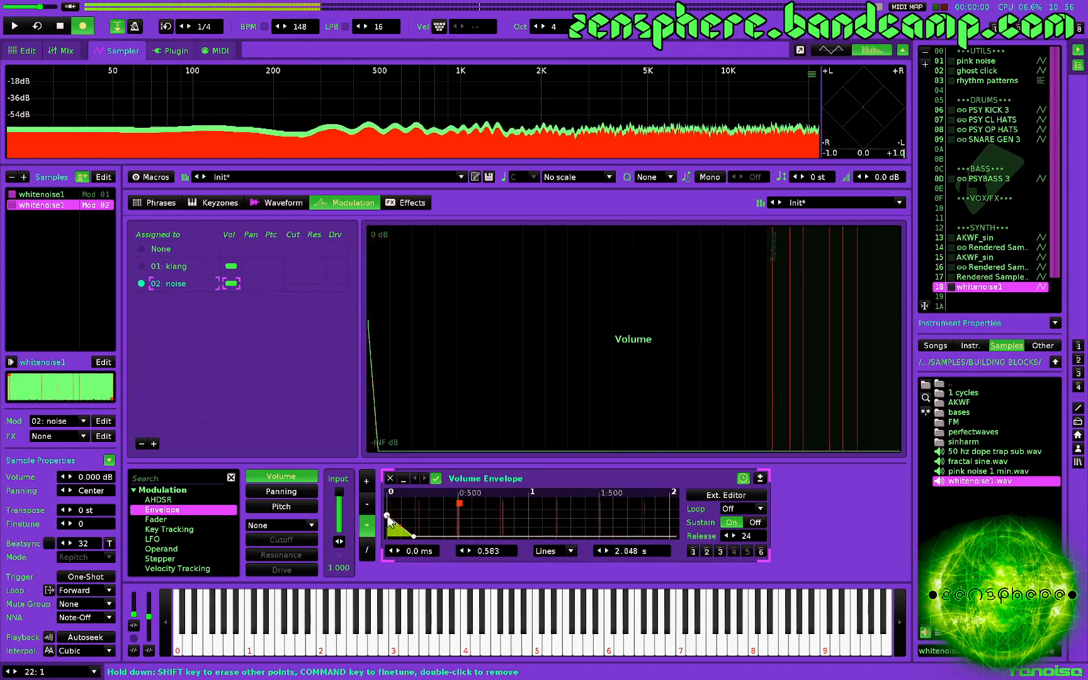
Raise the starting level of the noise set's volume envelope, end its ramp at 180 ms and audition the layered sound
key(v)
key(v)
key(v)
drag(387, 516, 411, 539)
key(v)
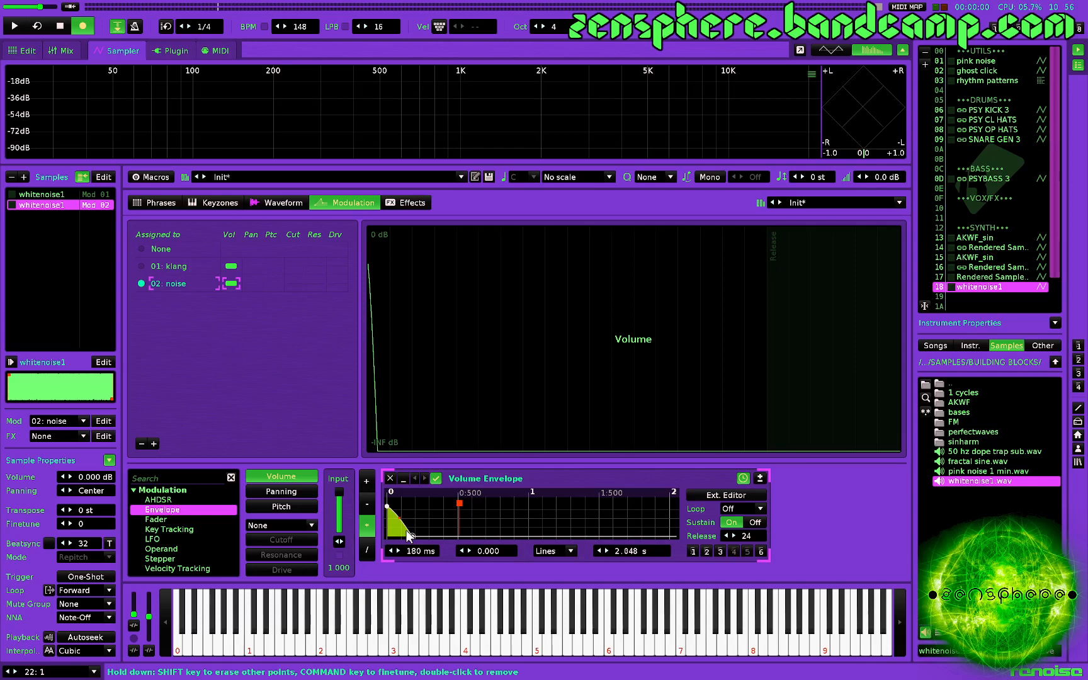
key(r)
key(r)
key(e)
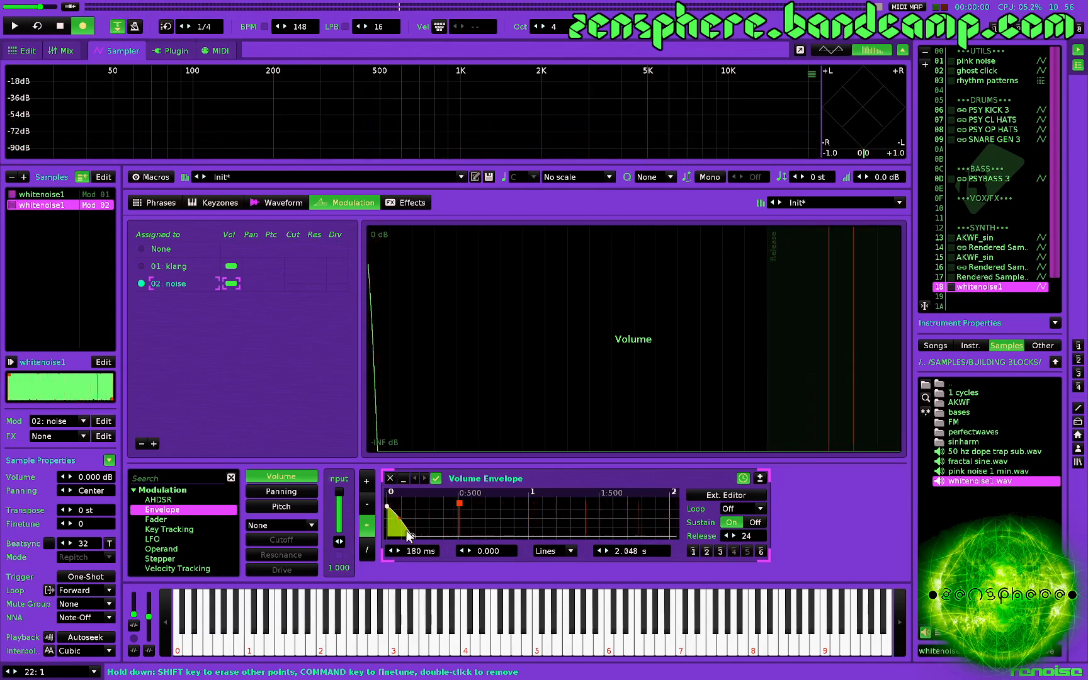
Enter an F-5 note of the whitenoise1 instrument on the synth track's first line and render the selected column to a sample
key(F2)
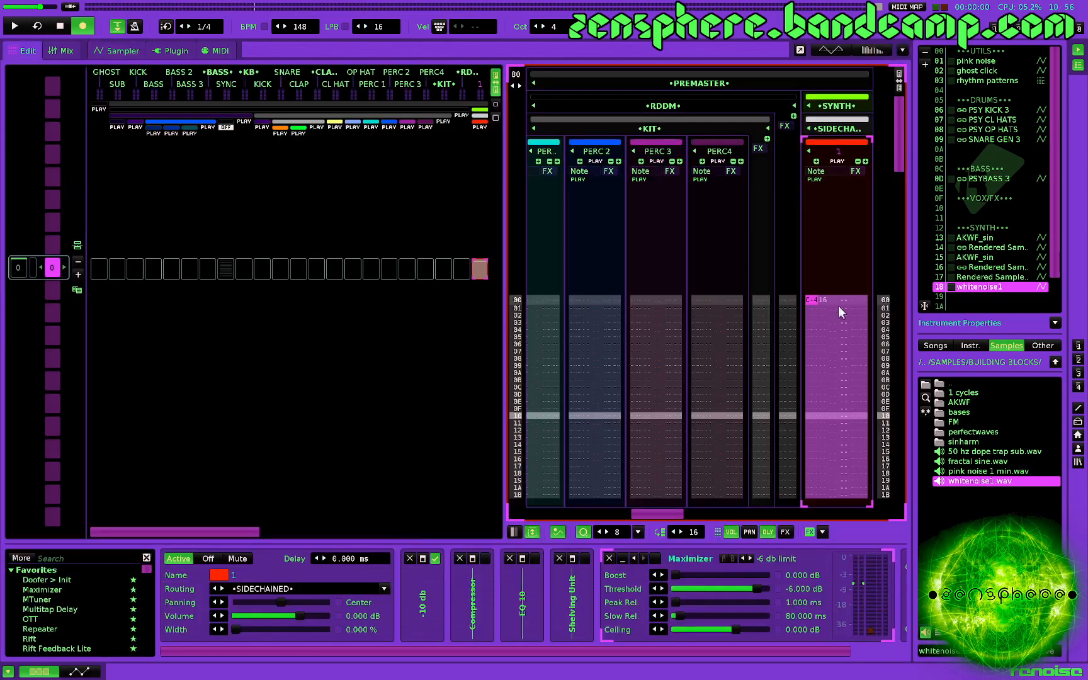
key(r)
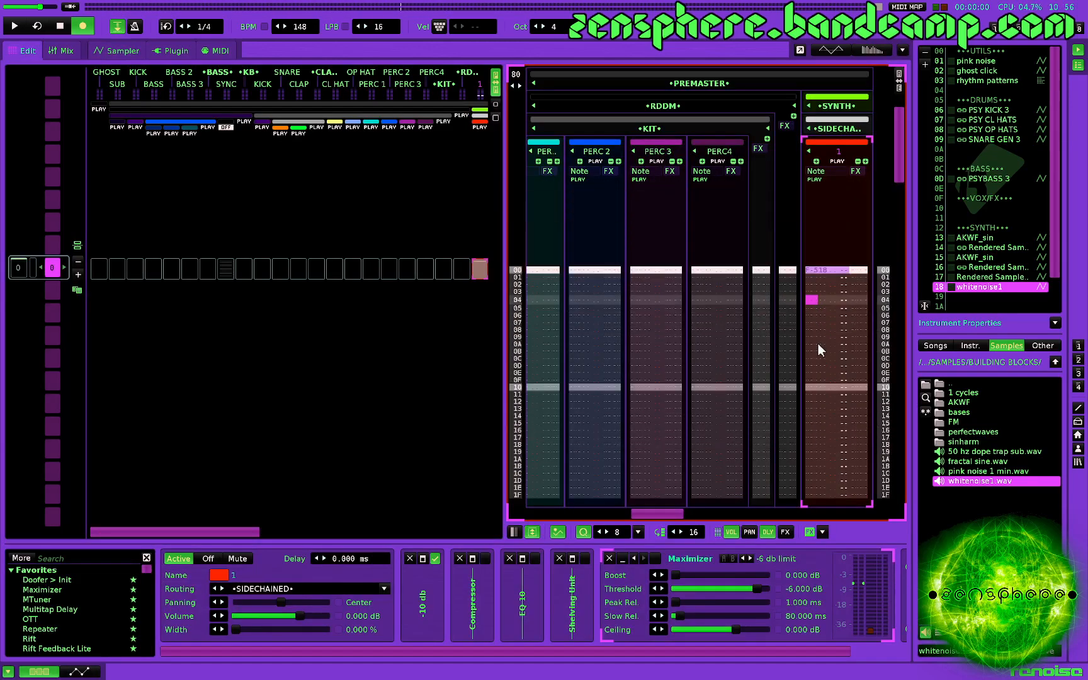
scroll(821, 350, up, 1)
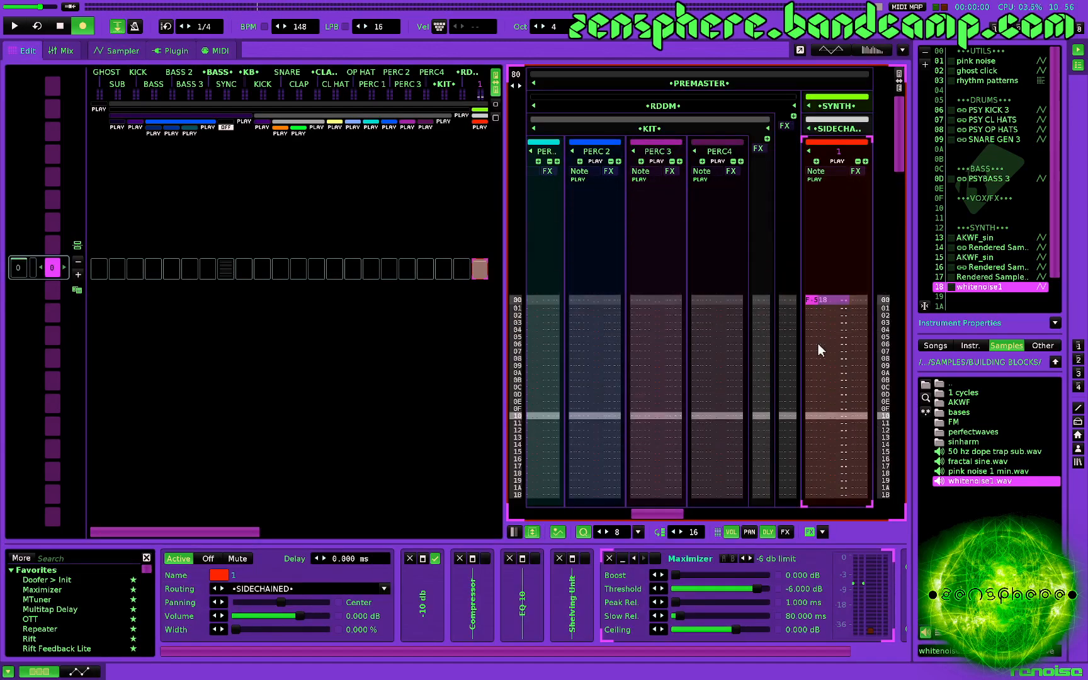
double_click(820, 350)
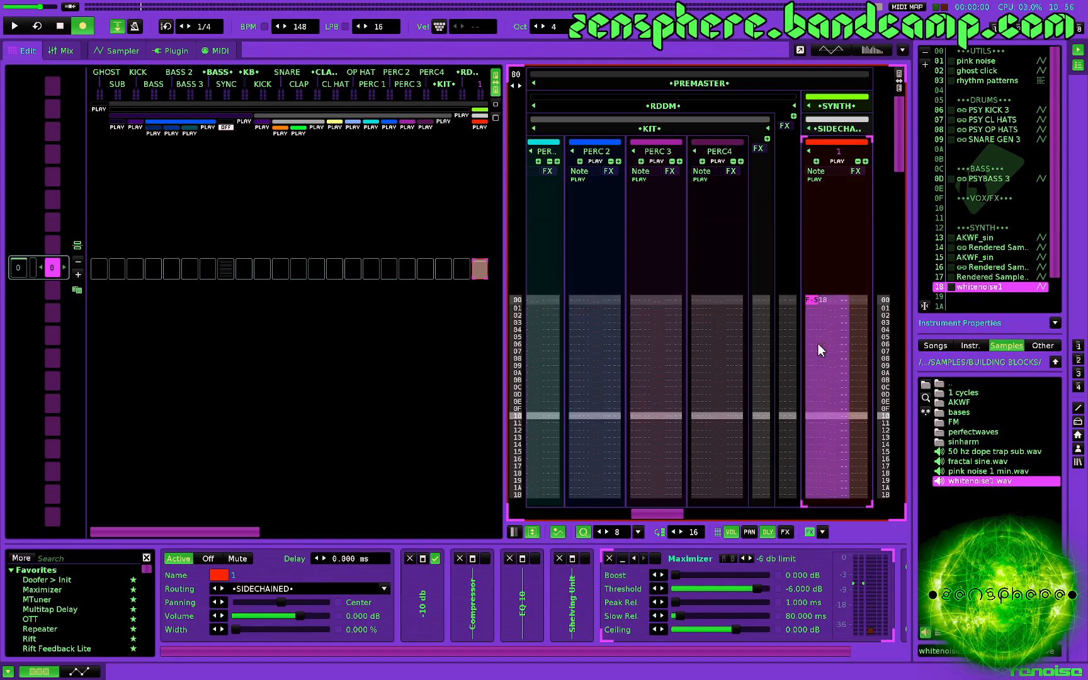
key(ctrl+alt+r)
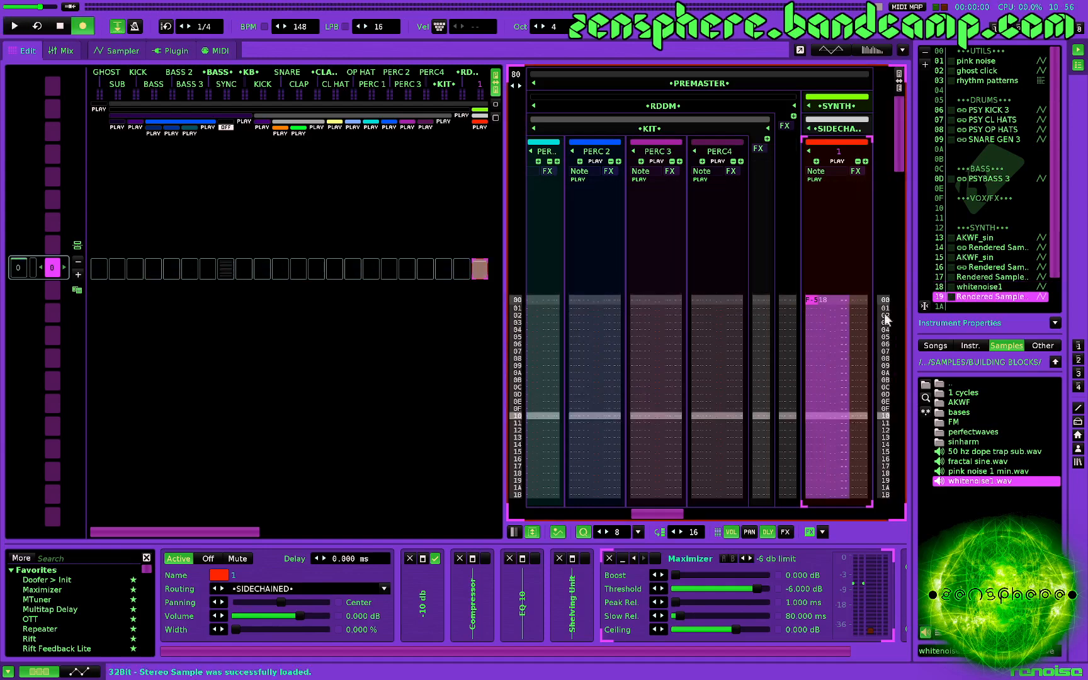
Open the rendered sample's waveform, trim it to the opening section containing the sound and audition it
double_click(995, 296)
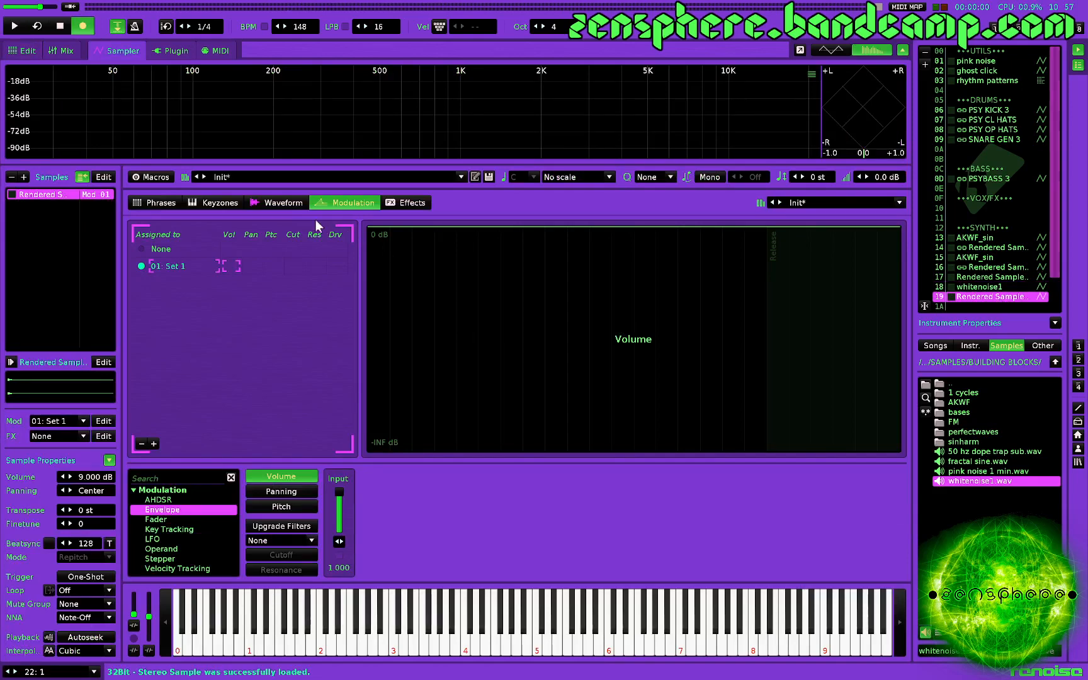
click(285, 203)
drag(199, 399, 11, 395)
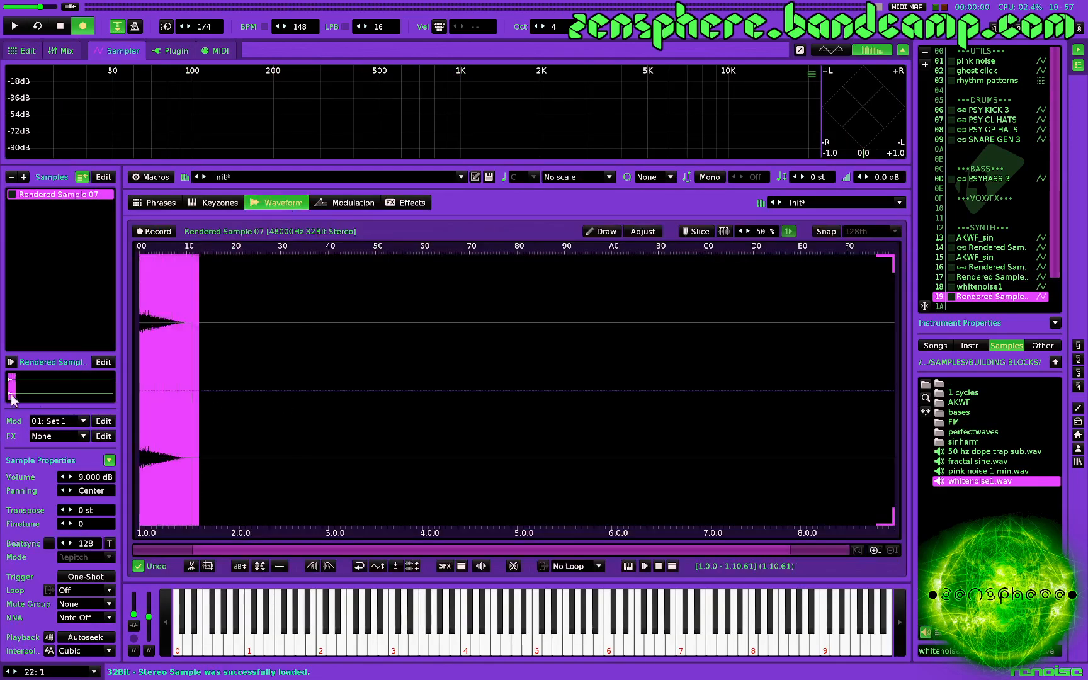
key(ctrl+t)
key(z)
key(z)
key(z)
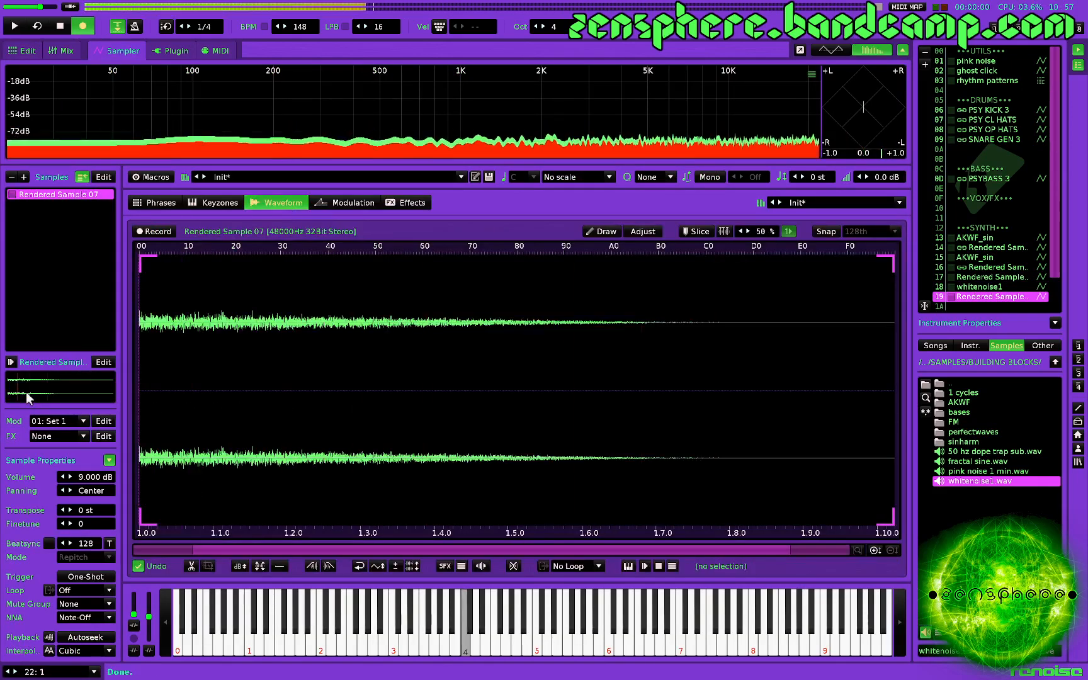
Maximize the volume of the trimmed rendered sample and audition it at several pitches
key(ctrl+m)
key(z)
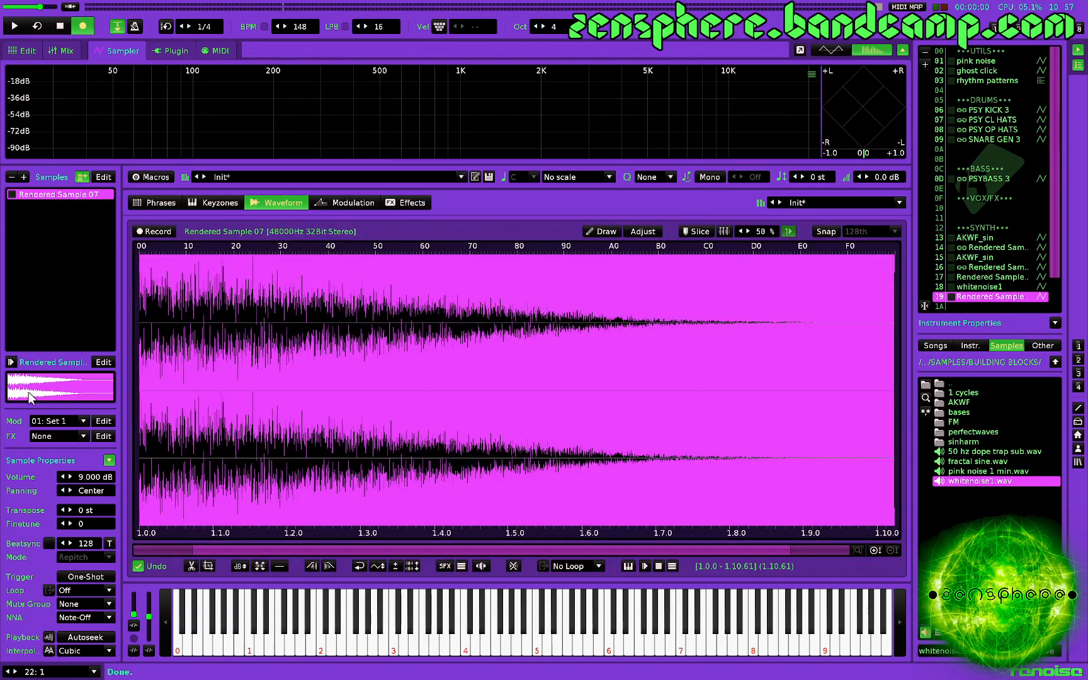
key(z)
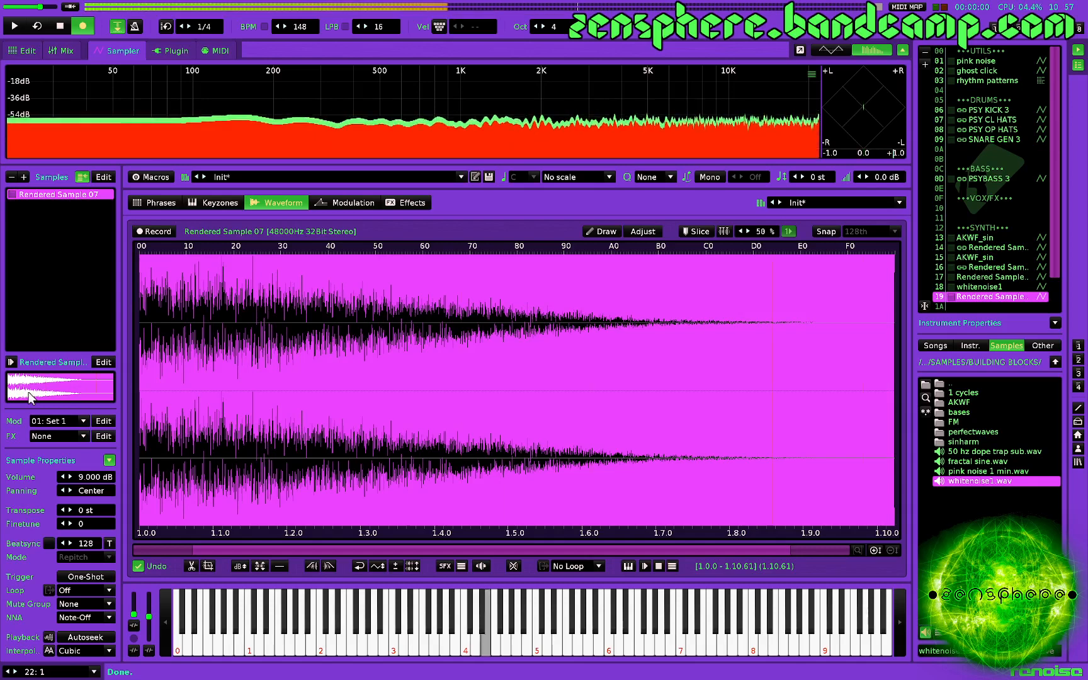
key(q)
key(i)
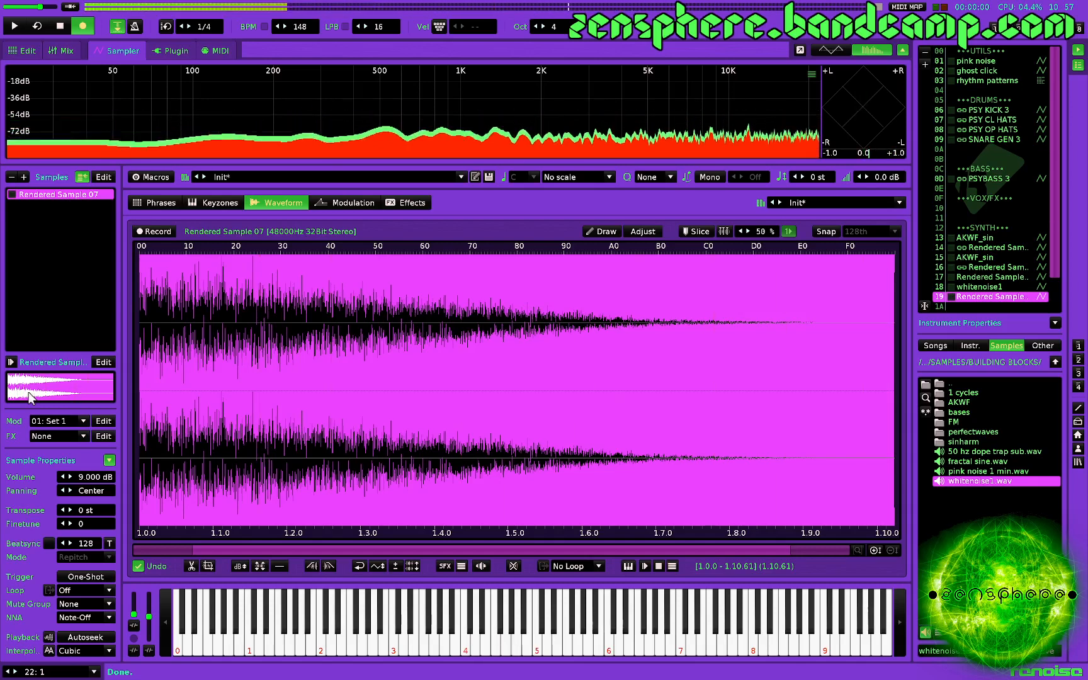
key(y)
key(q)
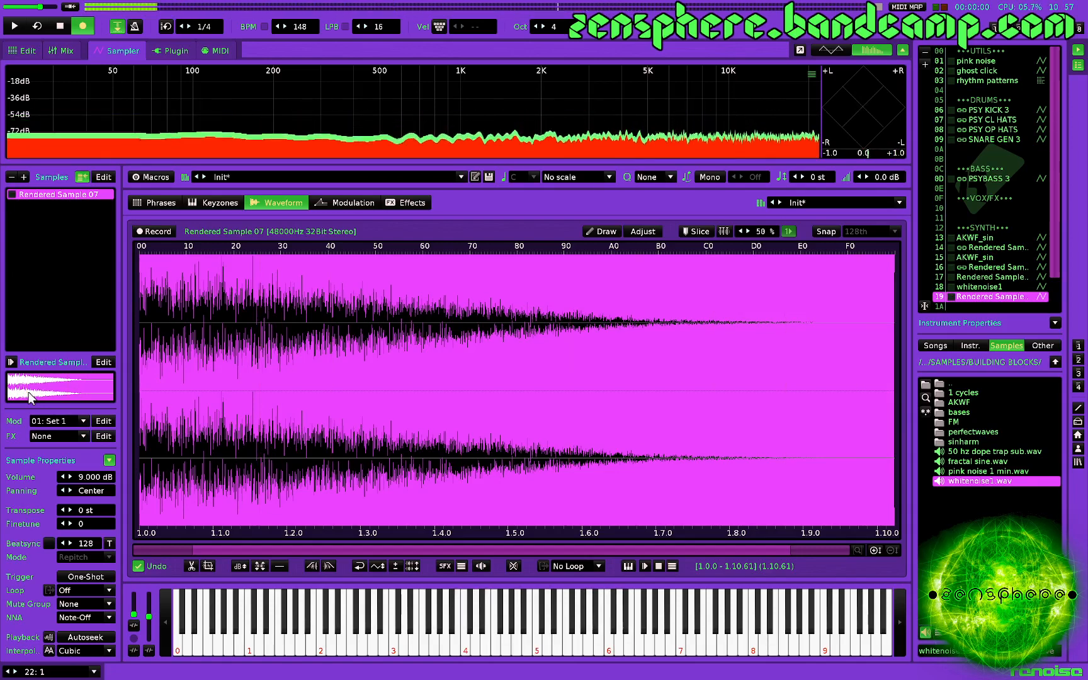
Audition the layered whitenoise1 instrument at several pitches and compare it with the rendered sample
click(973, 287)
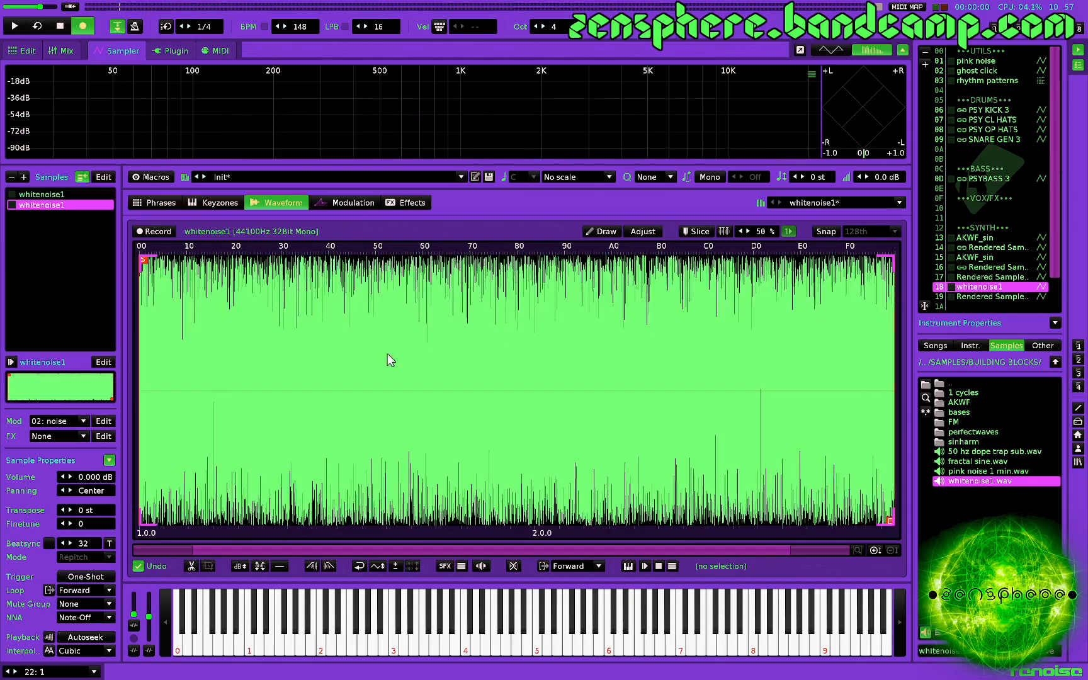
key(q)
key(w)
key(e)
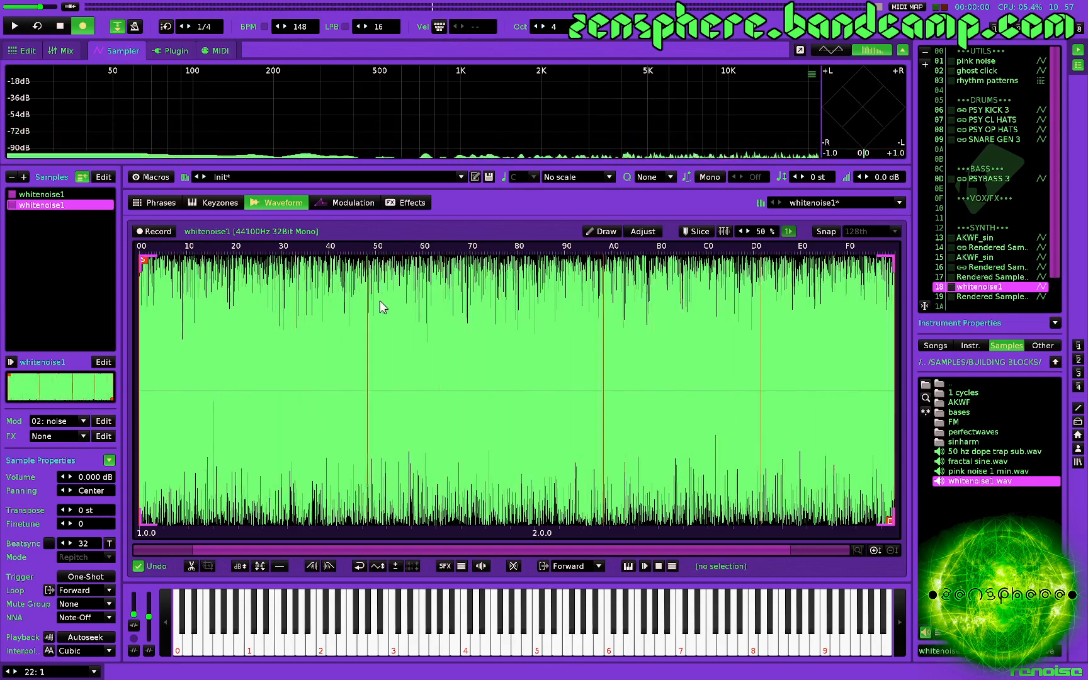
click(971, 297)
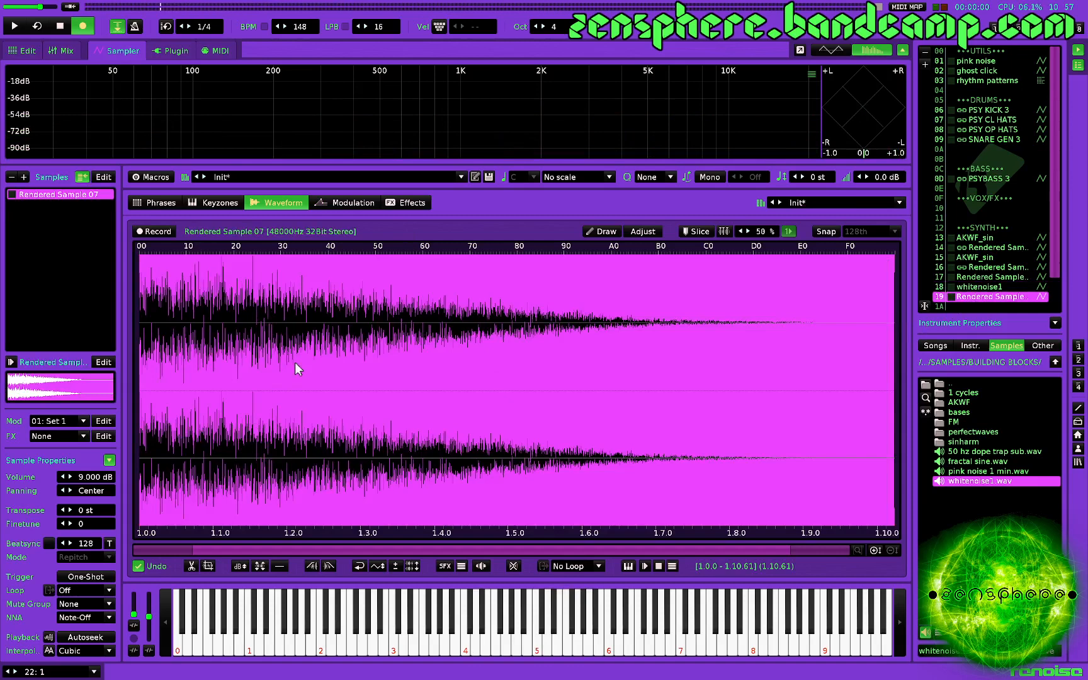
key(z)
Add a volume envelope to the rendered sample using preset 3, shorten its falling ramp from 1.000 and audition it
click(361, 203)
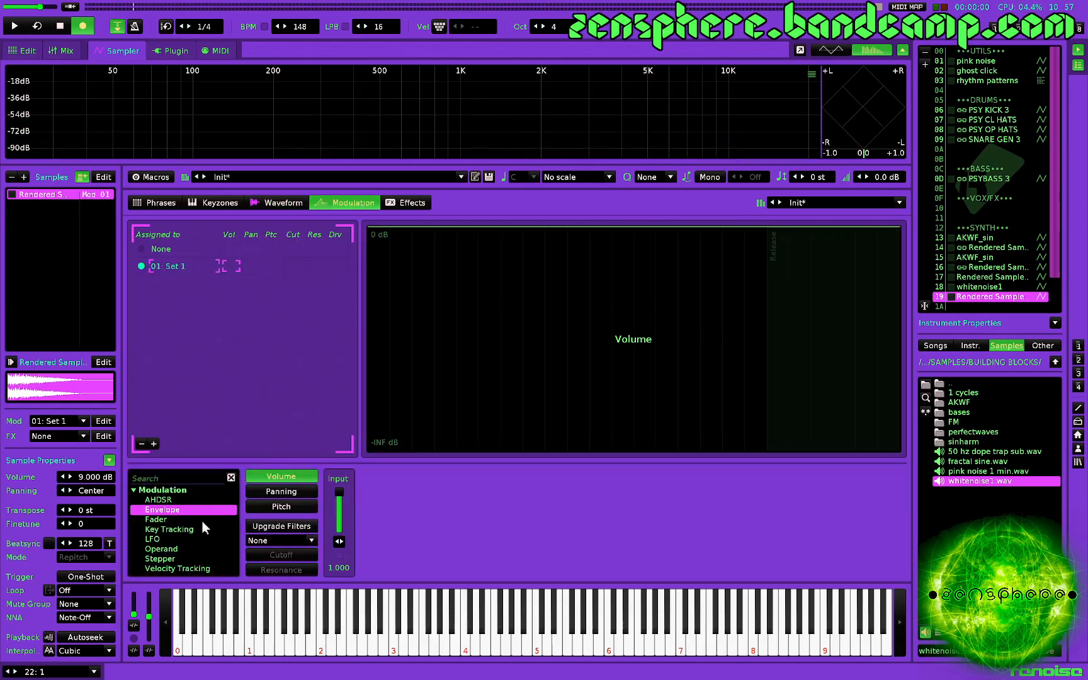
double_click(177, 516)
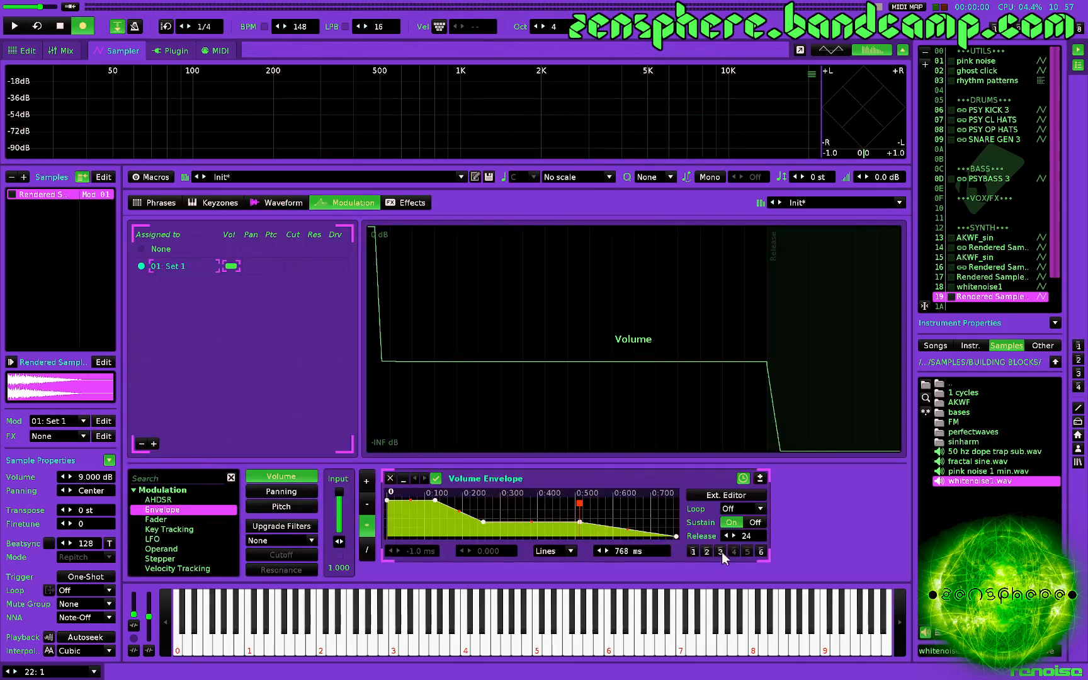
click(720, 552)
drag(440, 533, 386, 500)
key(z)
key(z)
key(z)
key(z)
key(z)
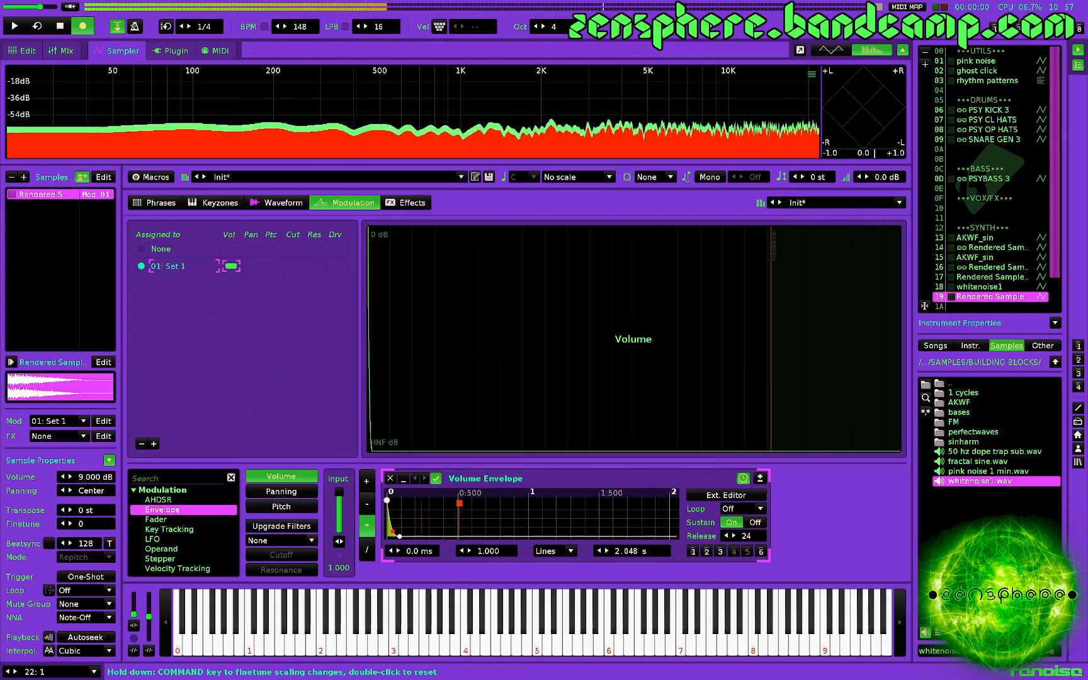
Compare the rendered sample with and without its volume envelope, leaving the envelope bypassed
click(435, 478)
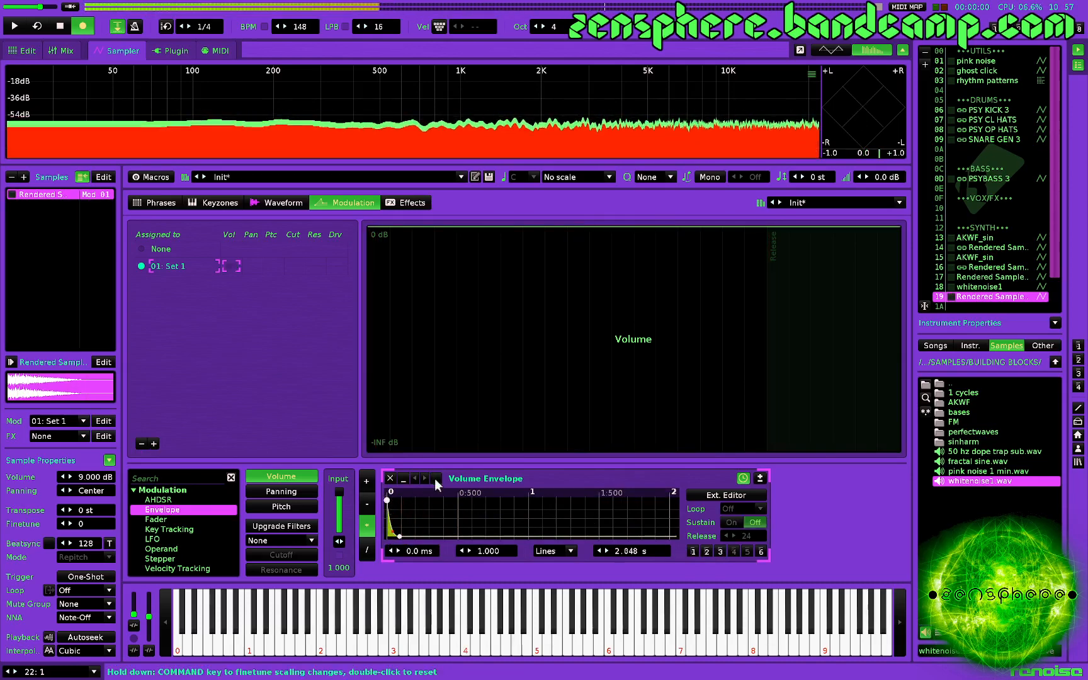
click(435, 479)
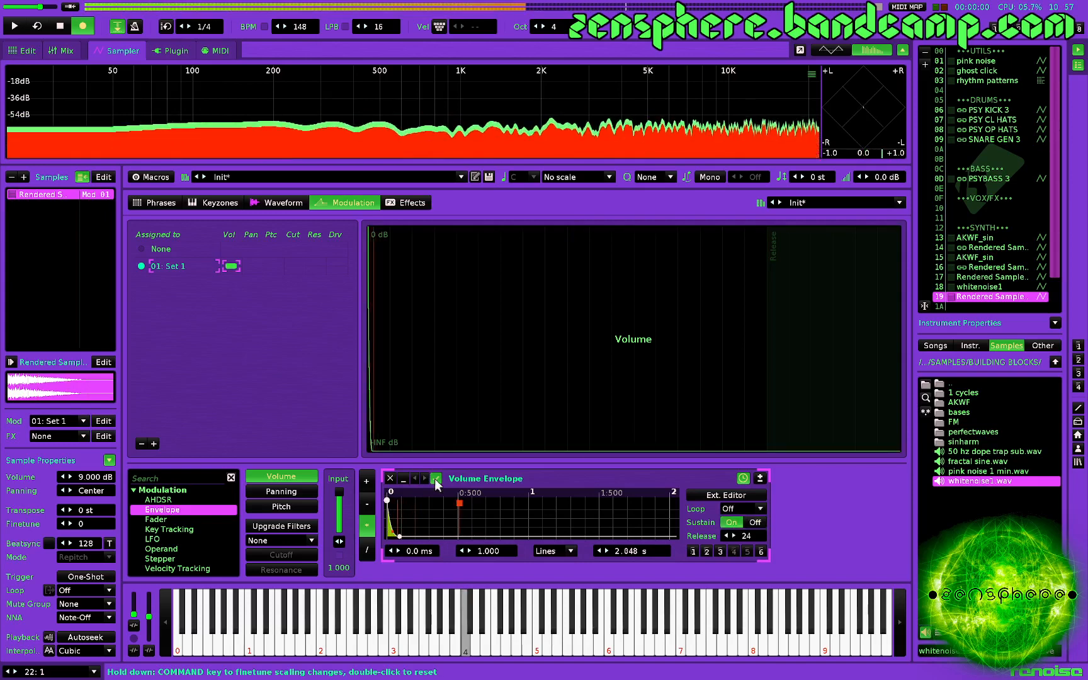
click(435, 478)
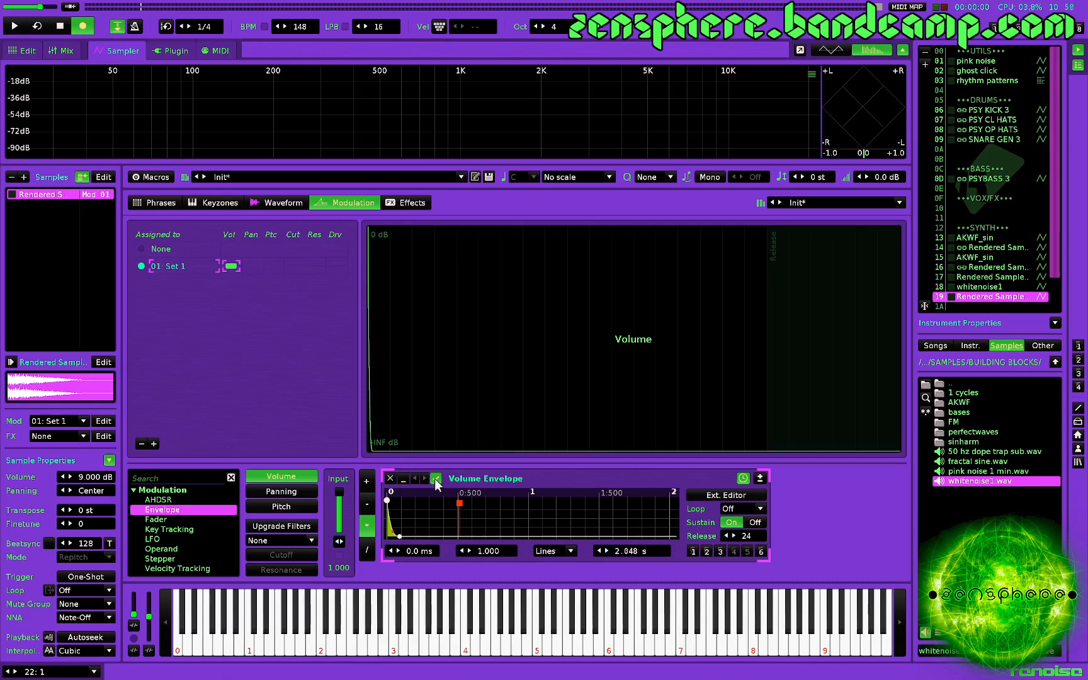
click(435, 478)
key(z)
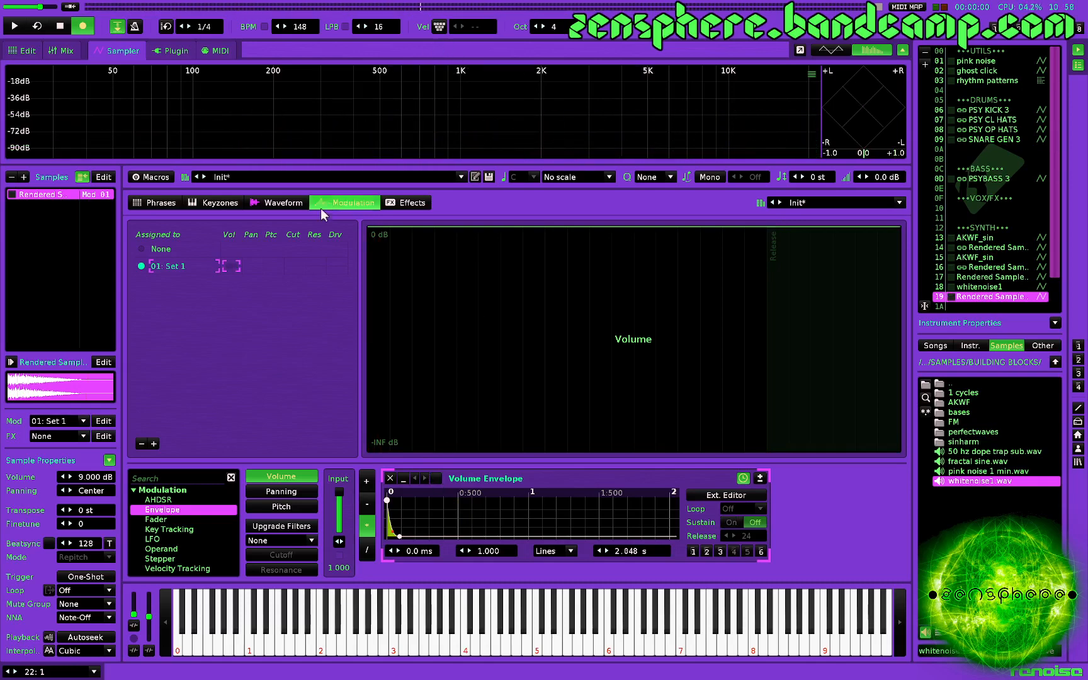
Create an FX chain for the rendered sample and add a Digital Filter to it
click(406, 205)
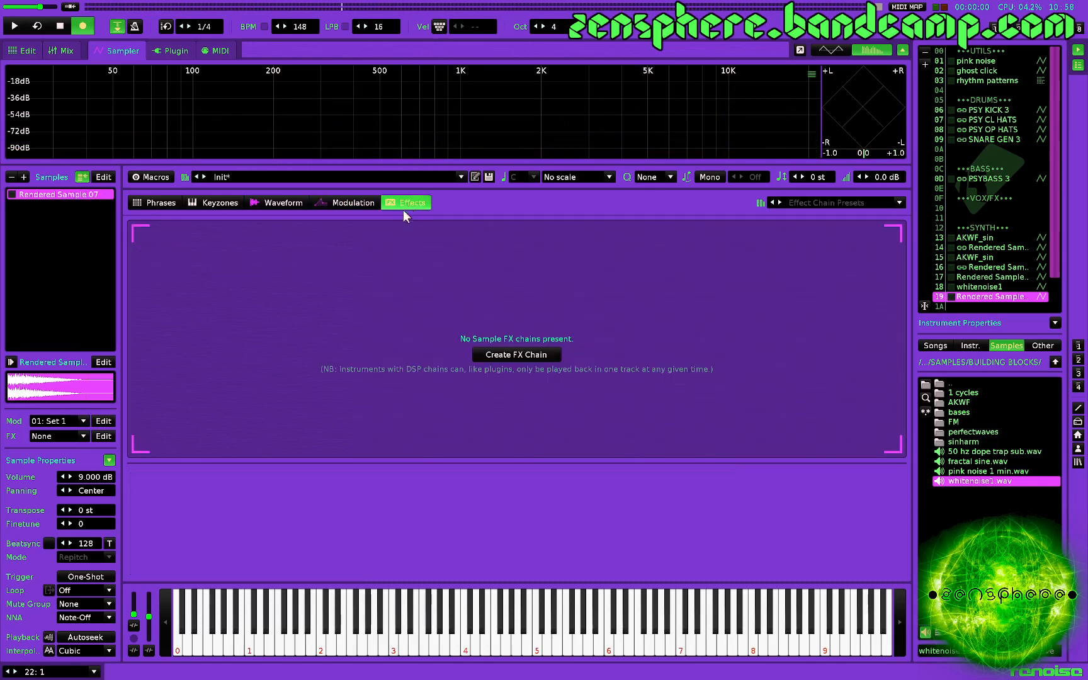
click(516, 354)
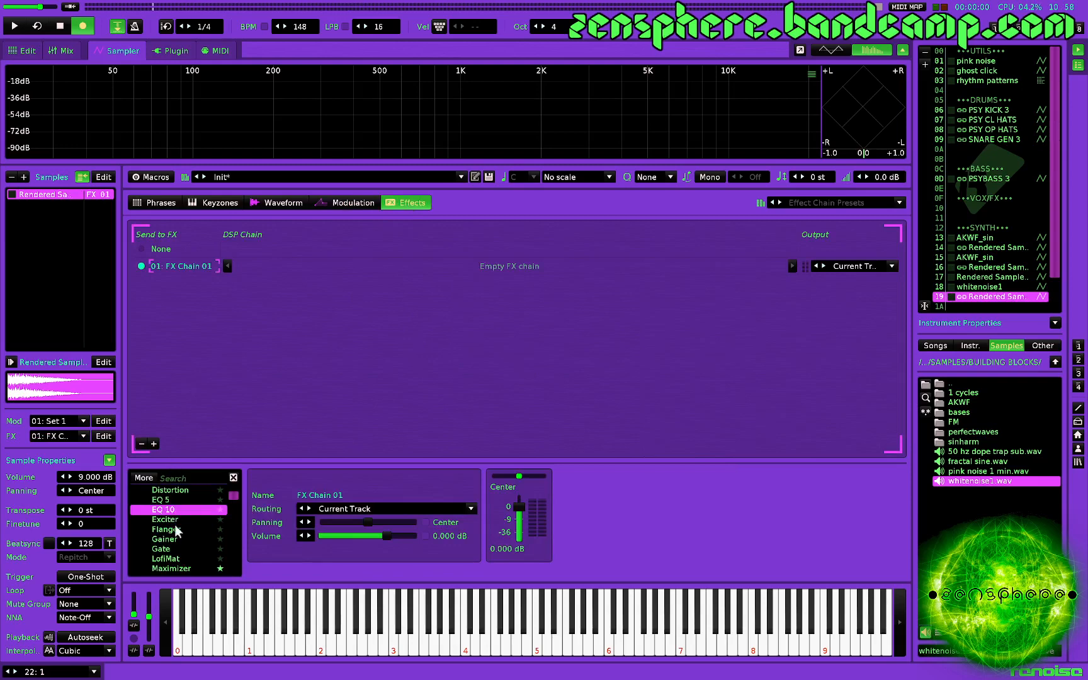
scroll(175, 528, down, 1)
scroll(177, 530, up, 2)
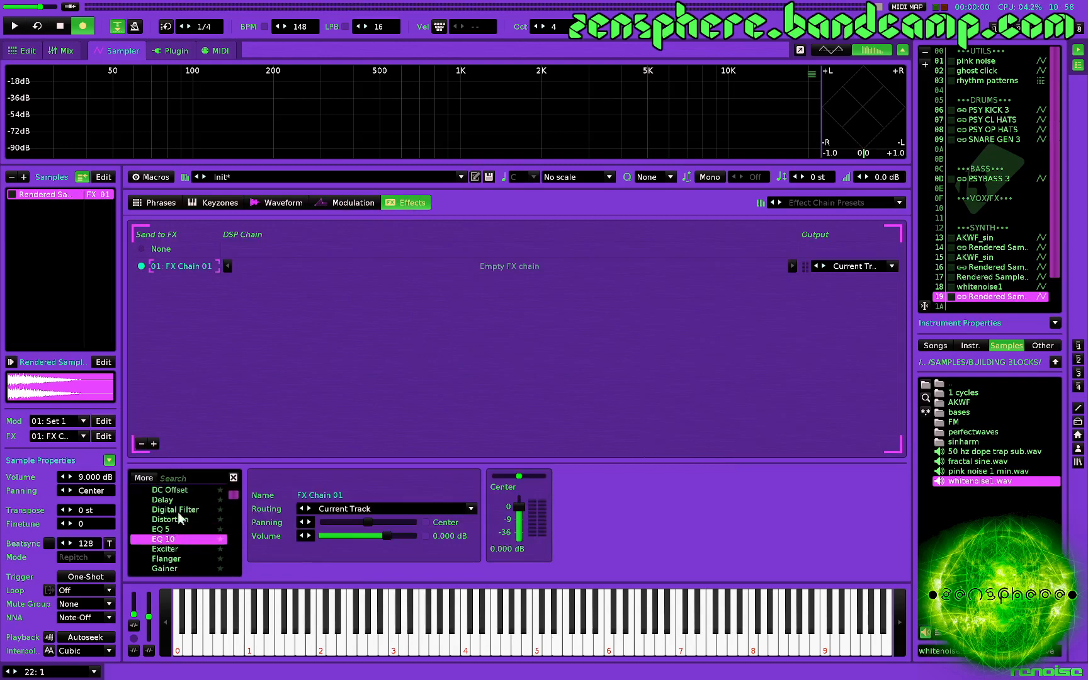
double_click(179, 511)
Set the Digital Filter to a Butterworth 8n high-pass with a cutoff of 1.25 kHz
click(573, 495)
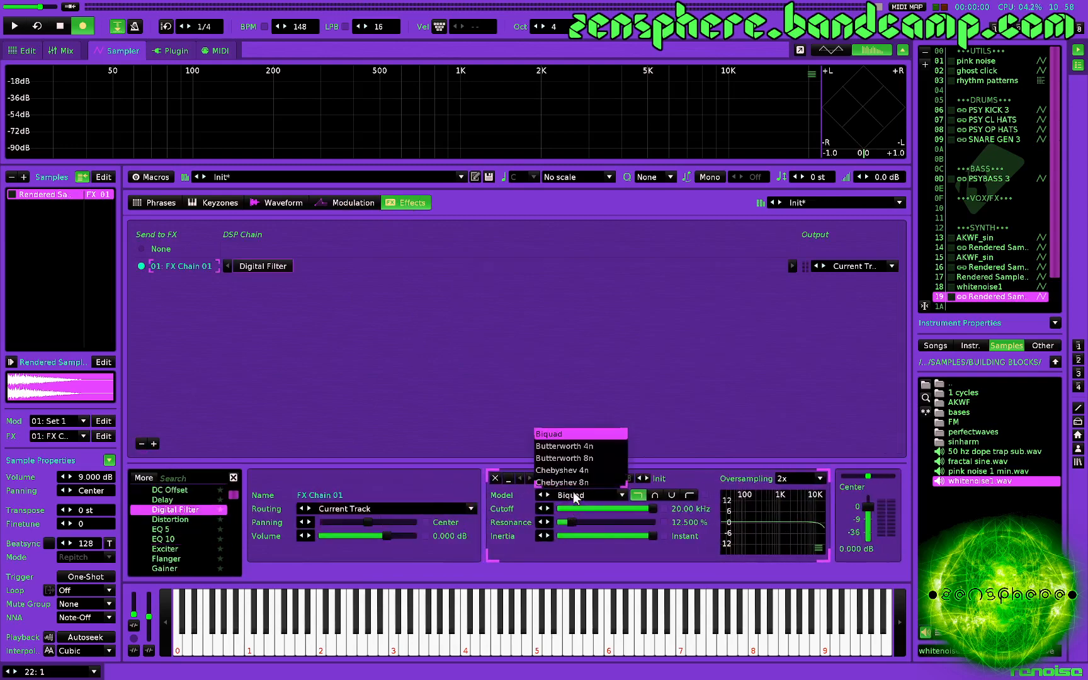
click(568, 459)
click(692, 495)
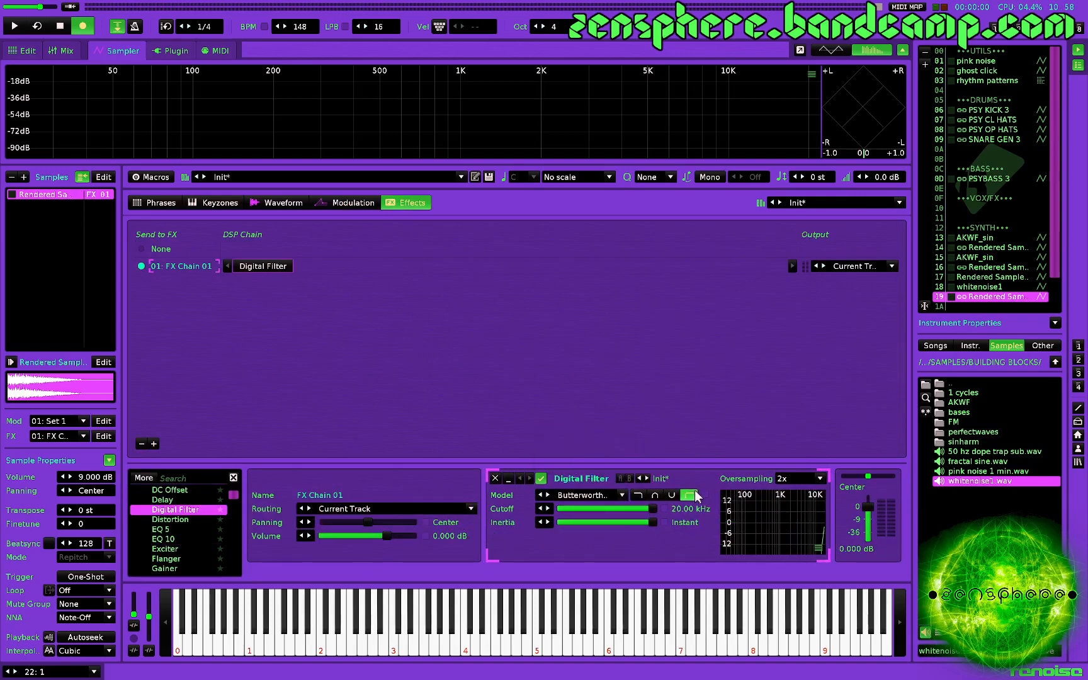
click(623, 508)
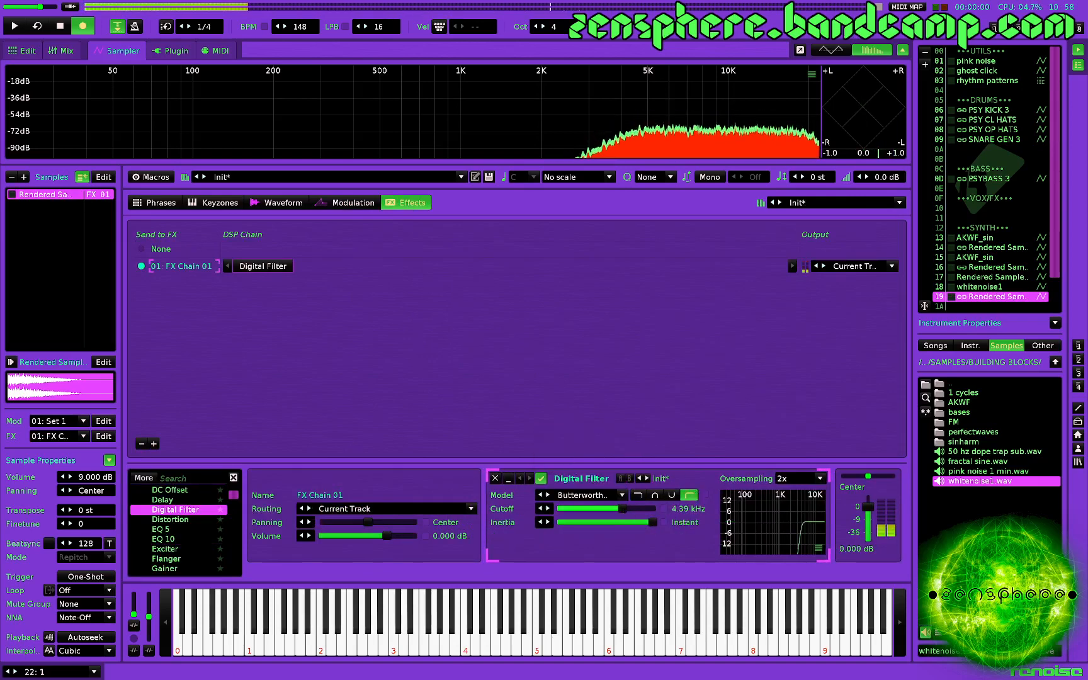
drag(623, 508, 600, 509)
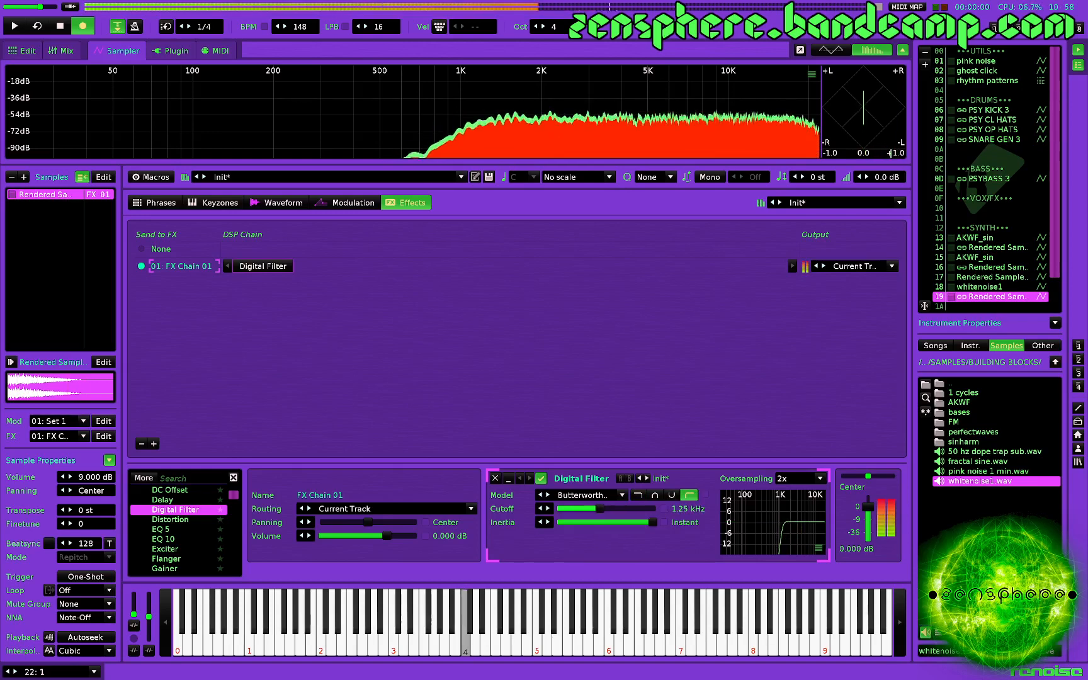
Switch the filter model to Butterworth 4n, set the cutoff to 1.51 kHz and audition the sample at low and high pitches
click(589, 495)
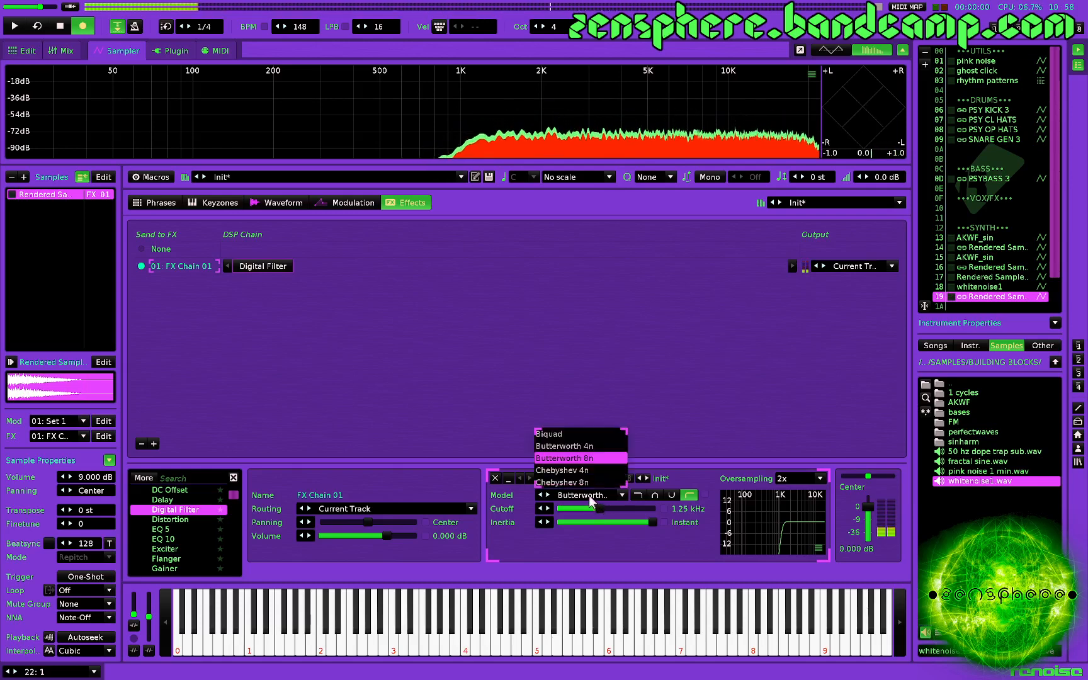
click(584, 448)
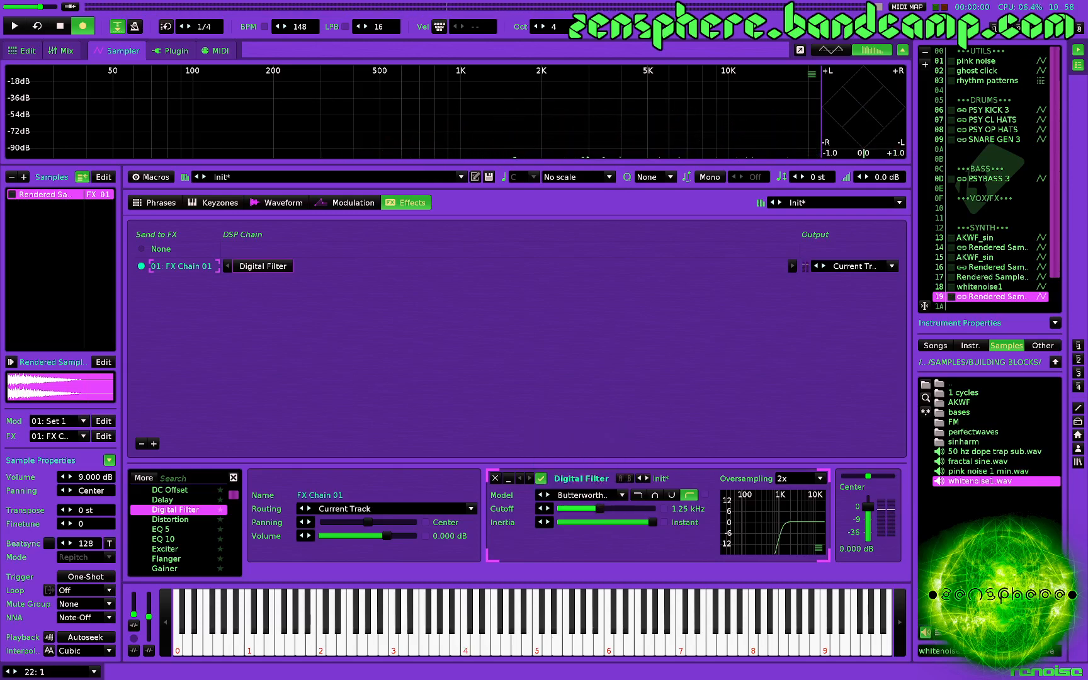
drag(600, 508, 603, 508)
key(z)
key(z)
key(z)
key(z)
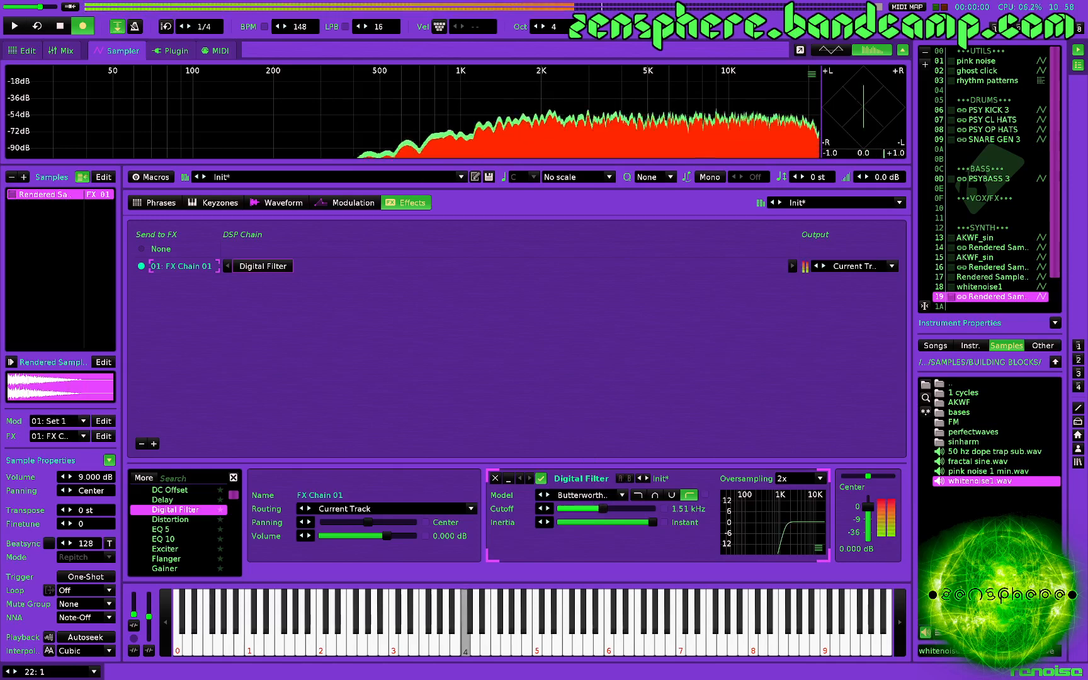
key(z)
key(q)
key(q)
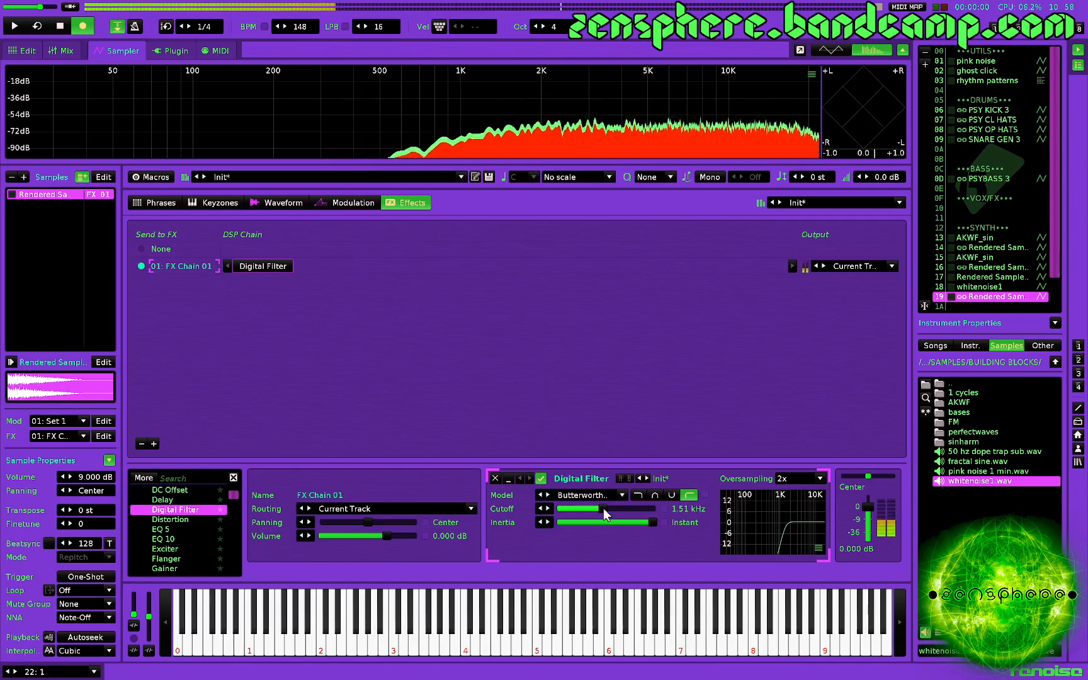
key(q)
key(q)
key(z)
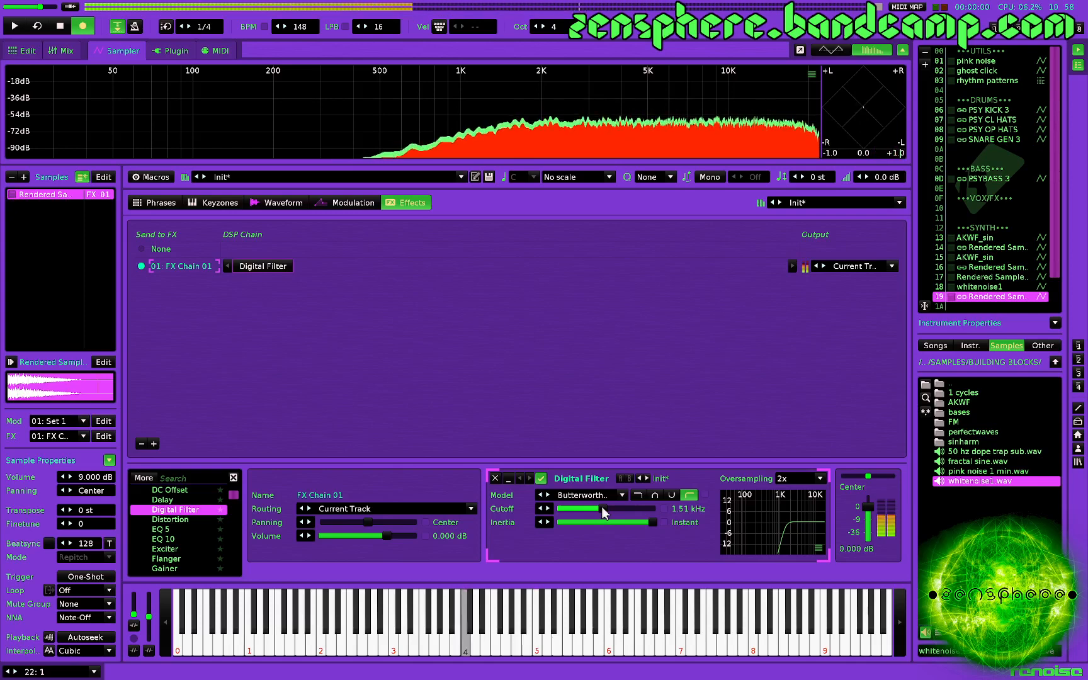